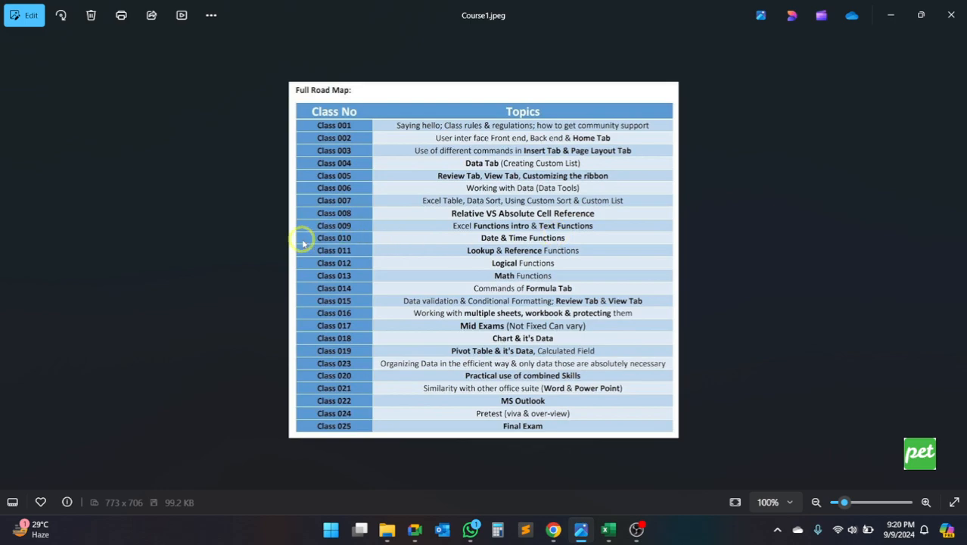
Step: Read through the class topics in the Course1.jpeg road map, then close the image
{"action": "scroll", "coordinate": [526, 276], "scroll_direction": "up", "scroll_amount": 5}
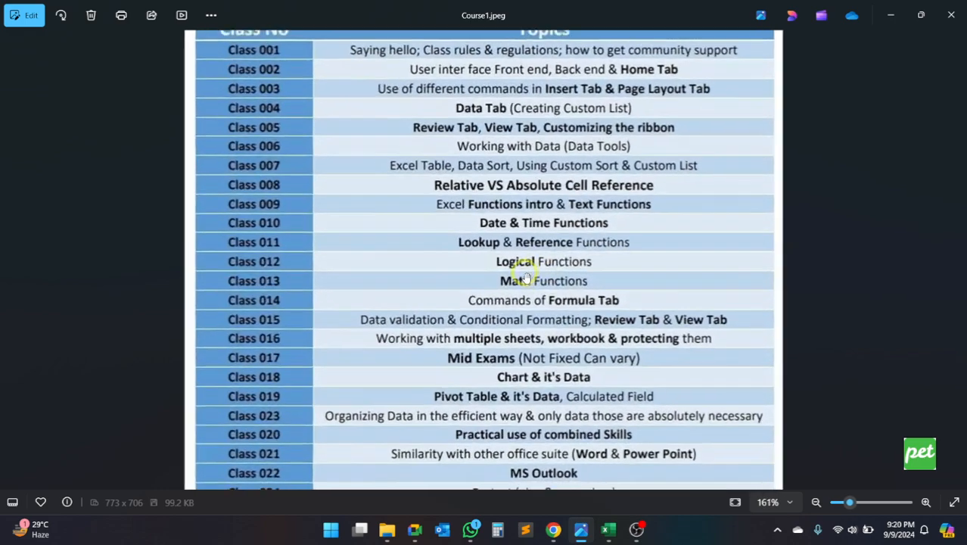
{"action": "scroll", "coordinate": [526, 276], "scroll_direction": "up", "scroll_amount": 1}
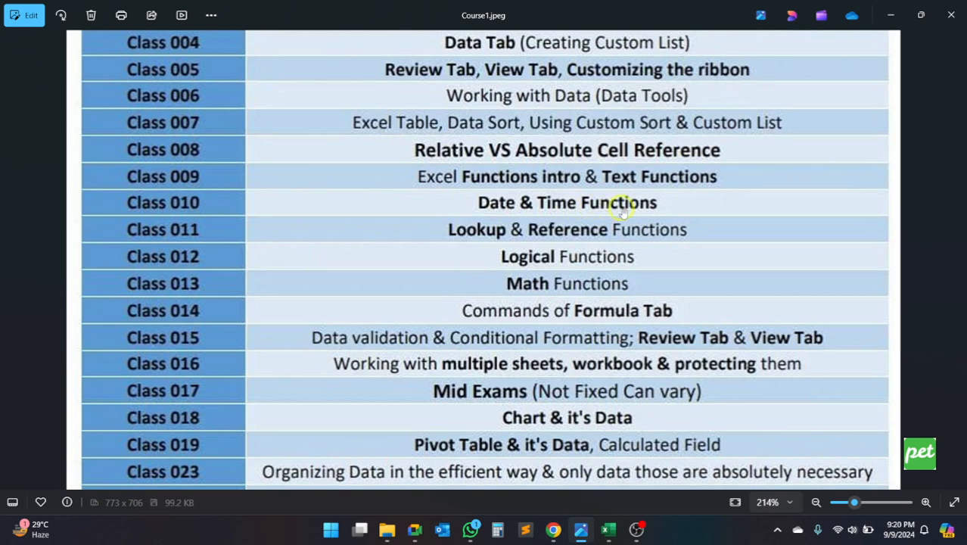
{"action": "left_click", "coordinate": [949, 15]}
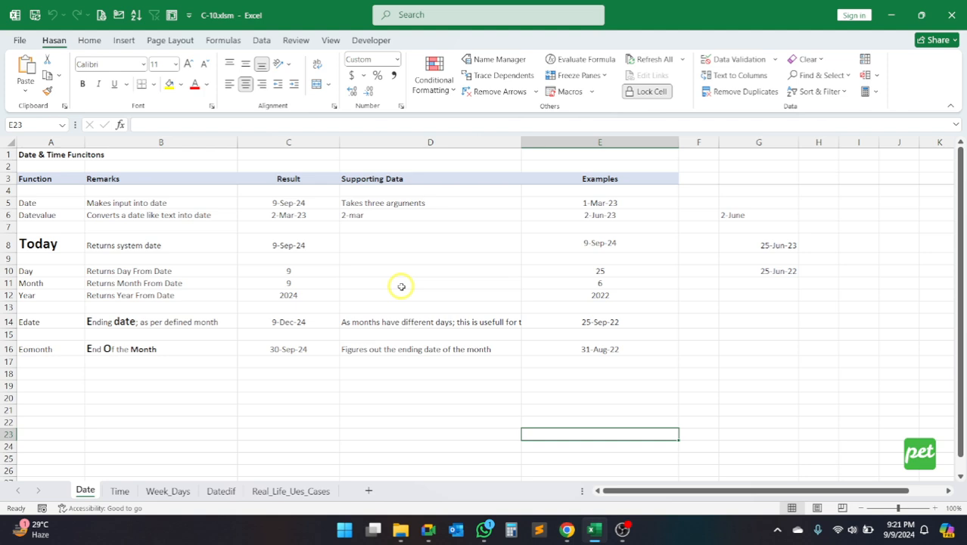
Step: Look through the Time, Week_Days, Datedif and Real_Life_Ues_Cases sheets and return to the Date sheet
{"action": "left_click", "coordinate": [119, 490]}
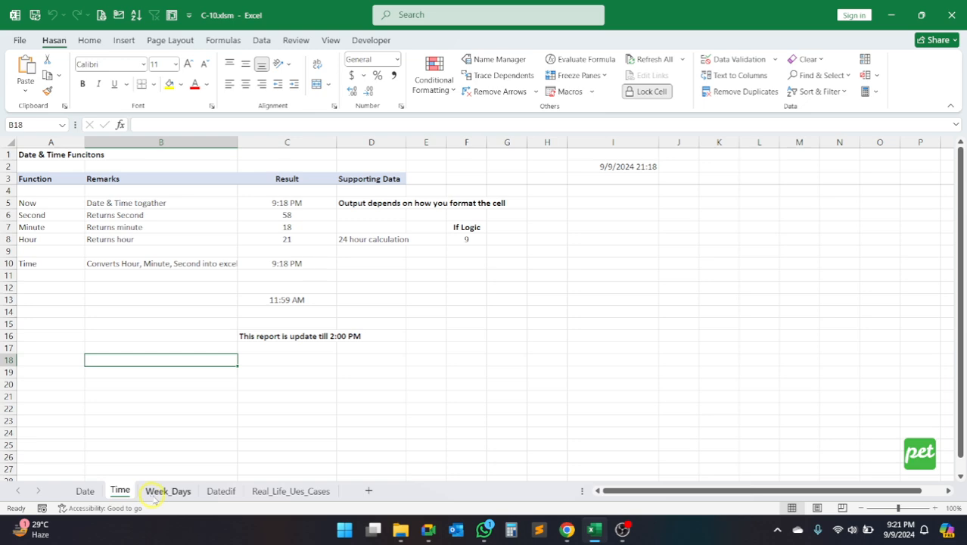
{"action": "left_click", "coordinate": [154, 494]}
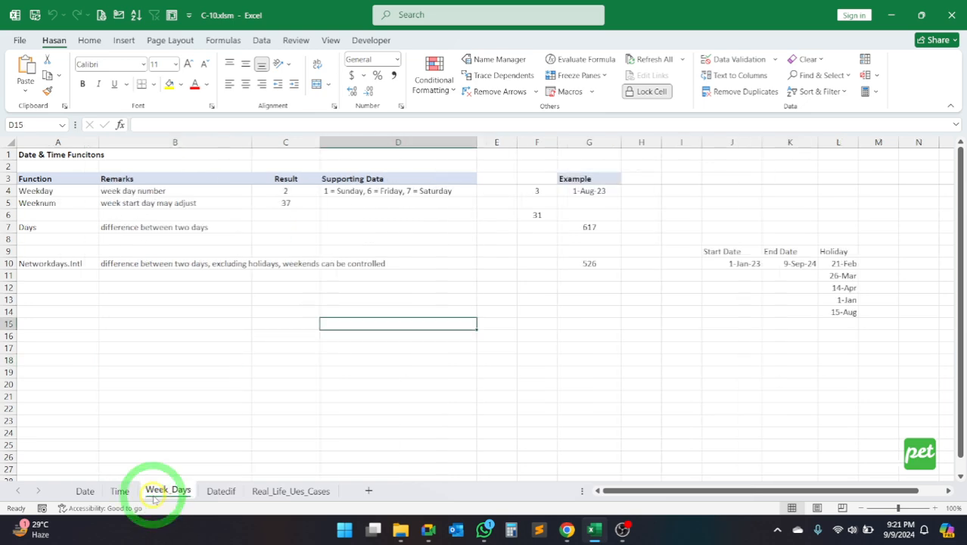
{"action": "left_click", "coordinate": [219, 493]}
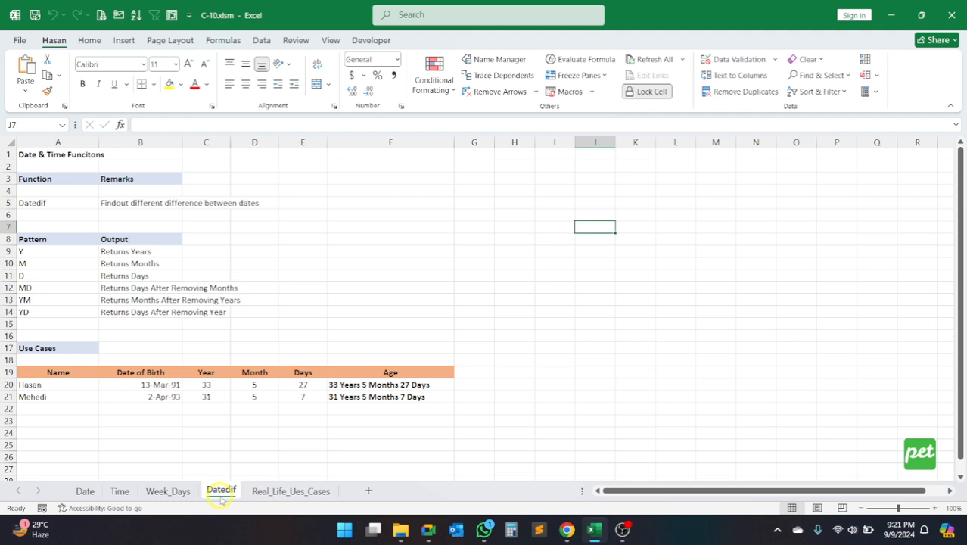
{"action": "left_click", "coordinate": [270, 493]}
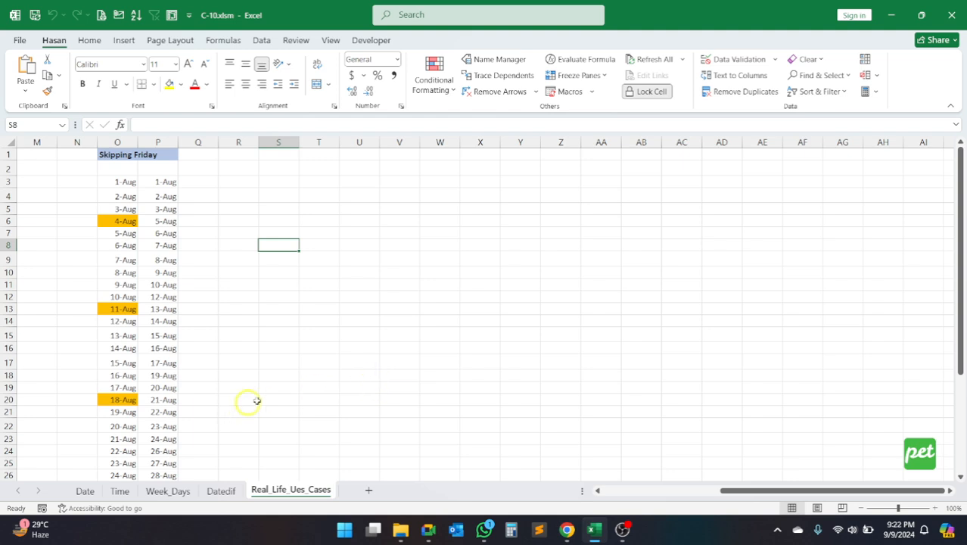
{"action": "left_click", "coordinate": [83, 491]}
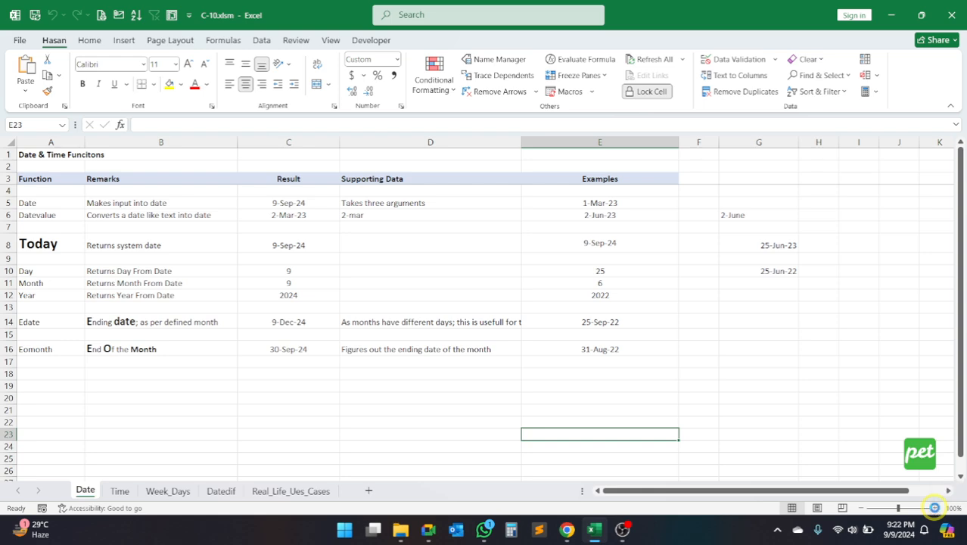
Step: Review the date function names listed in the Function column of the Date sheet
{"action": "left_click", "coordinate": [935, 508]}
{"action": "left_click_drag", "start_coordinate": [762, 492], "coordinate": [697, 494]}
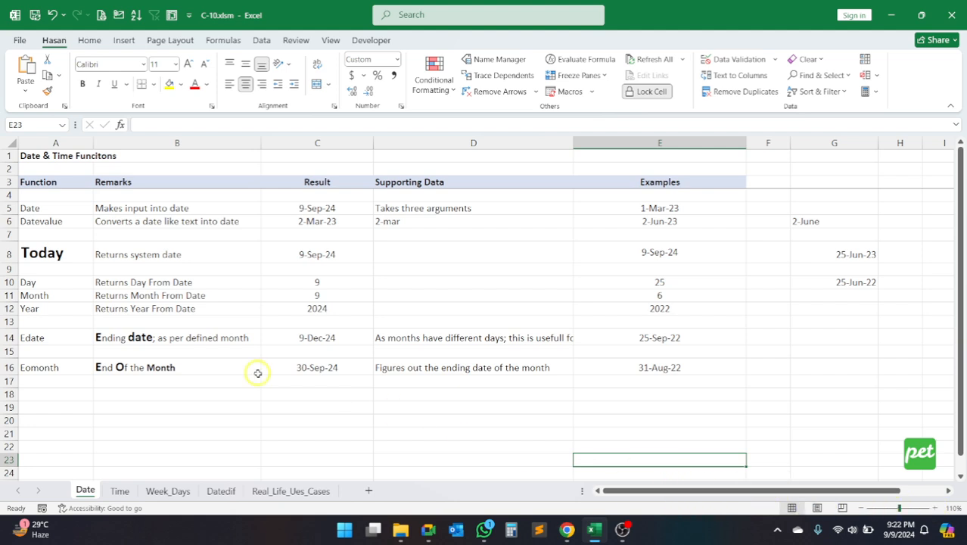
{"action": "left_click", "coordinate": [46, 209]}
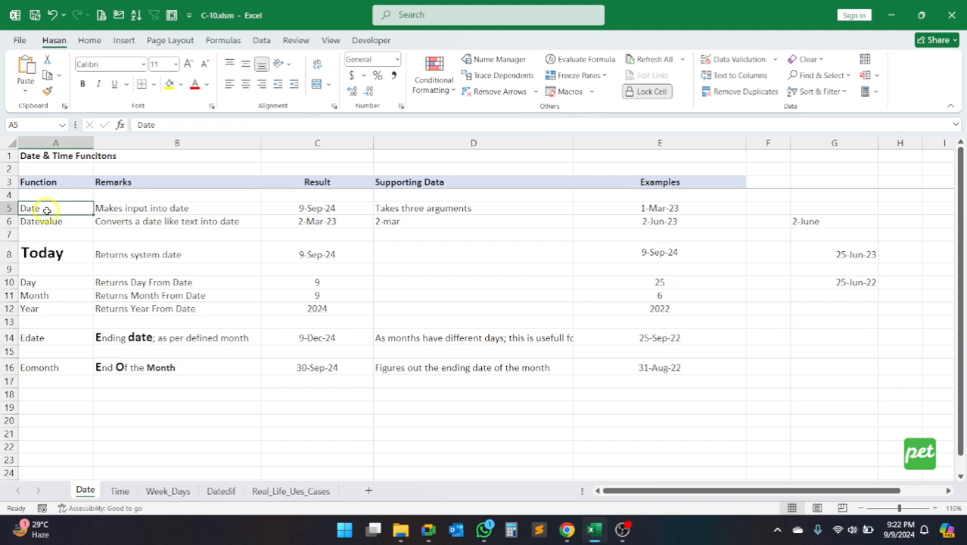
{"action": "left_click", "coordinate": [54, 143]}
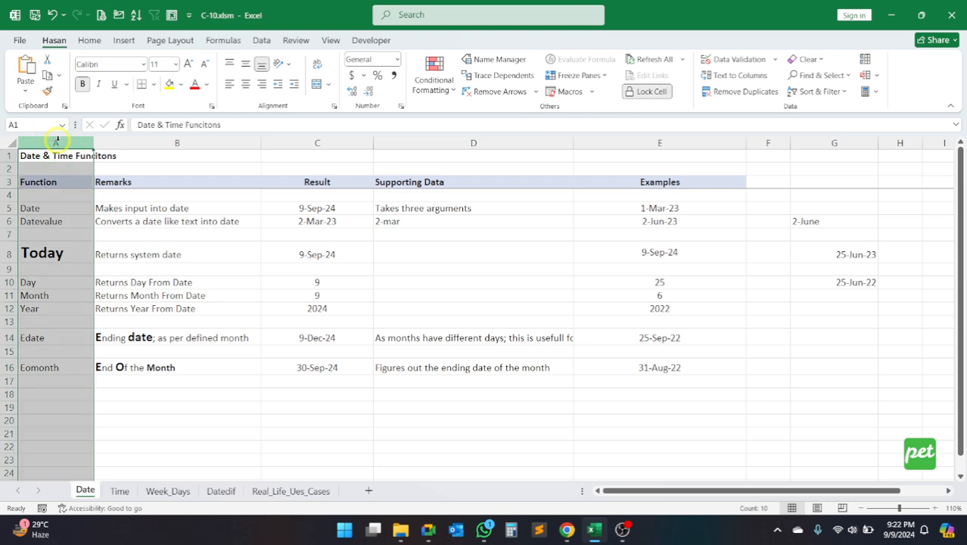
{"action": "left_click", "coordinate": [51, 182]}
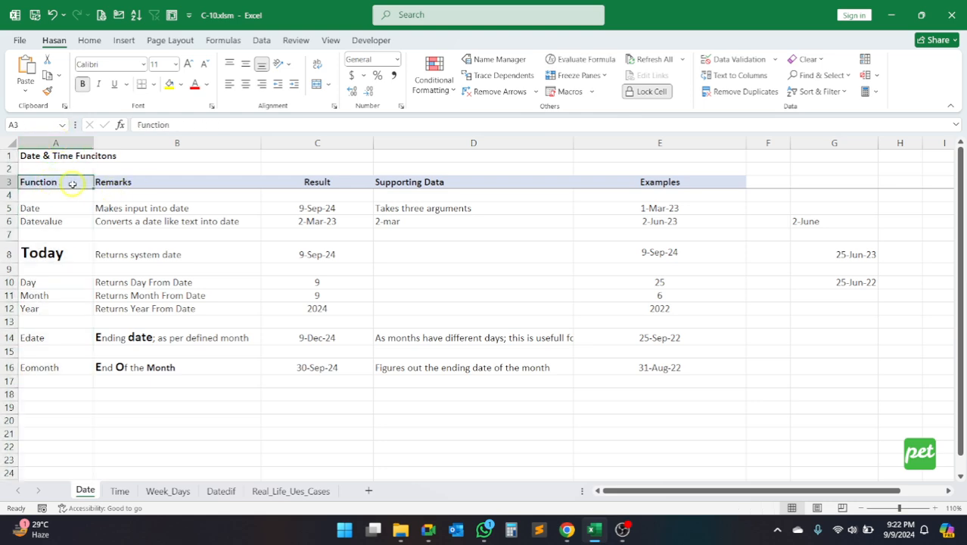
{"action": "left_click_drag", "start_coordinate": [64, 195], "coordinate": [54, 381]}
{"action": "left_click_drag", "start_coordinate": [57, 196], "coordinate": [56, 381]}
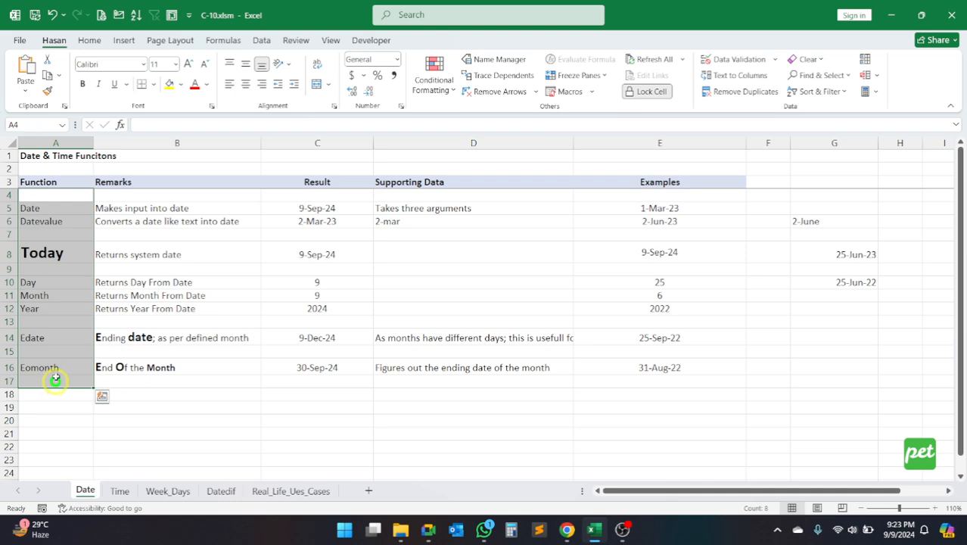
{"action": "left_click_drag", "start_coordinate": [53, 199], "coordinate": [38, 382]}
Step: Read the remarks for the Date, Datevalue and Today functions and the rest of the Remarks column
{"action": "left_click_drag", "start_coordinate": [157, 197], "coordinate": [219, 361]}
{"action": "left_click", "coordinate": [57, 208]}
{"action": "left_click", "coordinate": [112, 208]}
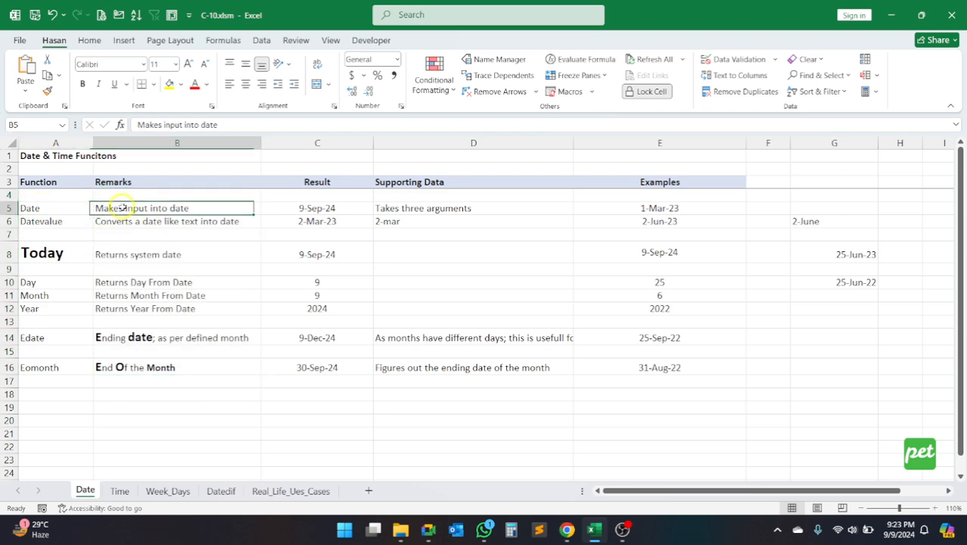
{"action": "left_click", "coordinate": [36, 221]}
{"action": "left_click", "coordinate": [185, 221]}
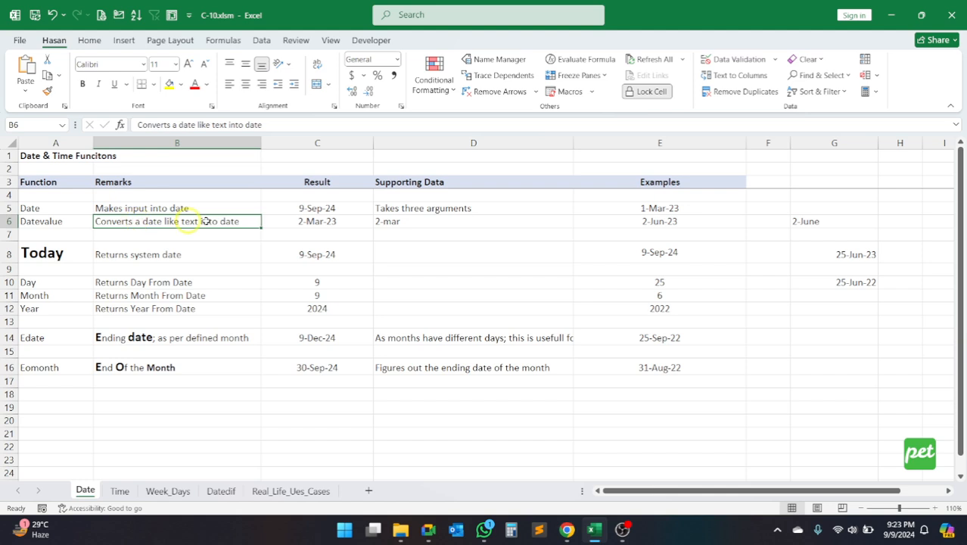
{"action": "left_click", "coordinate": [48, 251]}
{"action": "left_click", "coordinate": [135, 252]}
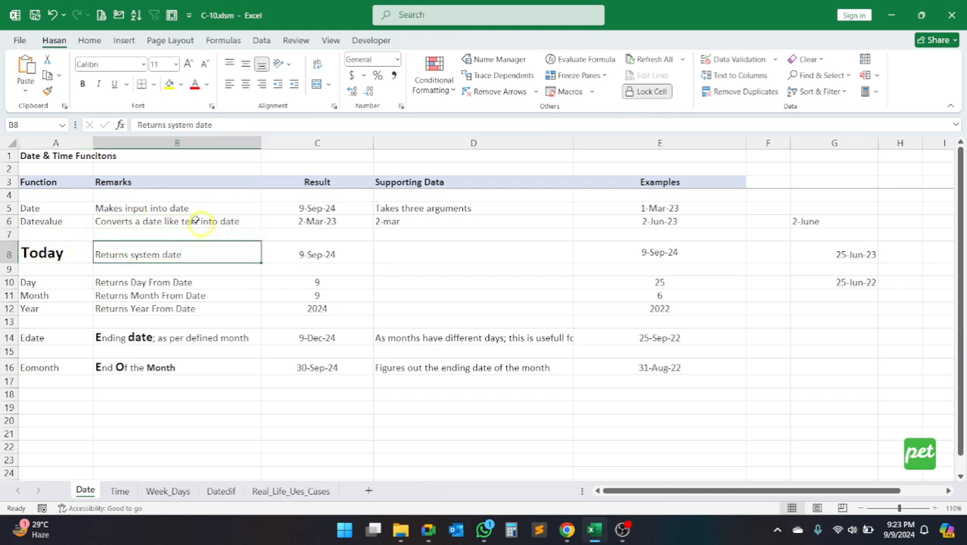
{"action": "left_click_drag", "start_coordinate": [147, 206], "coordinate": [150, 400]}
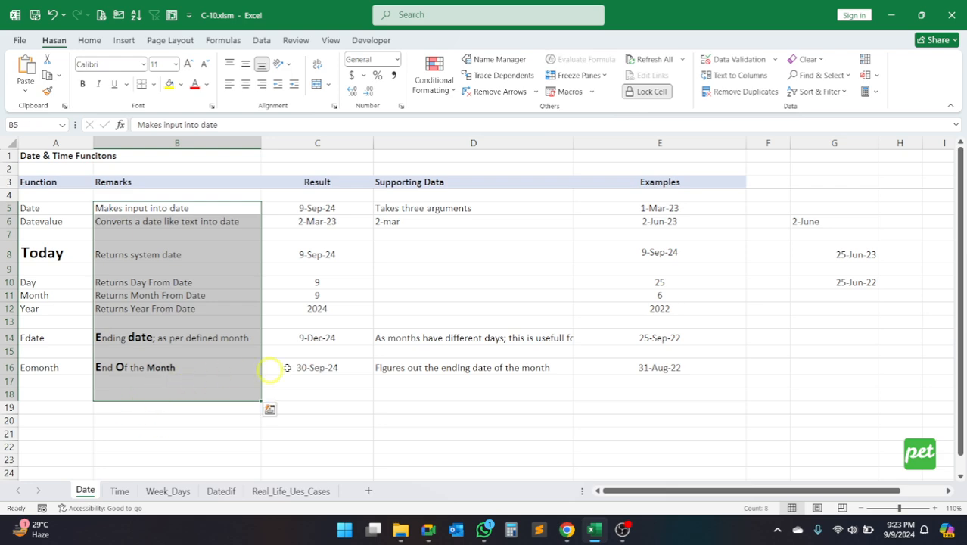
Step: Inspect the Result formulas for Date, Datevalue and Today and look over the Supporting Data column
{"action": "left_click", "coordinate": [331, 204]}
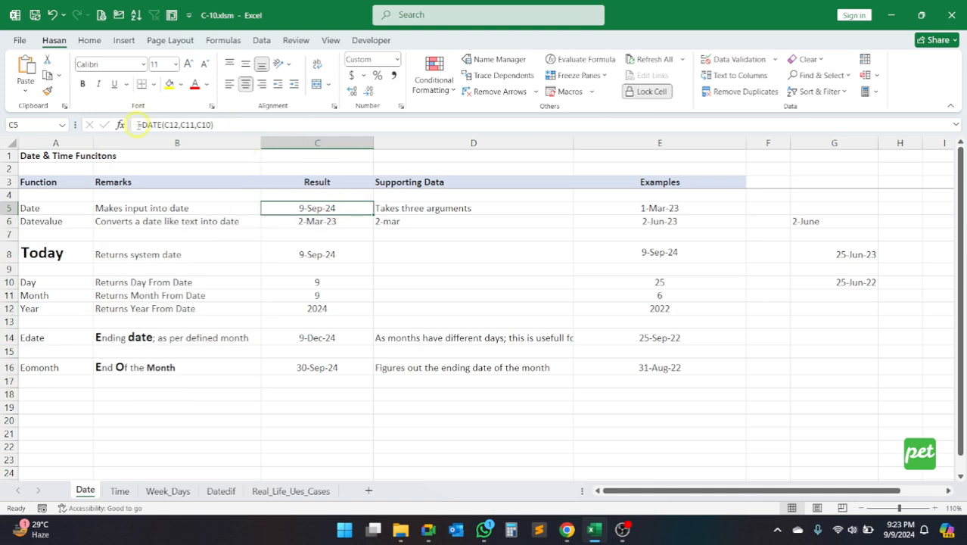
{"action": "left_click", "coordinate": [308, 219]}
{"action": "left_click", "coordinate": [319, 254]}
{"action": "left_click", "coordinate": [342, 208]}
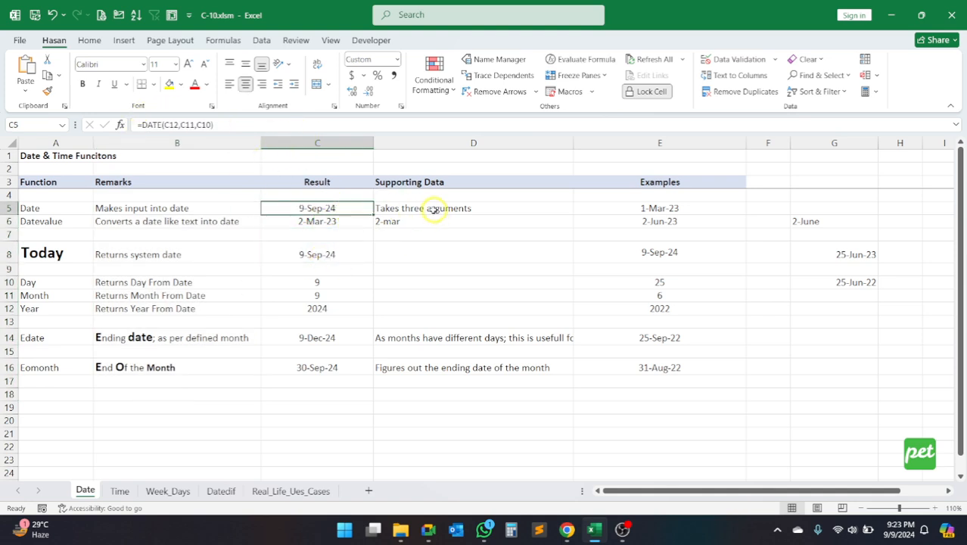
{"action": "left_click_drag", "start_coordinate": [445, 195], "coordinate": [456, 396]}
{"action": "left_click_drag", "start_coordinate": [456, 396], "coordinate": [456, 396]}
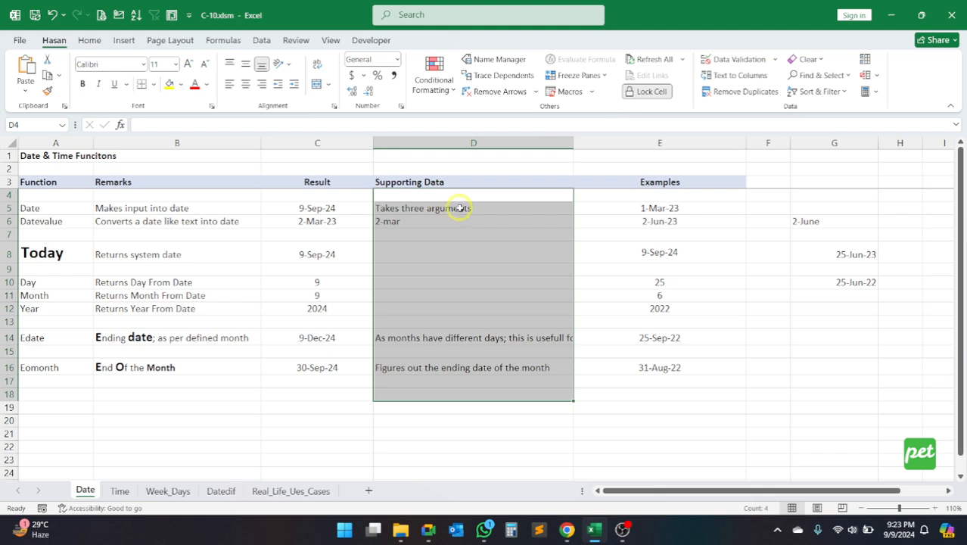
Step: Inspect each formula in the Examples column, from the Date example in E5 to the Eomonth example in E16
{"action": "left_click", "coordinate": [695, 206]}
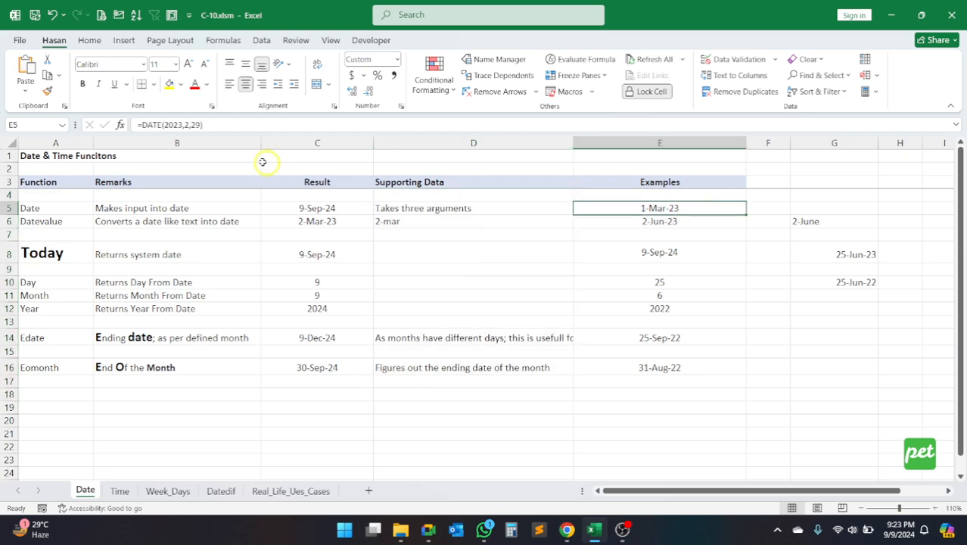
{"action": "left_click", "coordinate": [647, 222]}
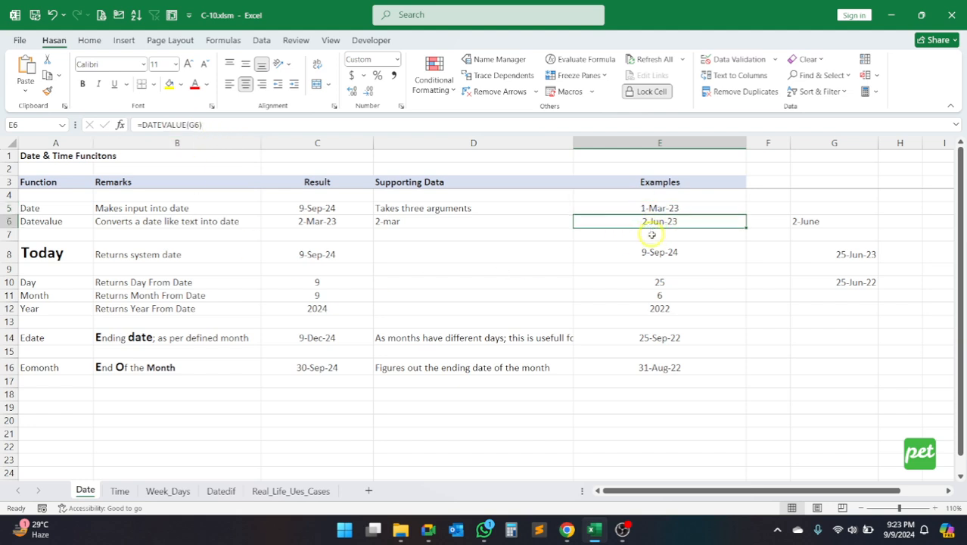
{"action": "left_click", "coordinate": [657, 252]}
{"action": "left_click", "coordinate": [659, 281]}
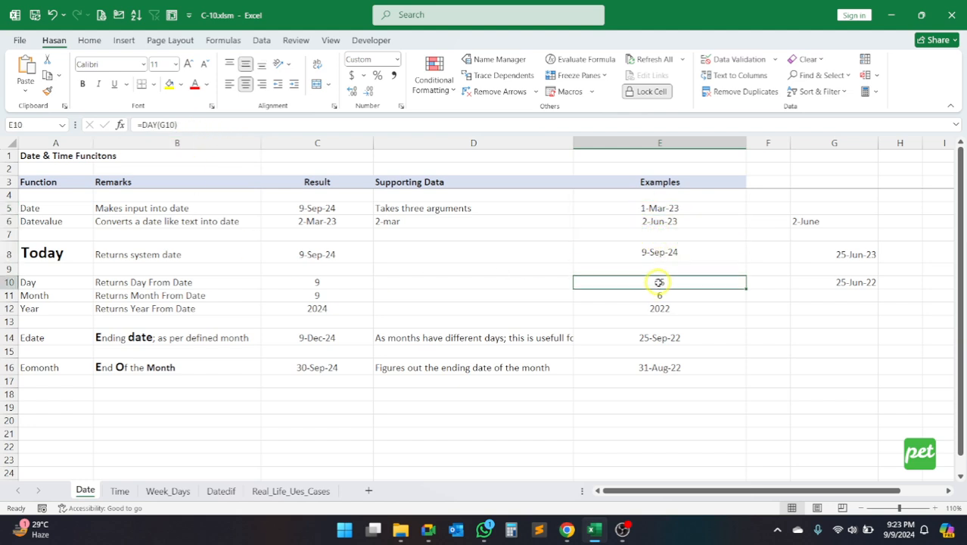
{"action": "left_click", "coordinate": [660, 295]}
{"action": "left_click", "coordinate": [659, 308]}
{"action": "left_click", "coordinate": [663, 337]}
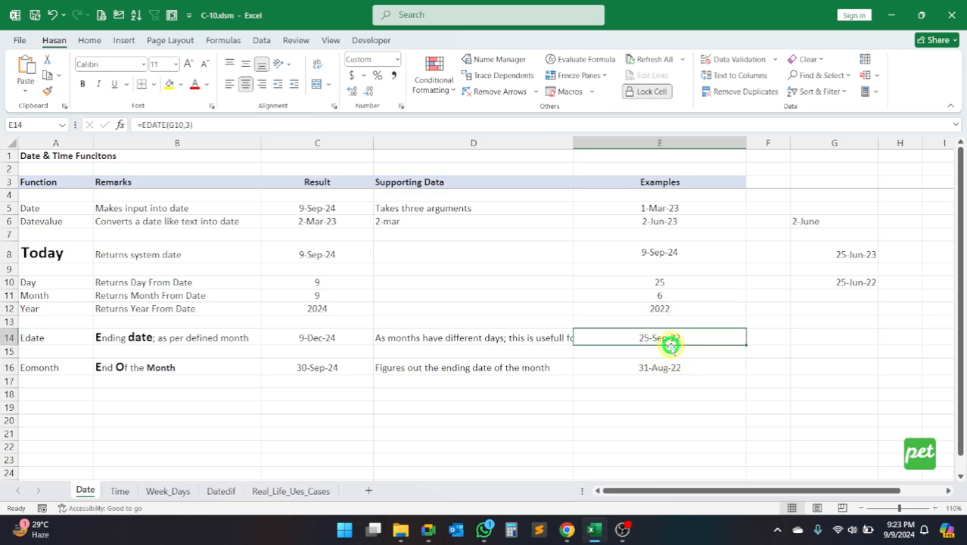
{"action": "left_click", "coordinate": [664, 367]}
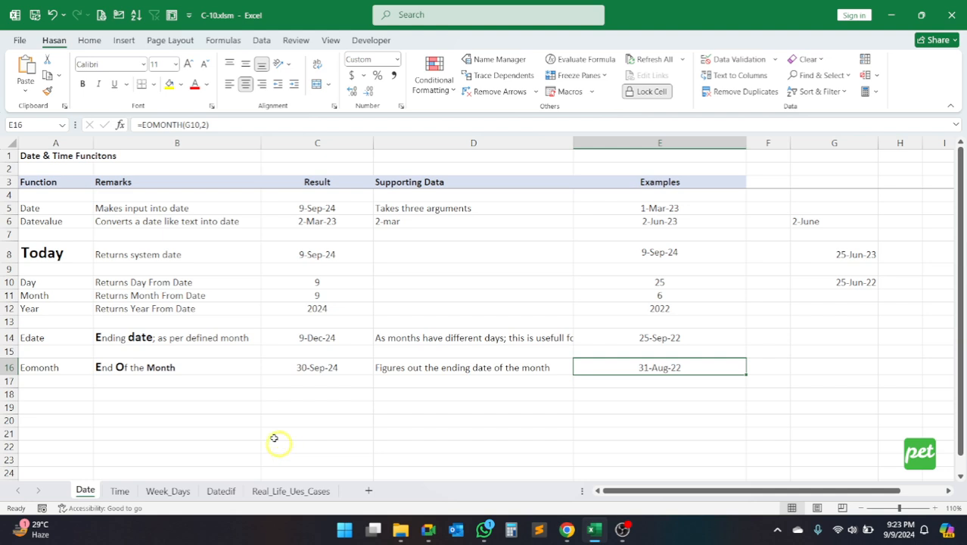
Step: Go over the function names in A5:A16 again, ending on the Today entry
{"action": "left_click", "coordinate": [64, 208]}
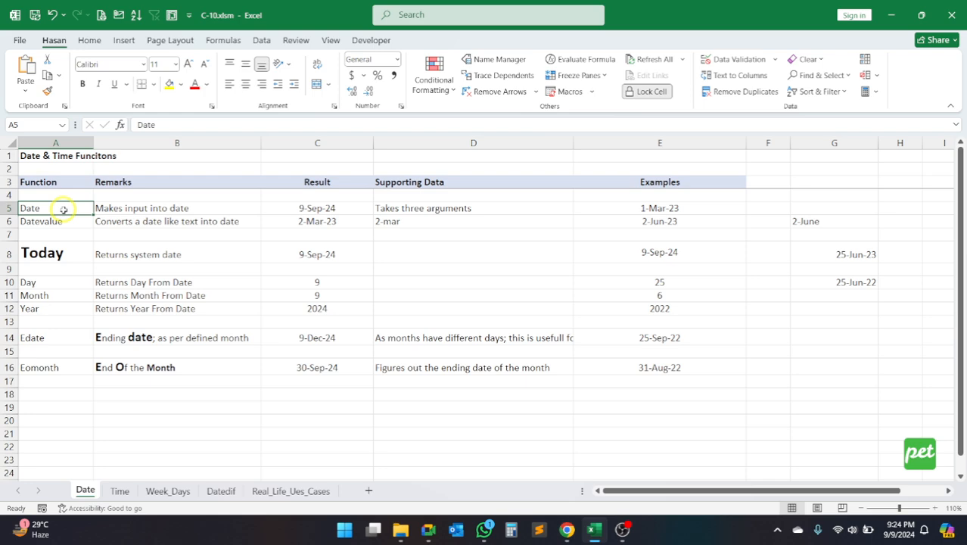
{"action": "left_click_drag", "start_coordinate": [64, 208], "coordinate": [60, 367]}
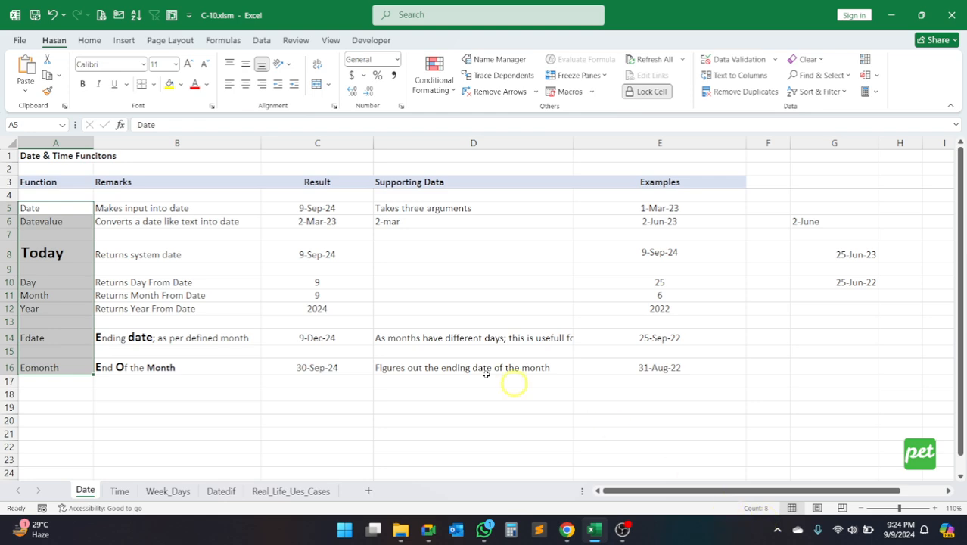
{"action": "left_click_drag", "start_coordinate": [34, 208], "coordinate": [43, 363]}
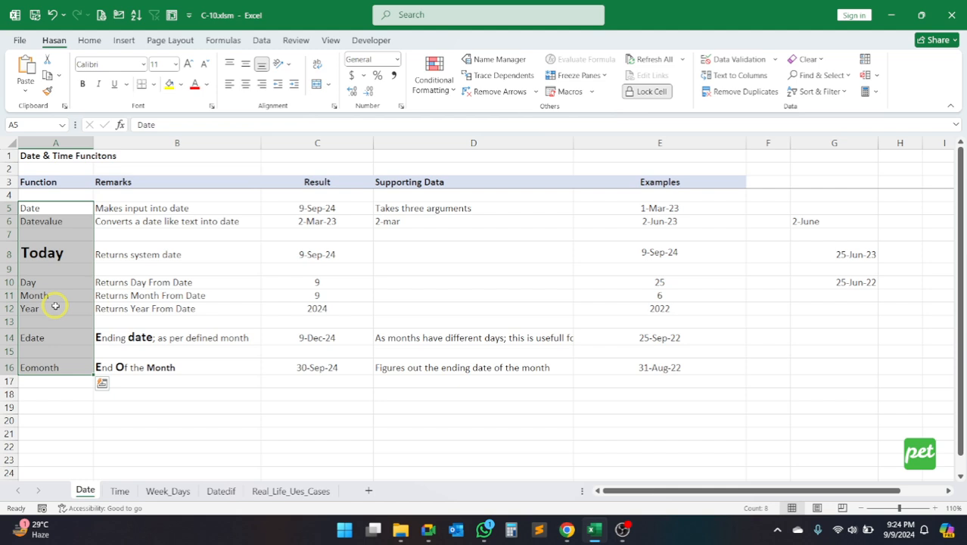
{"action": "left_click", "coordinate": [72, 255]}
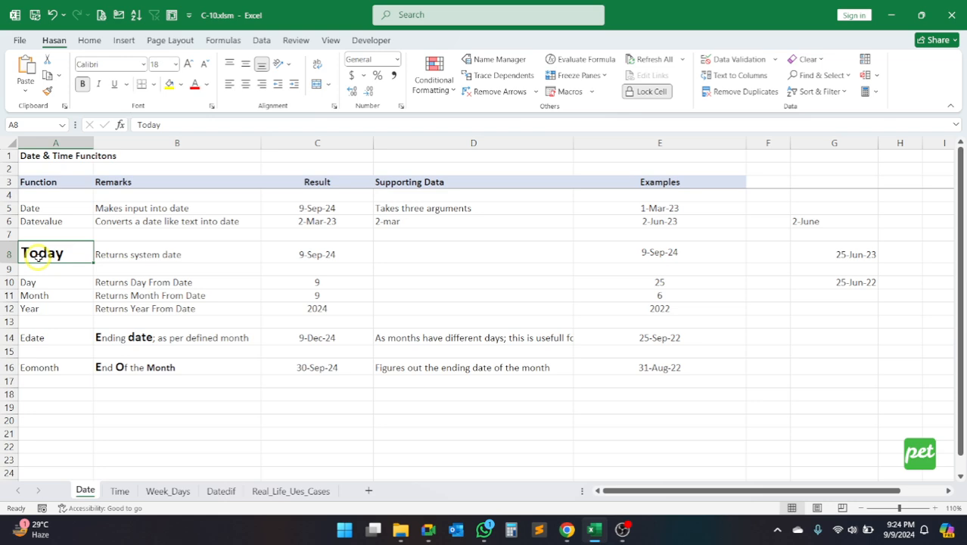
Step: On the Time sheet, make the Now function name in A5 bold and increase its font size to 12
{"action": "left_click", "coordinate": [120, 491]}
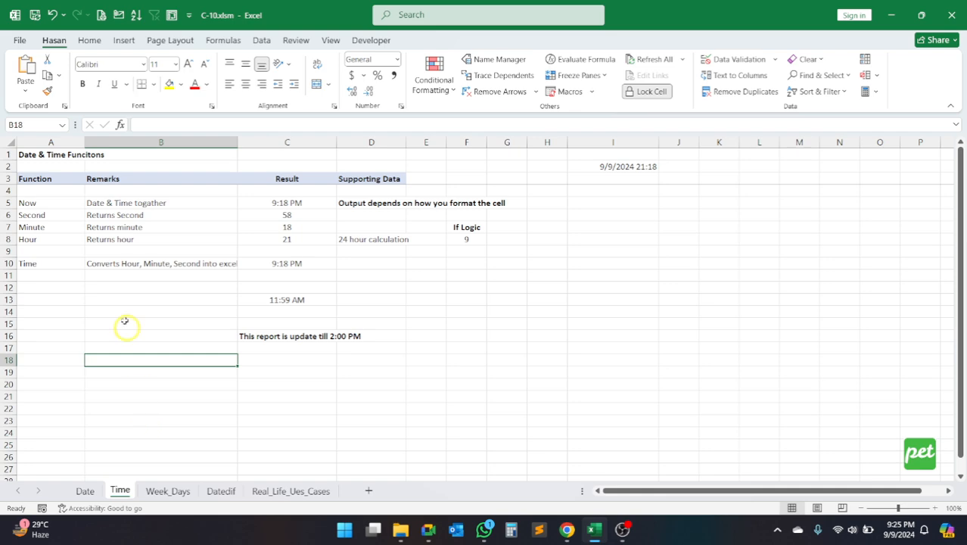
{"action": "left_click_drag", "start_coordinate": [41, 203], "coordinate": [52, 283]}
{"action": "left_click", "coordinate": [30, 201]}
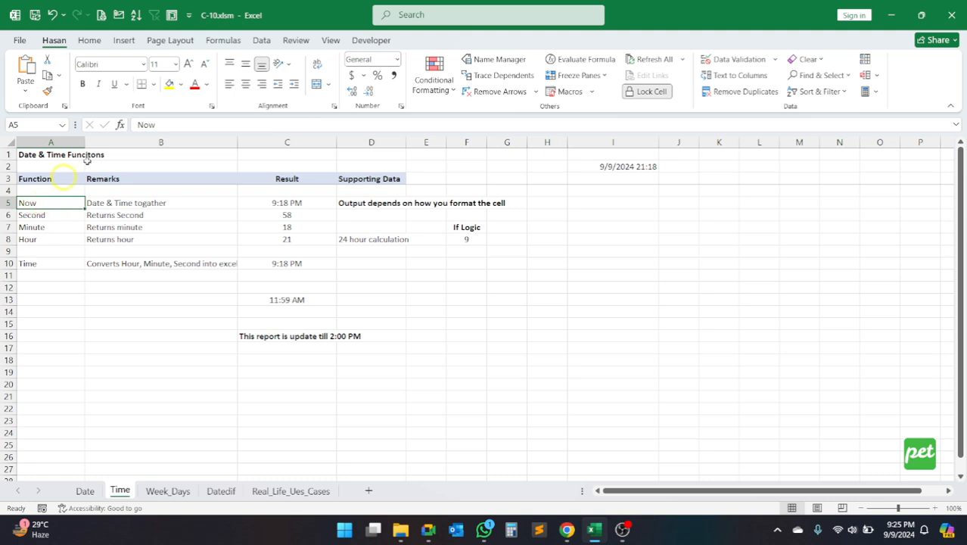
{"action": "left_click", "coordinate": [82, 83]}
{"action": "left_click", "coordinate": [188, 64]}
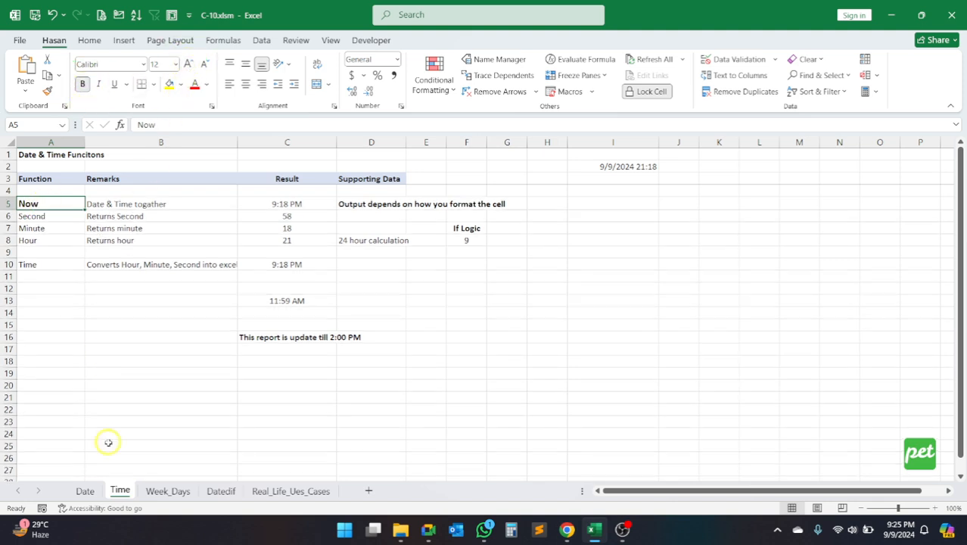
Step: Return to the Date sheet and read the Date function's name, remark and supporting data in row 5
{"action": "left_click", "coordinate": [86, 492]}
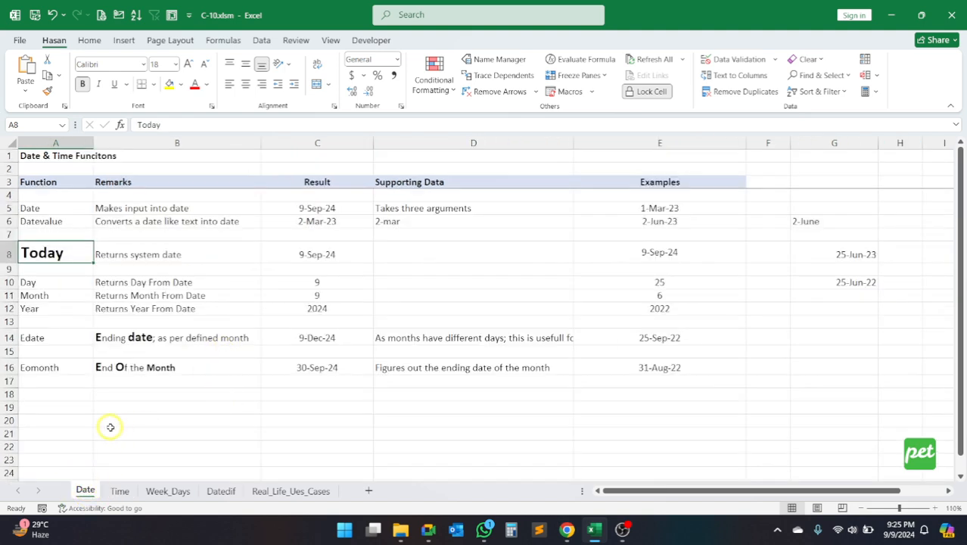
{"action": "left_click", "coordinate": [66, 207]}
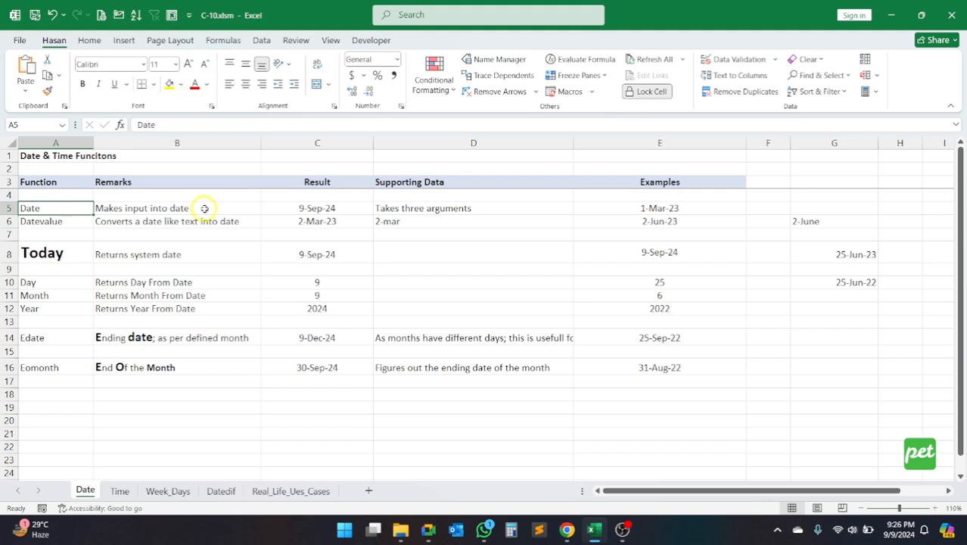
{"action": "left_click", "coordinate": [128, 209]}
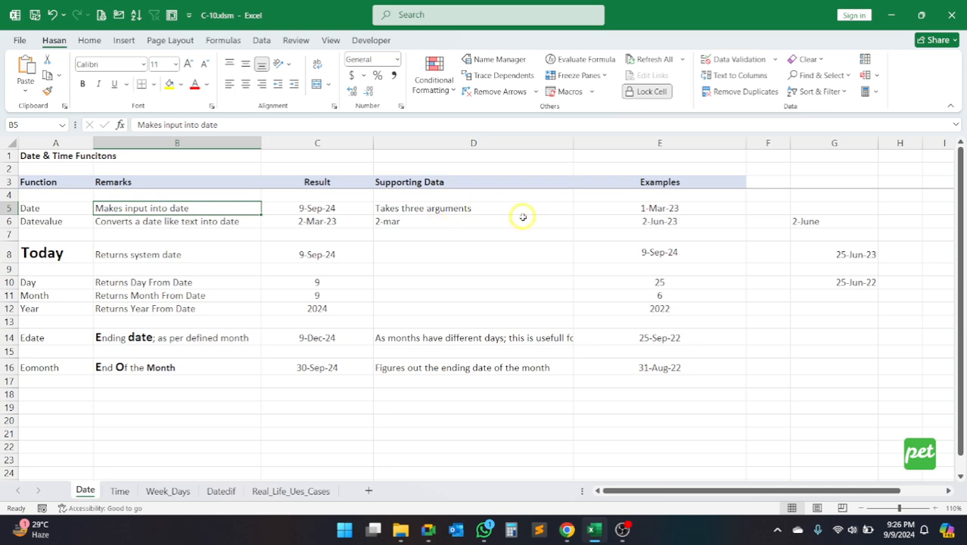
{"action": "left_click", "coordinate": [477, 210]}
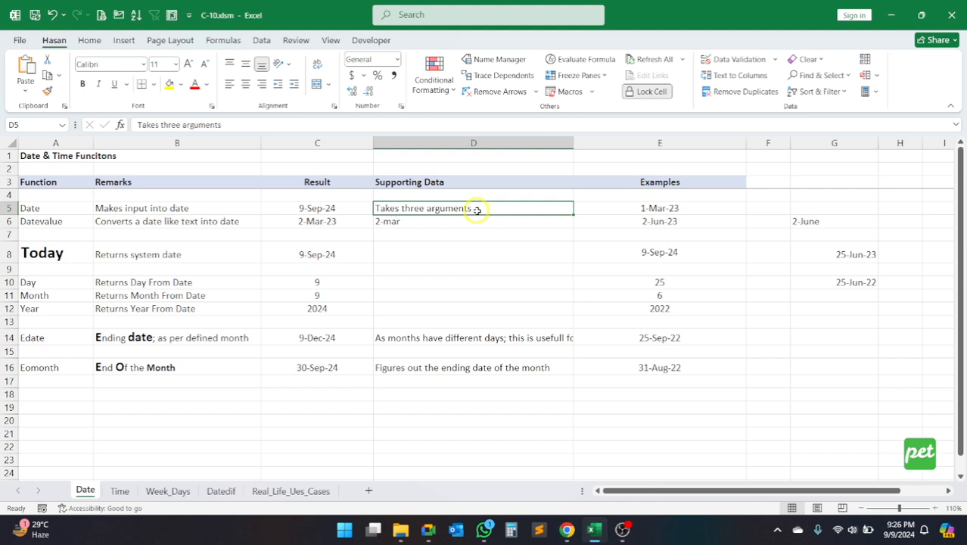
Step: Enter the formula =25+6 in cell D20, below the function table
{"action": "left_click", "coordinate": [433, 420]}
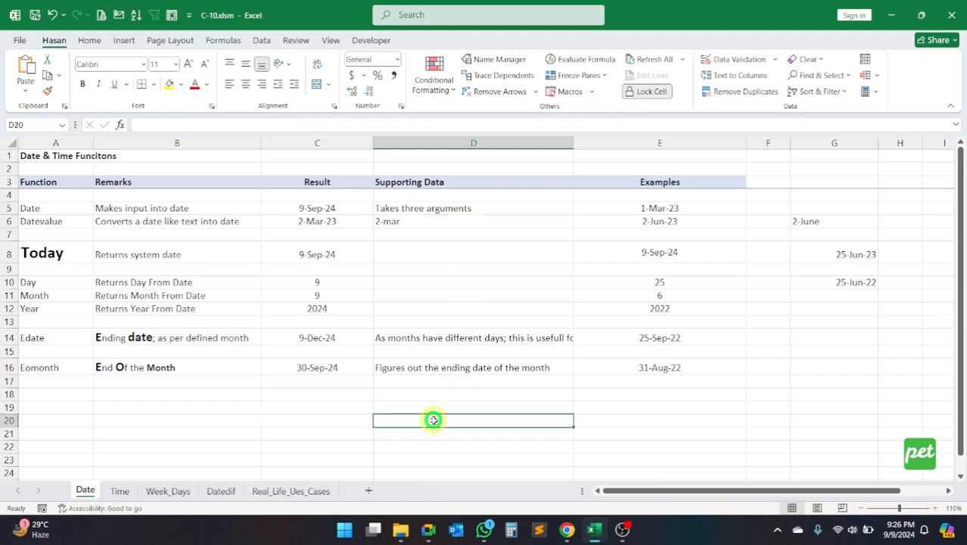
{"action": "type", "text": "="}
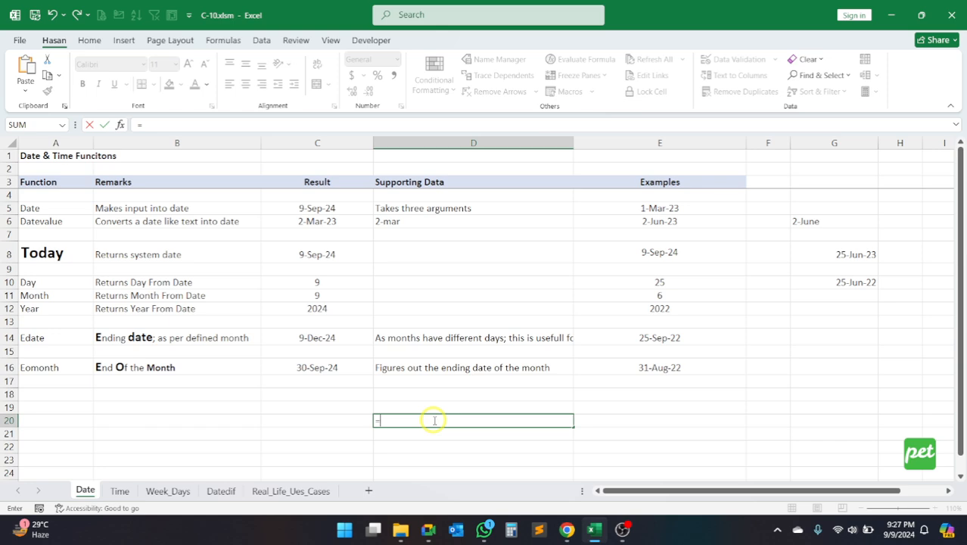
{"action": "type", "text": "25+6"}
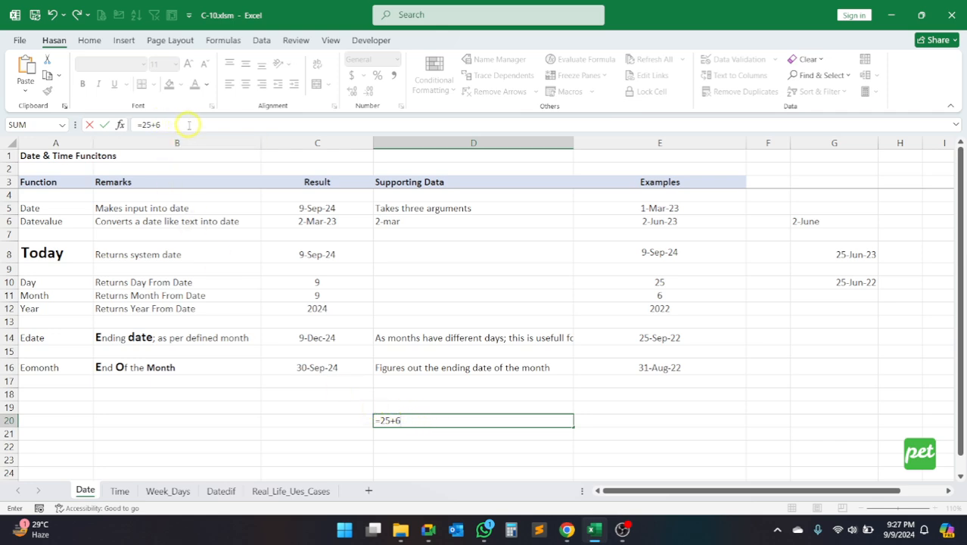
{"action": "left_click_drag", "start_coordinate": [161, 124], "coordinate": [137, 124]}
{"action": "left_click", "coordinate": [172, 124]}
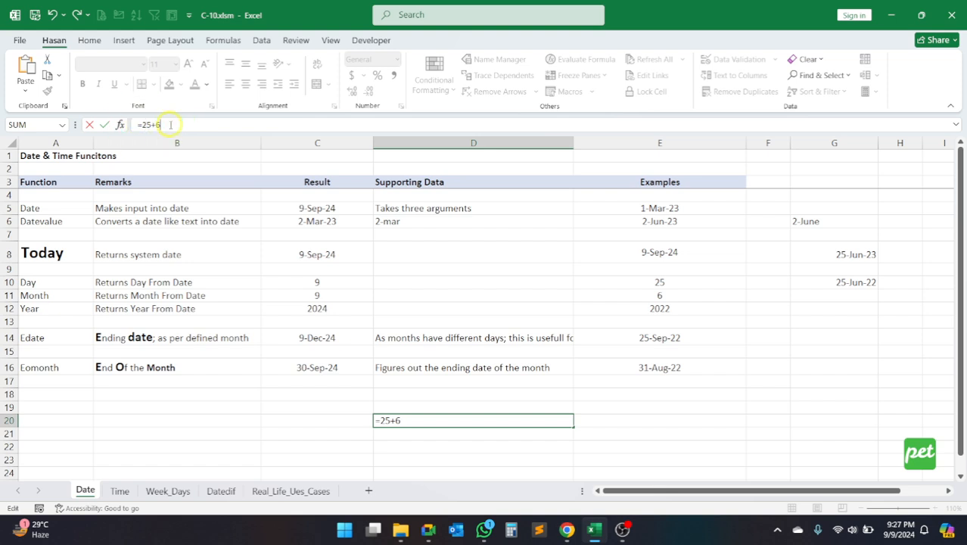
{"action": "key", "text": "Return"}
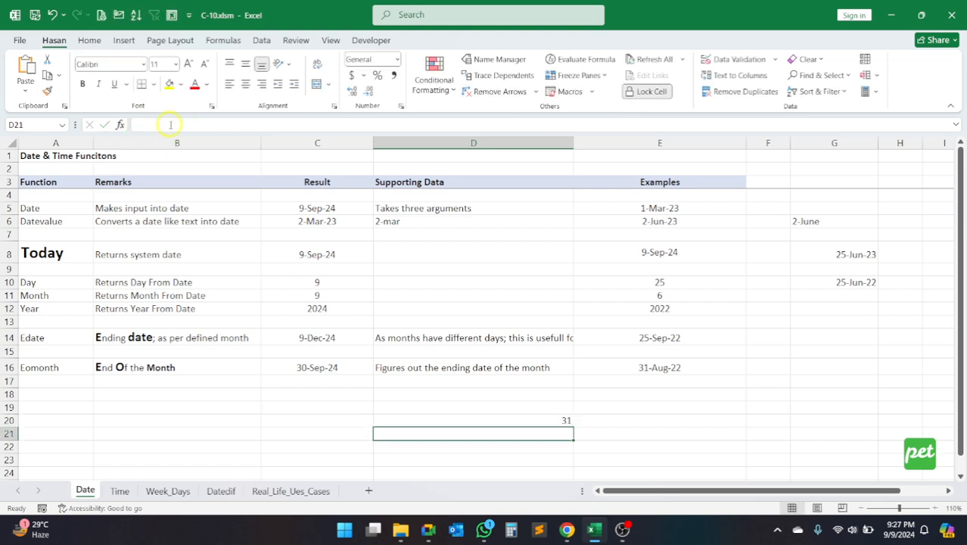
Step: Examine the formula behind the result in D20, from the equals sign to its last operand
{"action": "left_click", "coordinate": [532, 418]}
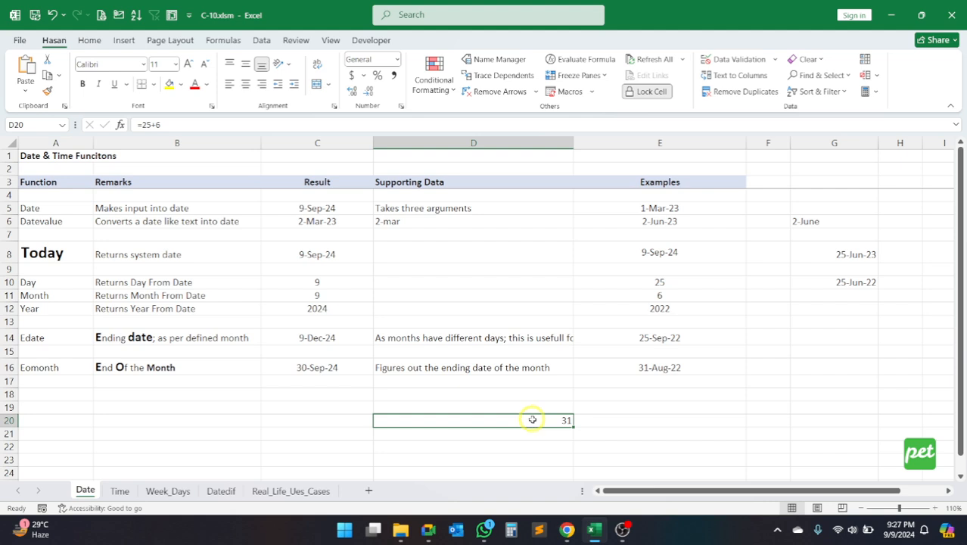
{"action": "left_click", "coordinate": [167, 124]}
{"action": "left_click_drag", "start_coordinate": [167, 122], "coordinate": [133, 127]}
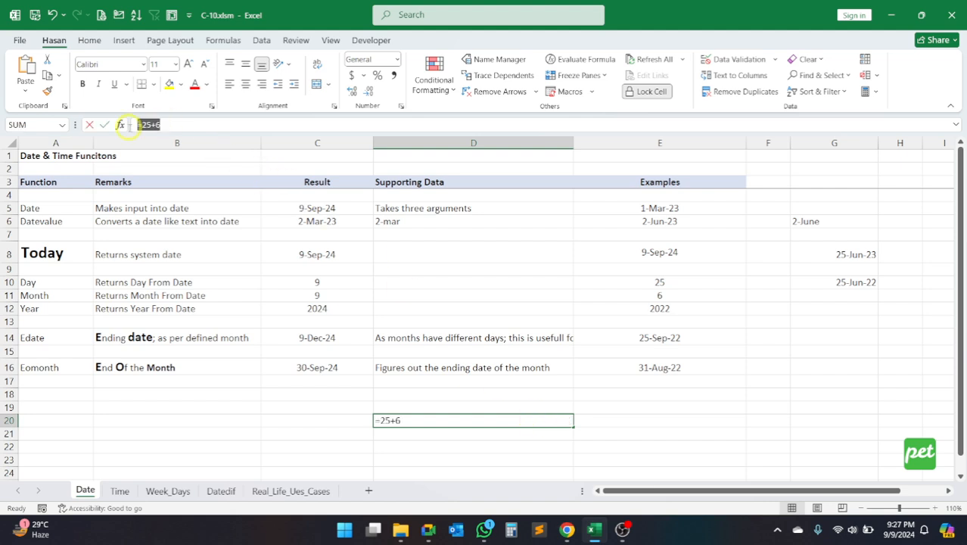
{"action": "key", "text": "Return"}
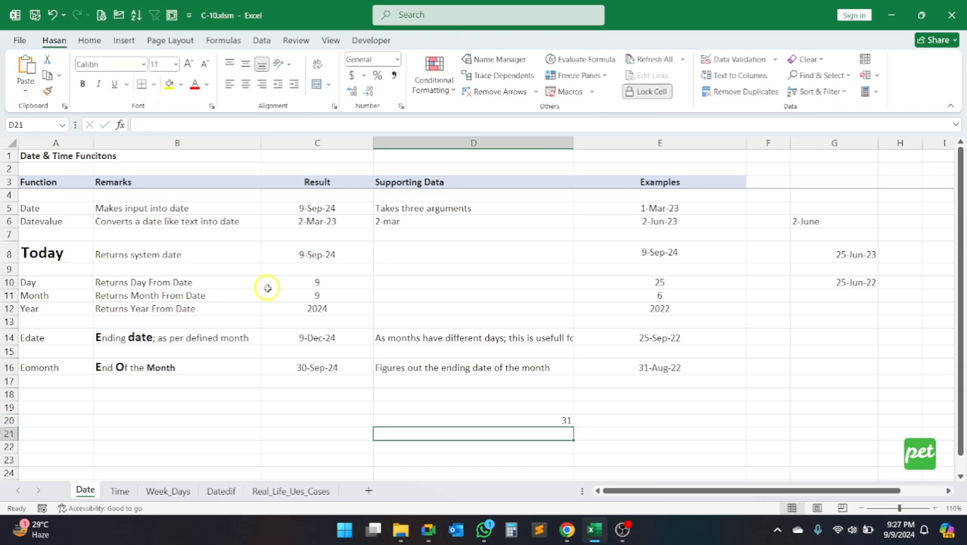
{"action": "left_click", "coordinate": [514, 423]}
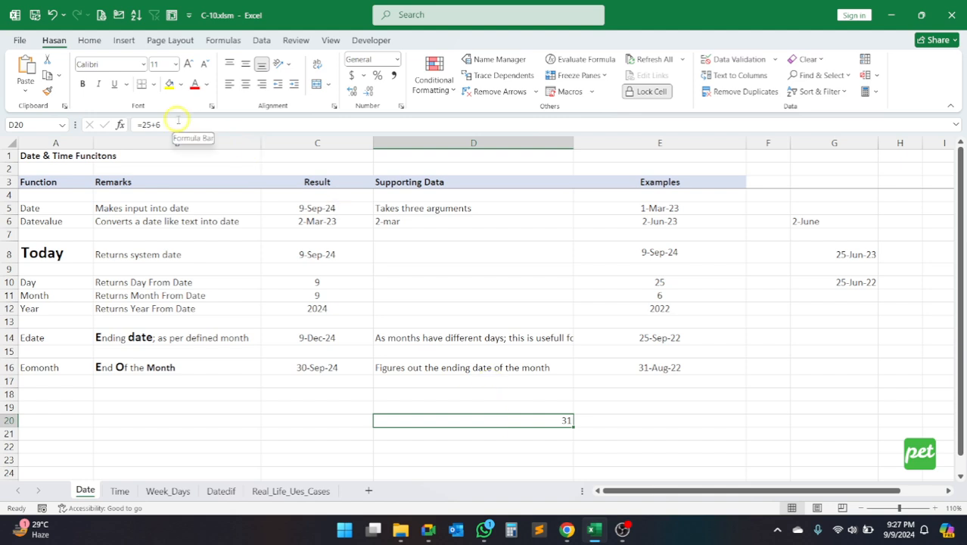
Step: Enter =TODAY() in cell D22 and format its date as day, abbreviated month and two-digit year
{"action": "left_click", "coordinate": [434, 443]}
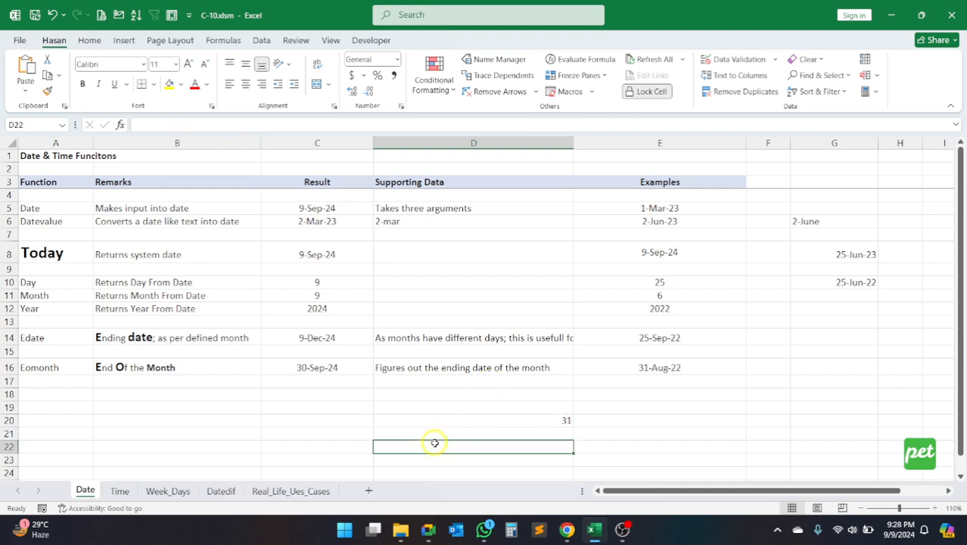
{"action": "type", "text": "=day"}
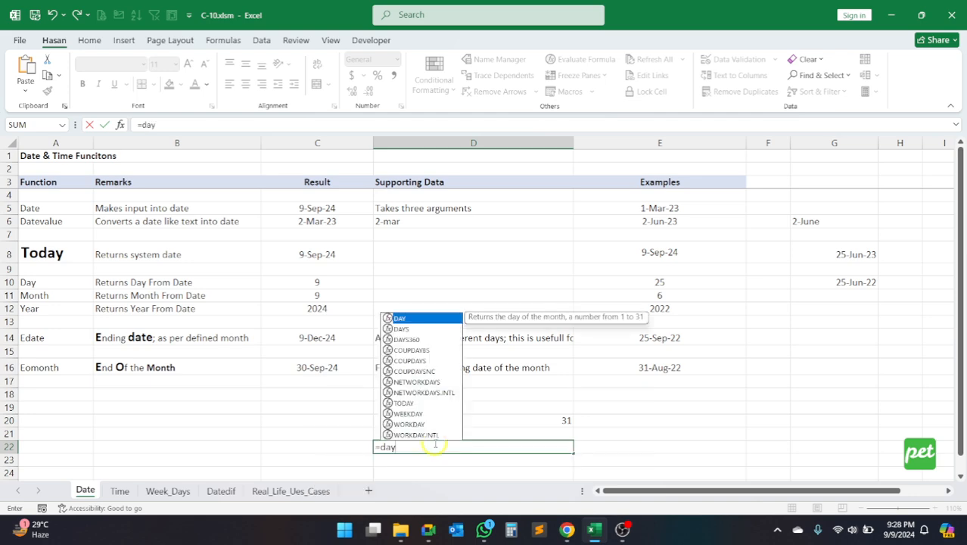
{"action": "key", "text": "BackSpace"}
{"action": "key", "text": "BackSpace"}
{"action": "type", "text": "ate"}
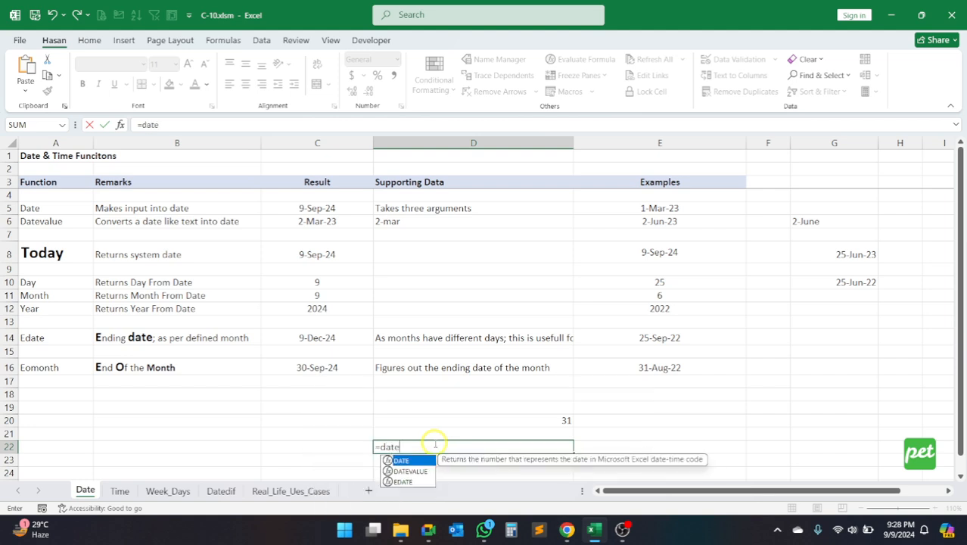
{"action": "type", "text": "("}
{"action": "key", "text": "BackSpace"}
{"action": "key", "text": "BackSpace"}
{"action": "key", "text": "BackSpace"}
{"action": "key", "text": "BackSpace"}
{"action": "key", "text": "BackSpace"}
{"action": "type", "text": "t"}
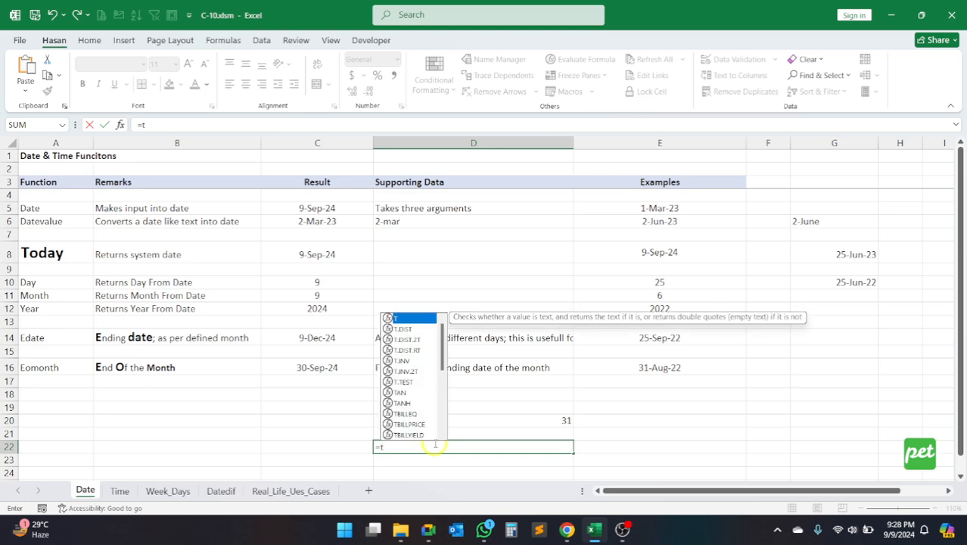
{"action": "type", "text": "oda"}
{"action": "key", "text": "Tab"}
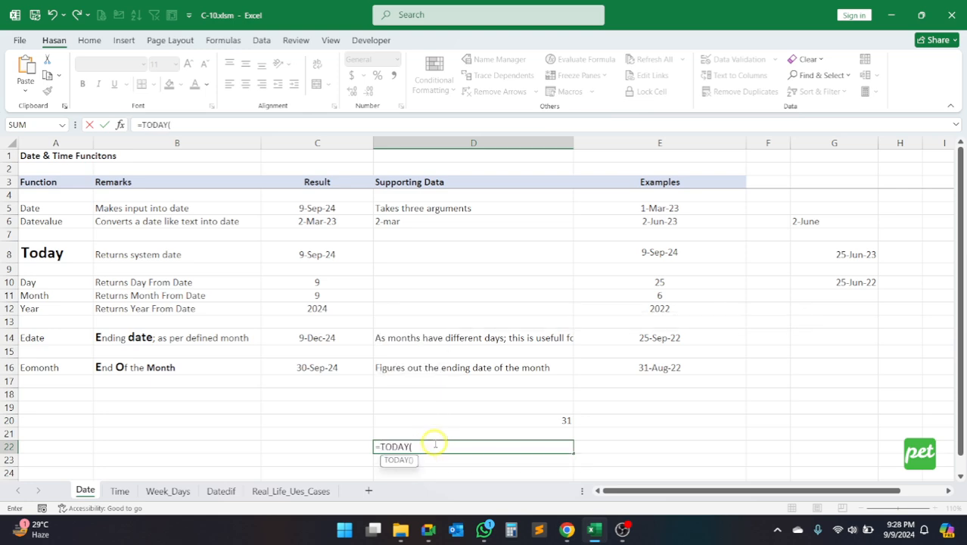
{"action": "type", "text": ")"}
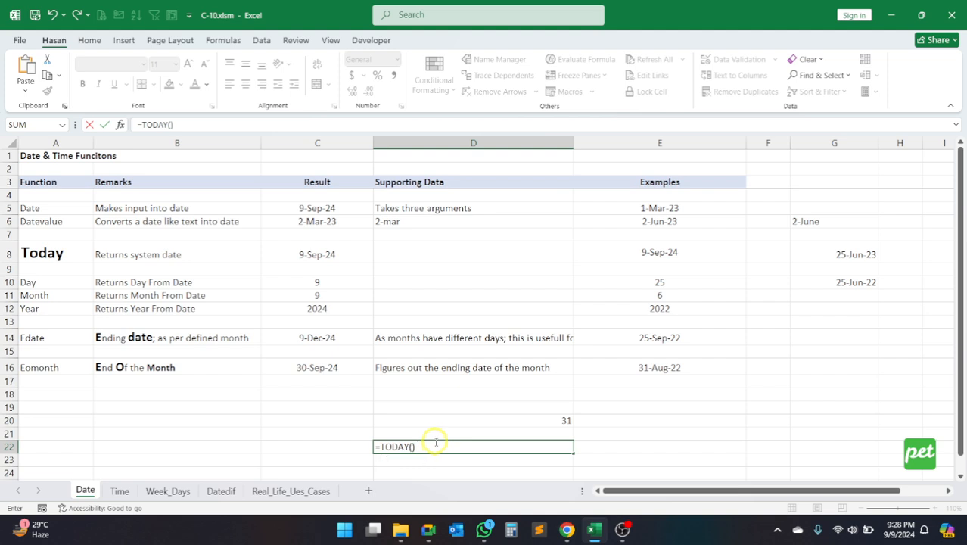
{"action": "key", "text": "Return"}
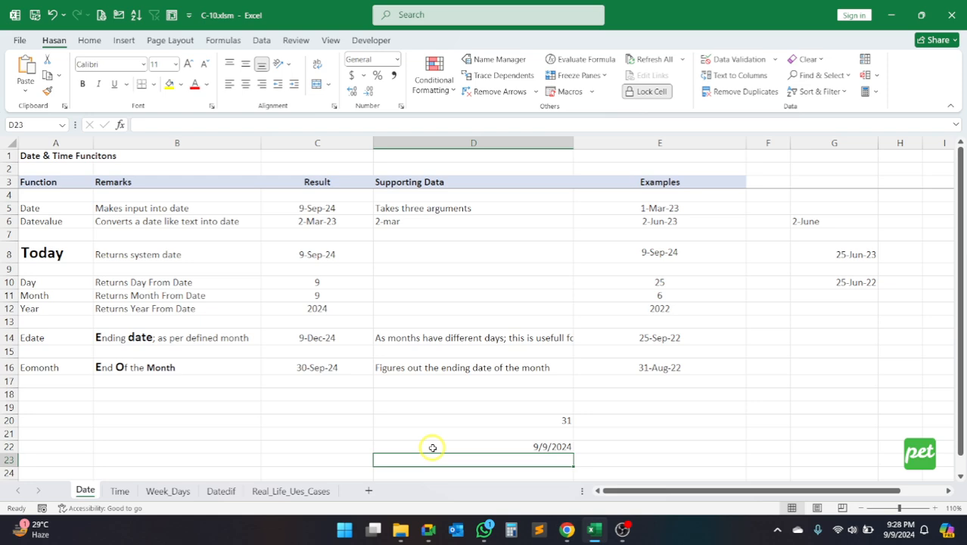
{"action": "left_click", "coordinate": [473, 448]}
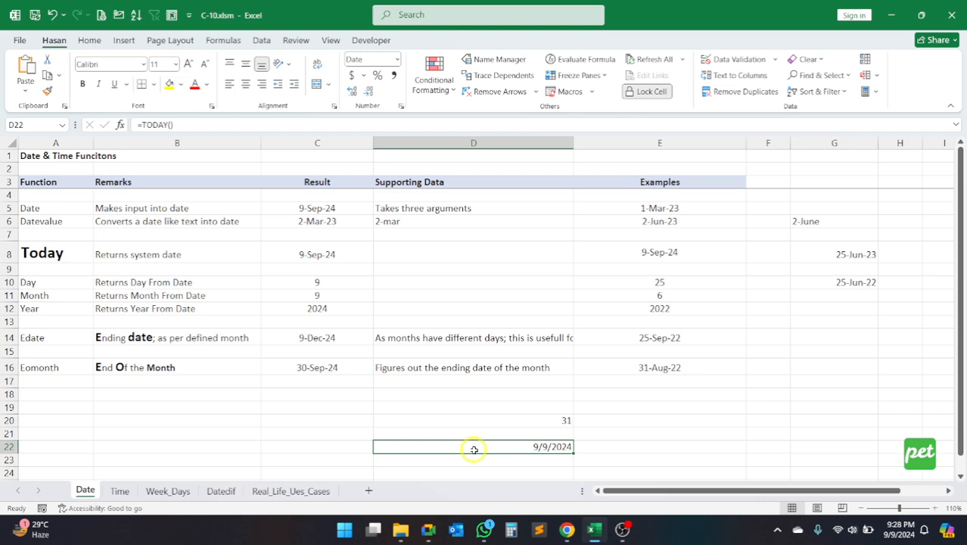
{"action": "key", "text": "ctrl+shift+3"}
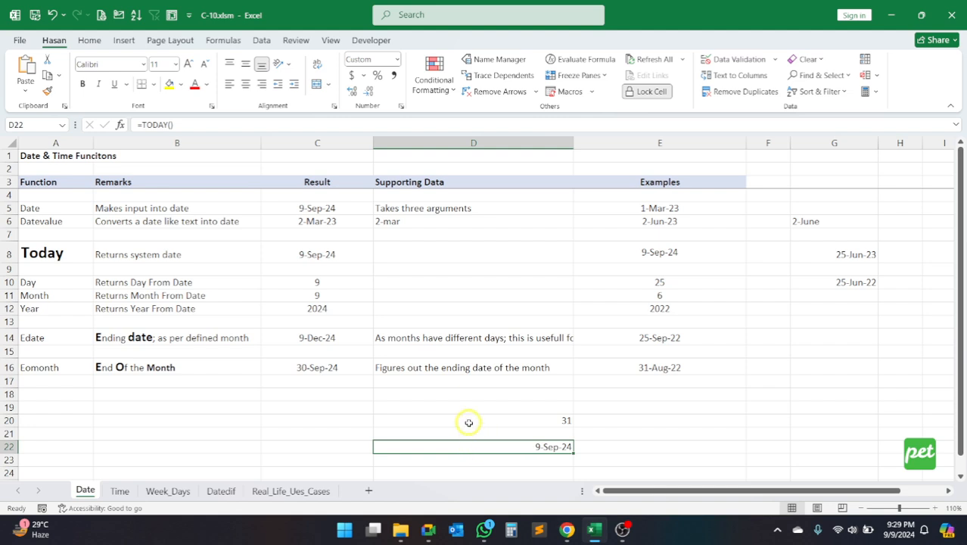
Step: Compare the addition formula in D20 with the TODAY formula in D22, examining the equals sign, function name and parentheses
{"action": "left_click", "coordinate": [469, 422]}
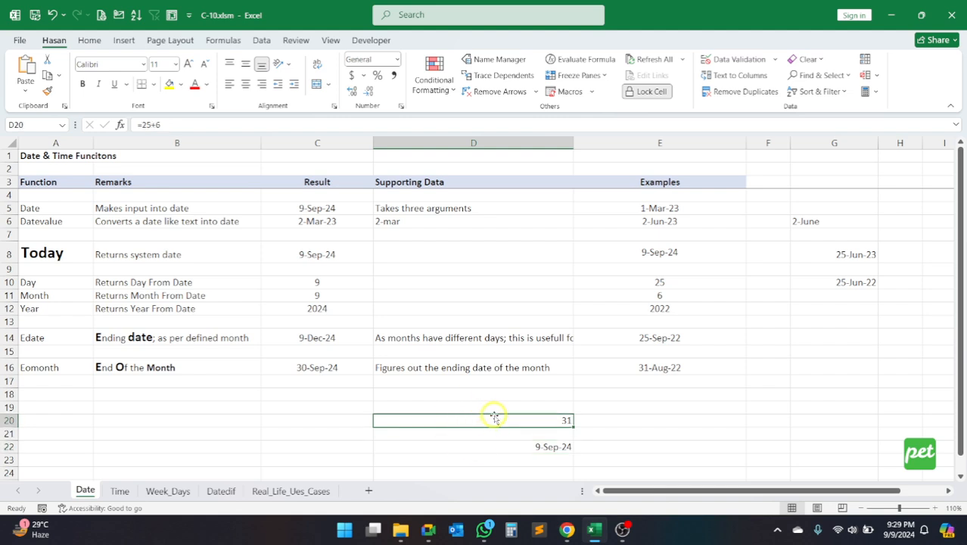
{"action": "left_click", "coordinate": [163, 124]}
{"action": "key", "text": "ctrl+Return"}
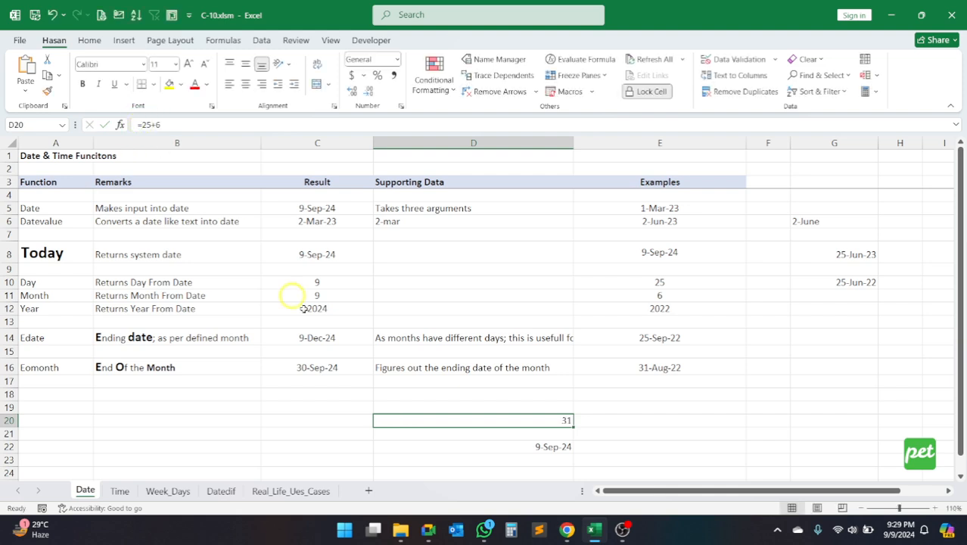
{"action": "left_click", "coordinate": [496, 448]}
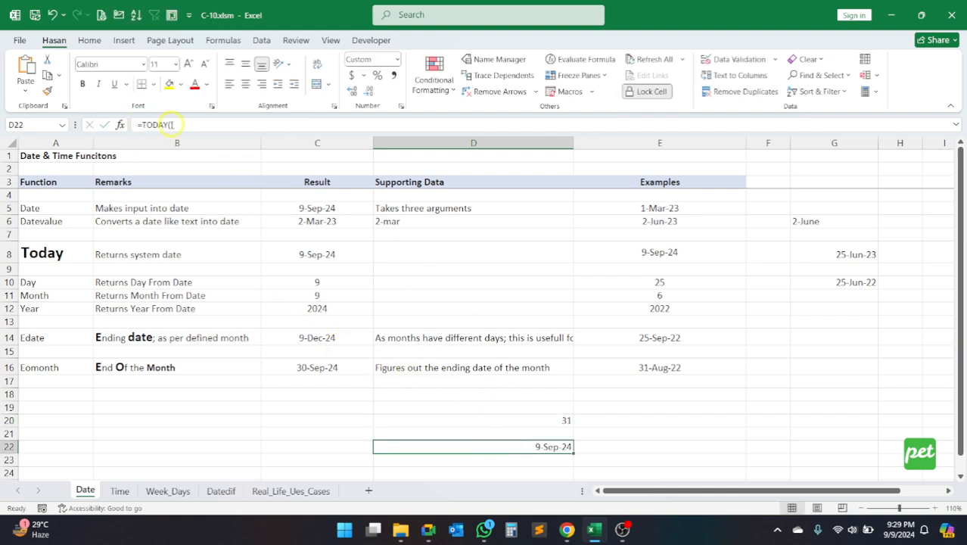
{"action": "left_click", "coordinate": [140, 124]}
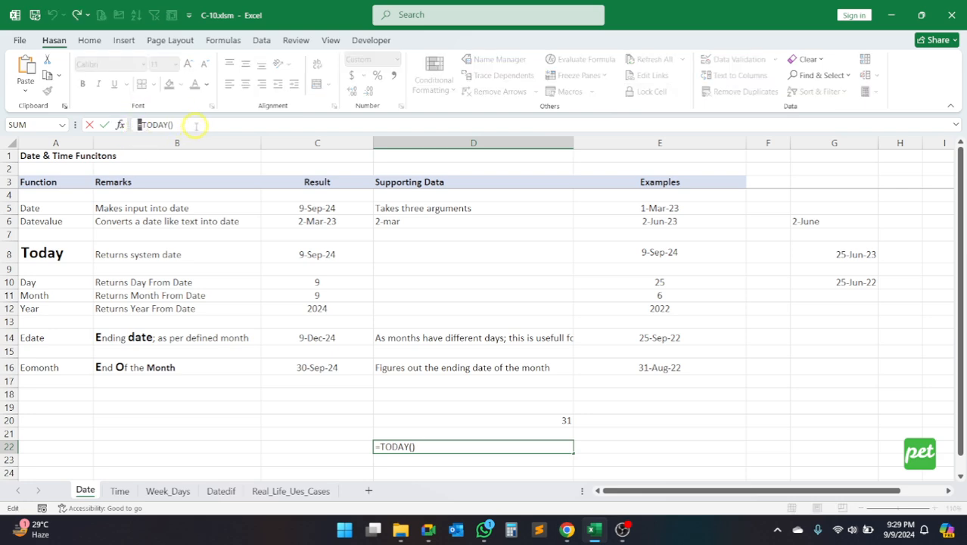
{"action": "left_click_drag", "start_coordinate": [171, 125], "coordinate": [139, 125]}
{"action": "left_click", "coordinate": [190, 124]}
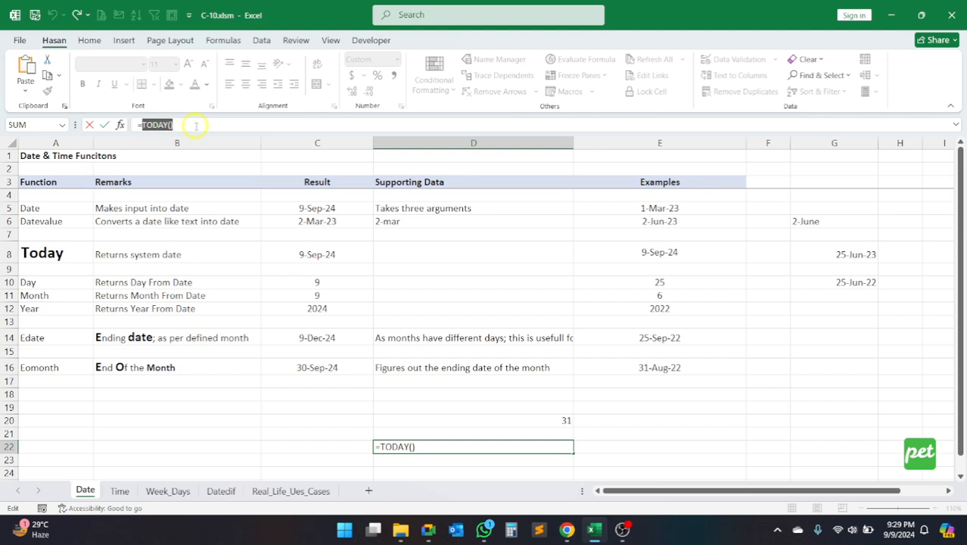
{"action": "left_click_drag", "start_coordinate": [200, 124], "coordinate": [142, 125]}
{"action": "left_click", "coordinate": [181, 125]}
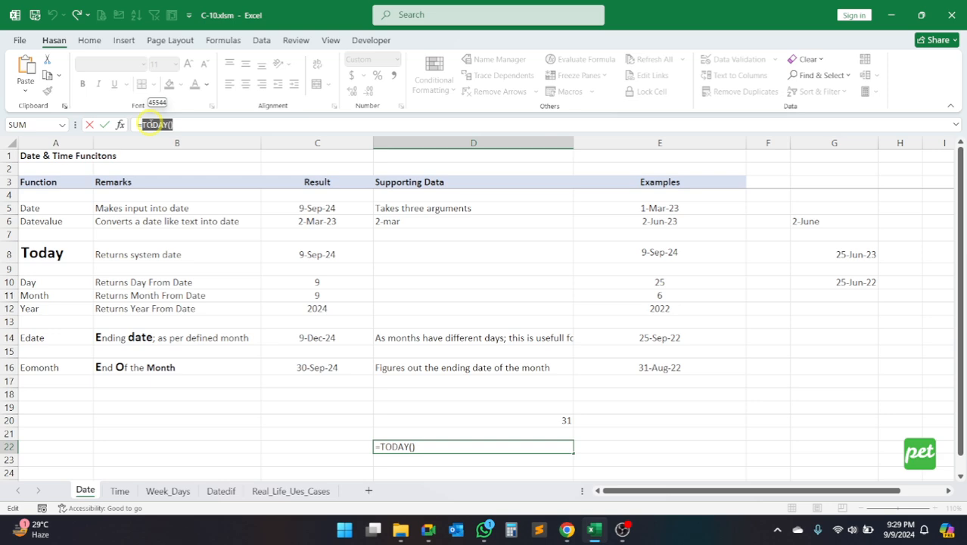
{"action": "mouse_move", "coordinate": [188, 124]}
{"action": "left_mouse_down"}
{"action": "mouse_move", "coordinate": [149, 125]}
{"action": "mouse_move", "coordinate": [173, 123]}
{"action": "left_mouse_up"}
{"action": "left_click", "coordinate": [184, 124]}
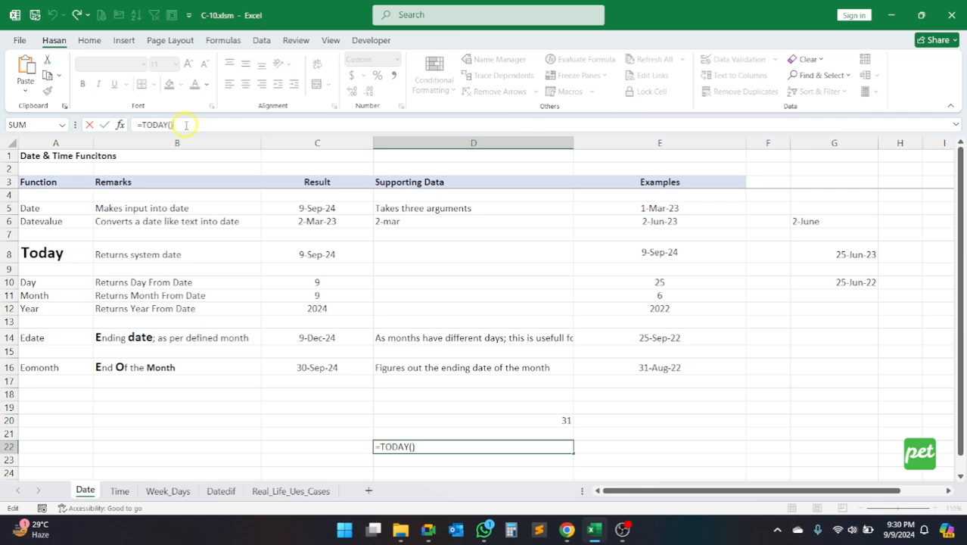
{"action": "key", "text": "Return"}
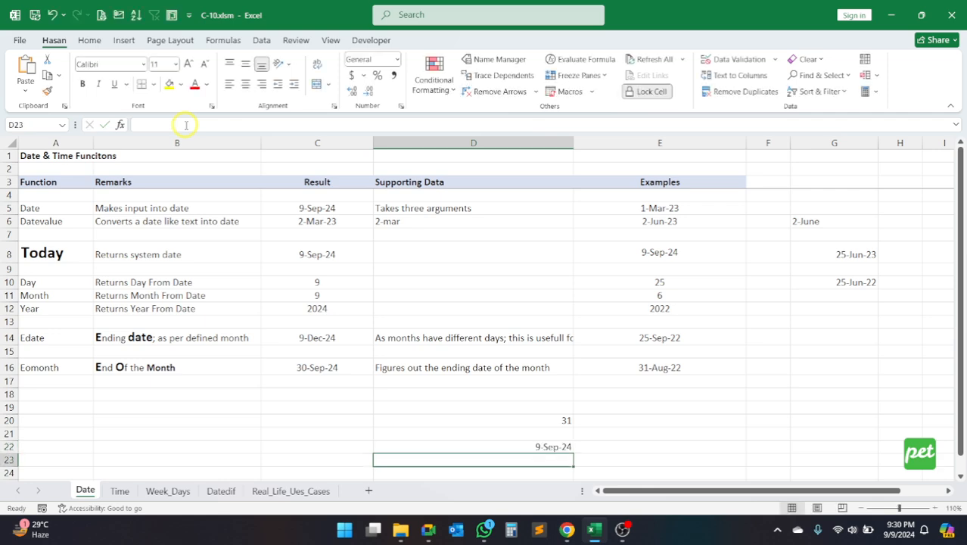
Step: Re-examine the two numbers being added after the equals sign in D20's formula
{"action": "left_click", "coordinate": [492, 422]}
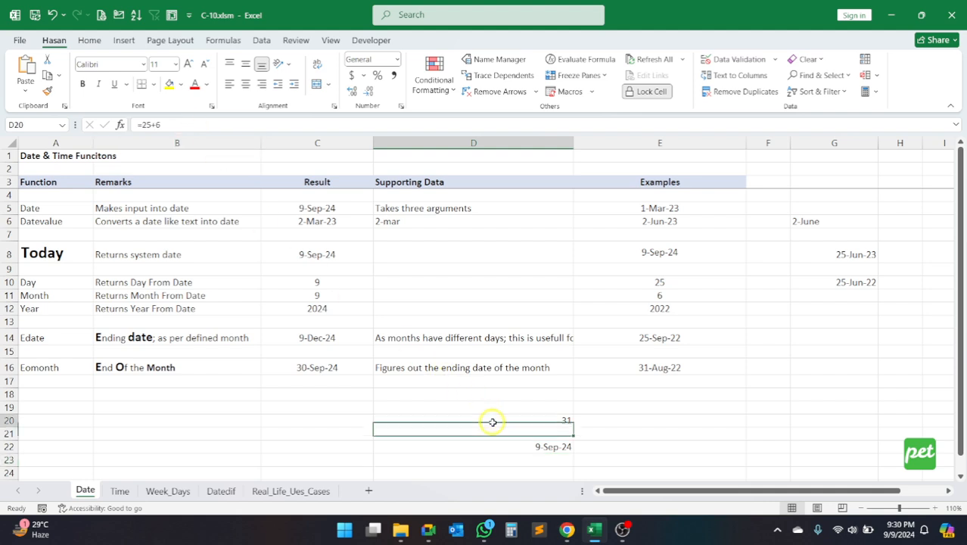
{"action": "left_click_drag", "start_coordinate": [142, 123], "coordinate": [178, 123]}
{"action": "left_click", "coordinate": [180, 124]}
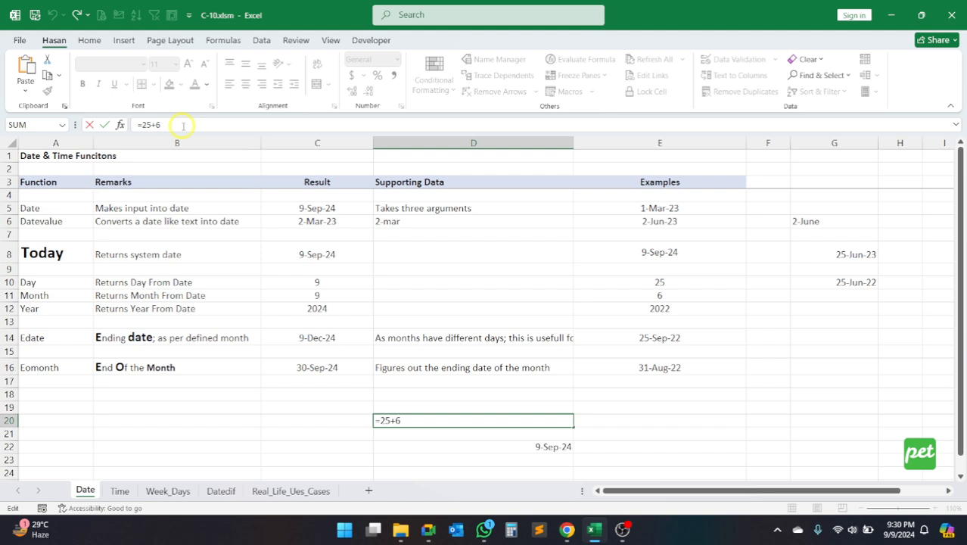
Step: Extend the formula in D22 to =TODAY()+2
{"action": "left_click", "coordinate": [476, 453]}
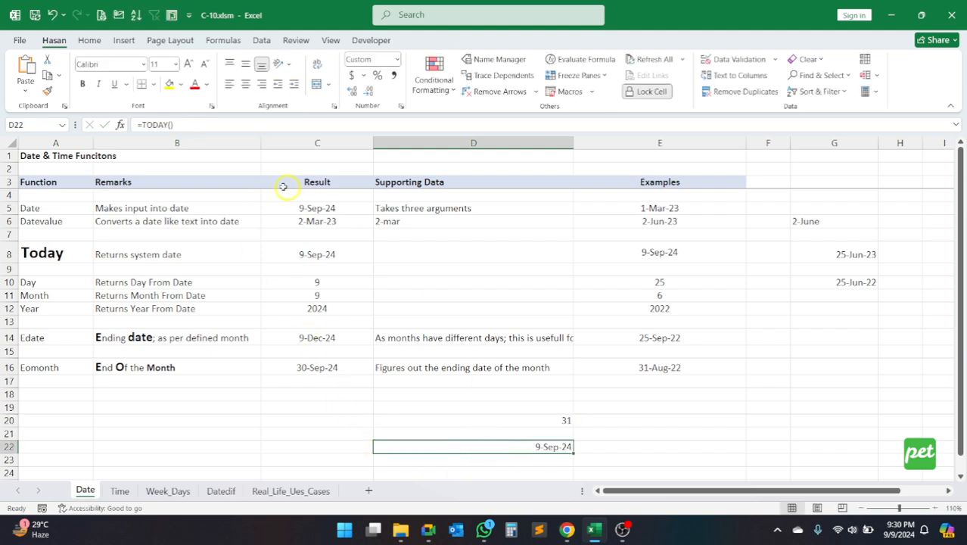
{"action": "left_click", "coordinate": [215, 128]}
{"action": "type", "text": "+2"}
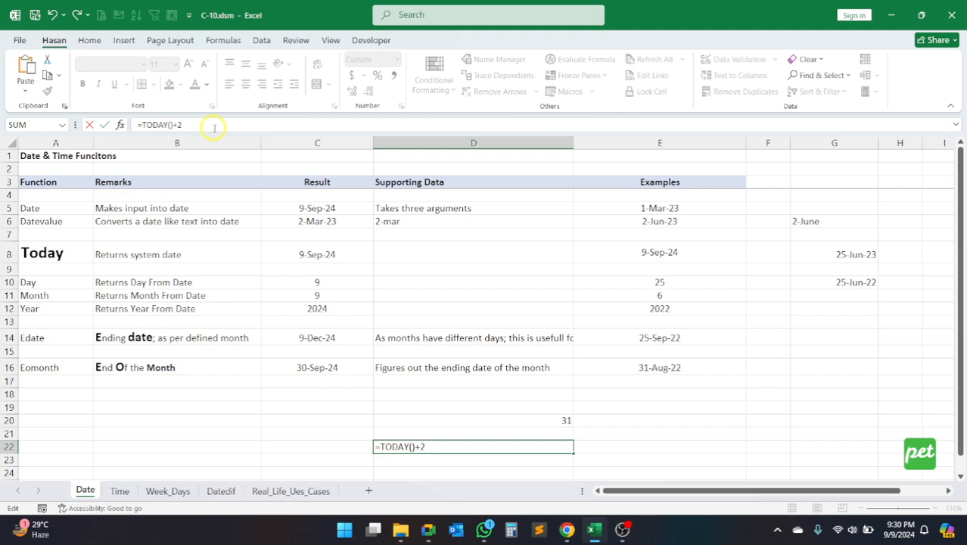
{"action": "key", "text": "Return"}
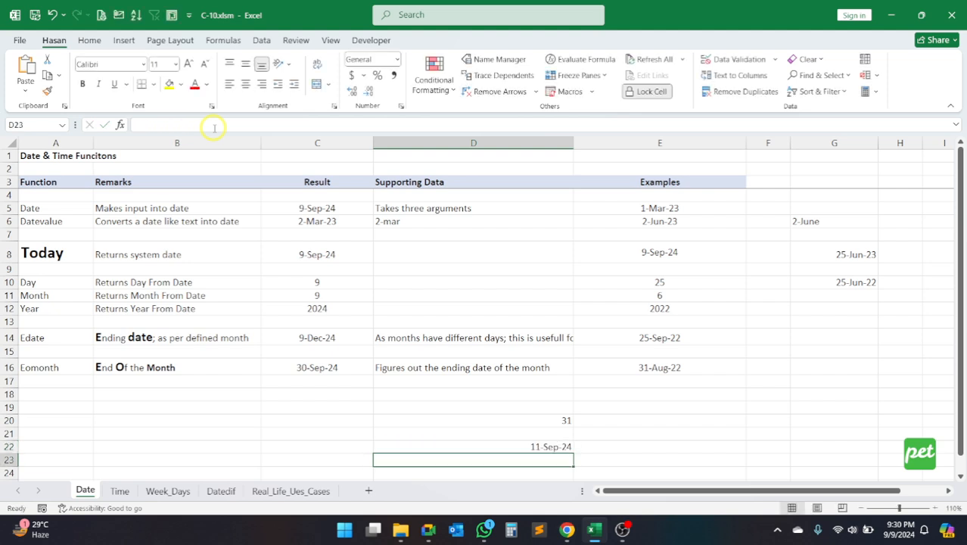
Step: Examine the parts of D22's extended formula: the TODAY function, the plus operator and the added number
{"action": "left_click", "coordinate": [532, 447]}
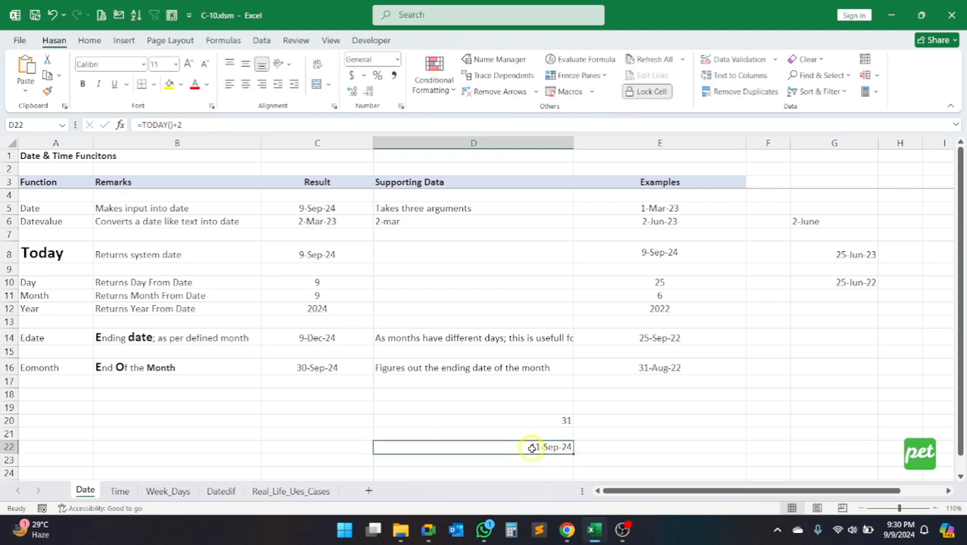
{"action": "left_click", "coordinate": [210, 124]}
{"action": "left_click_drag", "start_coordinate": [210, 124], "coordinate": [139, 124]}
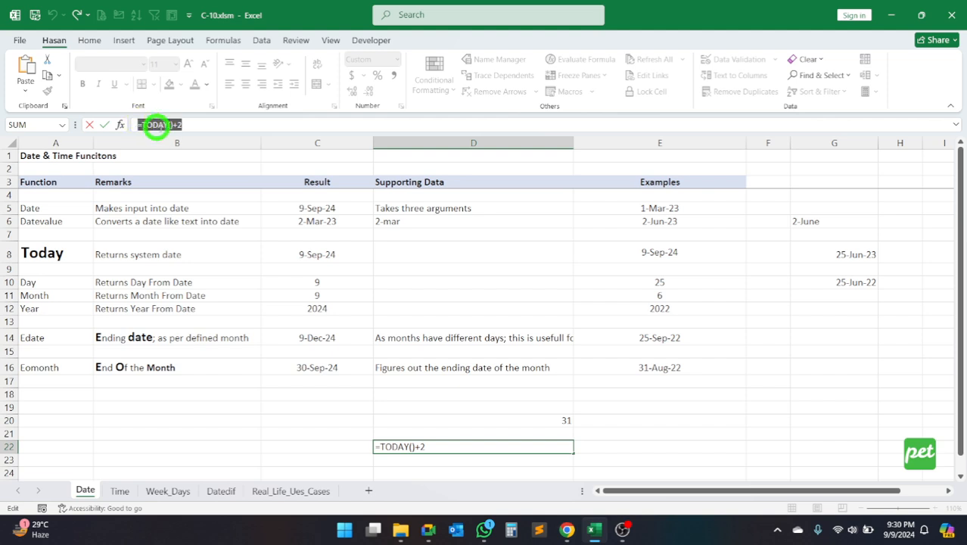
{"action": "left_click", "coordinate": [210, 124]}
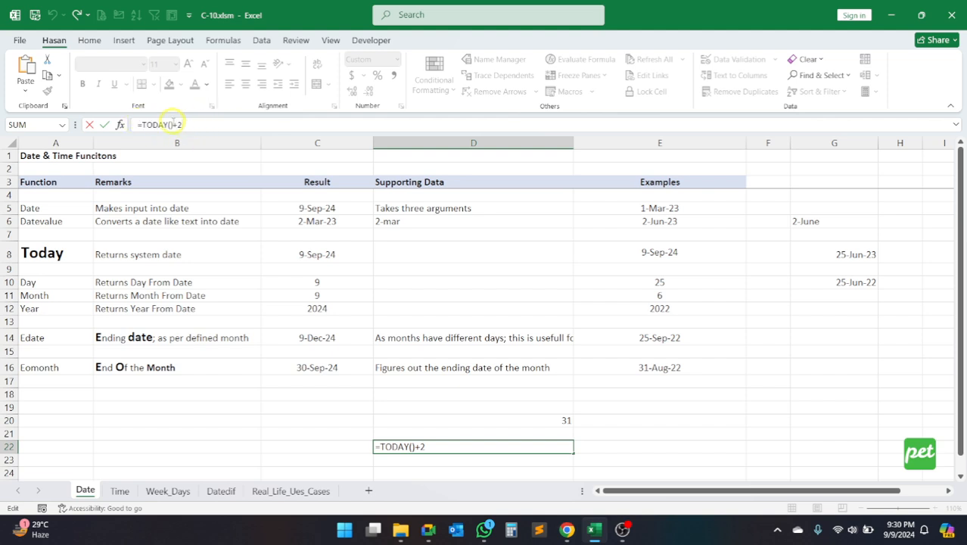
{"action": "mouse_move", "coordinate": [173, 124]}
{"action": "left_mouse_down"}
{"action": "mouse_move", "coordinate": [141, 124]}
{"action": "mouse_move", "coordinate": [183, 124]}
{"action": "mouse_move", "coordinate": [139, 124]}
{"action": "mouse_move", "coordinate": [178, 124]}
{"action": "left_mouse_up"}
{"action": "left_click", "coordinate": [194, 125]}
{"action": "left_click", "coordinate": [174, 124]}
{"action": "left_click", "coordinate": [182, 125]}
{"action": "left_click", "coordinate": [181, 124]}
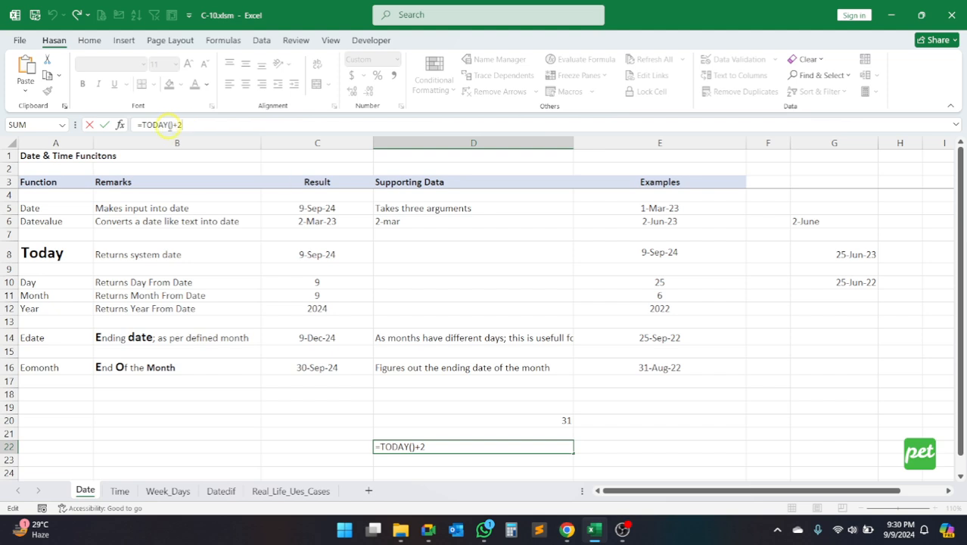
{"action": "left_click_drag", "start_coordinate": [171, 124], "coordinate": [143, 124]}
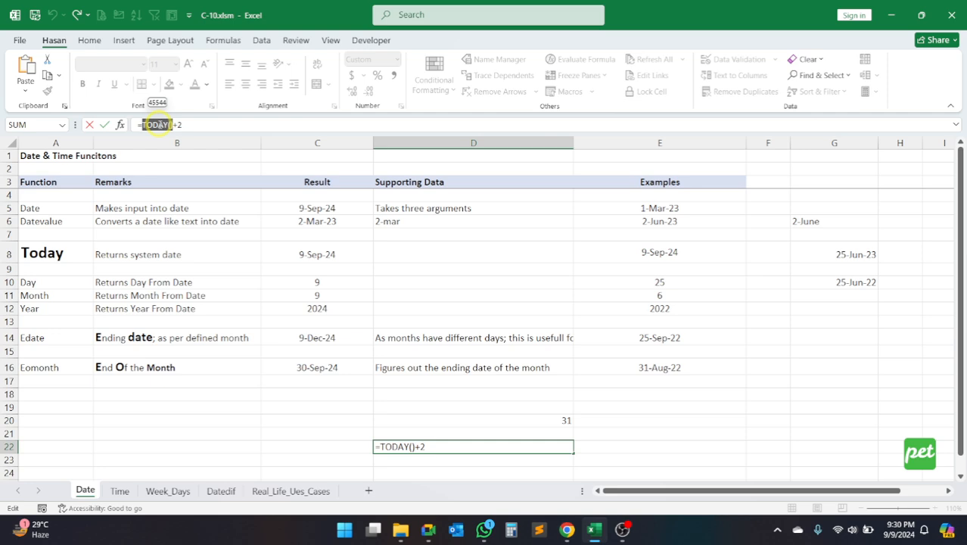
{"action": "left_click", "coordinate": [200, 124]}
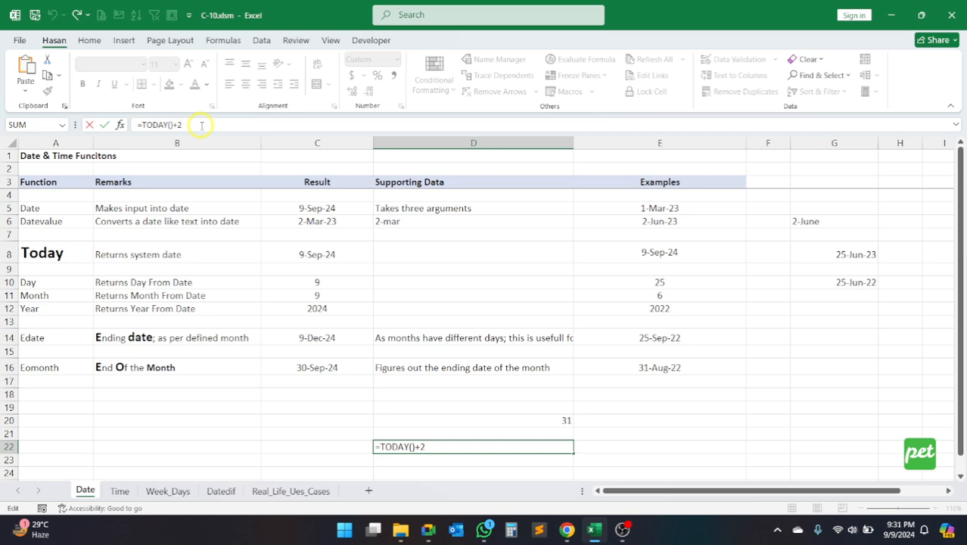
Step: Commit the =TODAY()+2 formula in D22 and inspect its result
{"action": "key", "text": "Return"}
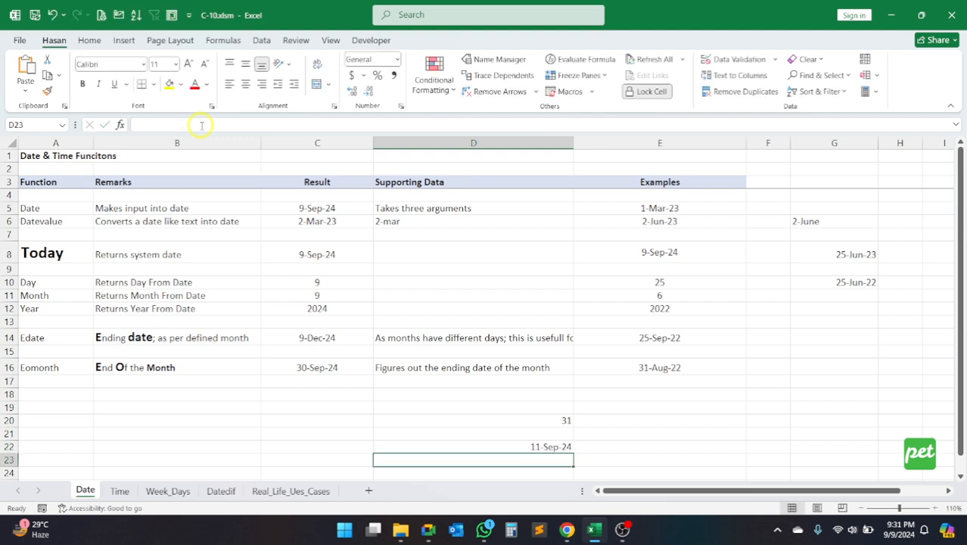
{"action": "left_click", "coordinate": [530, 445]}
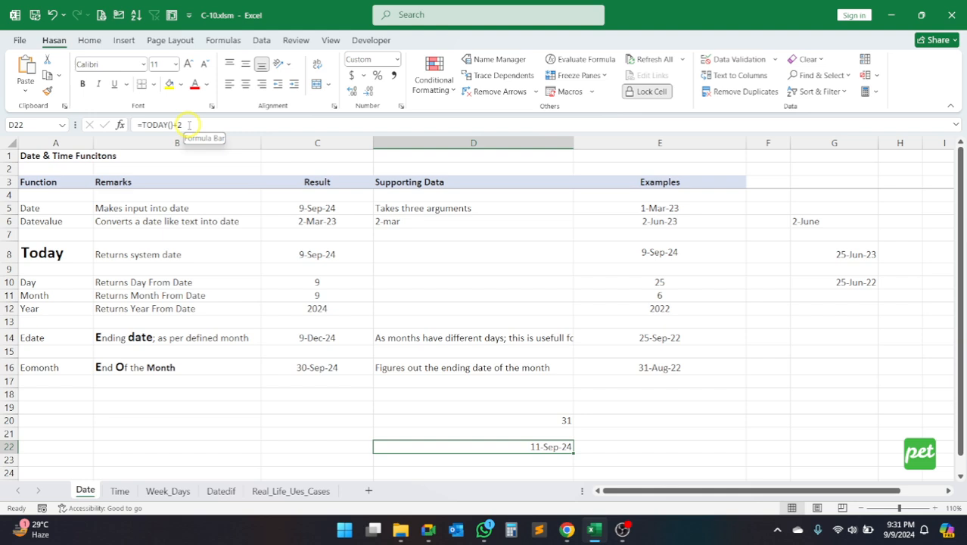
Step: Examine the Date and Datevalue entries in A5 and A6 as plain text names, leaving both cells unedited
{"action": "left_click", "coordinate": [59, 208]}
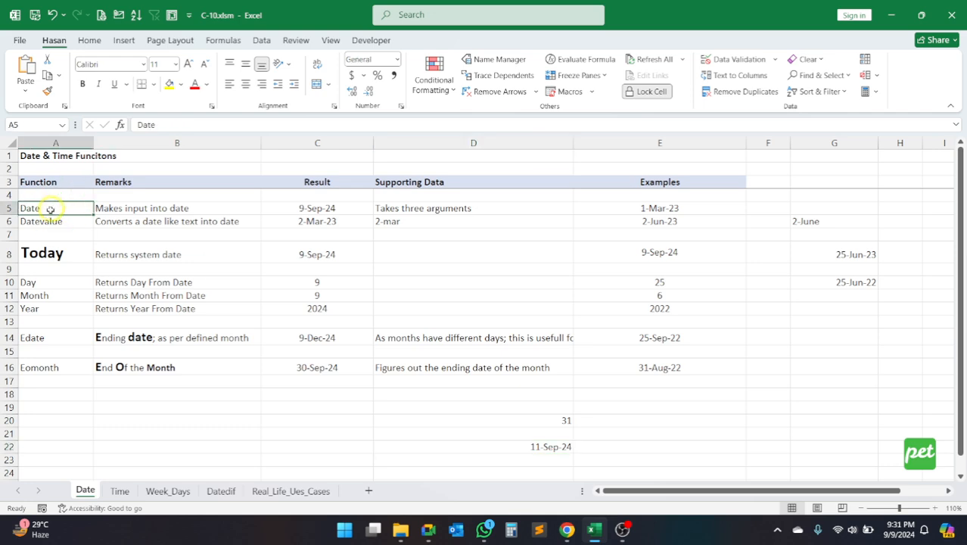
{"action": "left_click_drag", "start_coordinate": [155, 125], "coordinate": [90, 125]}
{"action": "left_click", "coordinate": [89, 125]}
{"action": "left_click", "coordinate": [65, 219]}
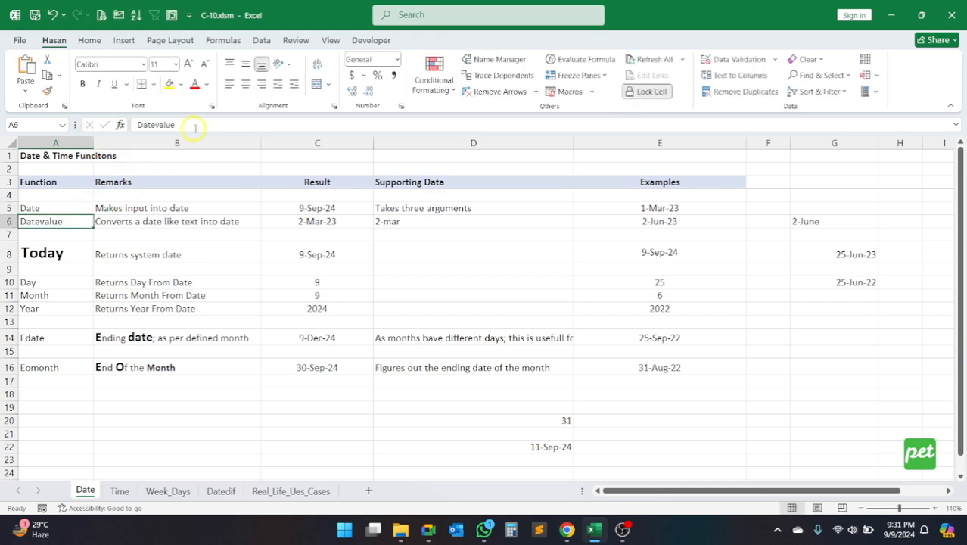
{"action": "left_click_drag", "start_coordinate": [193, 126], "coordinate": [123, 126]}
{"action": "left_click", "coordinate": [135, 126]}
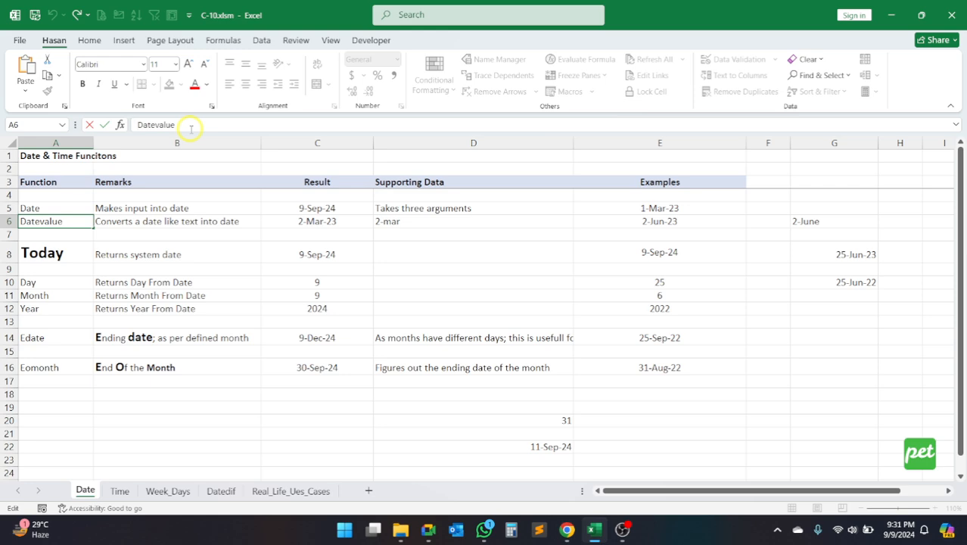
{"action": "key", "text": "Escape"}
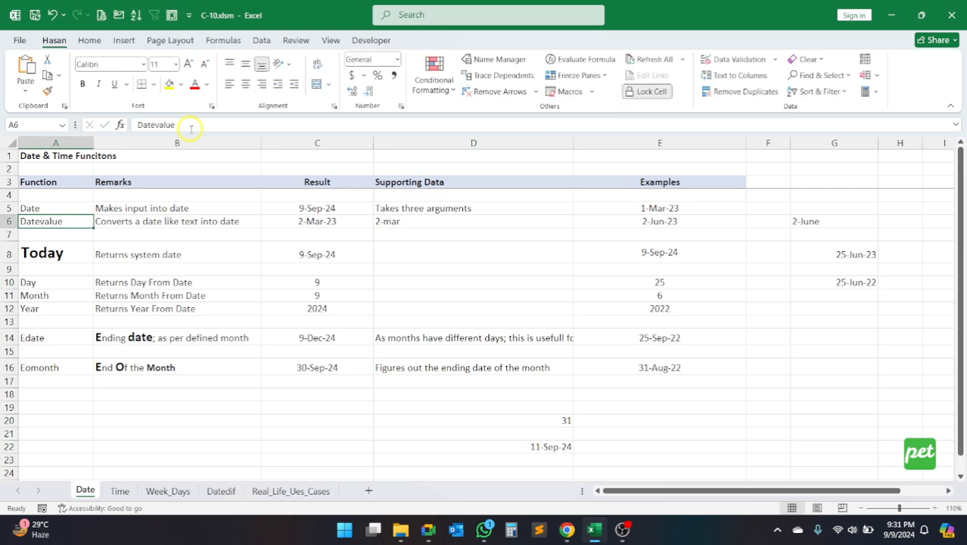
Step: Compare the TODAY-based formula in D22 with the plain addition formula in D20, examining the full content of each
{"action": "left_click", "coordinate": [492, 446]}
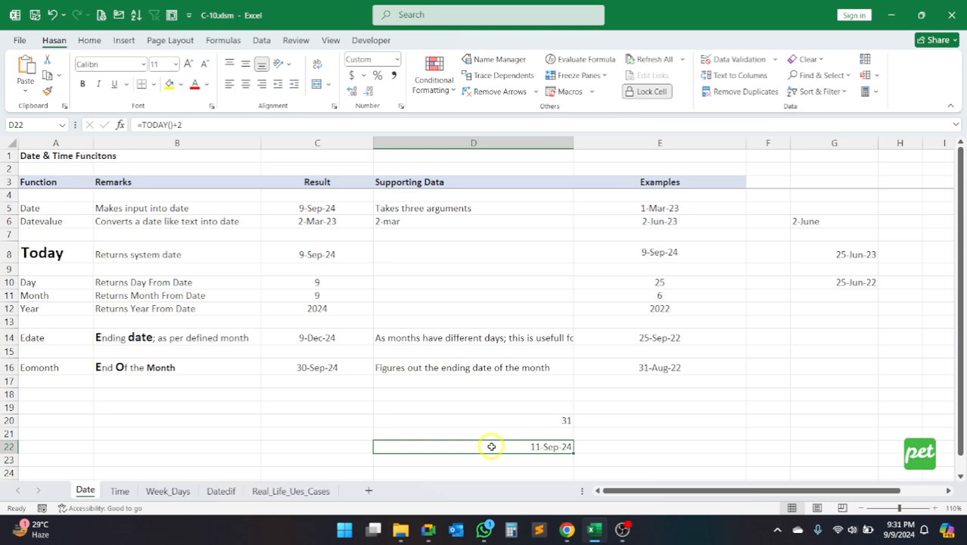
{"action": "left_click_drag", "start_coordinate": [173, 124], "coordinate": [137, 126]}
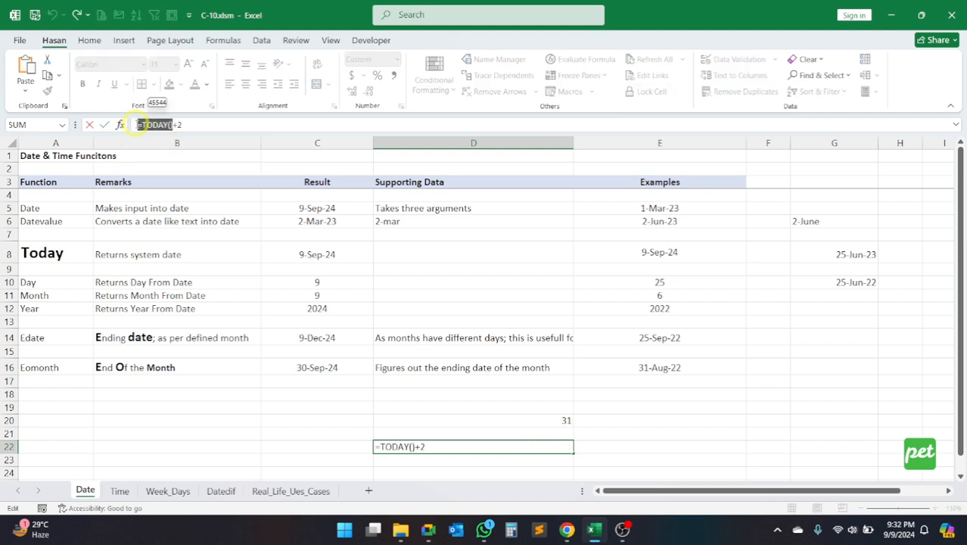
{"action": "key", "text": "Return"}
{"action": "left_click", "coordinate": [529, 416]}
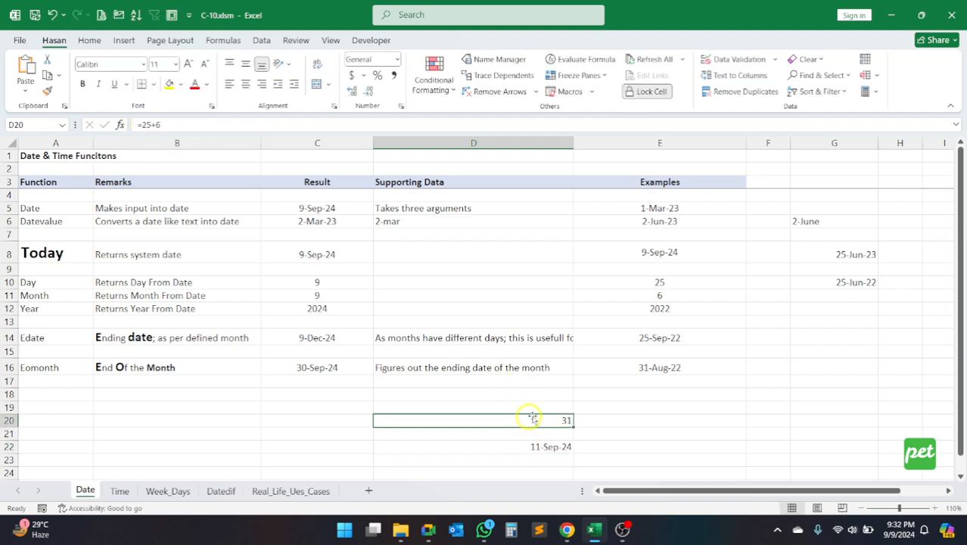
{"action": "left_click", "coordinate": [159, 125]}
{"action": "left_click_drag", "start_coordinate": [159, 124], "coordinate": [121, 125]}
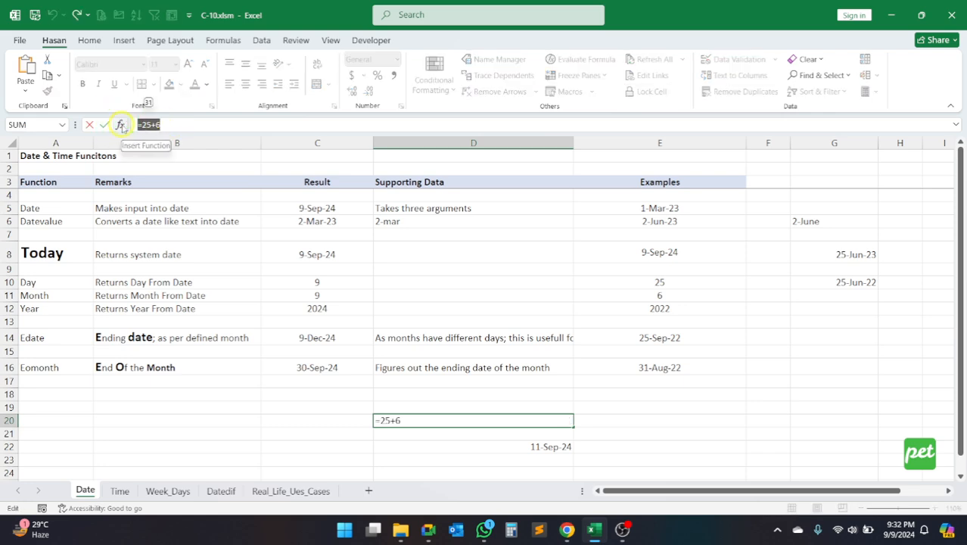
{"action": "key", "text": "Return"}
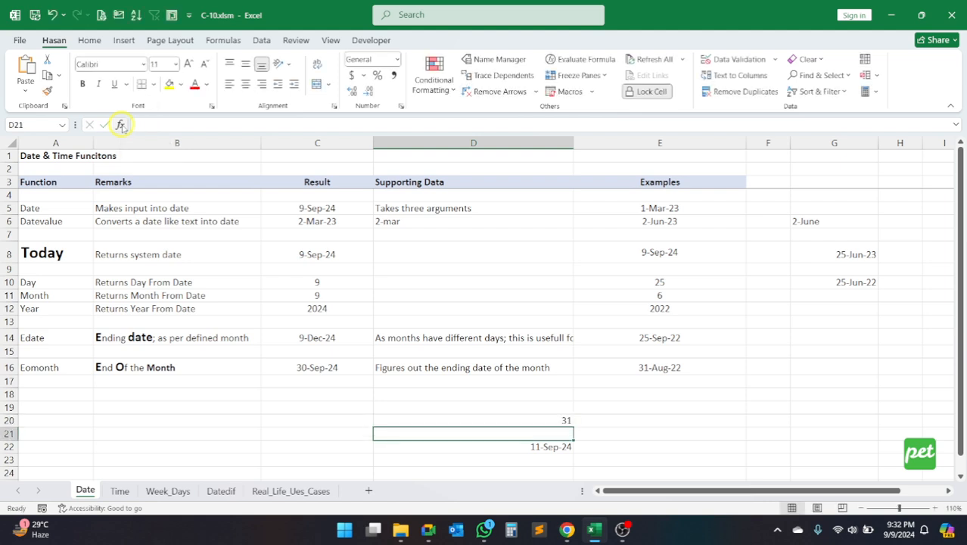
{"action": "left_click", "coordinate": [512, 448]}
{"action": "left_click_drag", "start_coordinate": [140, 124], "coordinate": [189, 123]}
{"action": "key", "text": "Return"}
Step: Clear the contents of cells D20 through D22
{"action": "left_click_drag", "start_coordinate": [503, 420], "coordinate": [514, 451]}
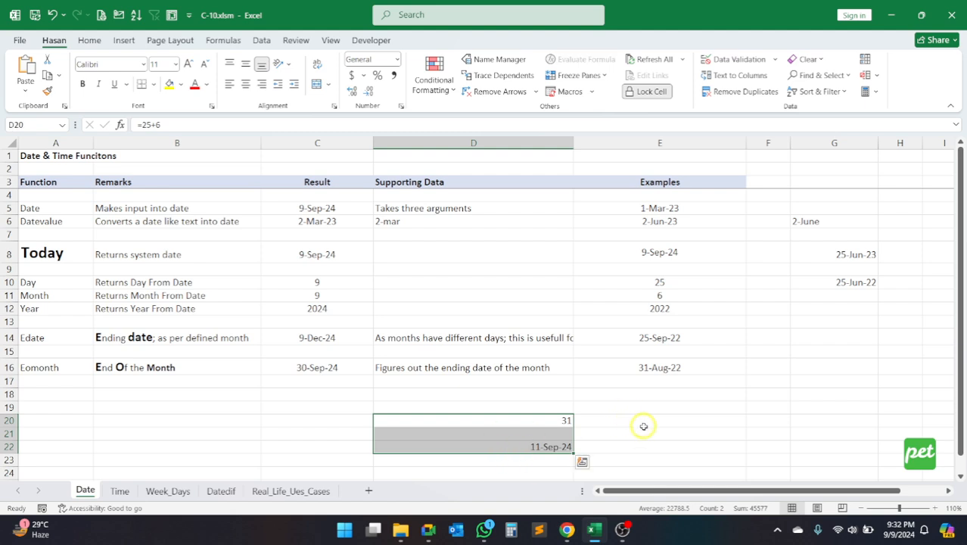
{"action": "key", "text": "Delete"}
Step: Start a DATE formula in D20 with 1991 as the year argument
{"action": "left_click", "coordinate": [485, 425]}
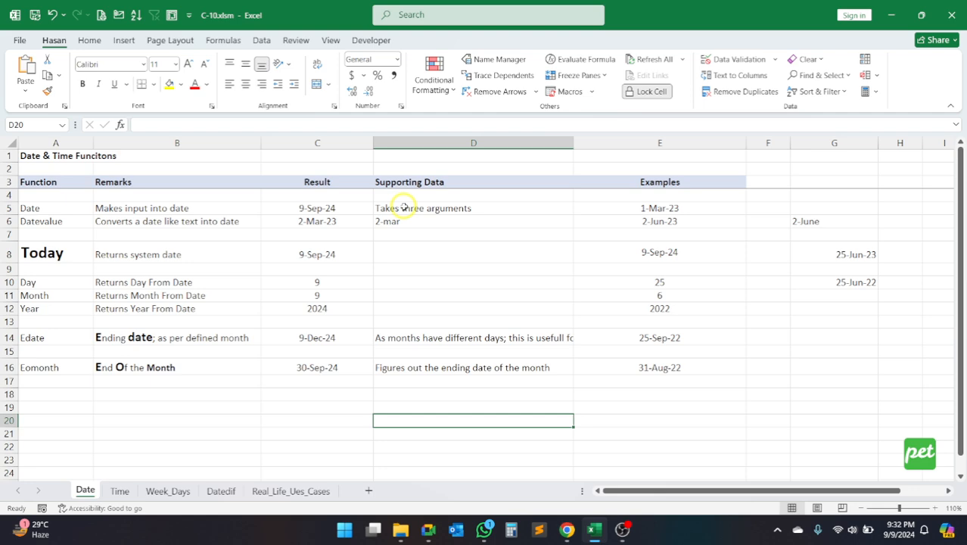
{"action": "type", "text": "=da"}
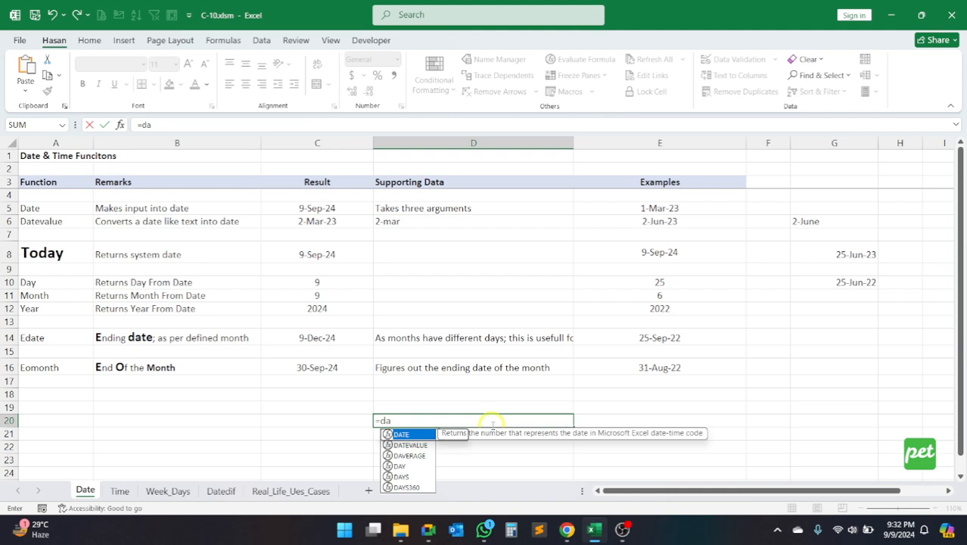
{"action": "key", "text": "Tab"}
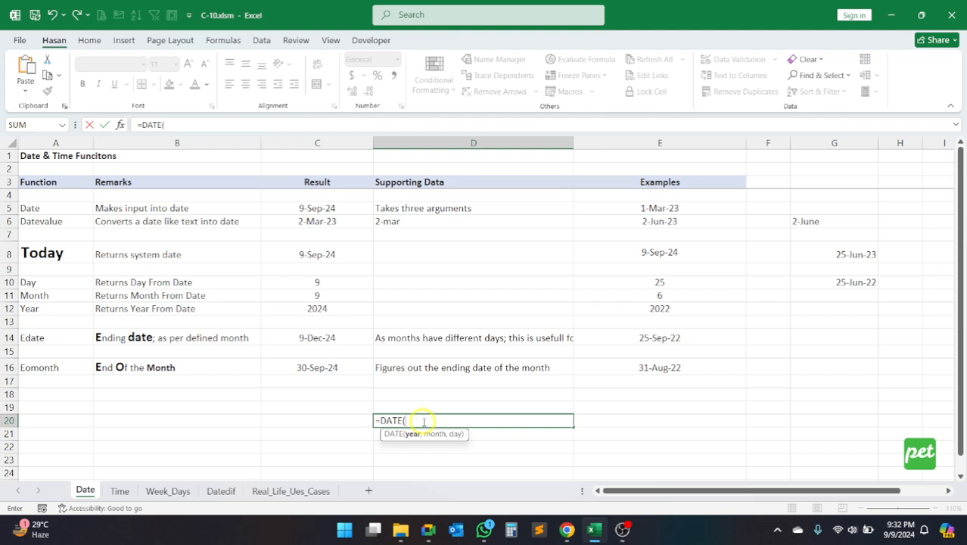
{"action": "type", "text": "1991,"}
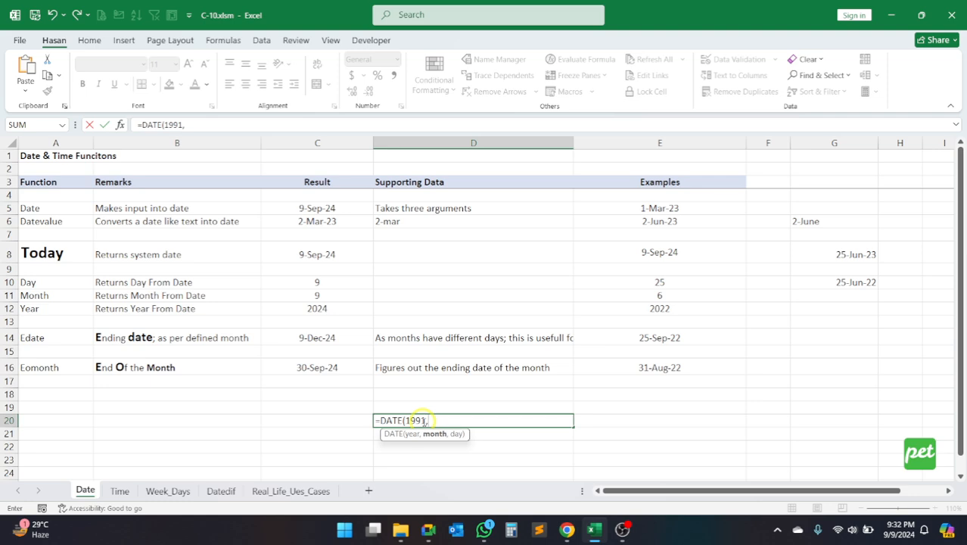
{"action": "type", "text": "3,13)"}
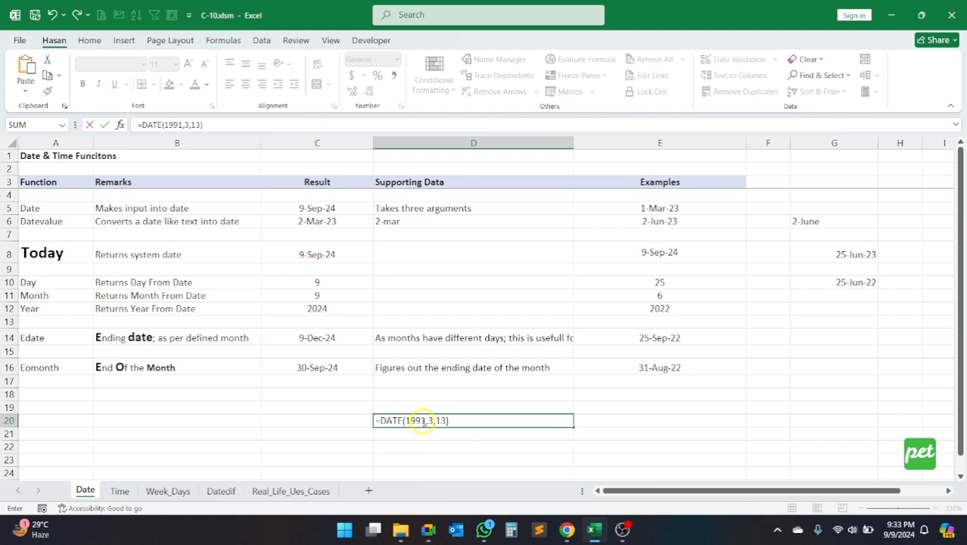
{"action": "key", "text": "BackSpace"}
{"action": "key", "text": "BackSpace"}
{"action": "key", "text": "BackSpace"}
{"action": "key", "text": "BackSpace"}
{"action": "key", "text": "BackSpace"}
{"action": "key", "text": "BackSpace"}
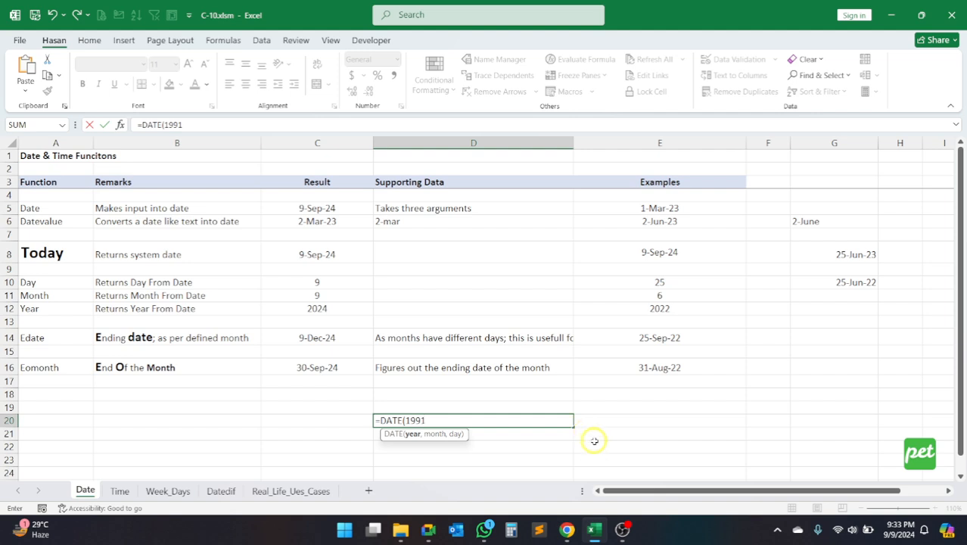
Step: Switch to SwordSoft Mousetrack, enable Show Livezoom with the hotkey Ctrl+Shift+Z, and minimize its settings window
{"action": "left_click", "coordinate": [775, 528]}
{"action": "left_click", "coordinate": [751, 492]}
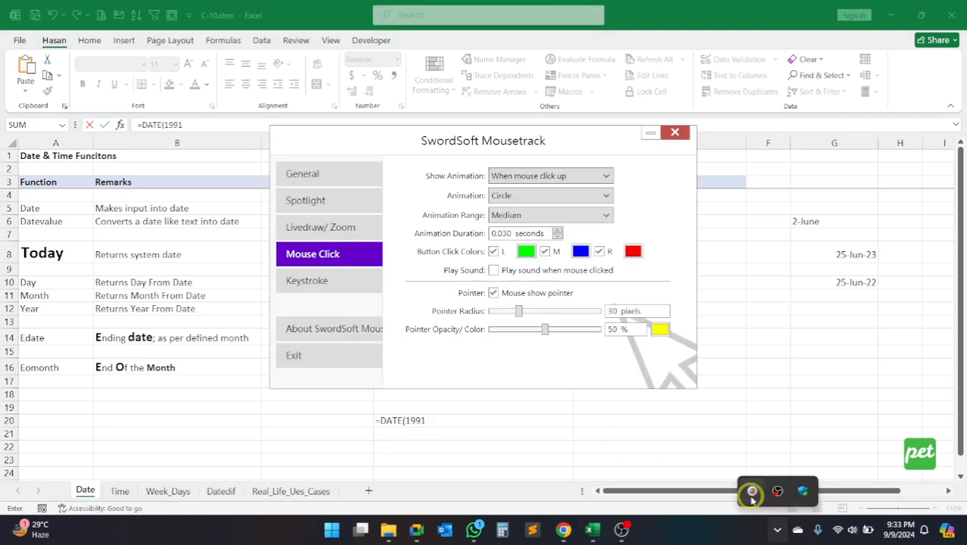
{"action": "left_click", "coordinate": [345, 179]}
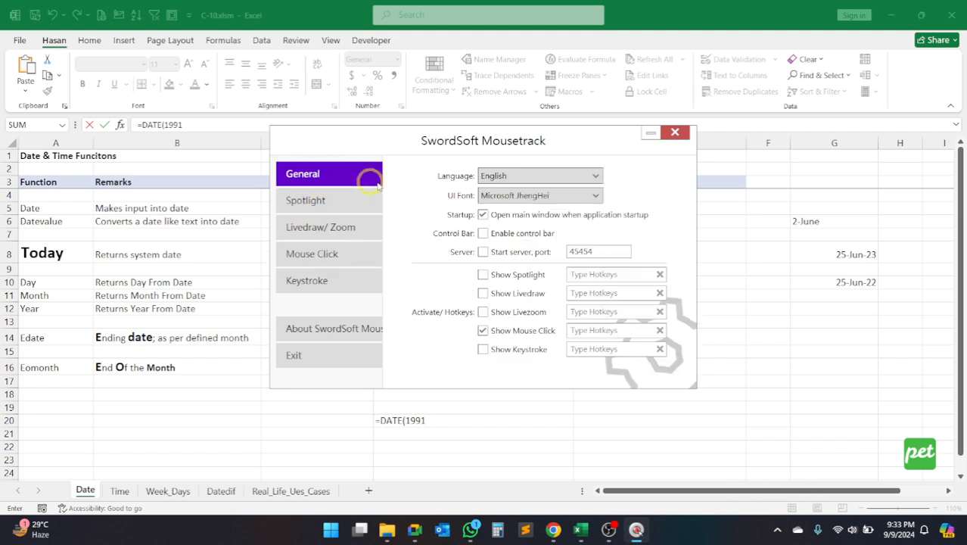
{"action": "left_click_drag", "start_coordinate": [483, 146], "coordinate": [676, 145]}
{"action": "left_click", "coordinate": [676, 311]}
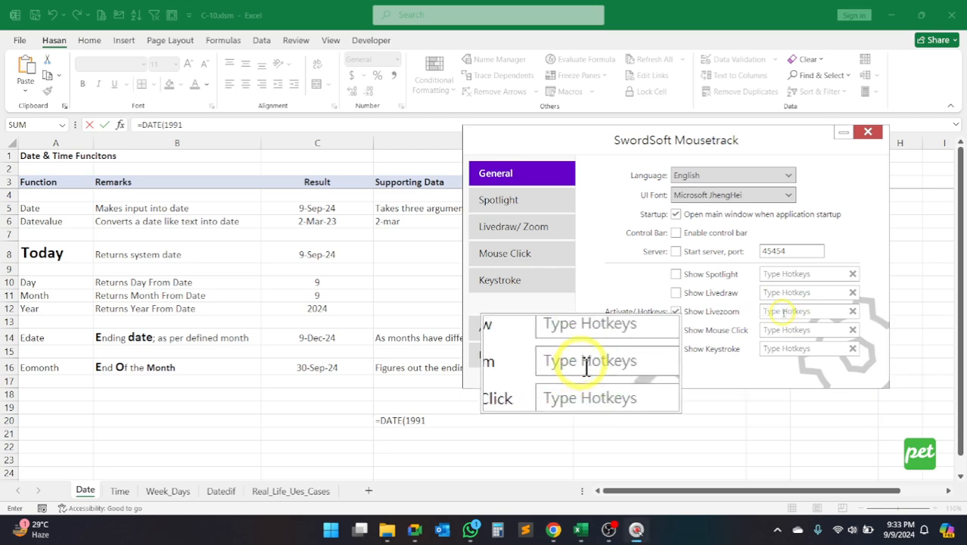
{"action": "key", "text": "ctrl+shift+z"}
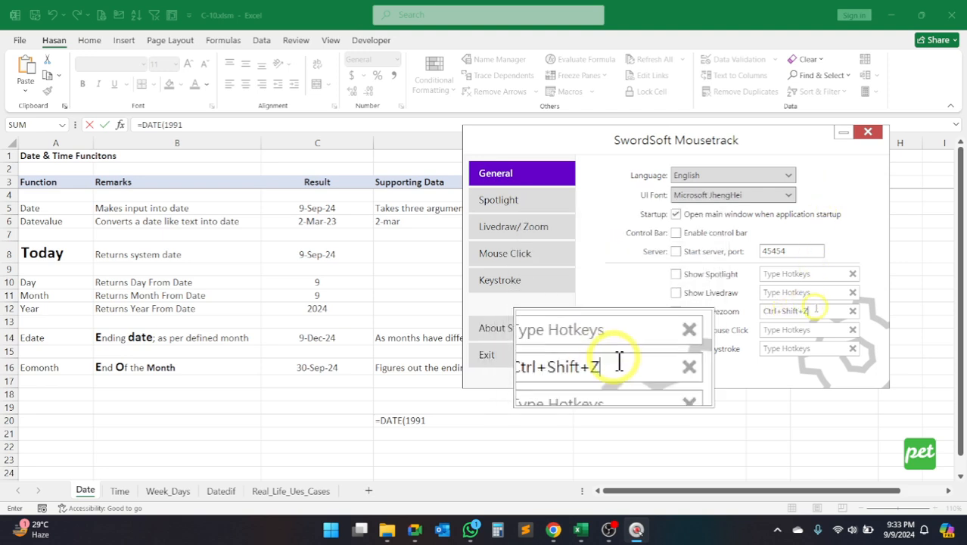
{"action": "left_click", "coordinate": [813, 309]}
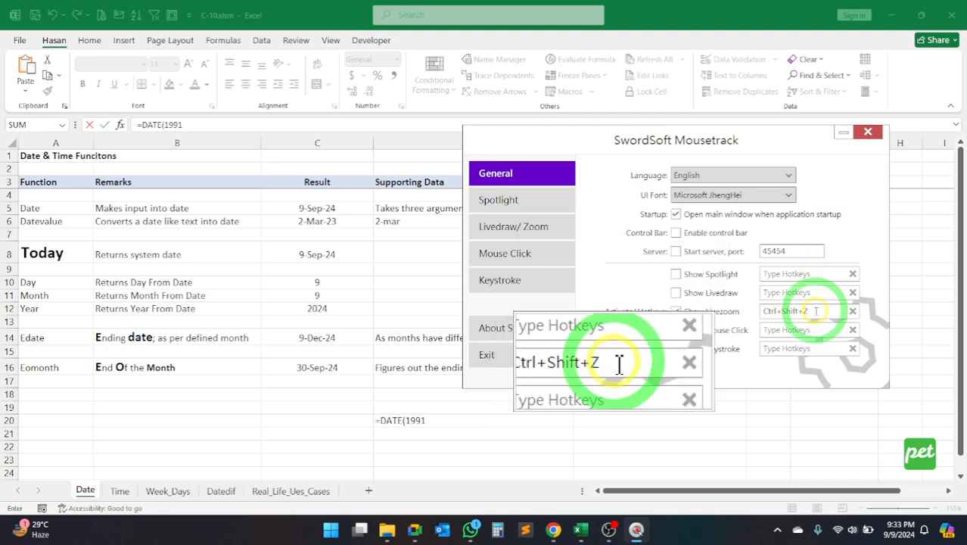
{"action": "left_click", "coordinate": [843, 133]}
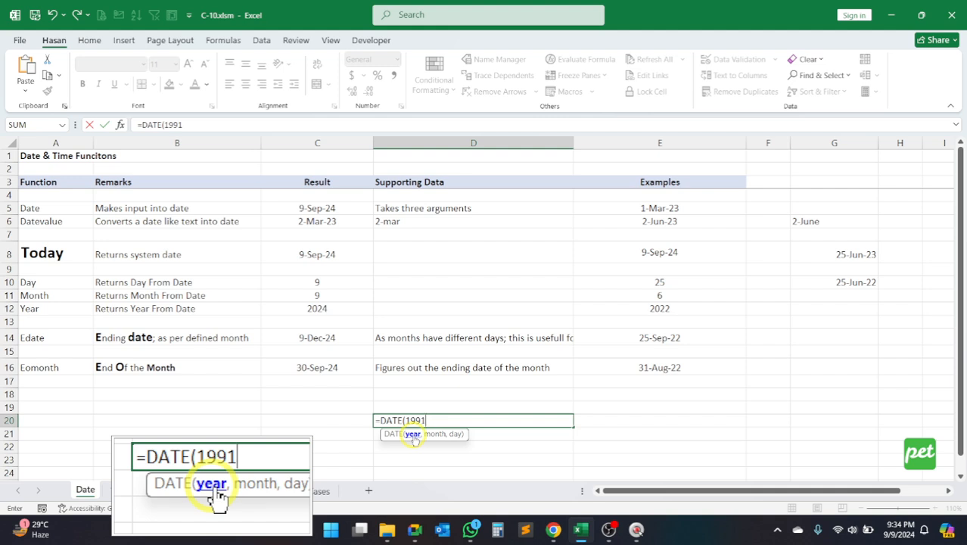
Step: Add 3 as the month and 13 as the day argument to the DATE formula in D20
{"action": "type", "text": ","}
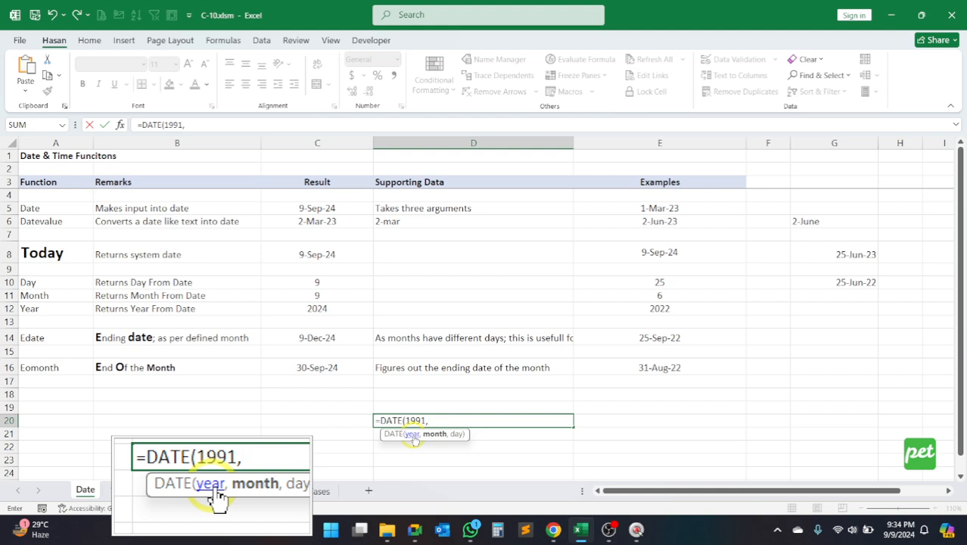
{"action": "type", "text": "3"}
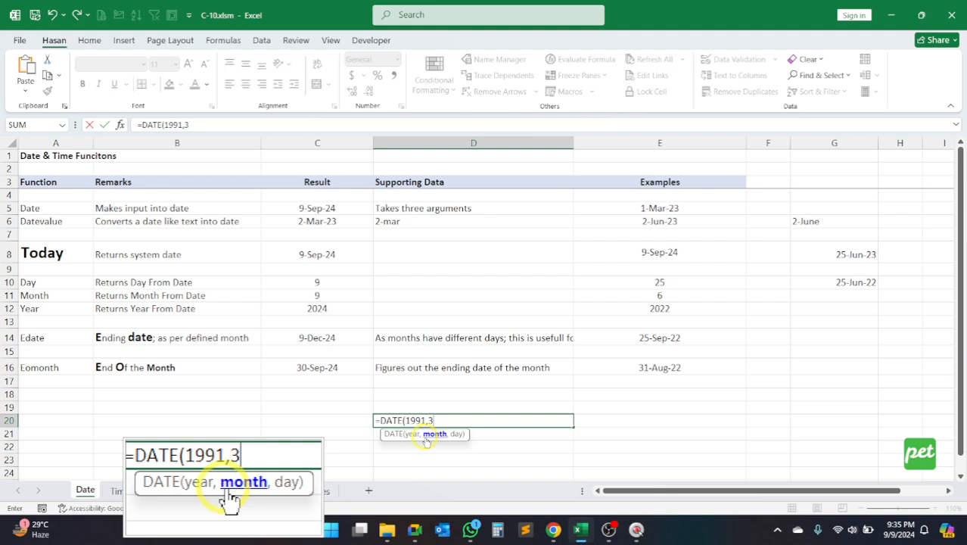
{"action": "type", "text": ","}
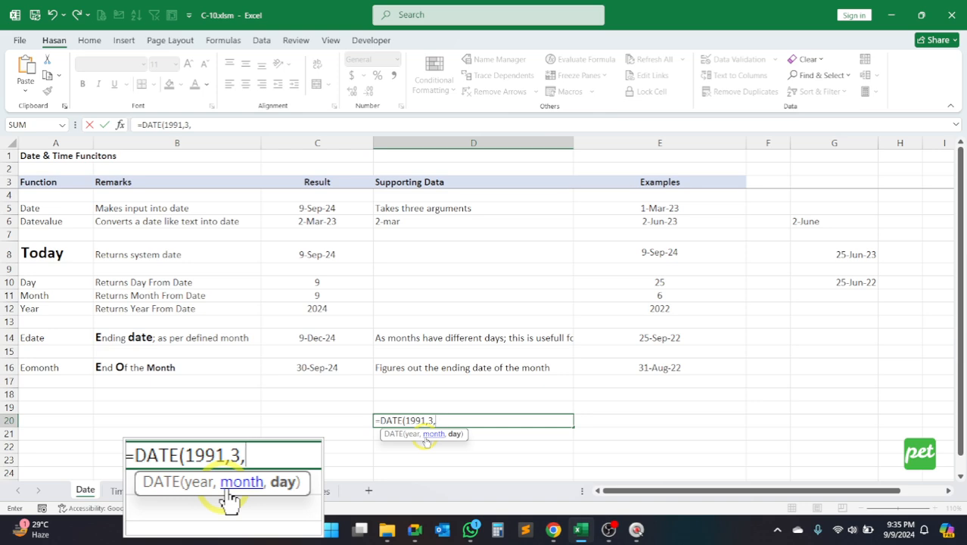
{"action": "type", "text": "13"}
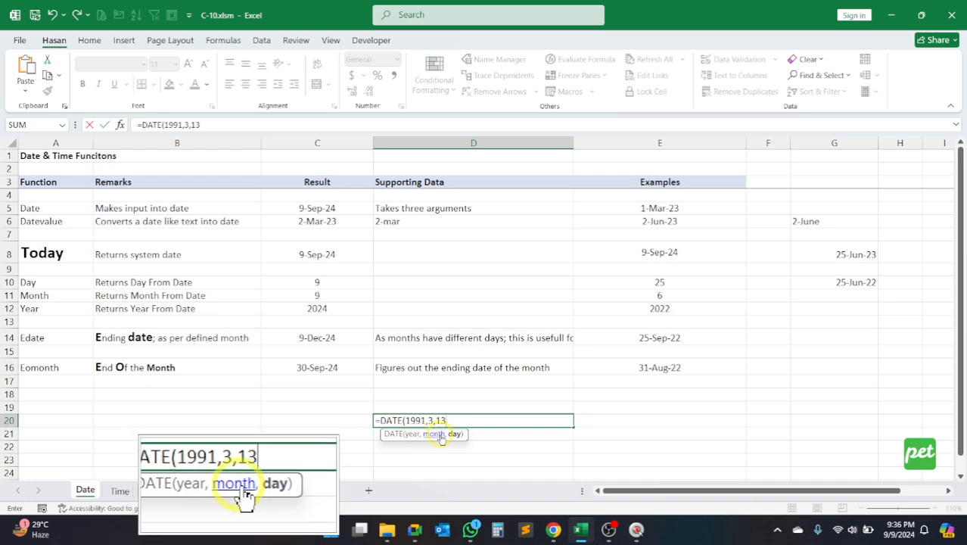
Step: Review the month and day arguments, and complete the formula =DATE(1991,3,13) in D20
{"action": "left_click", "coordinate": [425, 421]}
{"action": "left_click", "coordinate": [435, 420]}
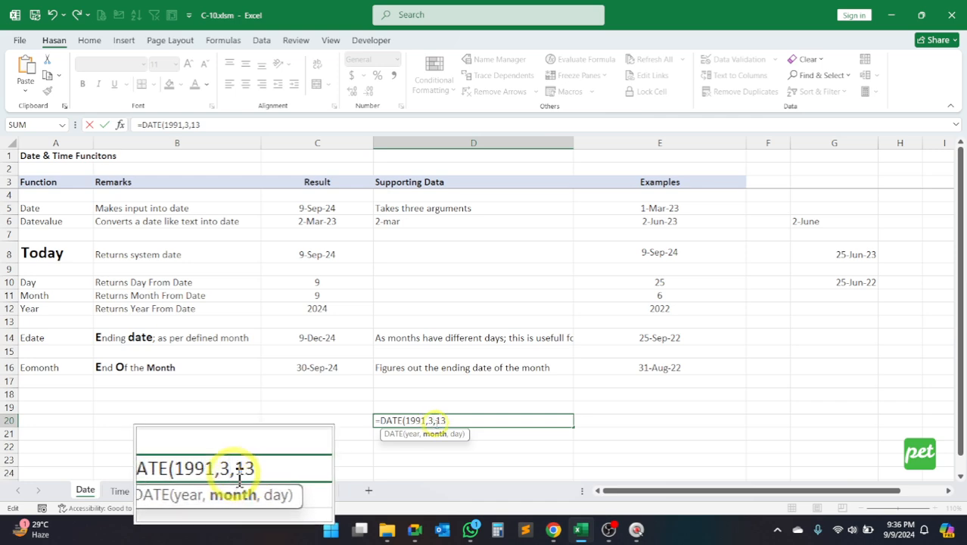
{"action": "left_click", "coordinate": [435, 421]}
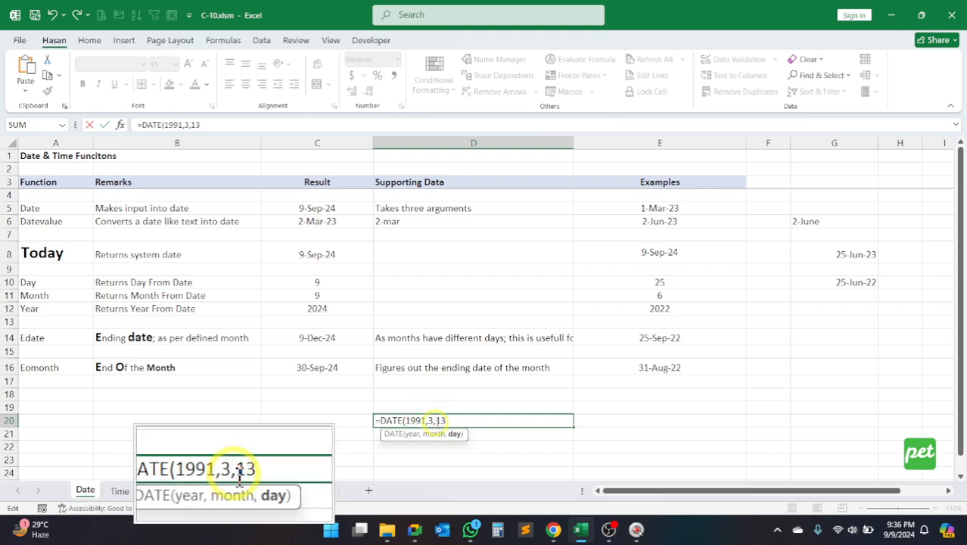
{"action": "left_click", "coordinate": [448, 421]}
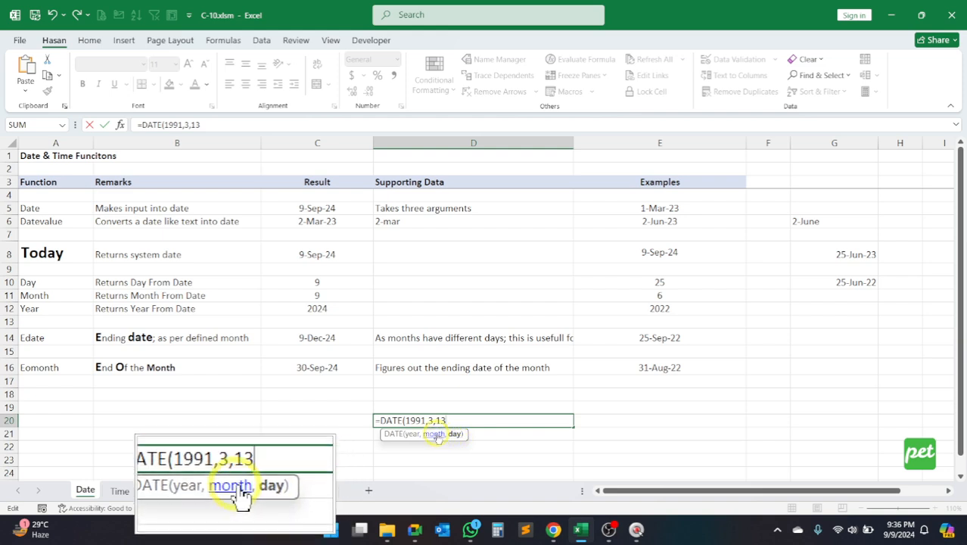
{"action": "type", "text": ")"}
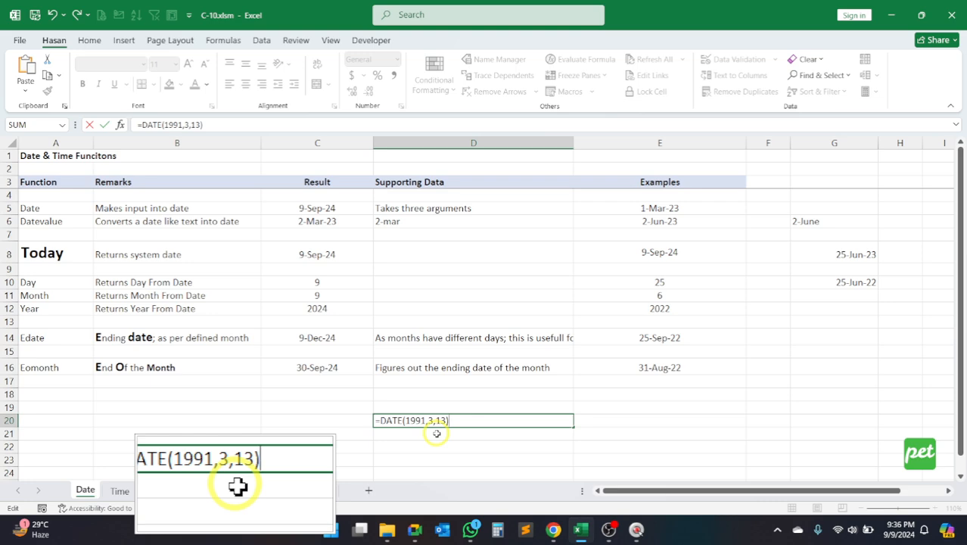
{"action": "key", "text": "Return"}
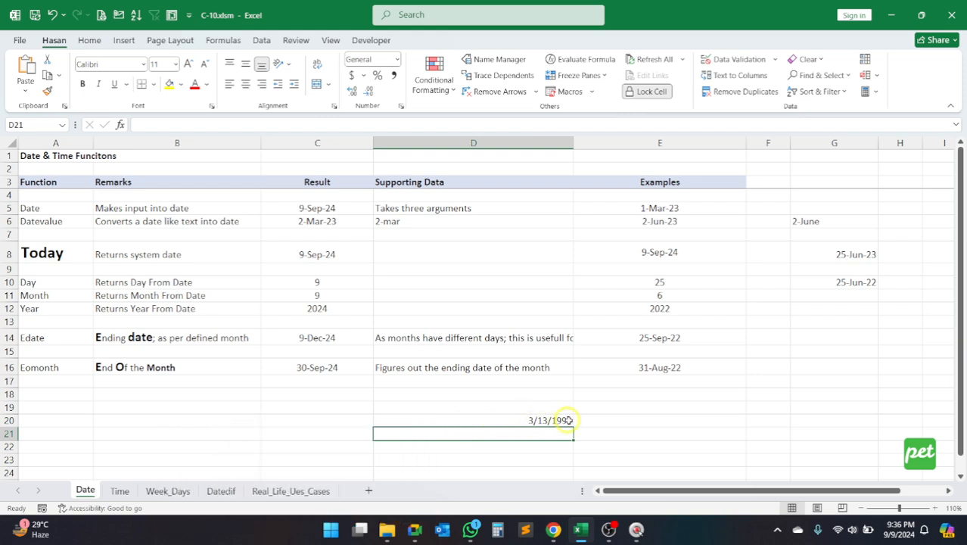
Step: Format the date in D20 as day, abbreviated month and two-digit year, like 13-Mar-91
{"action": "left_click", "coordinate": [542, 419]}
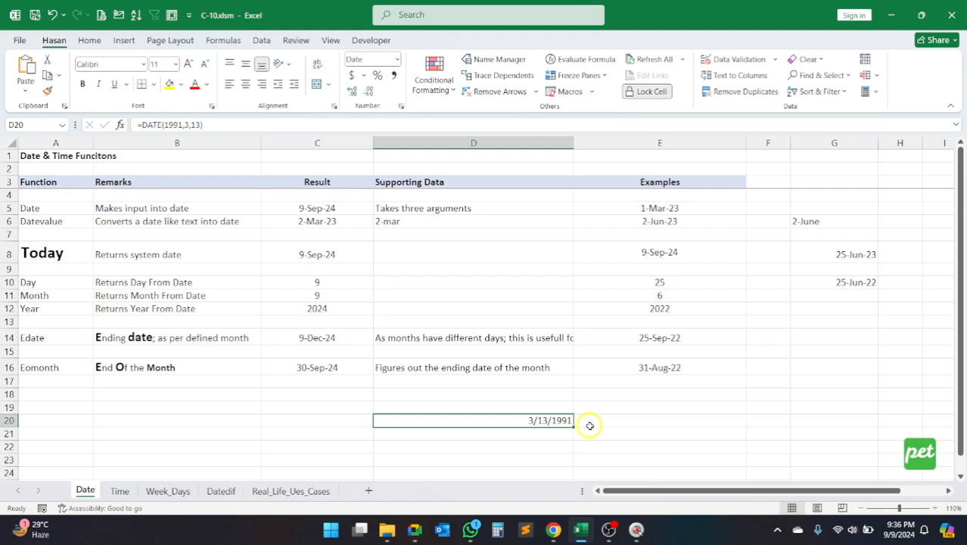
{"action": "key", "text": "ctrl+shift+3"}
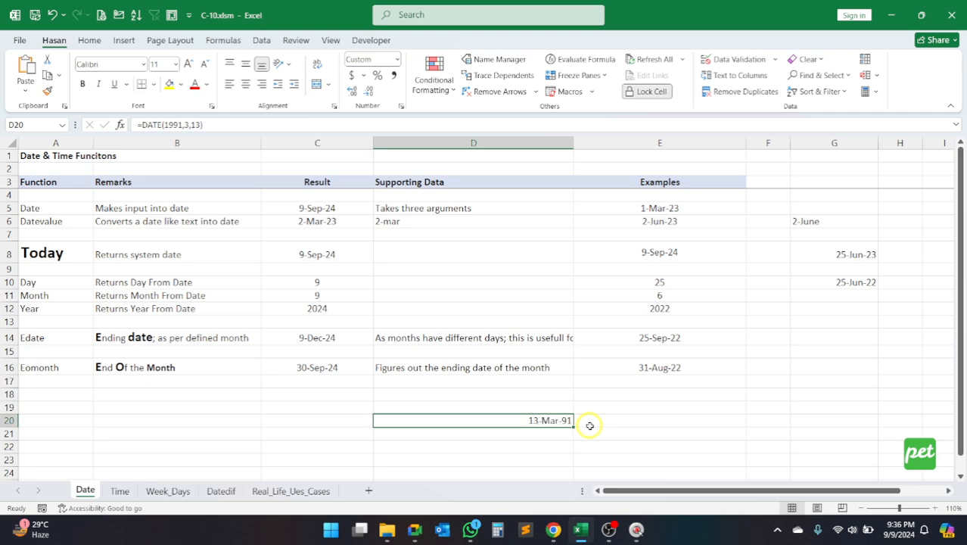
Step: Enter the date 3-13-91 directly in cell D22, below the DATE formula result
{"action": "left_click", "coordinate": [512, 446]}
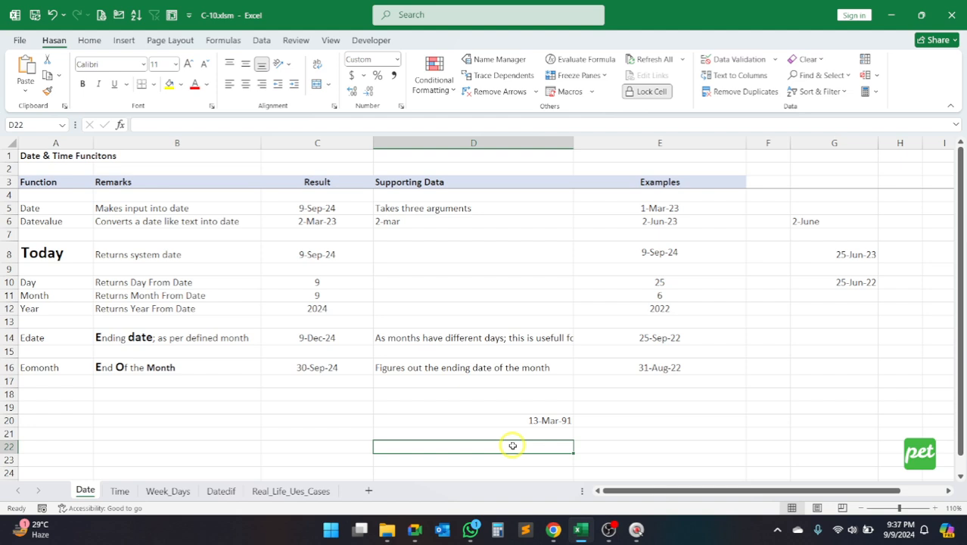
{"action": "type", "text": "3-"}
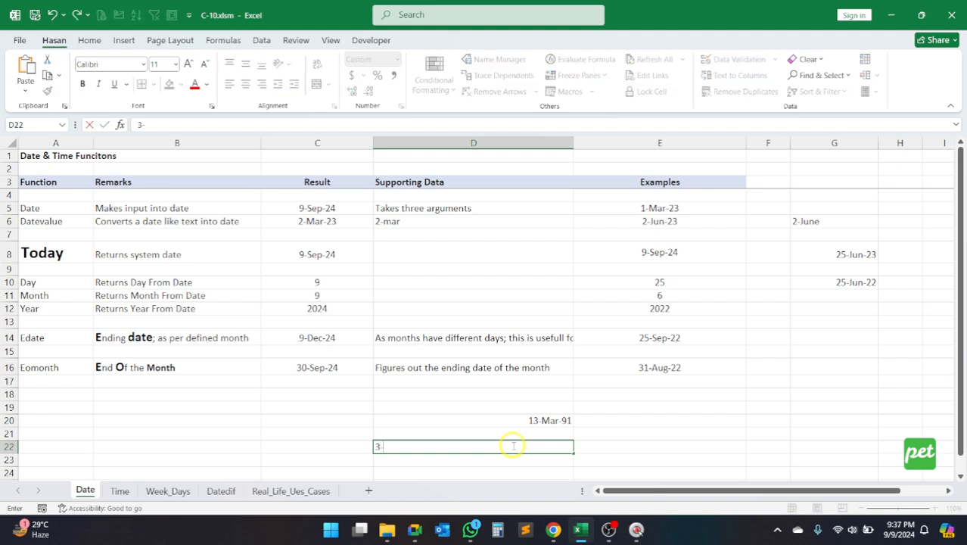
{"action": "type", "text": "31"}
{"action": "key", "text": "BackSpace"}
{"action": "key", "text": "BackSpace"}
{"action": "type", "text": "13"}
{"action": "type", "text": "-91"}
{"action": "key", "text": "Return"}
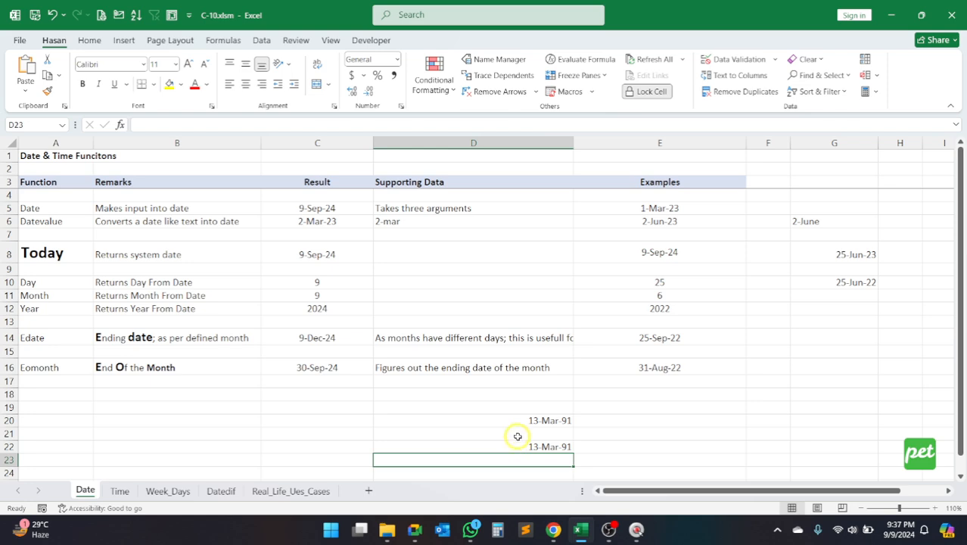
{"action": "left_click", "coordinate": [534, 447]}
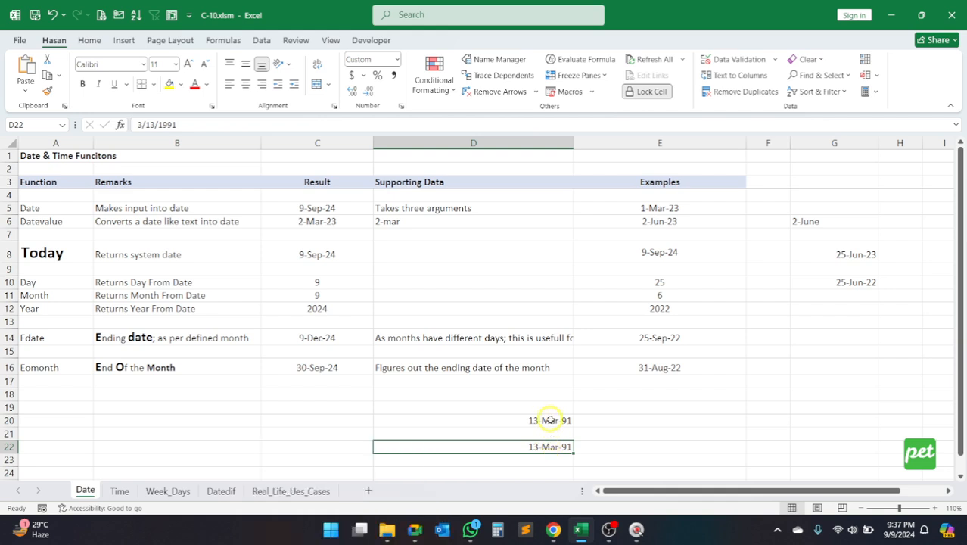
Step: Replace the year argument of the DATE formula in D20 with a reference to F20, giving =DATE(F20,3,13)
{"action": "left_click", "coordinate": [549, 420]}
{"action": "left_click_drag", "start_coordinate": [204, 125], "coordinate": [229, 125]}
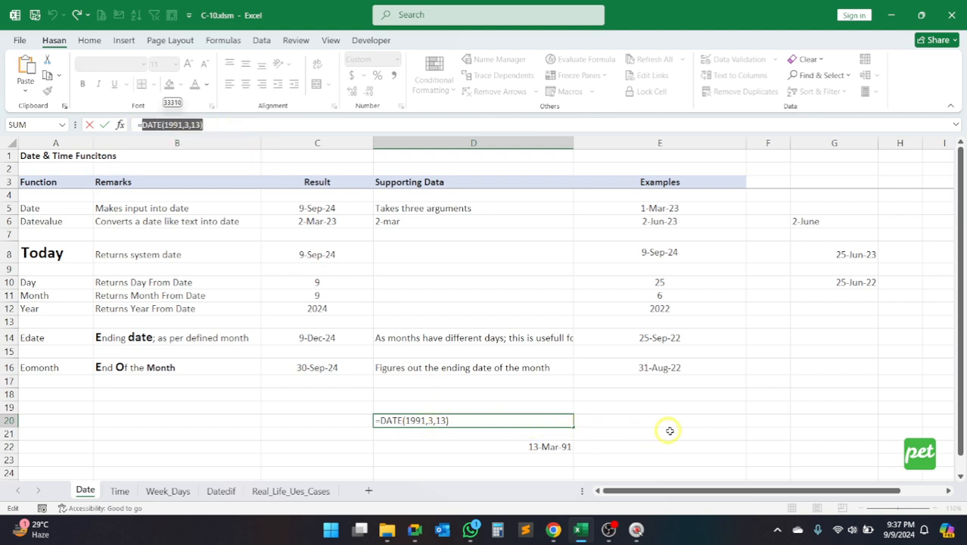
{"action": "left_click", "coordinate": [425, 420]}
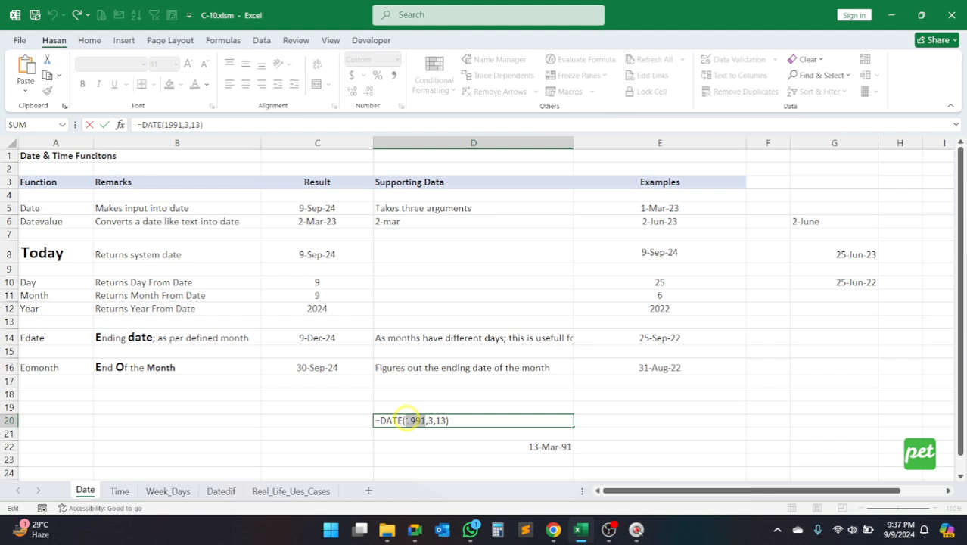
{"action": "double_click", "coordinate": [415, 420]}
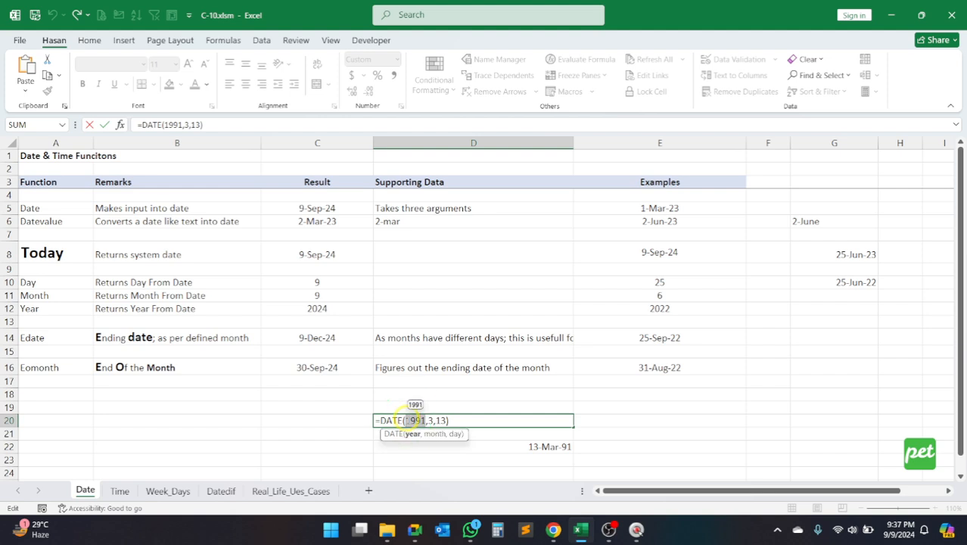
{"action": "key", "text": "BackSpace"}
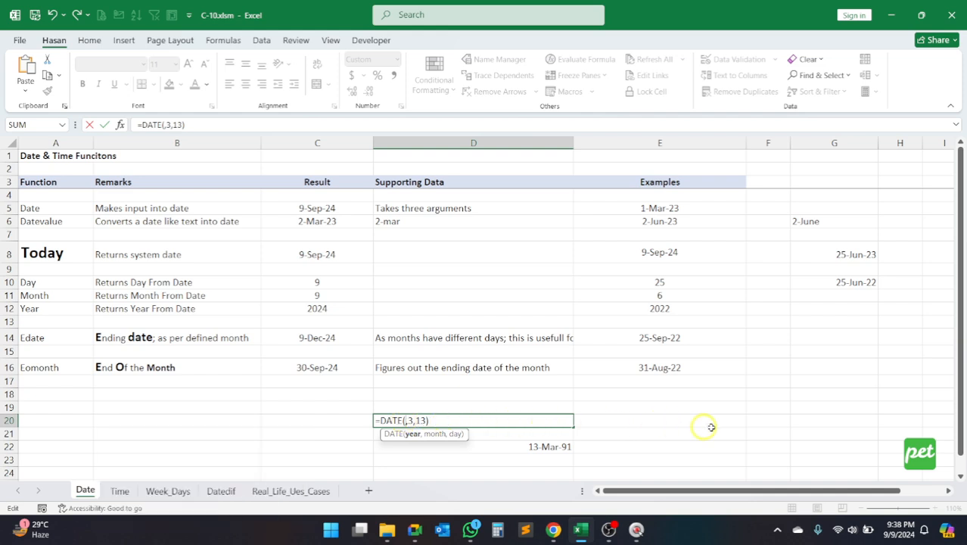
{"action": "left_click", "coordinate": [763, 422]}
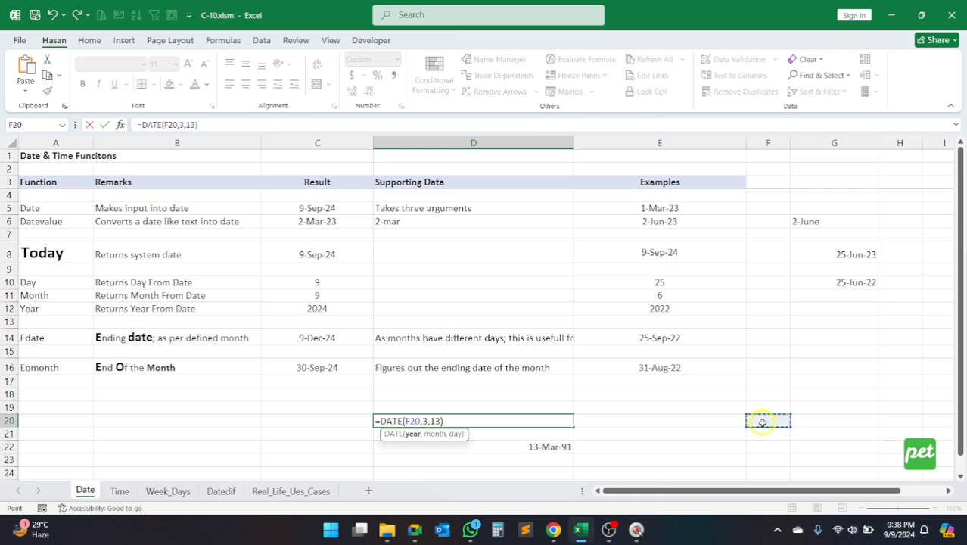
{"action": "key", "text": "Return"}
Step: Enter the year 2024 in F20 and check the DATE formula in D20
{"action": "left_click", "coordinate": [763, 422]}
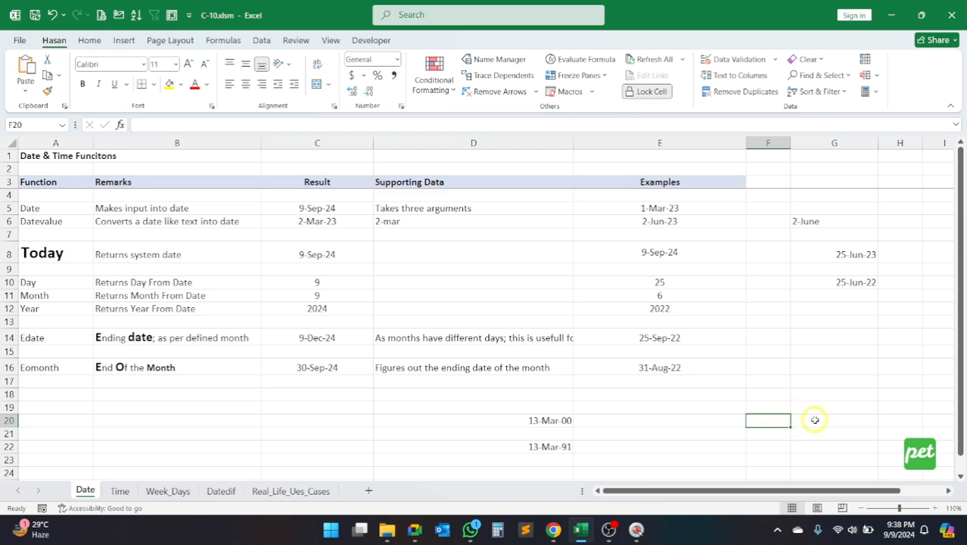
{"action": "type", "text": "2024"}
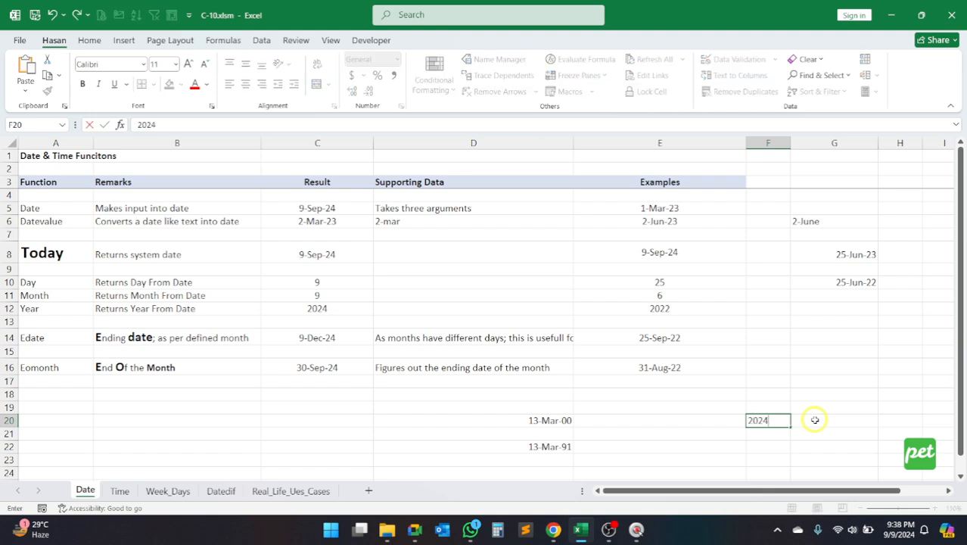
{"action": "key", "text": "Return"}
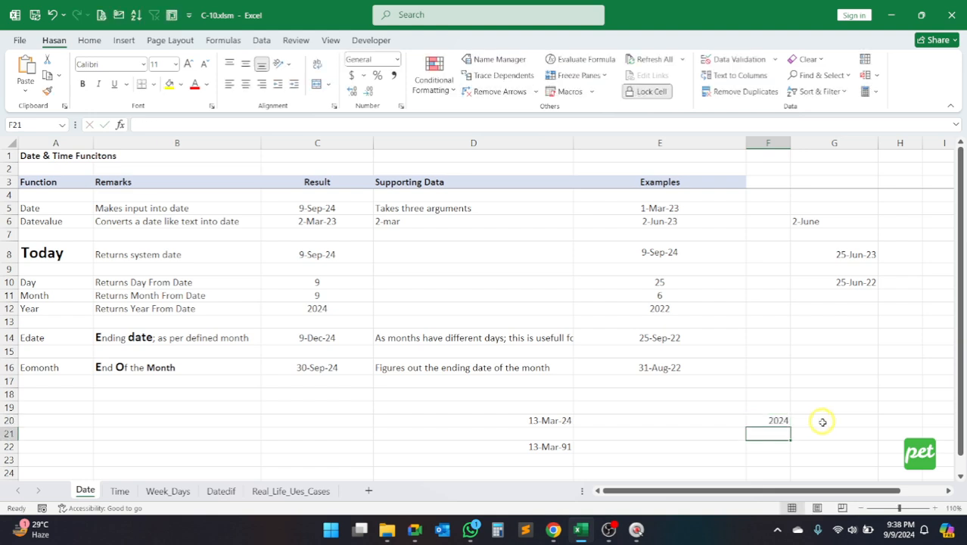
{"action": "left_click", "coordinate": [553, 422]}
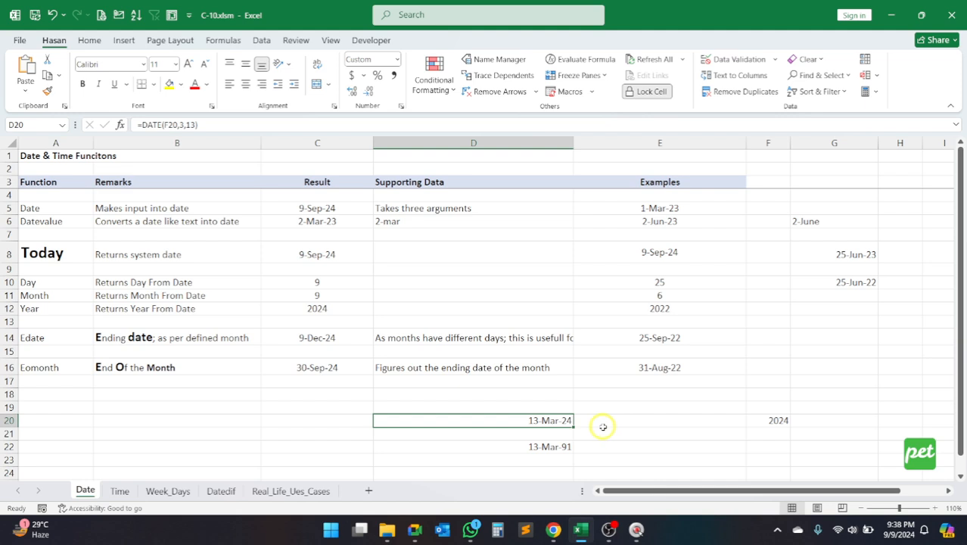
Step: Change the year in F20 to 2050 and compare the formula date in D20 with the fixed date in D22
{"action": "left_click", "coordinate": [781, 418]}
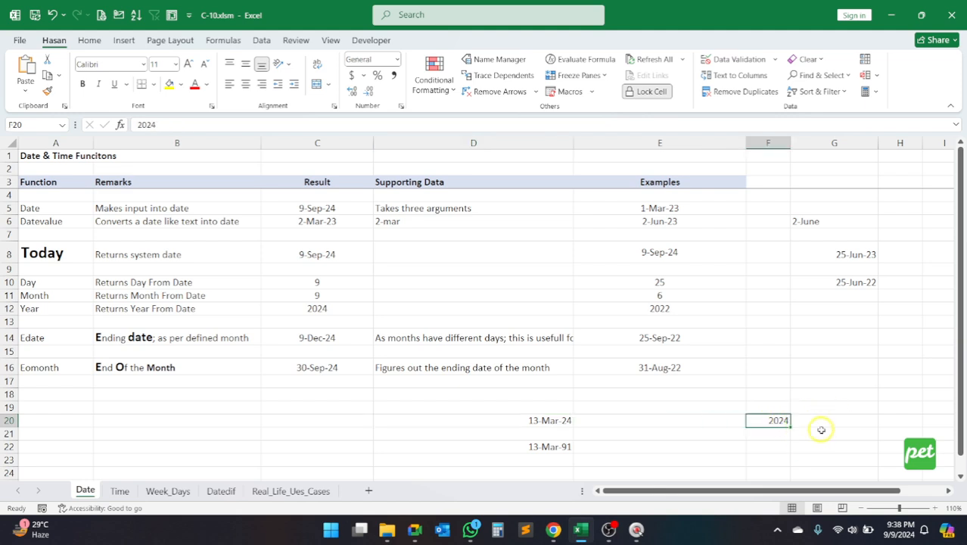
{"action": "type", "text": "2050"}
{"action": "key", "text": "Return"}
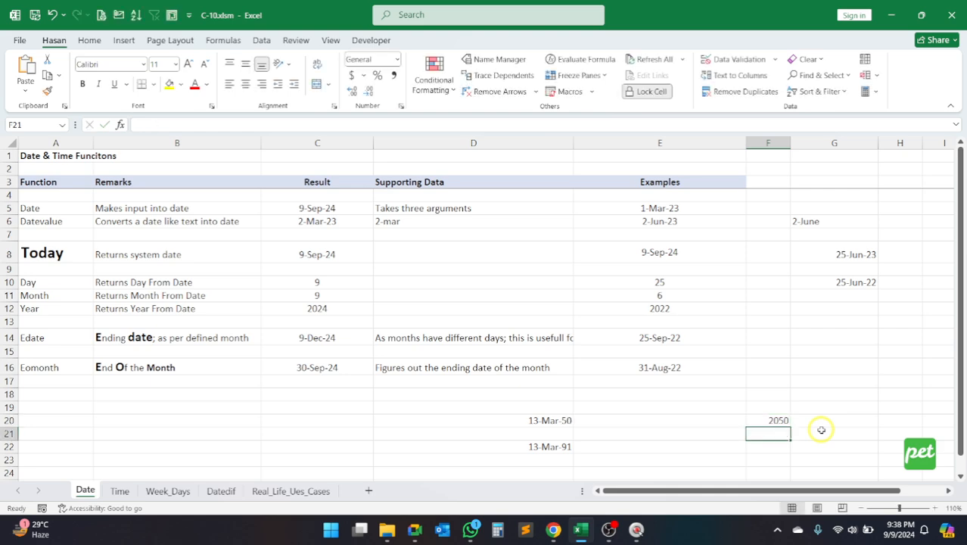
{"action": "left_click", "coordinate": [555, 446]}
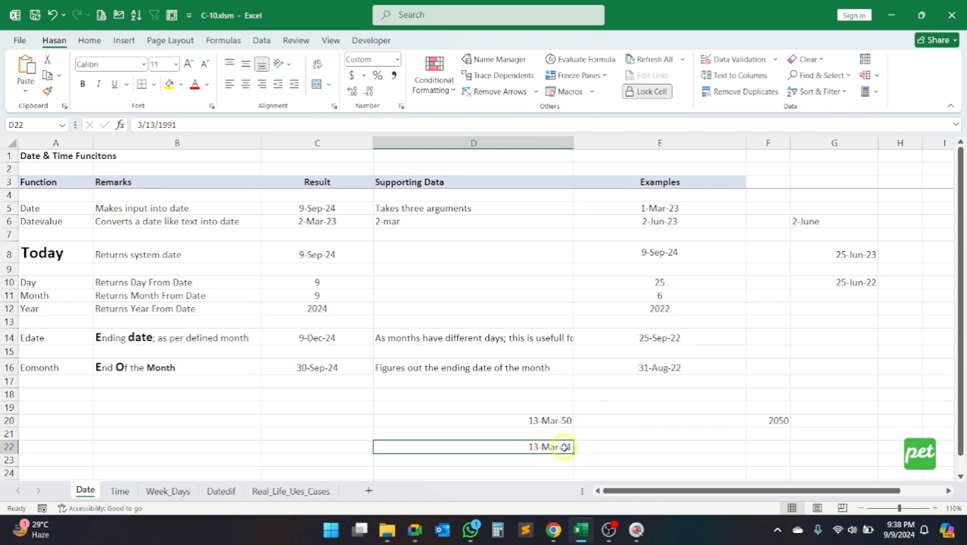
{"action": "left_click", "coordinate": [756, 420]}
{"action": "left_click", "coordinate": [556, 421]}
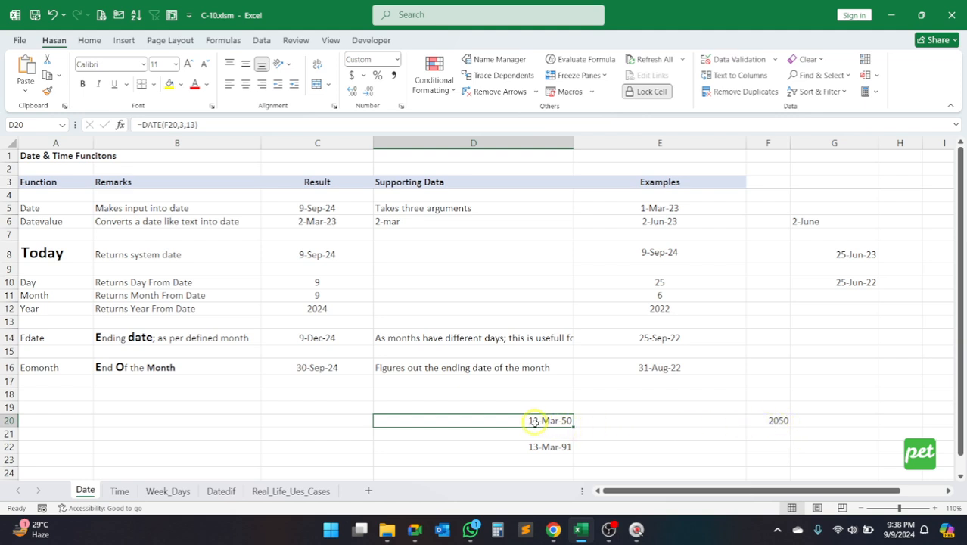
Step: Set the year in F20 to 2015
{"action": "left_click", "coordinate": [768, 421]}
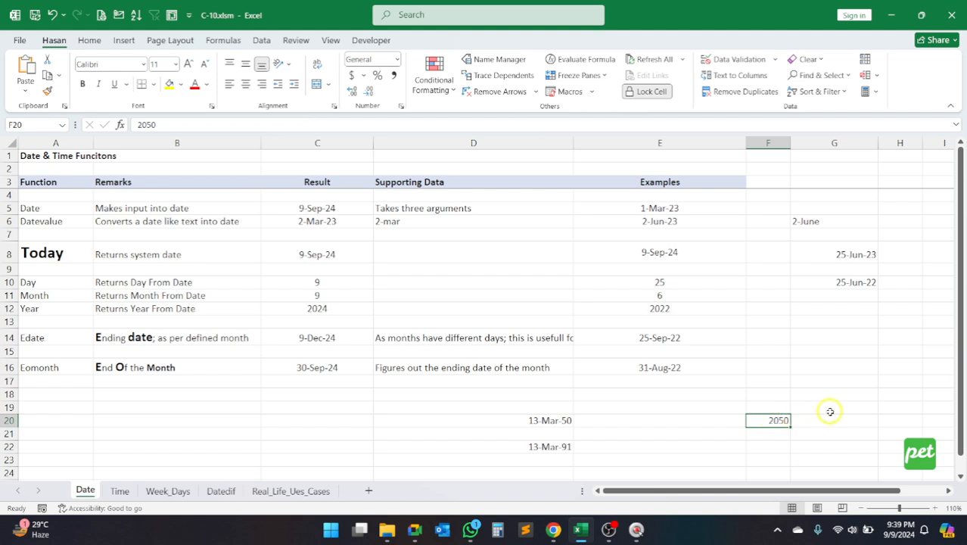
{"action": "type", "text": "2015"}
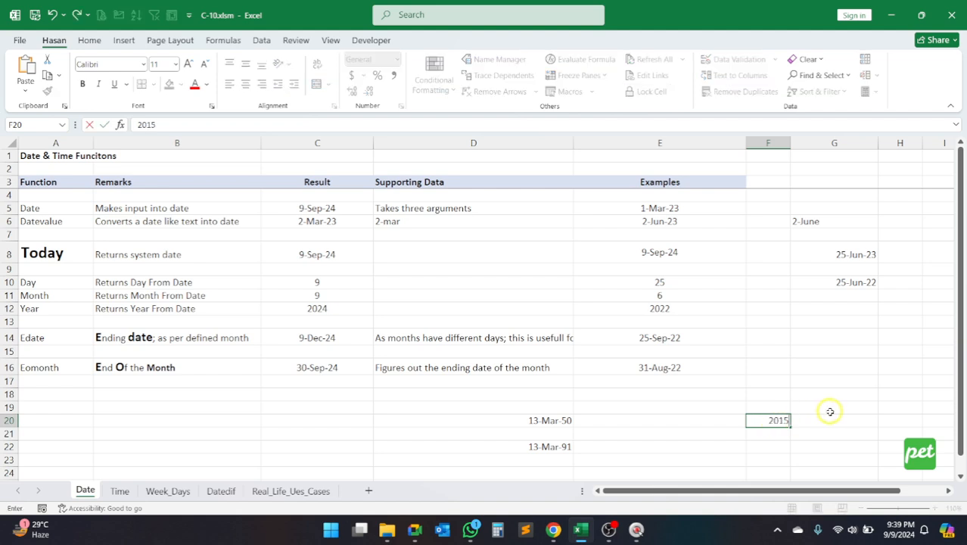
{"action": "key", "text": "Return"}
{"action": "key", "text": "Up"}
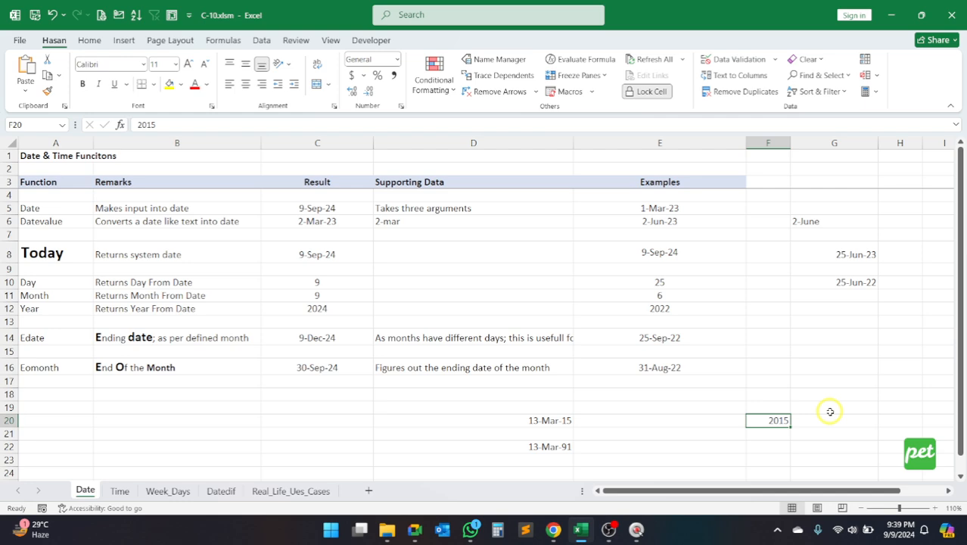
{"action": "type", "text": "256`"}
{"action": "key", "text": "Escape"}
Step: Review how the DATE formula in D20 takes its year from F20
{"action": "left_click", "coordinate": [535, 422]}
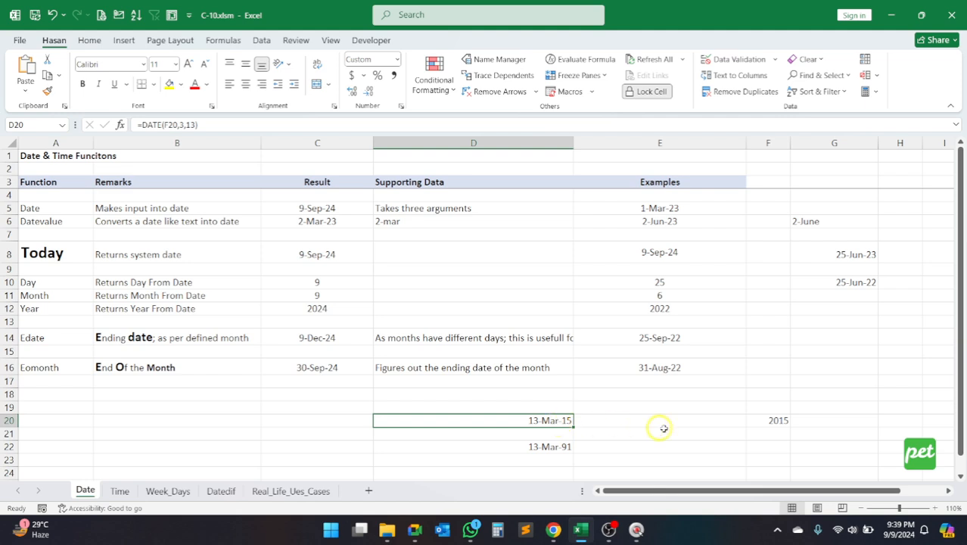
{"action": "left_click_drag", "start_coordinate": [788, 428], "coordinate": [380, 447]}
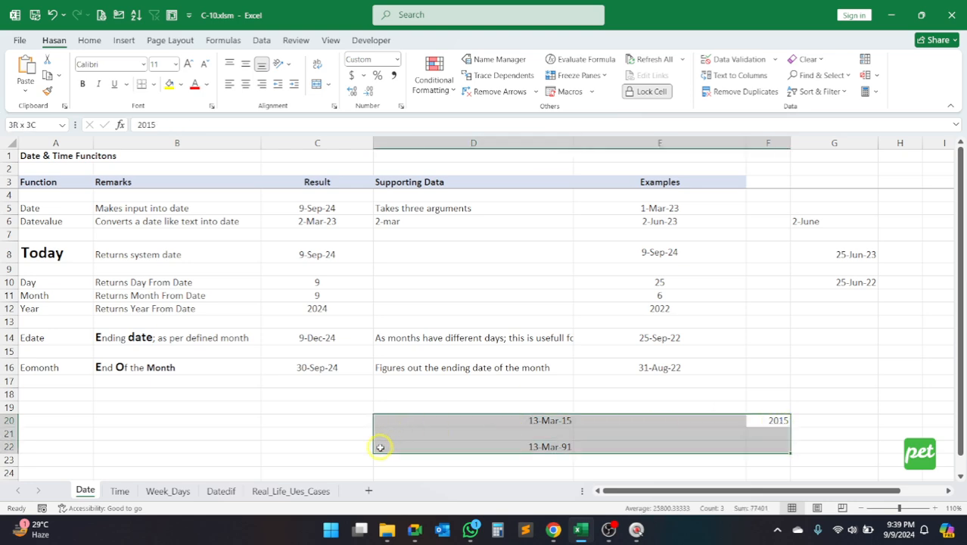
{"action": "left_click", "coordinate": [545, 421]}
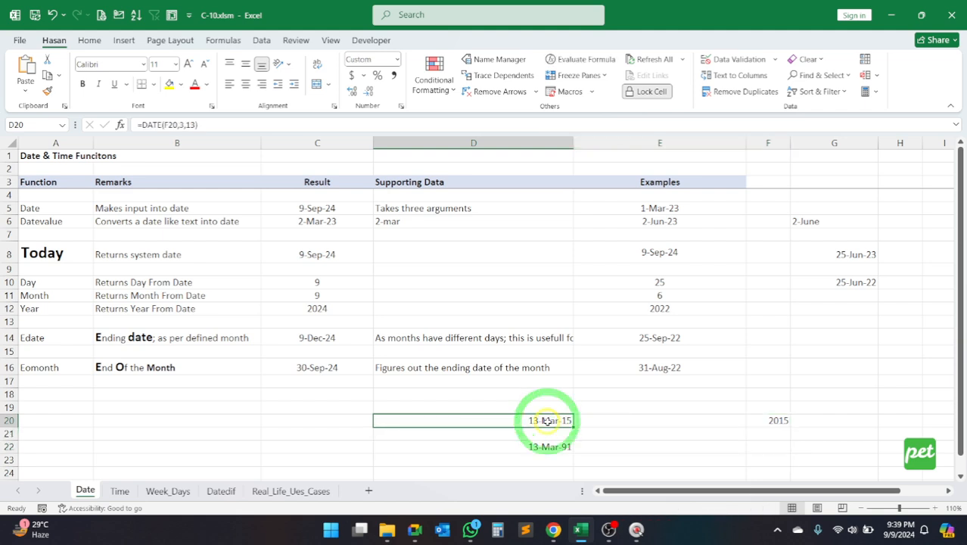
{"action": "left_click", "coordinate": [772, 420]}
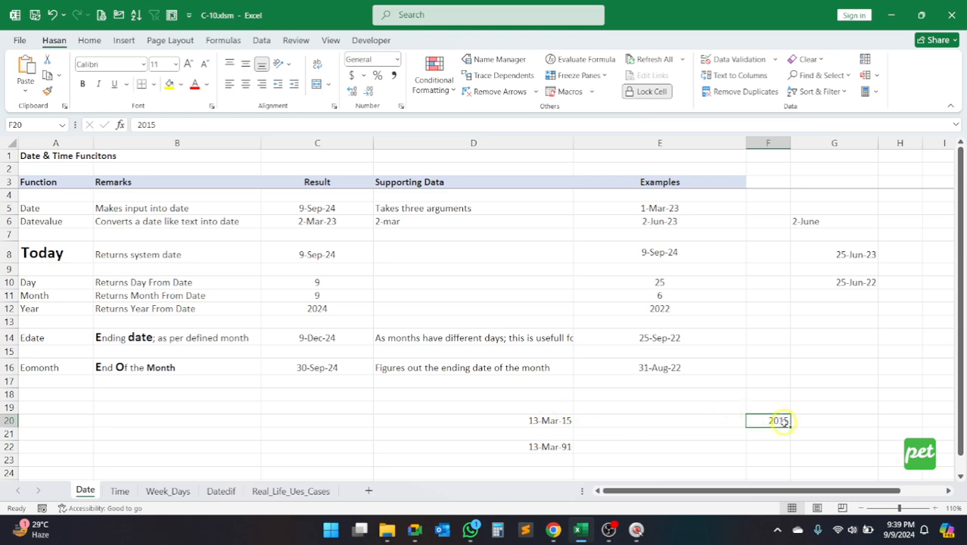
{"action": "left_click", "coordinate": [548, 421]}
{"action": "left_click", "coordinate": [758, 422]}
Step: Examine the Datevalue row, including the text date in D6 and the DATEVALUE formula in C6 that refers to it
{"action": "left_click", "coordinate": [50, 222]}
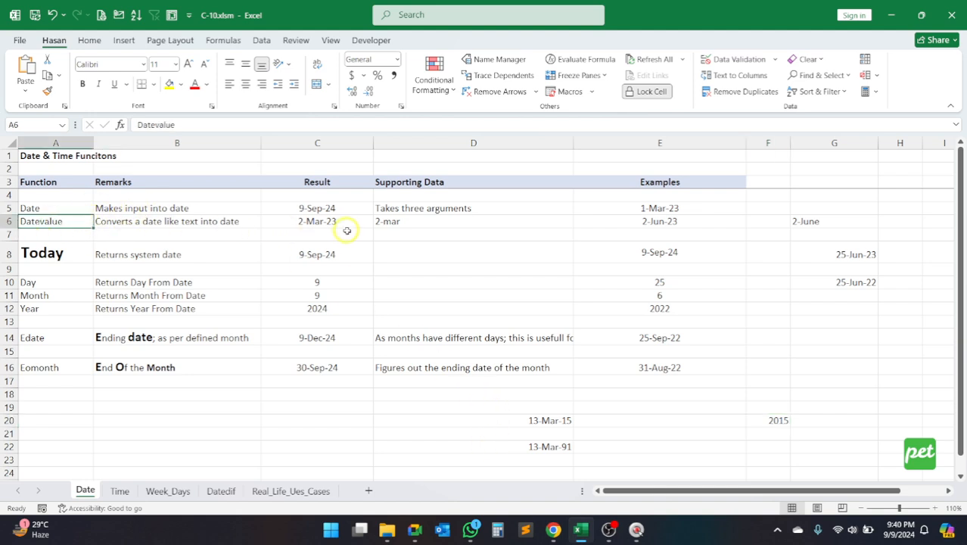
{"action": "left_click", "coordinate": [401, 230]}
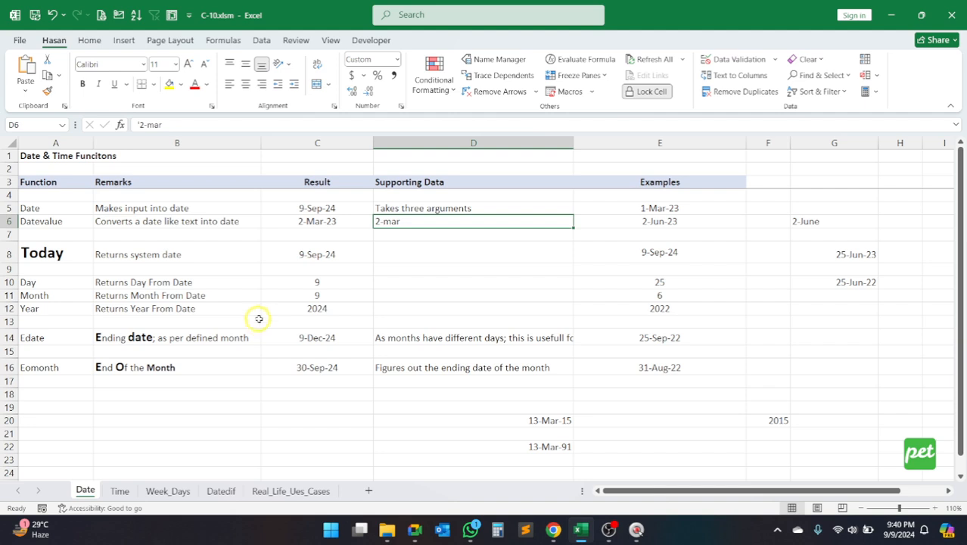
{"action": "left_click", "coordinate": [278, 421]}
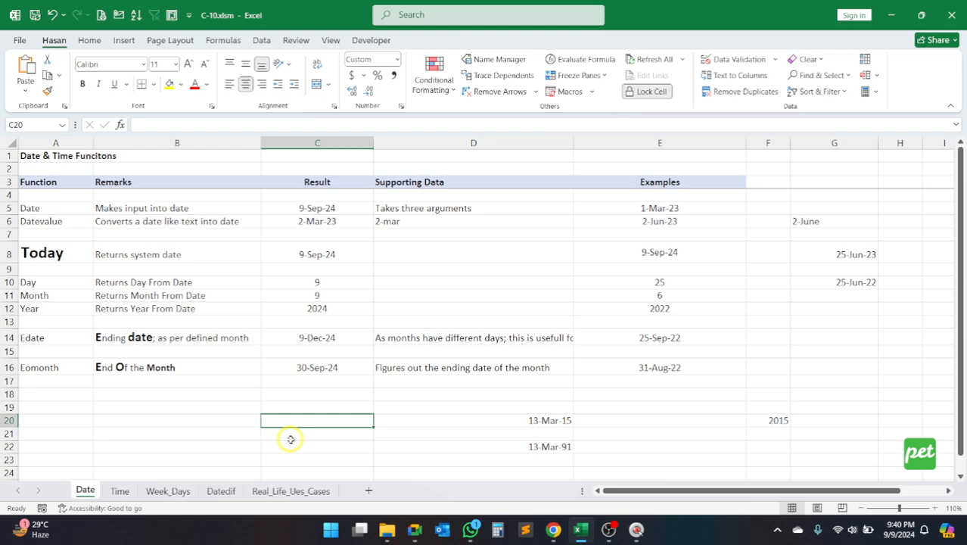
{"action": "left_click", "coordinate": [334, 226]}
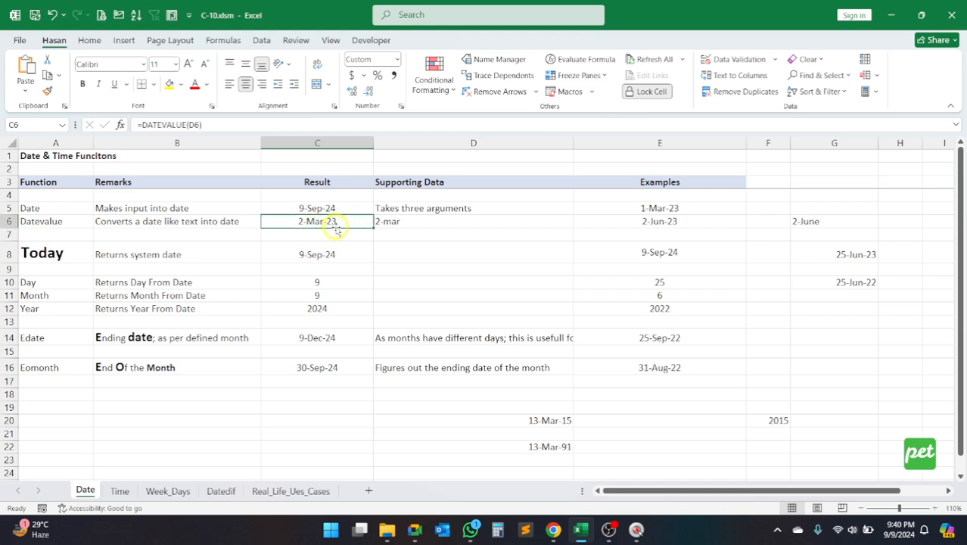
{"action": "left_click", "coordinate": [219, 124]}
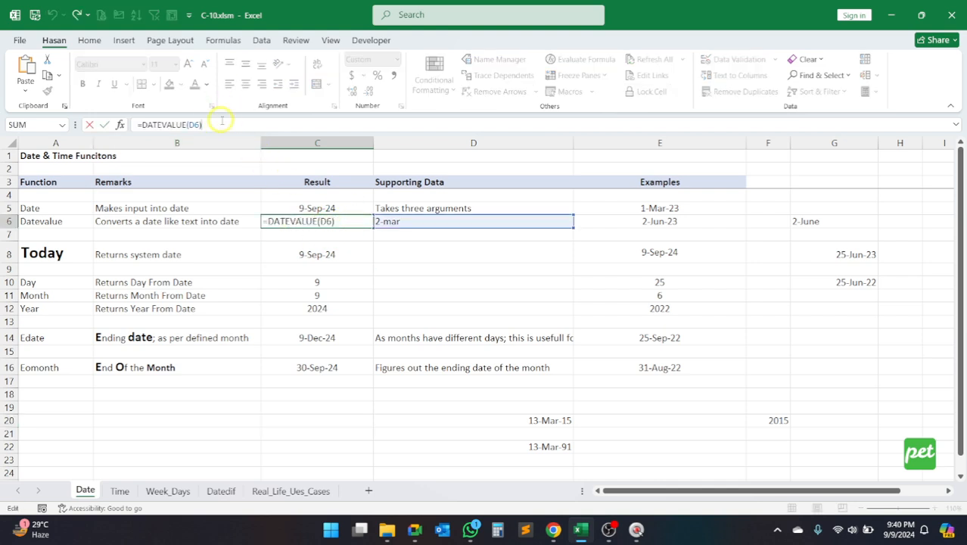
{"action": "key", "text": "ctrl+Return"}
Step: Inspect the leading apostrophe of the text date '2-mar in D6 and re-enter the cell unchanged
{"action": "left_click", "coordinate": [405, 222]}
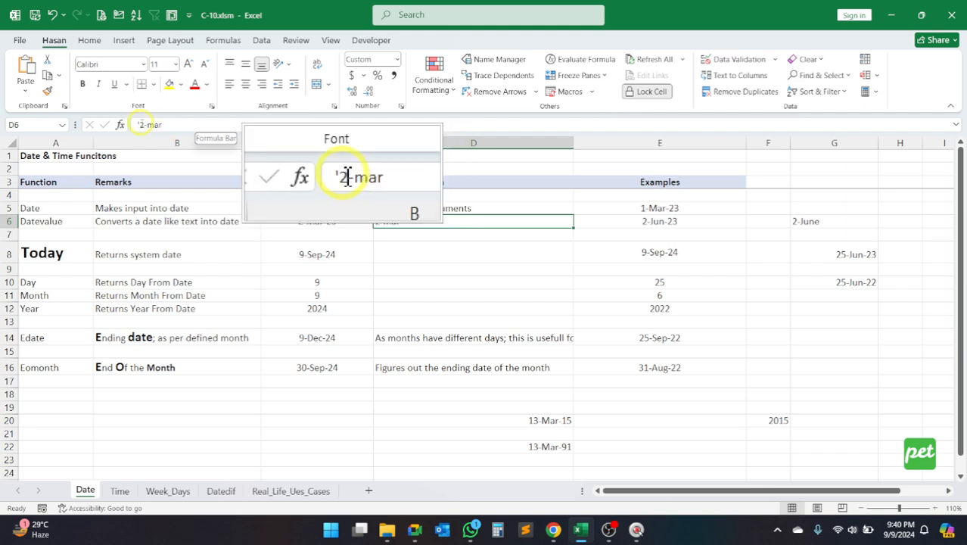
{"action": "left_click_drag", "start_coordinate": [141, 123], "coordinate": [161, 124]}
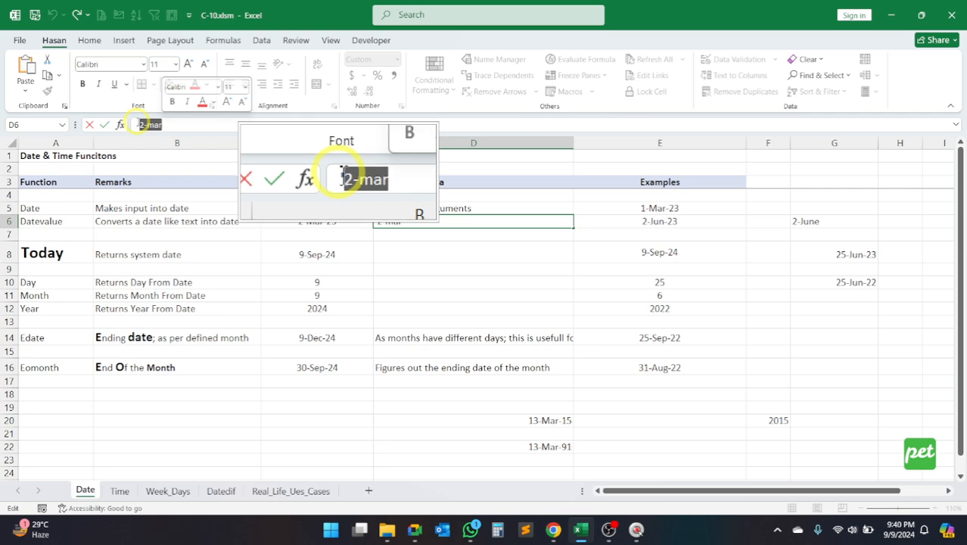
{"action": "left_click", "coordinate": [140, 123]}
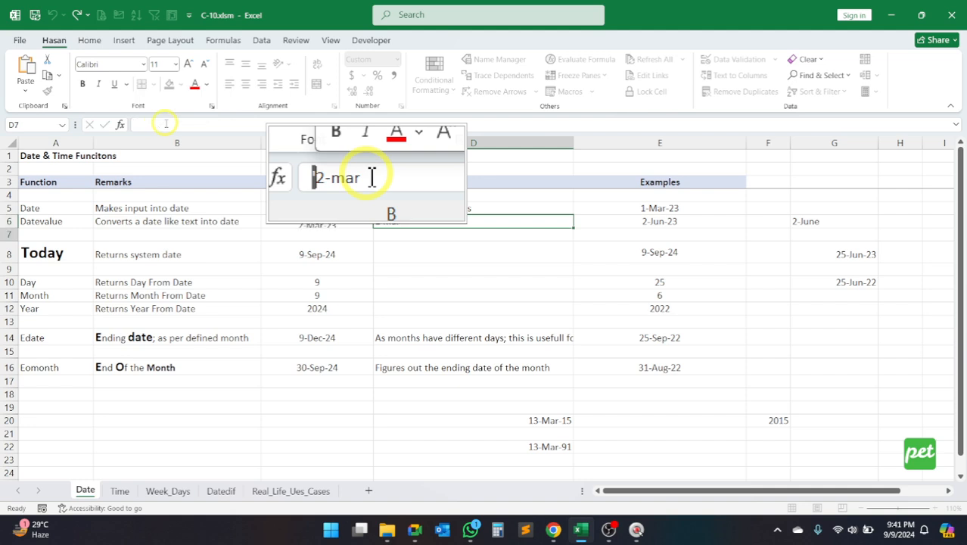
{"action": "key", "text": "Return"}
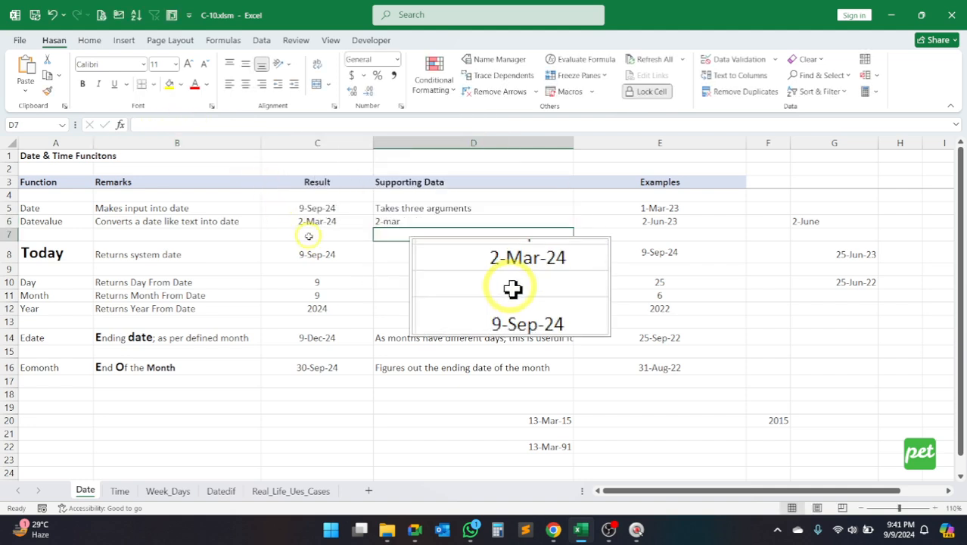
{"action": "key", "text": "Escape"}
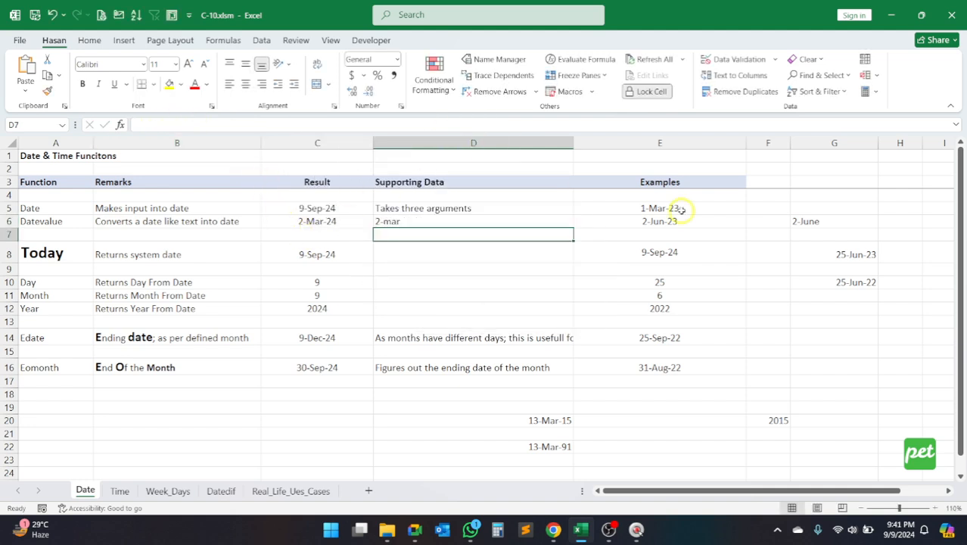
{"action": "left_click", "coordinate": [652, 157]}
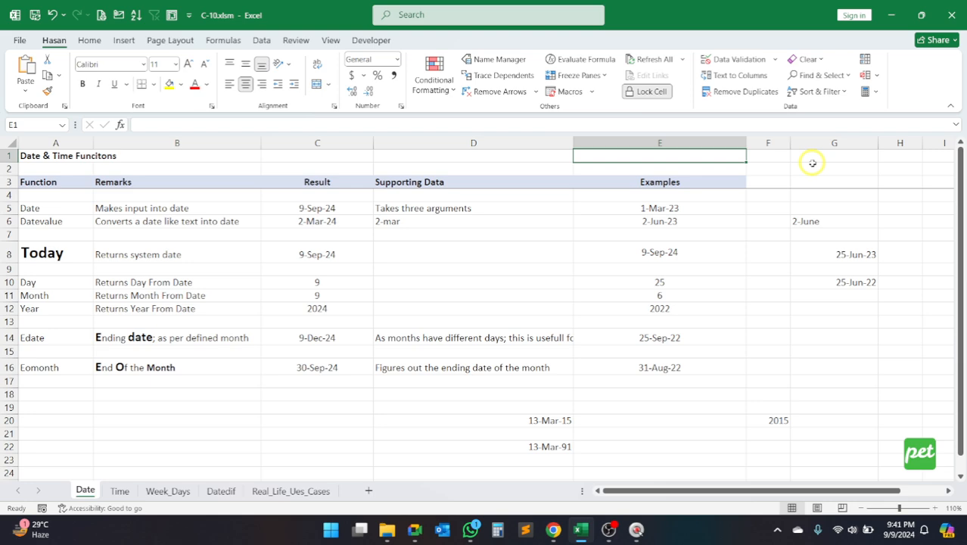
Step: Enter a phone number beginning with zero in E1 as a plain number and check the stored value
{"action": "type", "text": "012"}
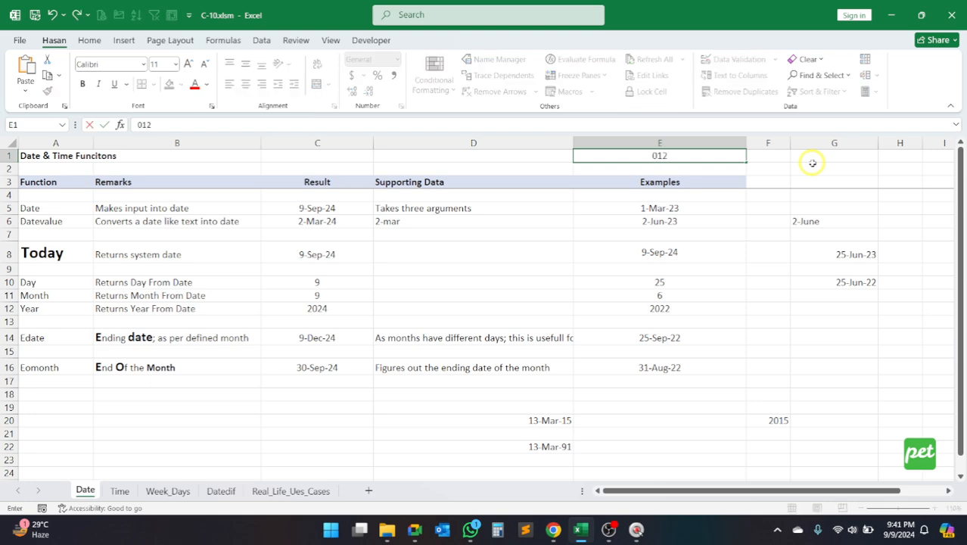
{"action": "key", "text": "BackSpace"}
{"action": "key", "text": "BackSpace"}
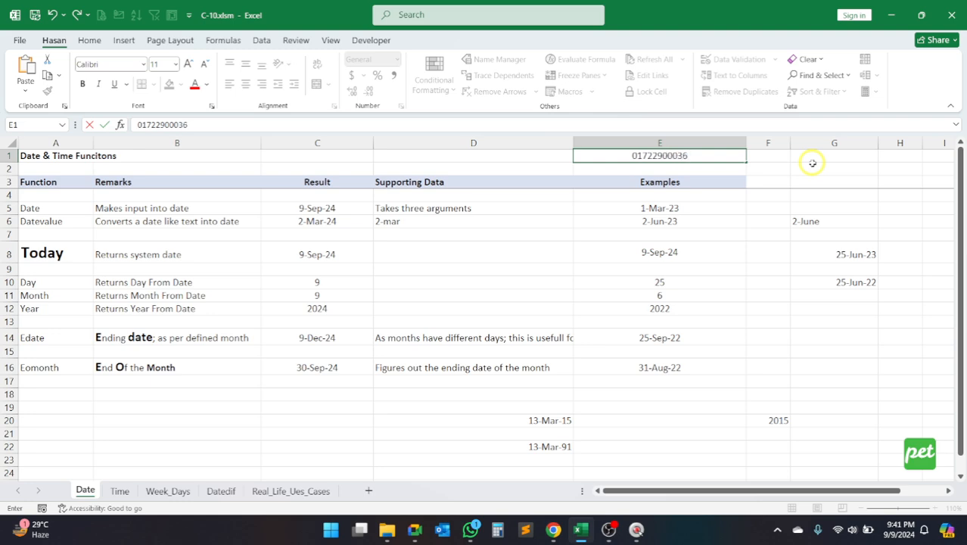
{"action": "key", "text": "Return"}
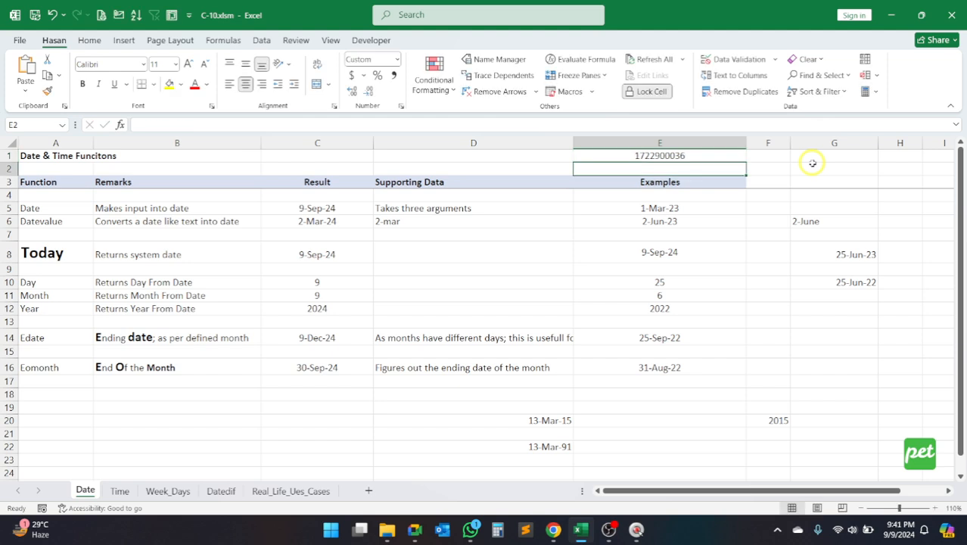
{"action": "key", "text": "Up"}
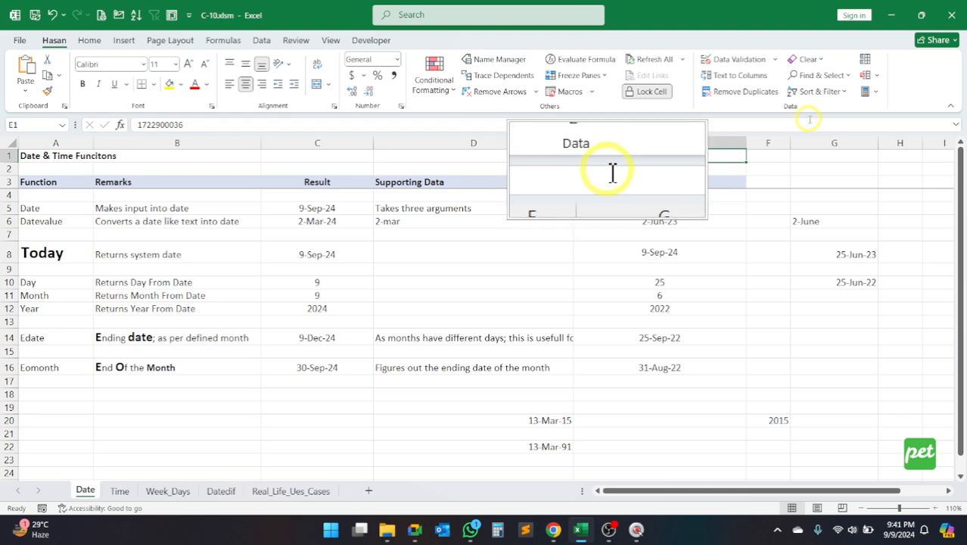
{"action": "left_click", "coordinate": [822, 144]}
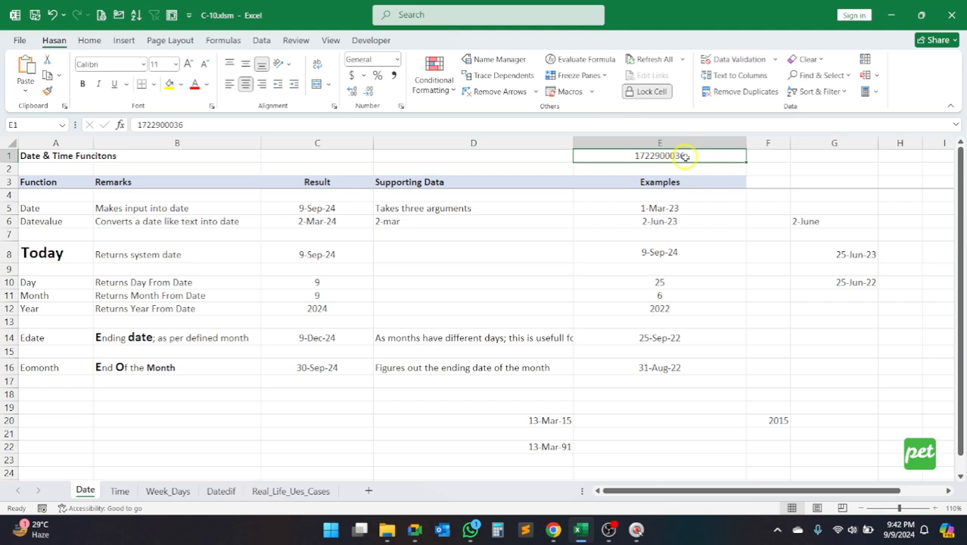
Step: Re-enter the phone number in E1 as text by putting an apostrophe before its leading zero
{"action": "type", "text": "'"}
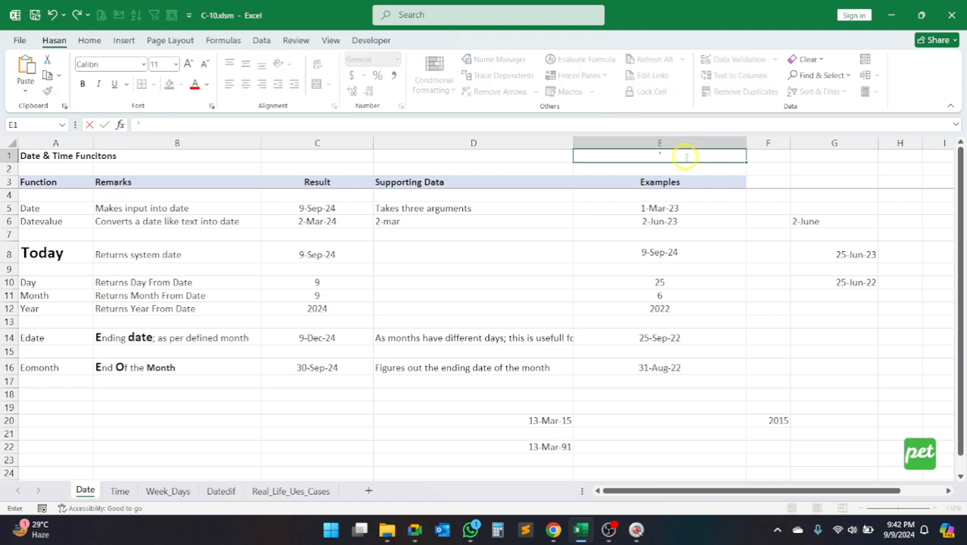
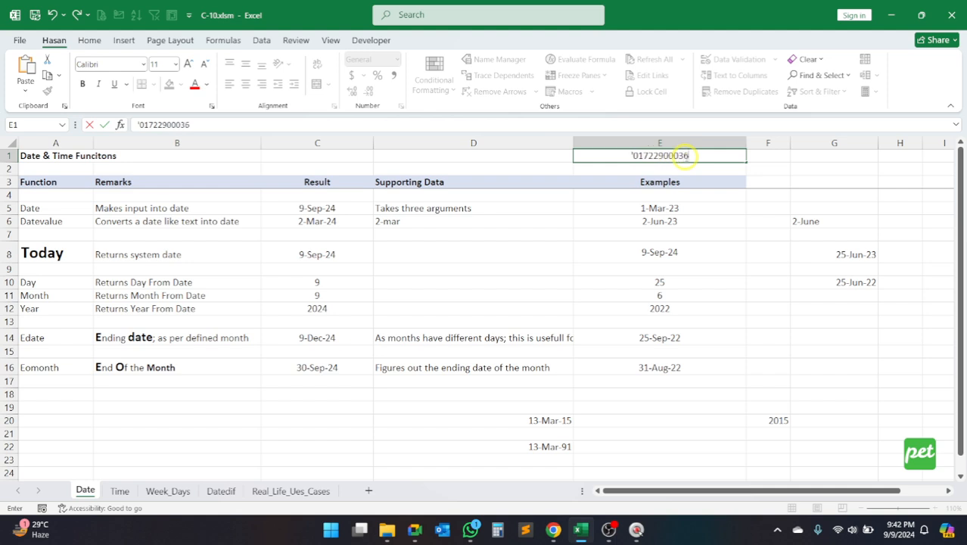
{"action": "left_click", "coordinate": [625, 155]}
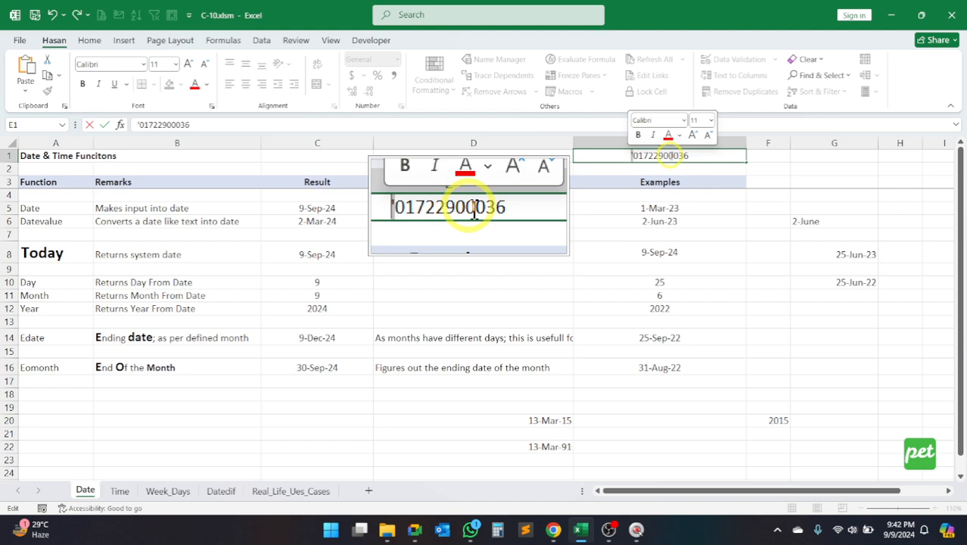
{"action": "key", "text": "Return"}
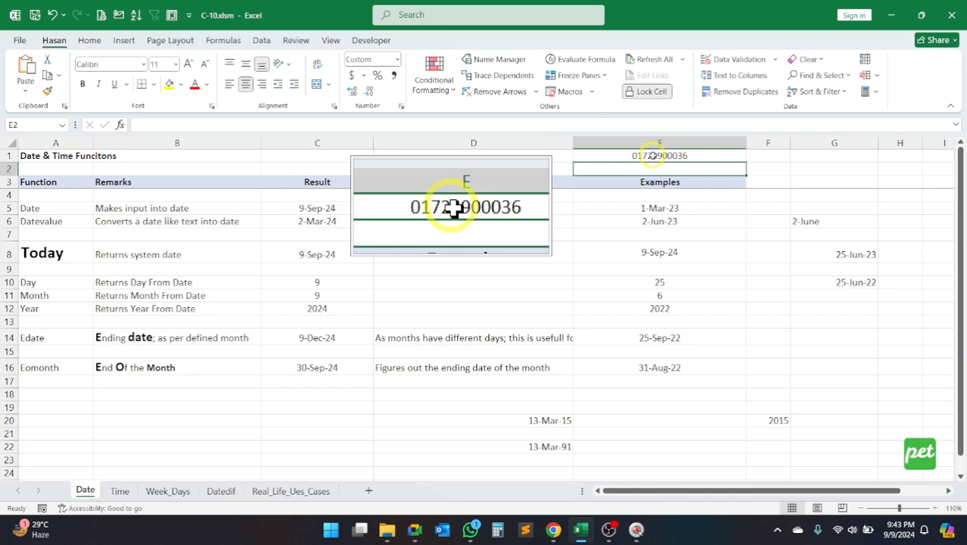
Step: Compare the phone number shown in E1 with its stored text entry, leaving D1 empty
{"action": "left_click", "coordinate": [653, 155]}
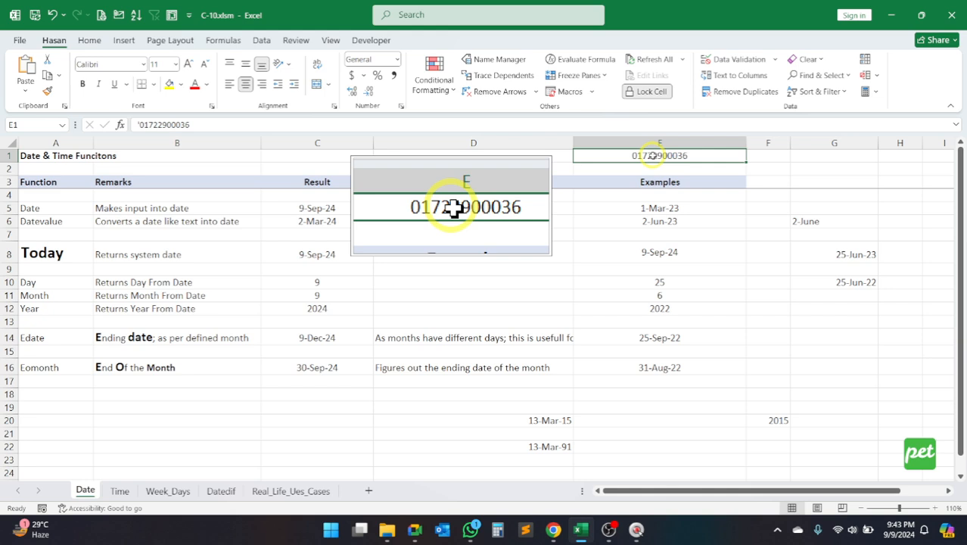
{"action": "left_click", "coordinate": [523, 158]}
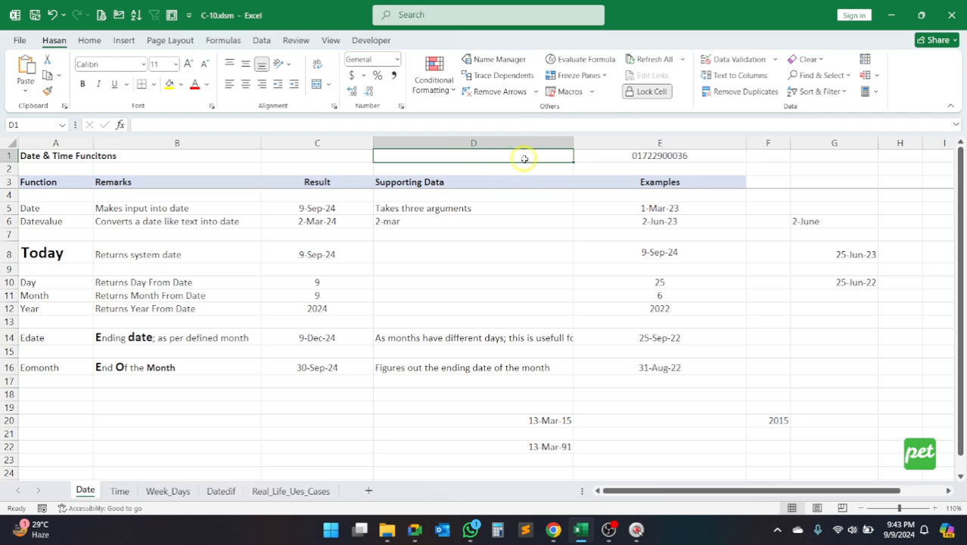
{"action": "left_click", "coordinate": [652, 155]}
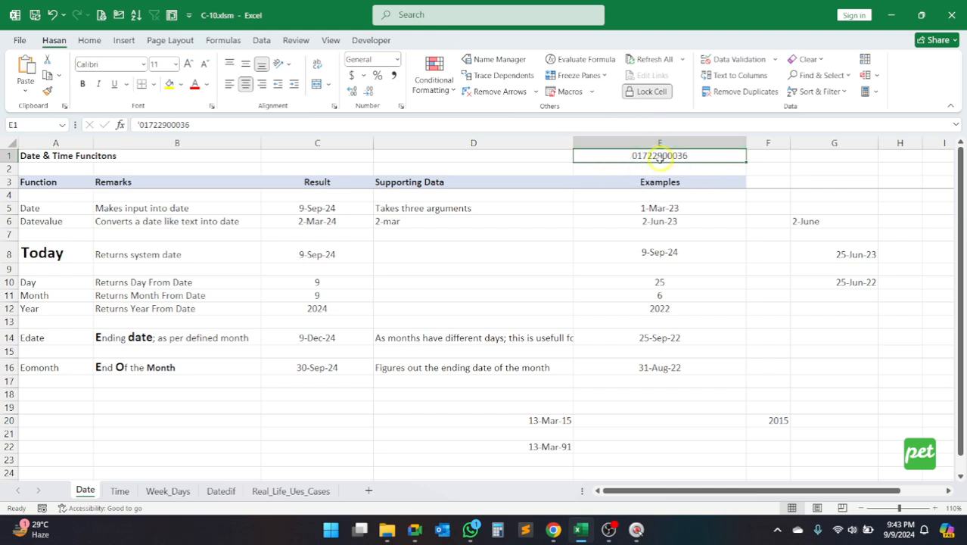
{"action": "left_click", "coordinate": [534, 156]}
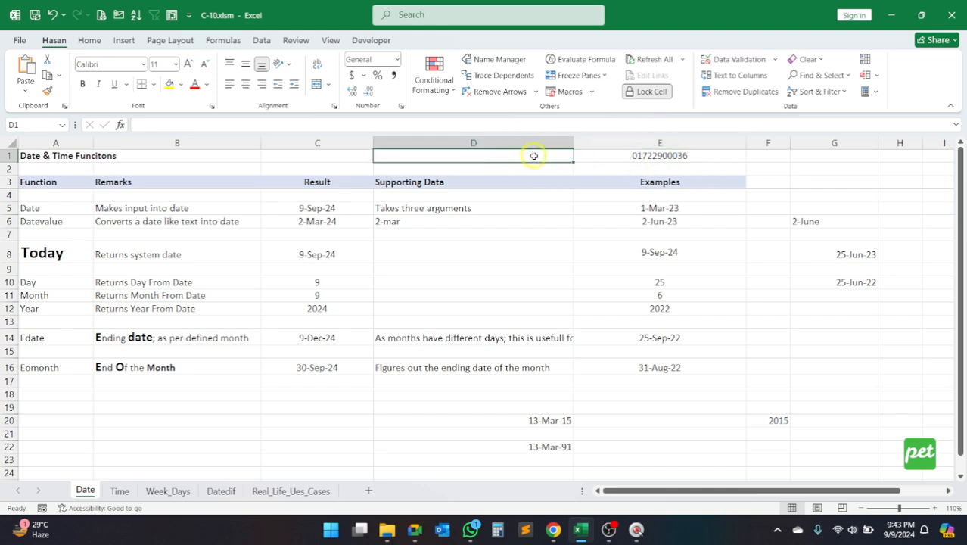
{"action": "type", "text": "="}
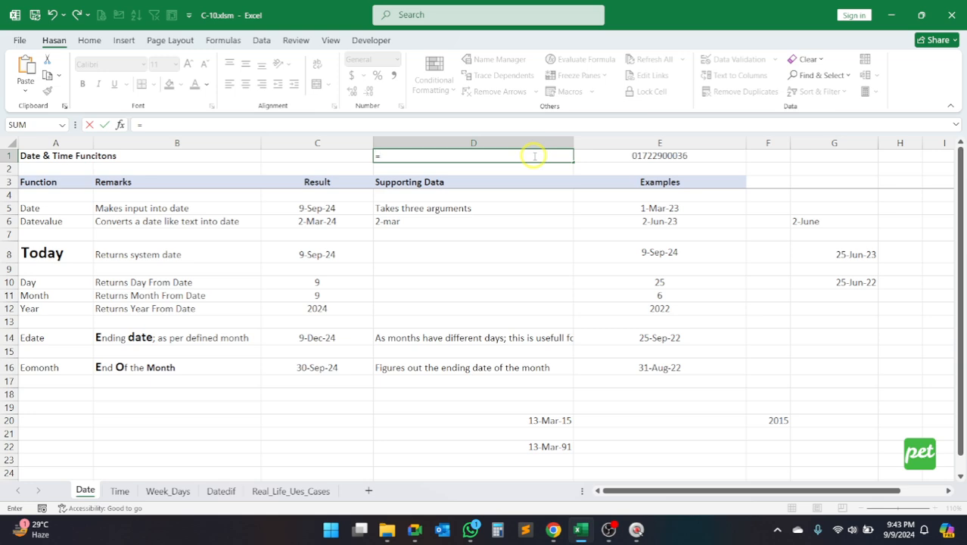
{"action": "key", "text": "Escape"}
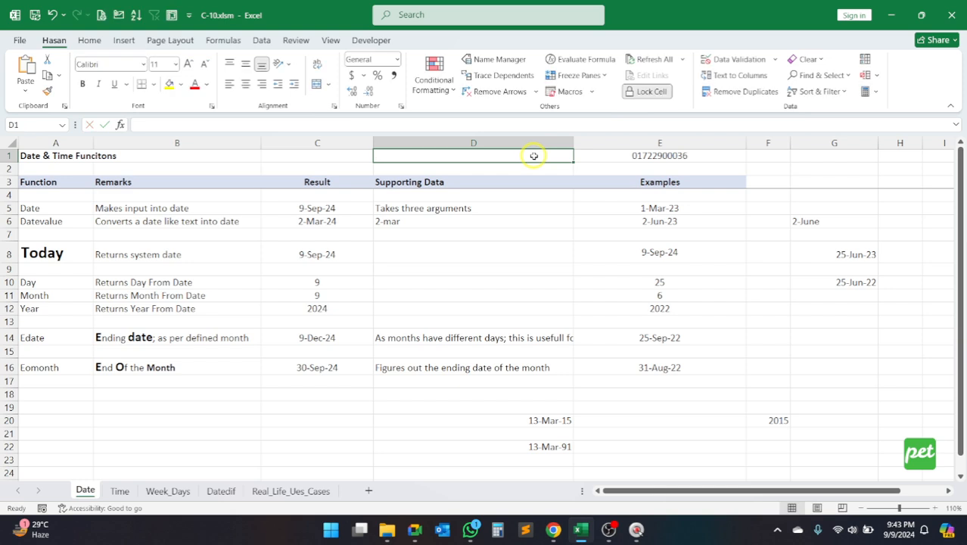
Step: Examine the apostrophe before 2-mar in D6 without changing it, and return to the Datevalue label in A6
{"action": "left_click", "coordinate": [402, 223]}
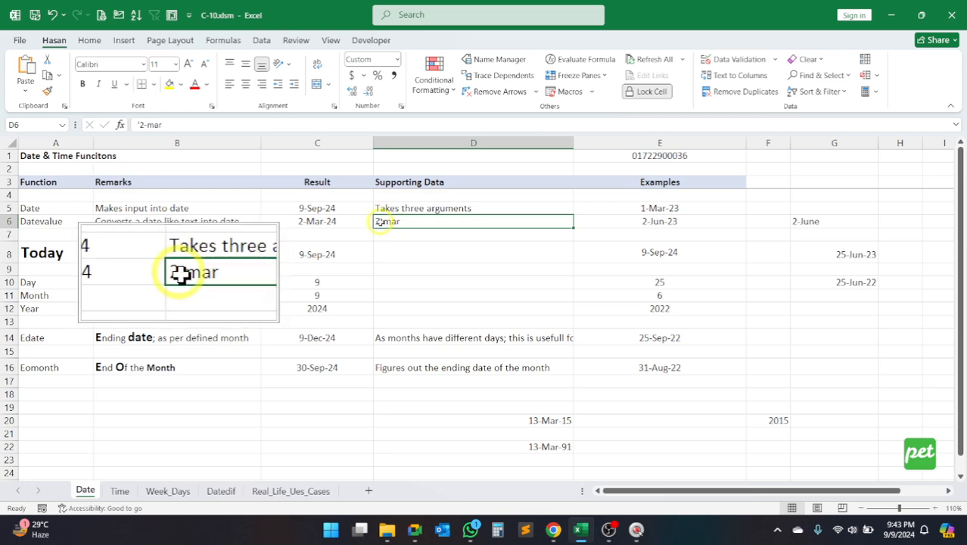
{"action": "left_click", "coordinate": [140, 124]}
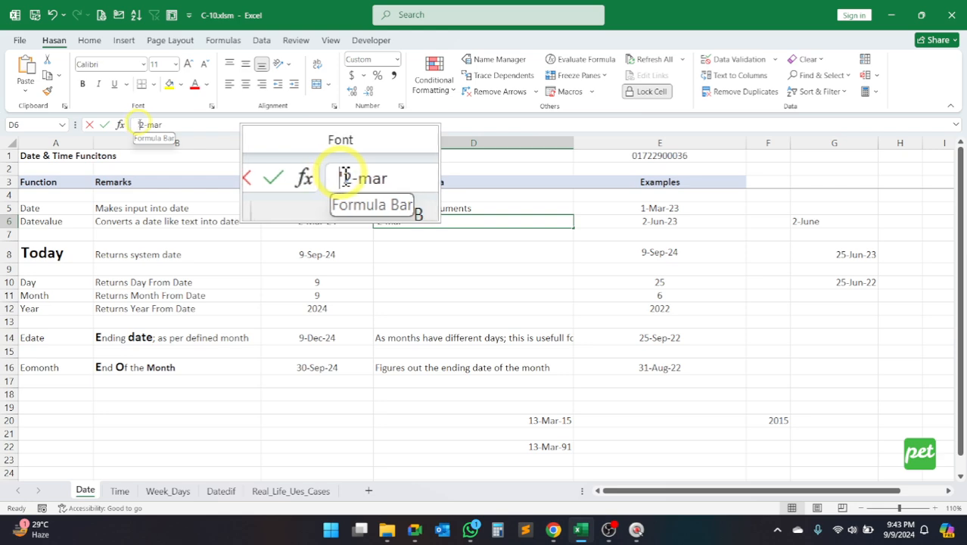
{"action": "double_click", "coordinate": [139, 124]}
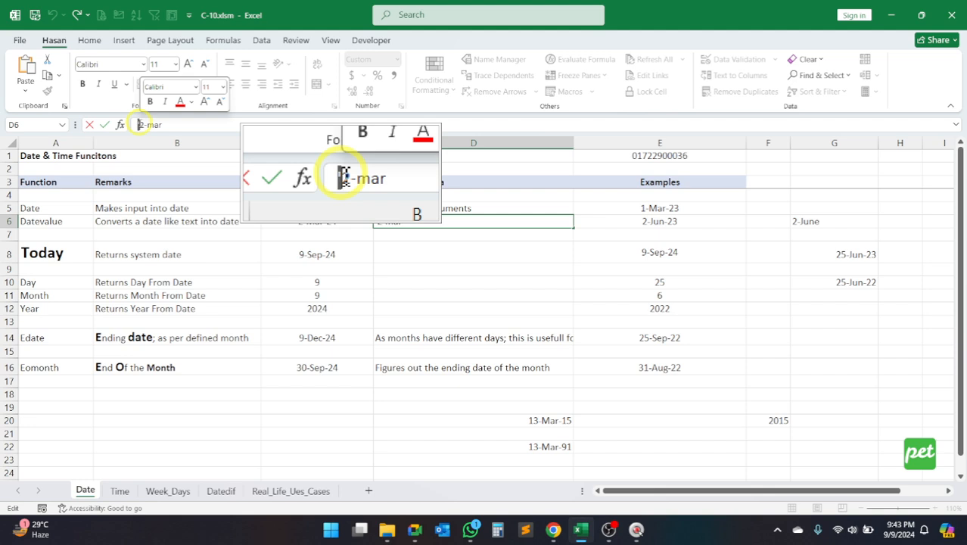
{"action": "key", "text": "Escape"}
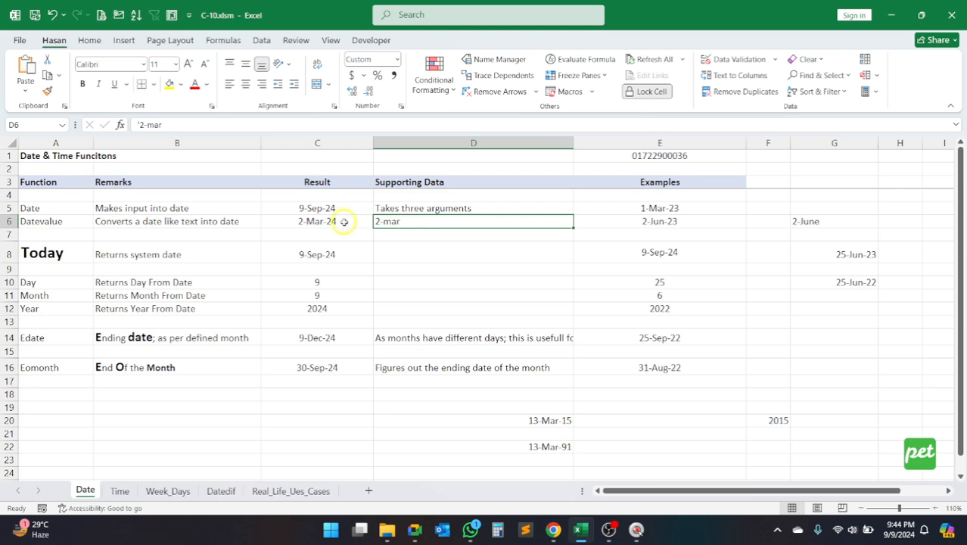
{"action": "left_click", "coordinate": [61, 222]}
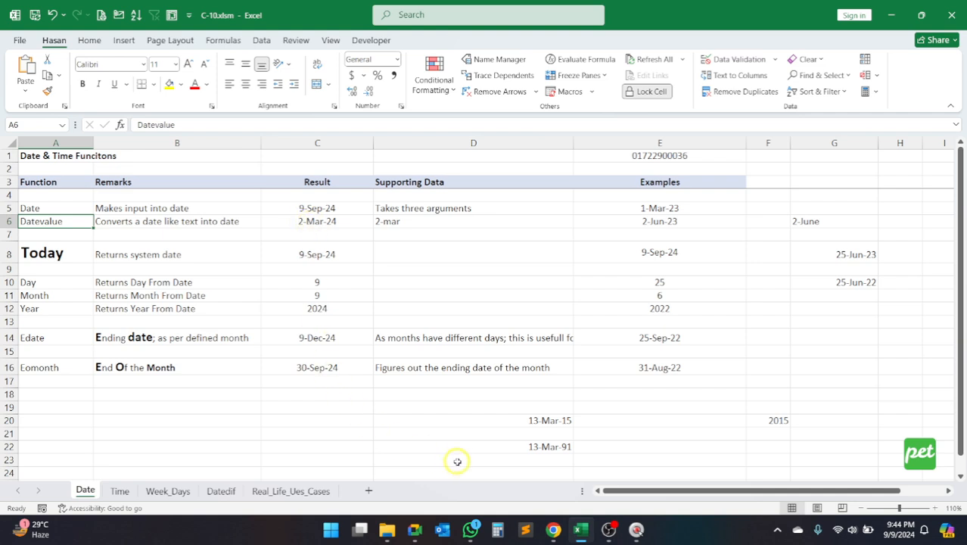
Step: Clear the DATE examples from D20:F22 and select D21
{"action": "left_click_drag", "start_coordinate": [522, 421], "coordinate": [746, 449]}
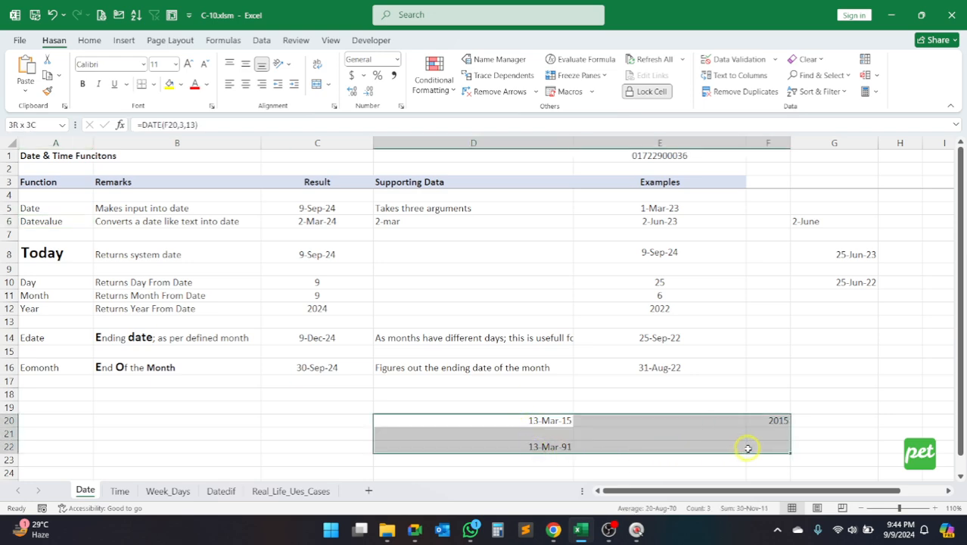
{"action": "key", "text": "Delete"}
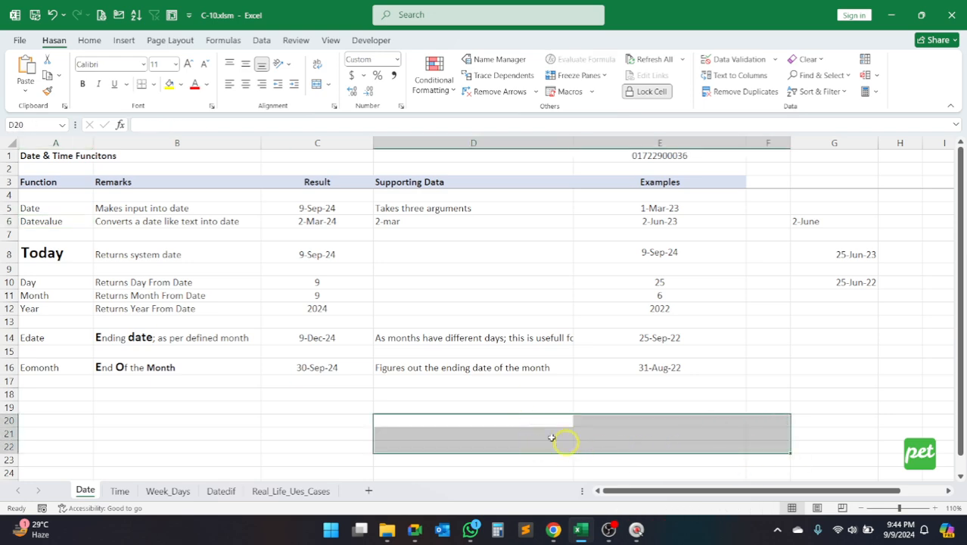
{"action": "left_click", "coordinate": [493, 433]}
{"action": "type", "text": "=da"}
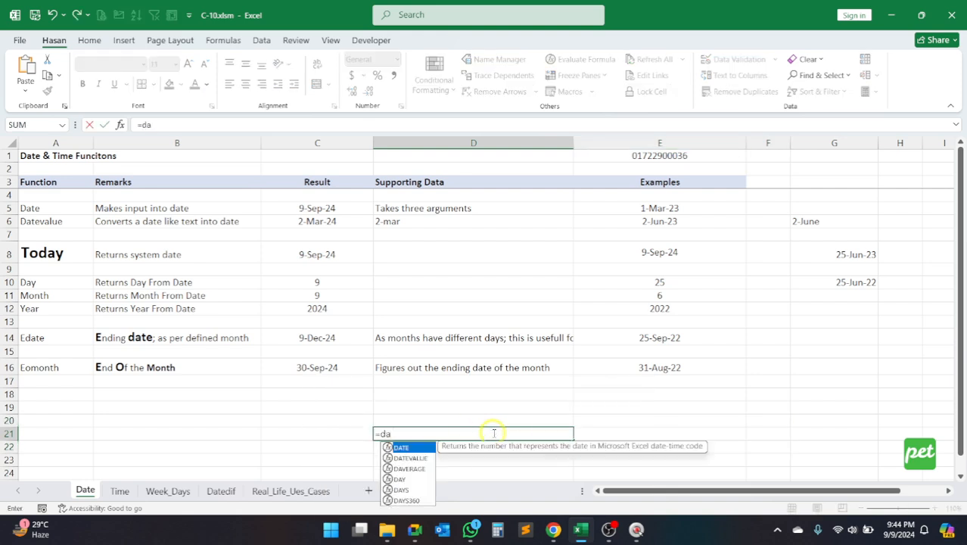
{"action": "key", "text": "Down"}
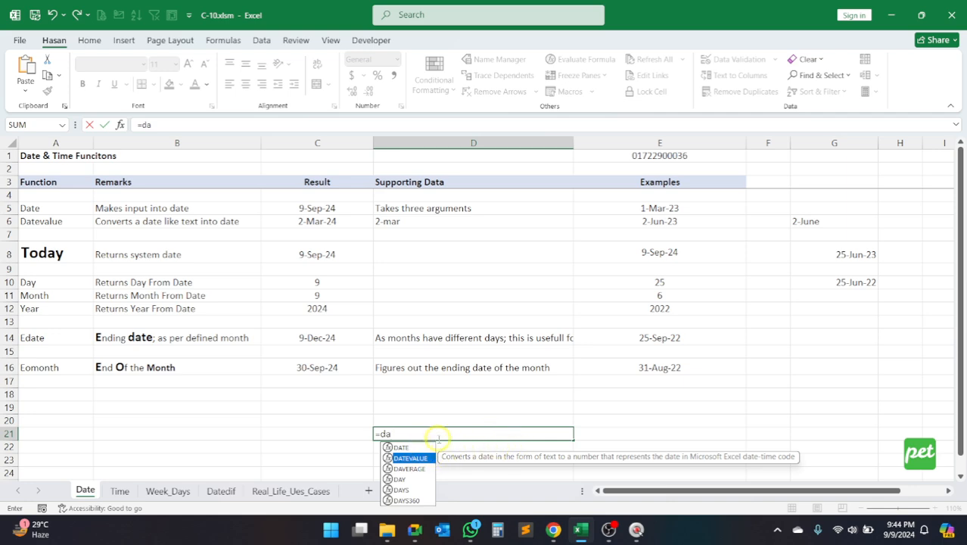
{"action": "key", "text": "Escape"}
Step: Enter =DATEVALUE(D6) in D21 and format the result as a day-month-year date
{"action": "type", "text": "=da"}
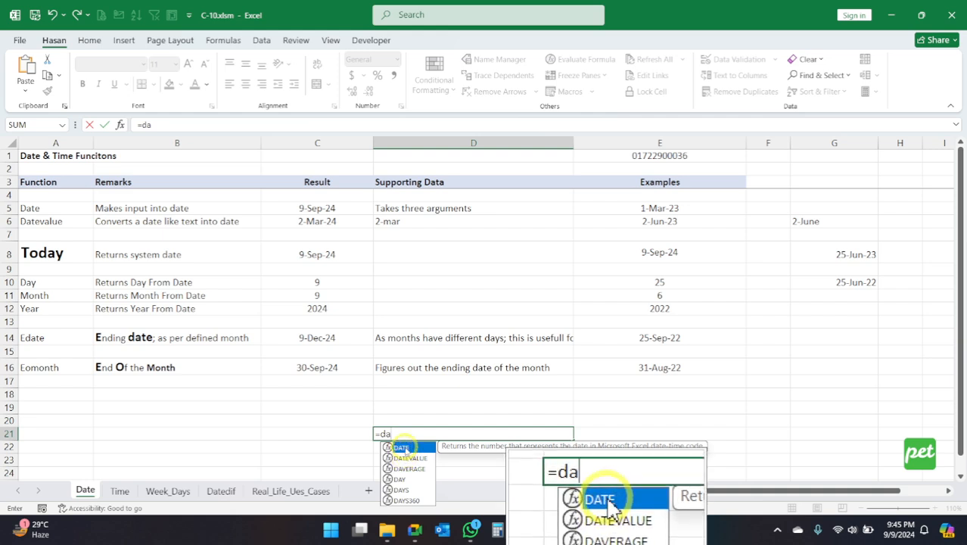
{"action": "type", "text": "t"}
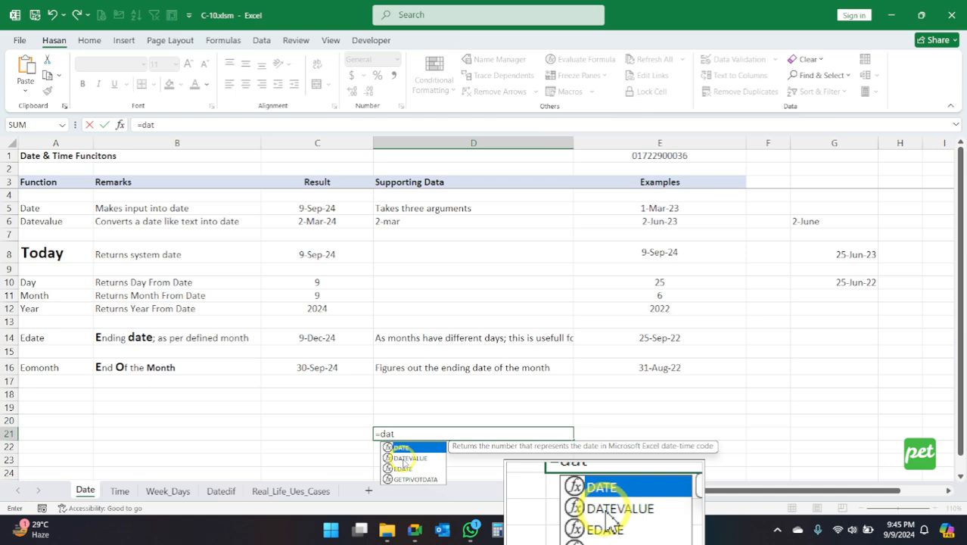
{"action": "left_click", "coordinate": [407, 459]}
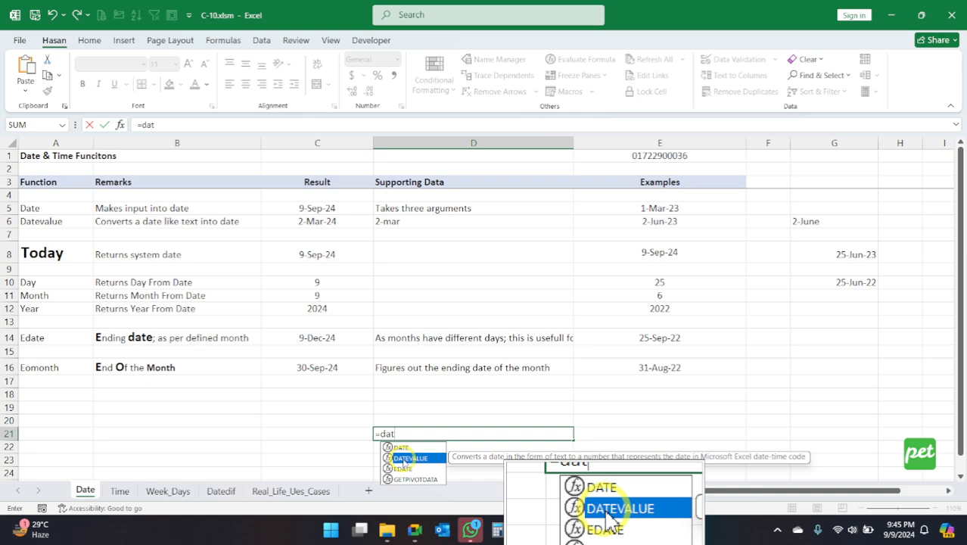
{"action": "double_click", "coordinate": [409, 458]}
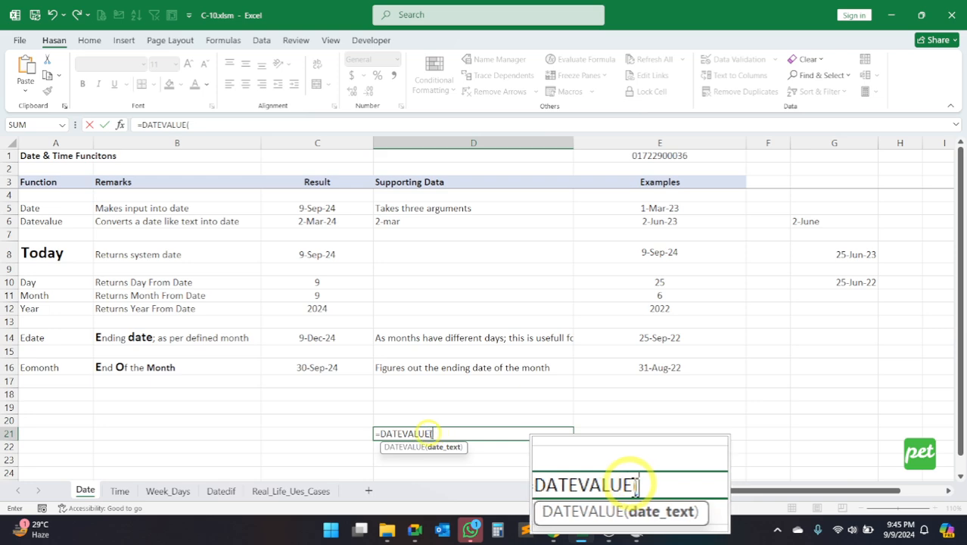
{"action": "left_click", "coordinate": [435, 433]}
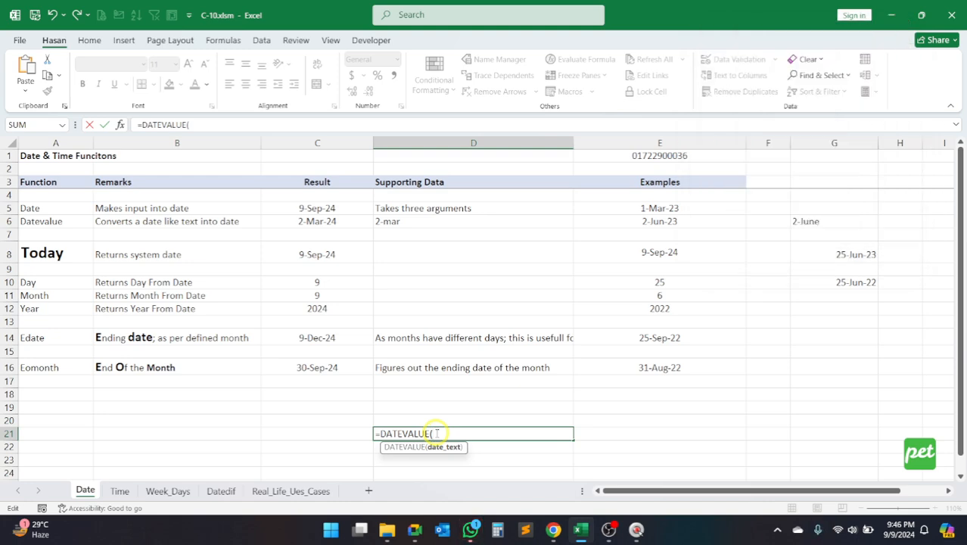
{"action": "left_click", "coordinate": [415, 222]}
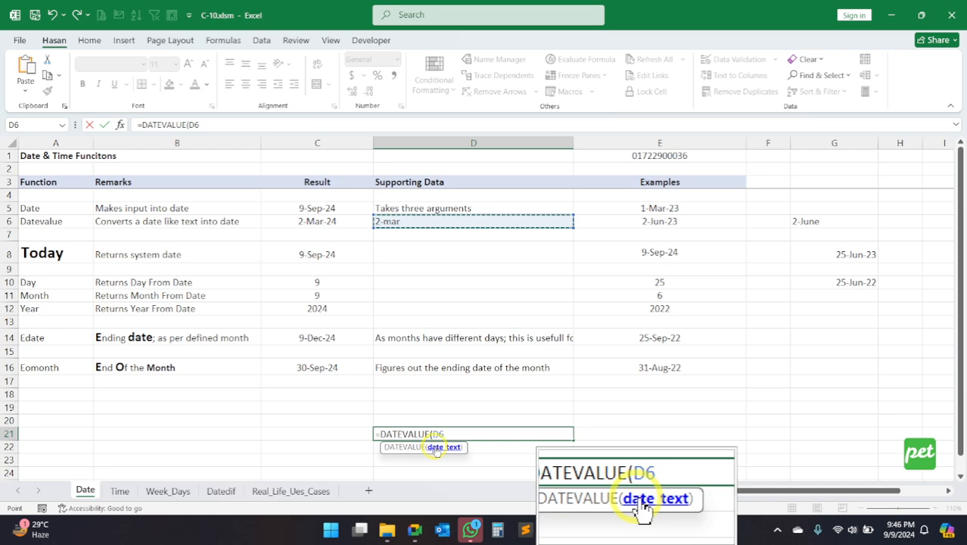
{"action": "type", "text": ")"}
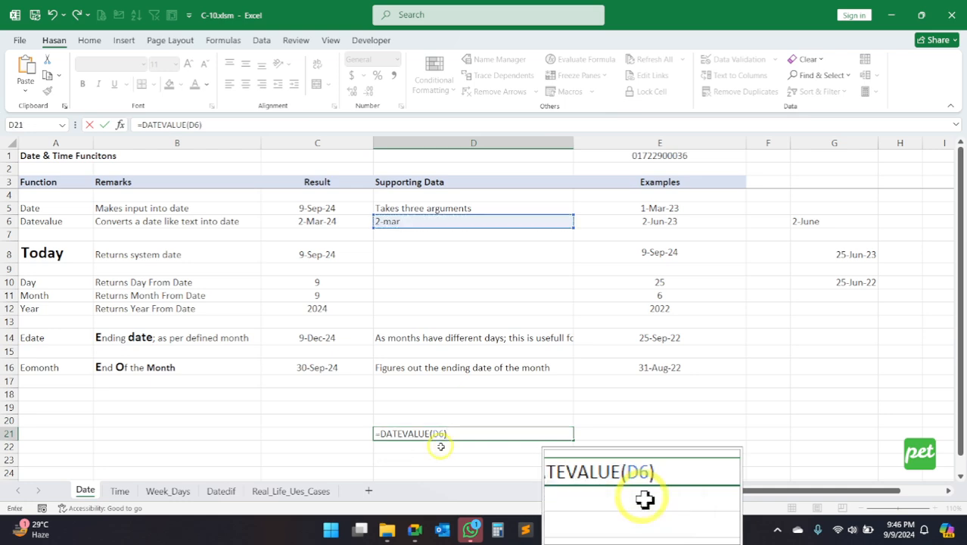
{"action": "key", "text": "Return"}
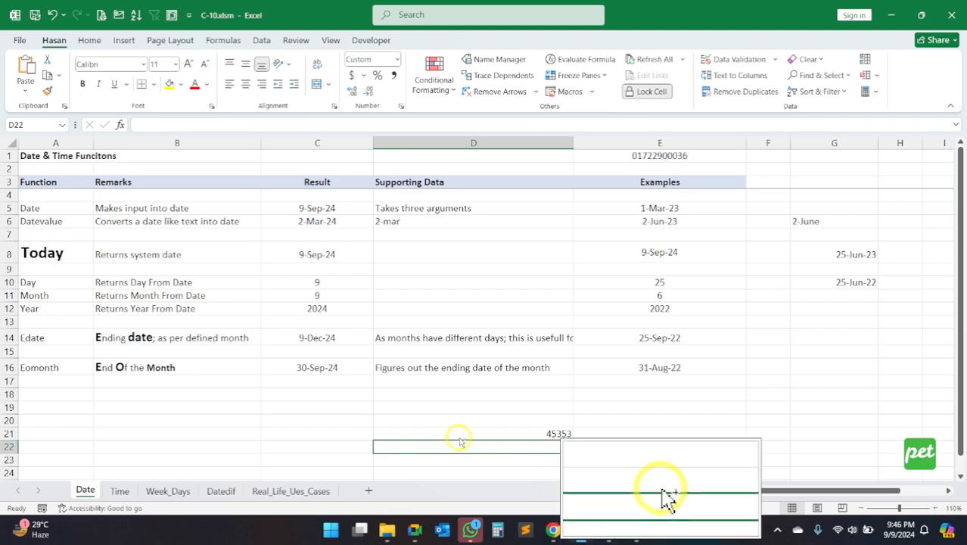
{"action": "left_click", "coordinate": [467, 434]}
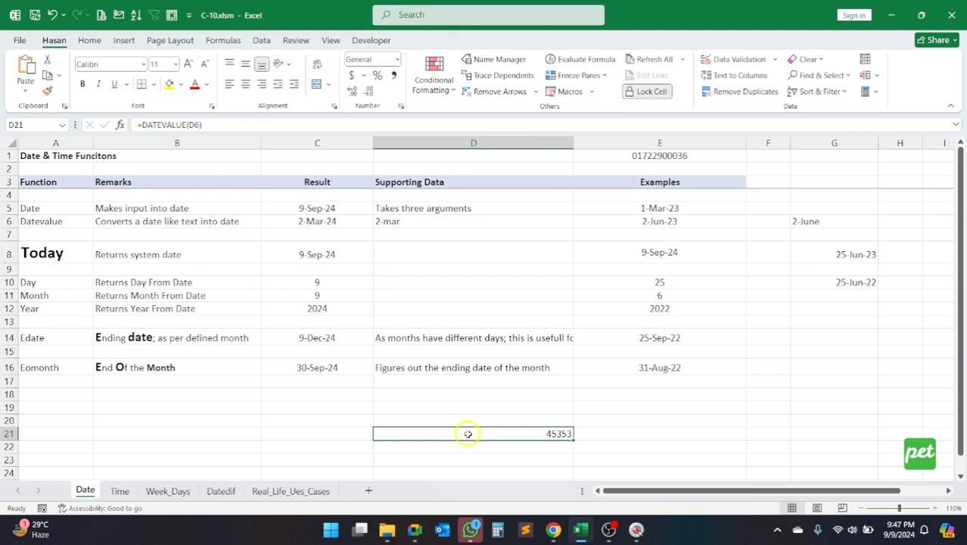
{"action": "key", "text": "ctrl+shift+3"}
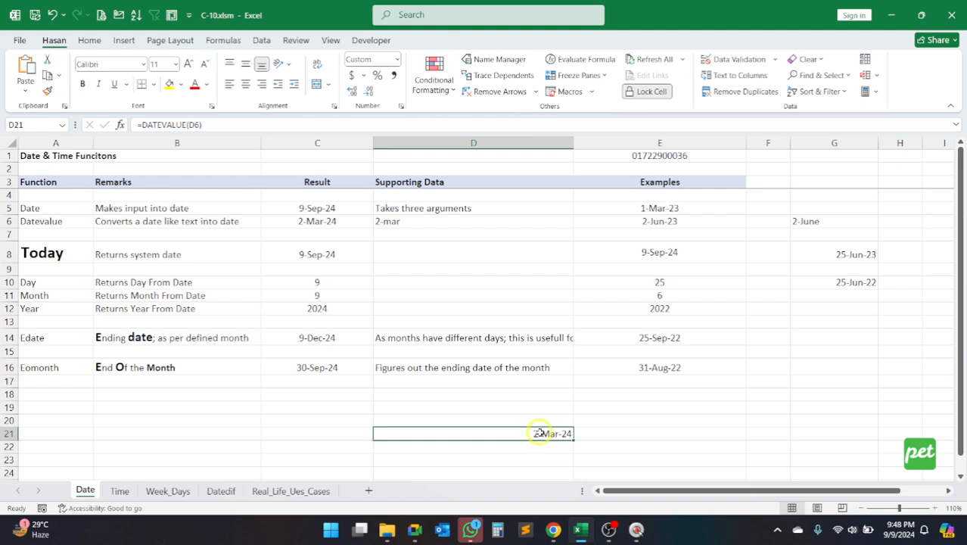
Step: Clear the DATEVALUE formula from D21 and enter =TODAY() there
{"action": "key", "text": "Delete"}
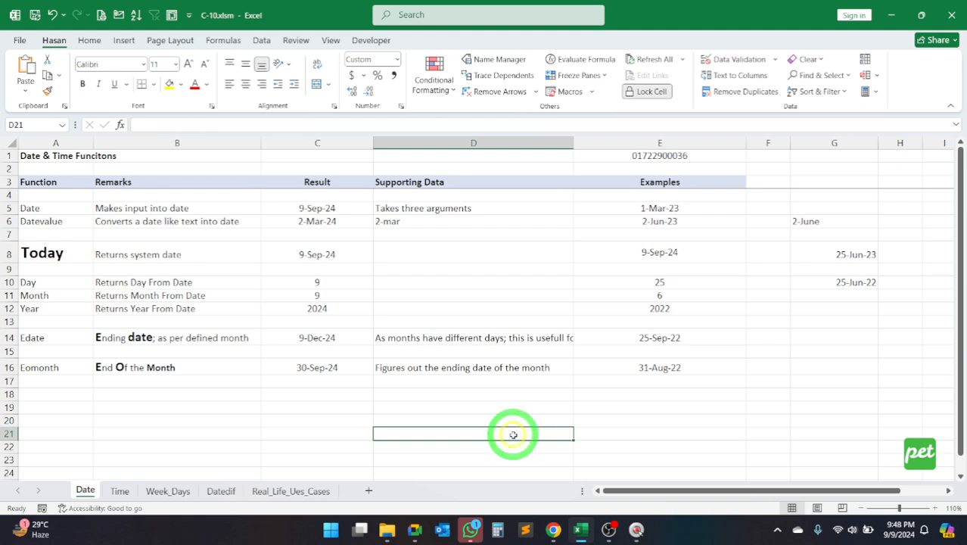
{"action": "type", "text": "=today"}
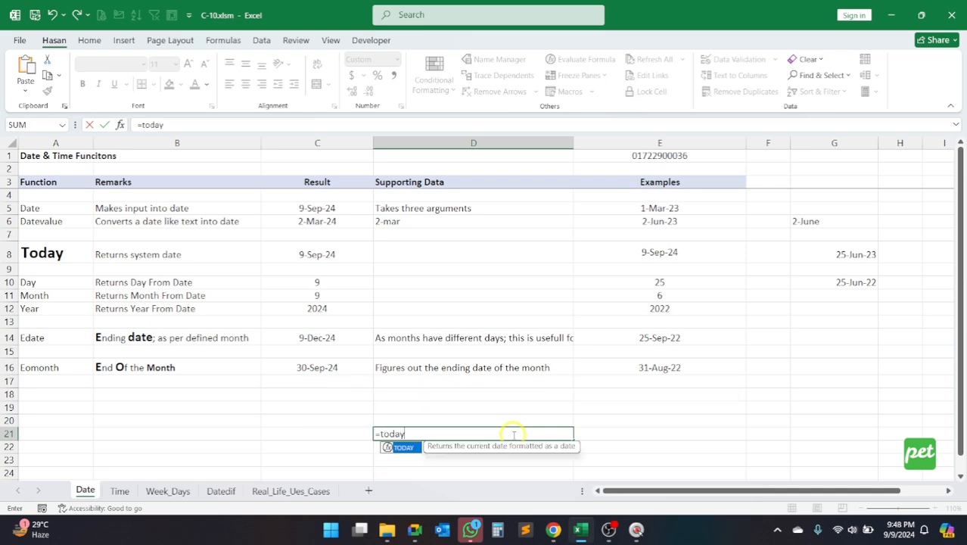
{"action": "type", "text": "("}
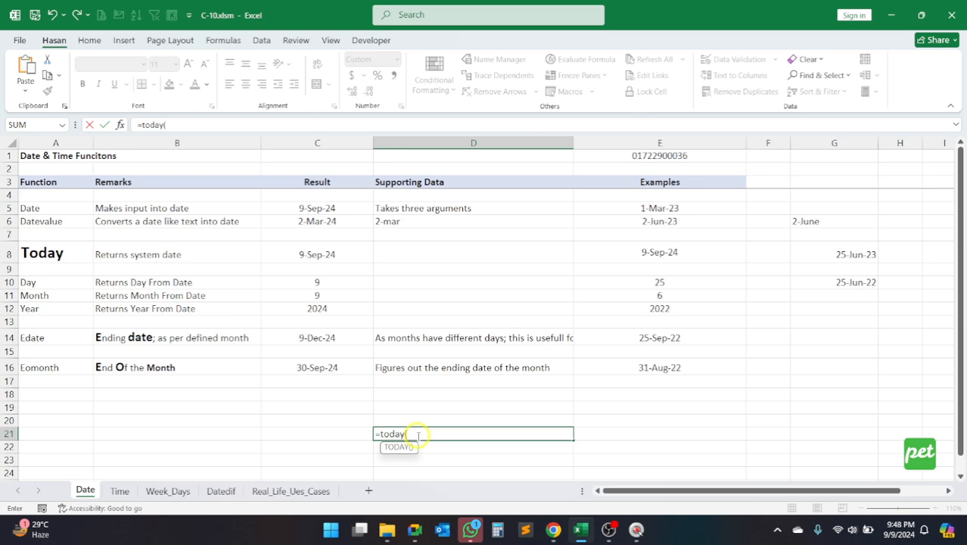
{"action": "type", "text": ")"}
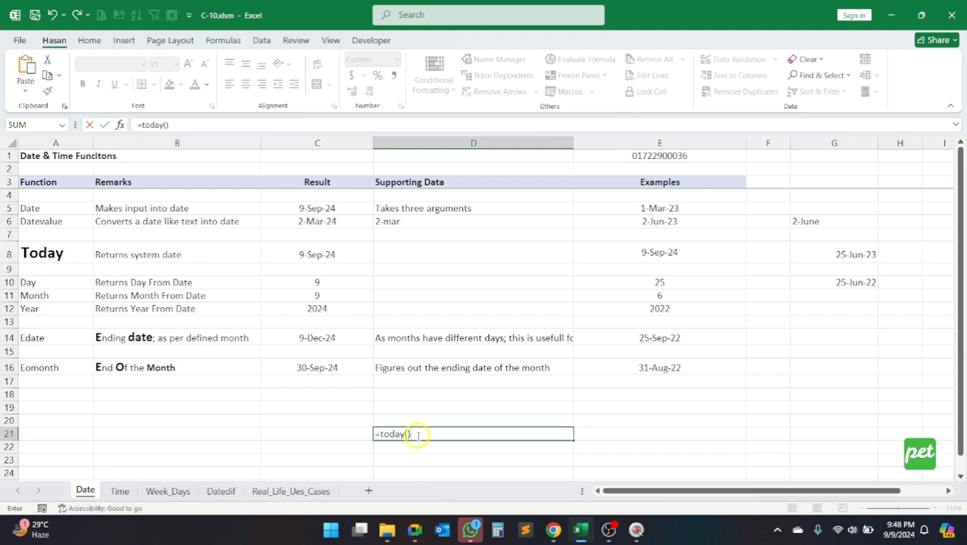
{"action": "key", "text": "Return"}
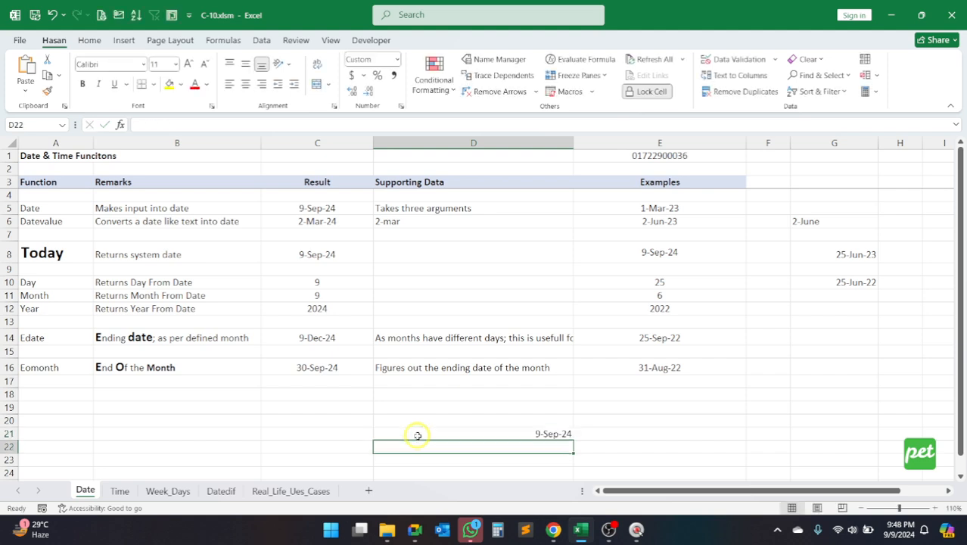
Step: Compare the TODAY result in D21 with the system date in the Windows calendar
{"action": "left_click", "coordinate": [438, 434]}
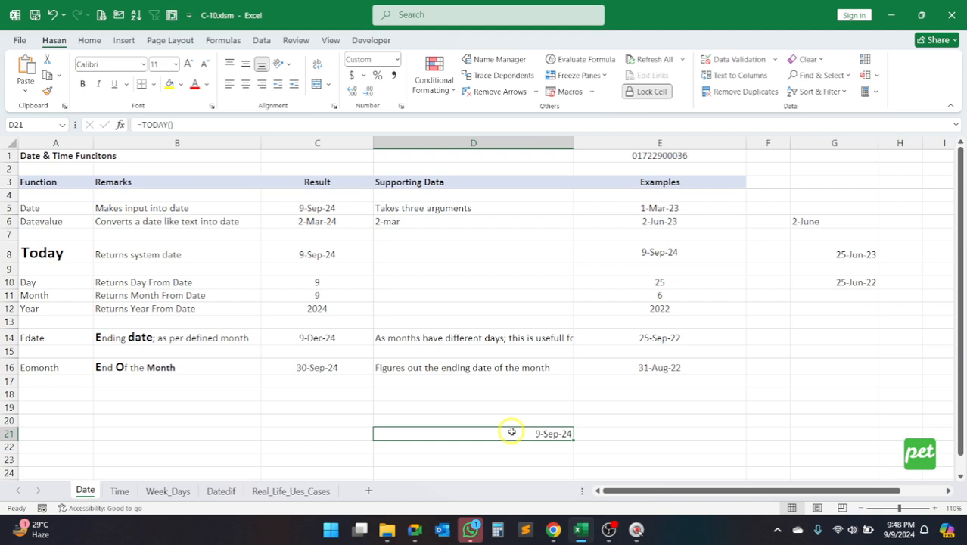
{"action": "left_click", "coordinate": [899, 535]}
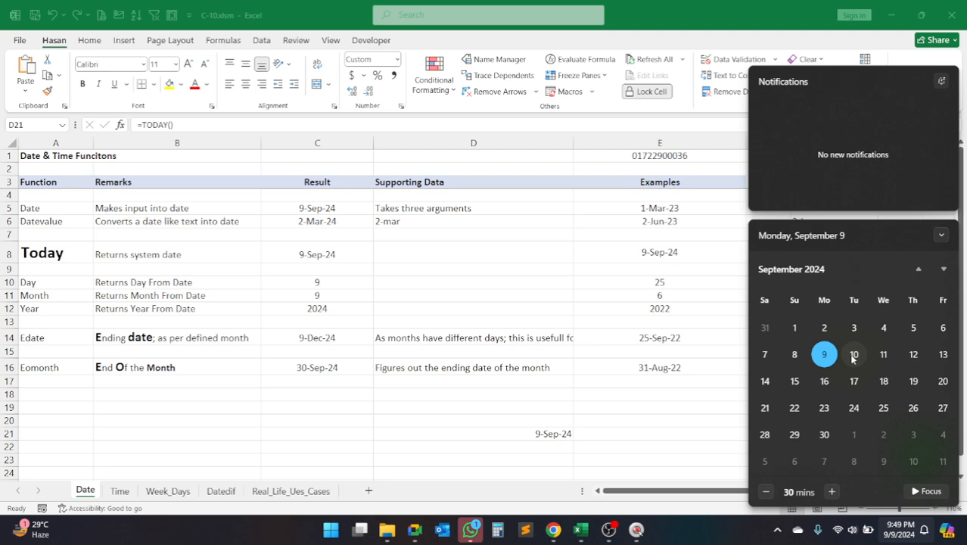
{"action": "left_click", "coordinate": [539, 436]}
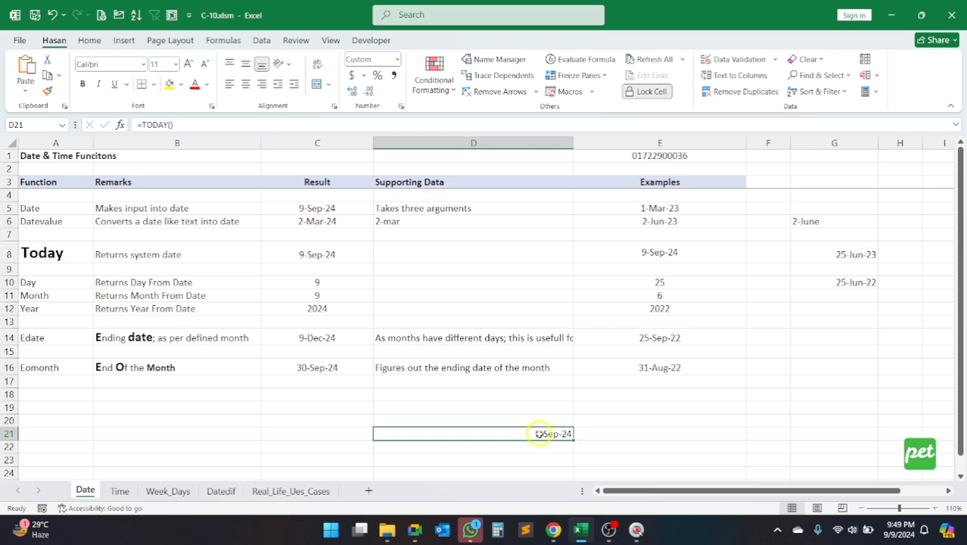
Step: Clear D21 and re-enter =TODAY() in it, leaving the cell selected
{"action": "key", "text": "BackSpace"}
{"action": "key", "text": "Escape"}
{"action": "key", "text": "Delete"}
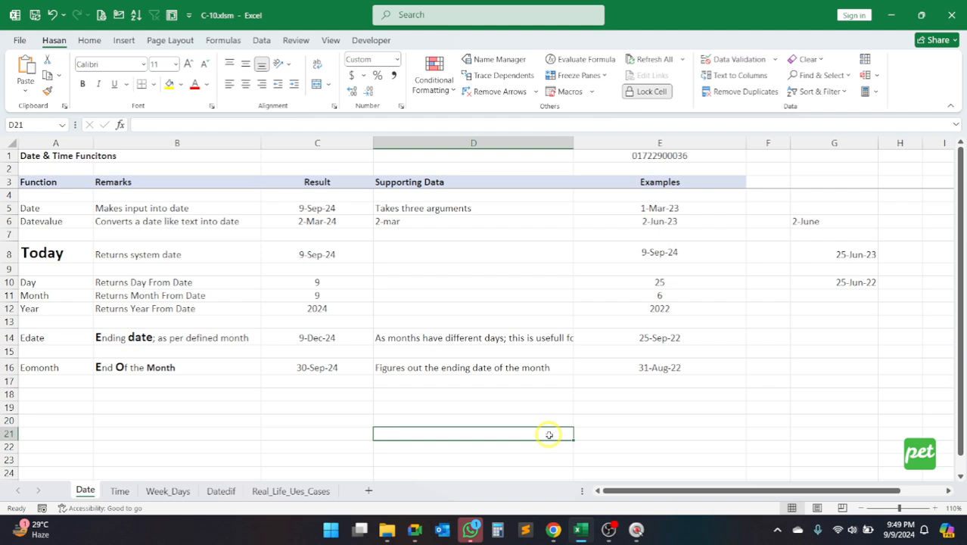
{"action": "type", "text": "=t"}
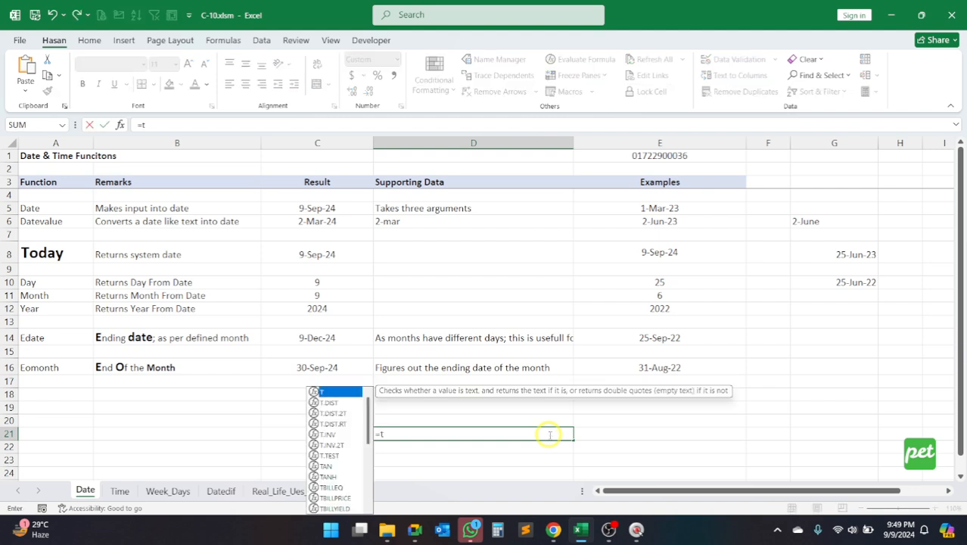
{"action": "type", "text": "oday()"}
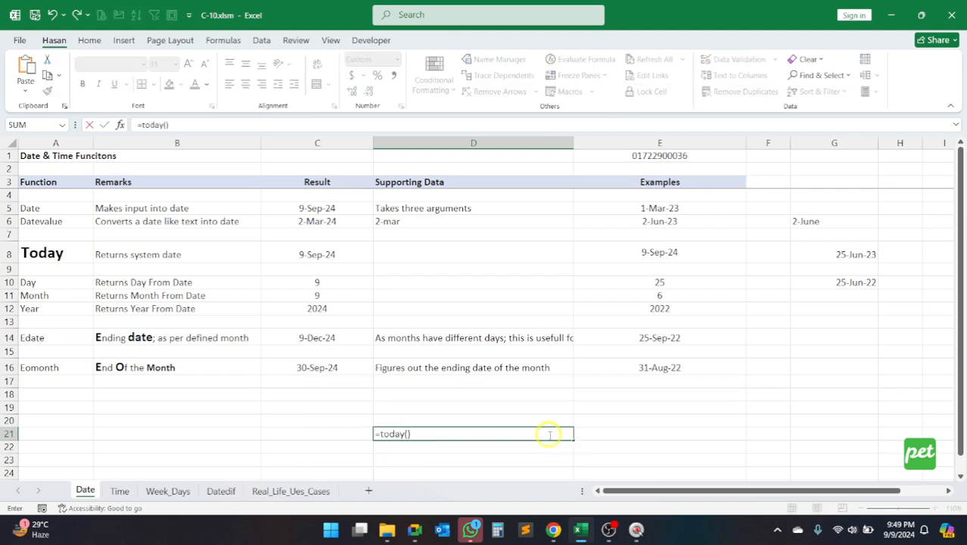
{"action": "key", "text": "Return"}
{"action": "left_click", "coordinate": [547, 434]}
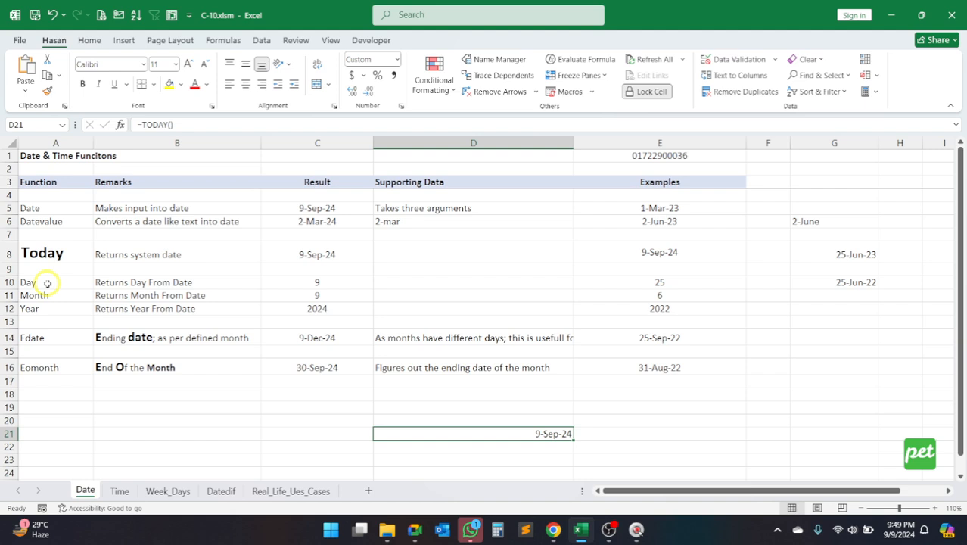
Step: Review the remaining function labels in A10:A16, and check the TODAY result in D21 against the system calendar again
{"action": "left_click_drag", "start_coordinate": [47, 283], "coordinate": [47, 368]}
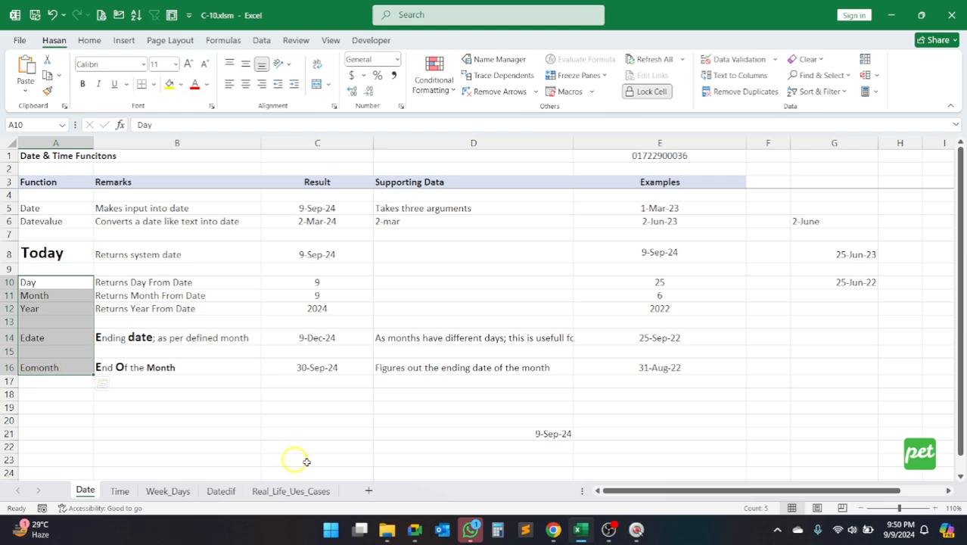
{"action": "left_click", "coordinate": [545, 435]}
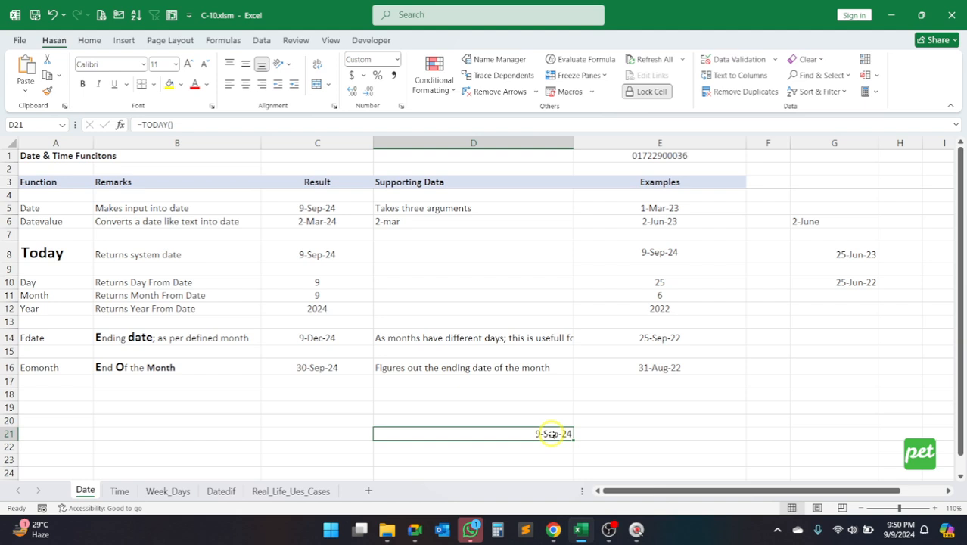
{"action": "left_click", "coordinate": [899, 534]}
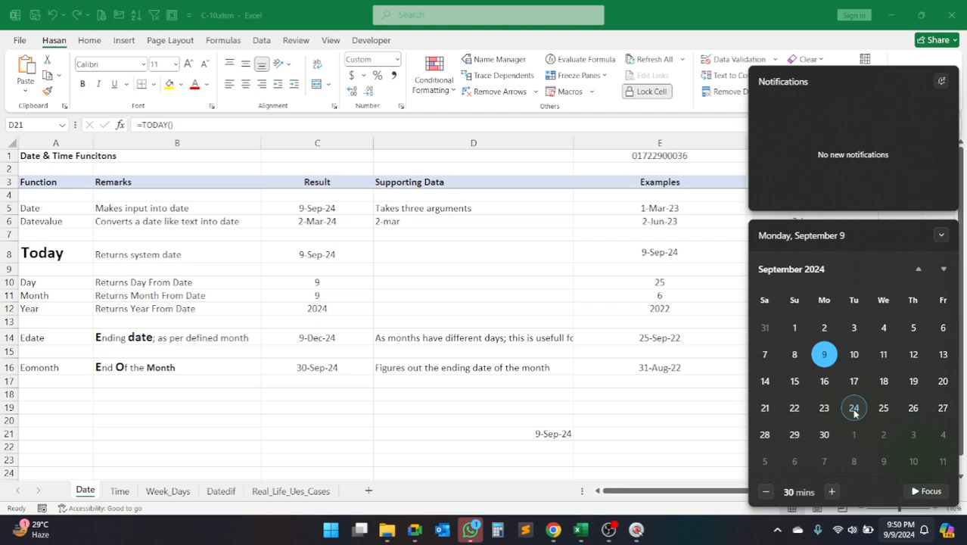
{"action": "left_click", "coordinate": [533, 434]}
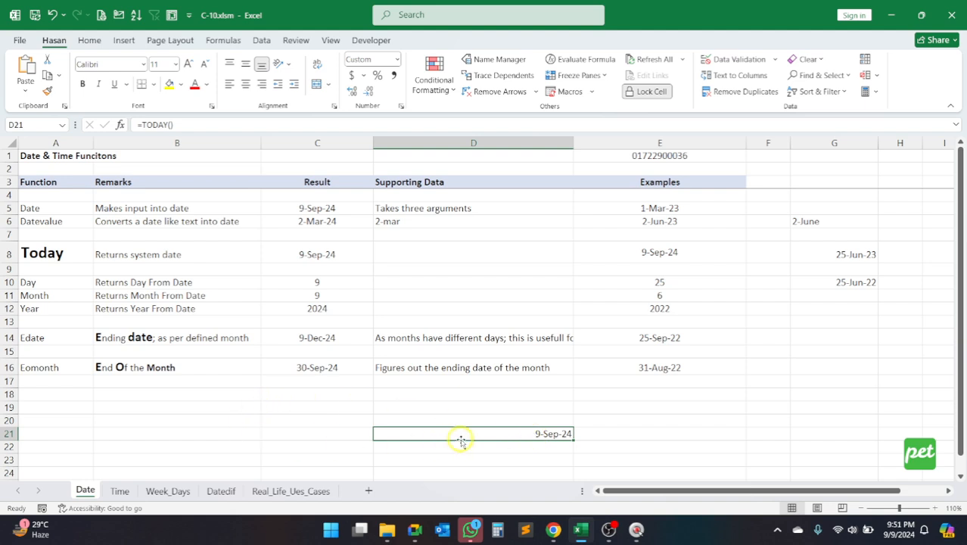
Step: Clear the TODAY example from D21 and select D20 for the Day function example
{"action": "key", "text": "Delete"}
{"action": "left_click", "coordinate": [40, 281]}
{"action": "left_click", "coordinate": [500, 421]}
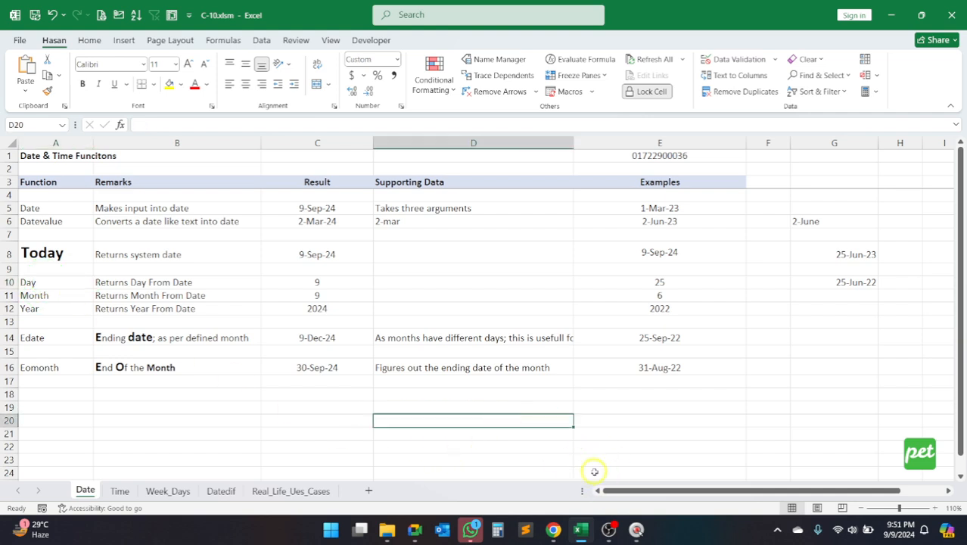
{"action": "type", "text": "=day"}
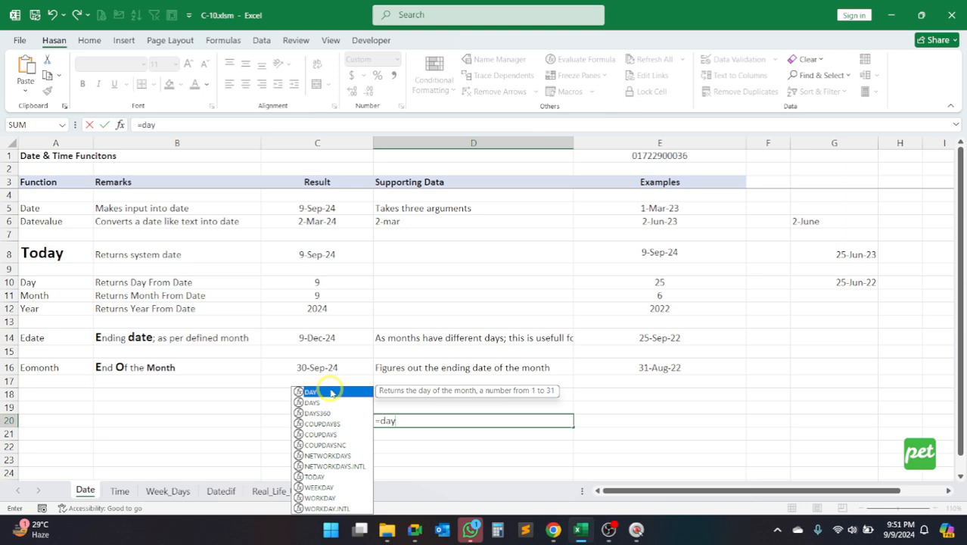
{"action": "key", "text": "Down"}
{"action": "key", "text": "Down"}
{"action": "key", "text": "Down"}
{"action": "key", "text": "Down"}
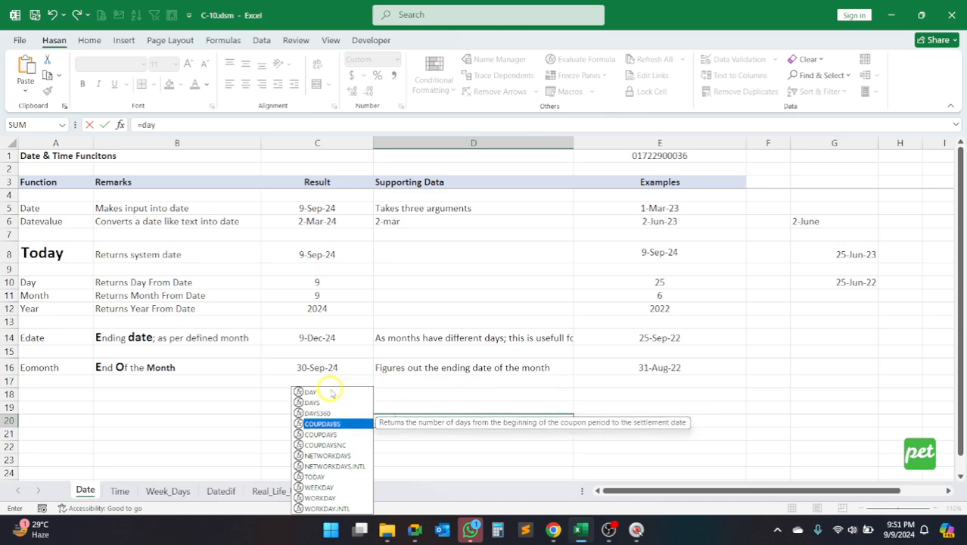
{"action": "key", "text": "Up"}
{"action": "key", "text": "Up"}
{"action": "key", "text": "Up"}
{"action": "key", "text": "Up"}
{"action": "key", "text": "Down"}
{"action": "key", "text": "Down"}
{"action": "key", "text": "Down"}
{"action": "key", "text": "Down"}
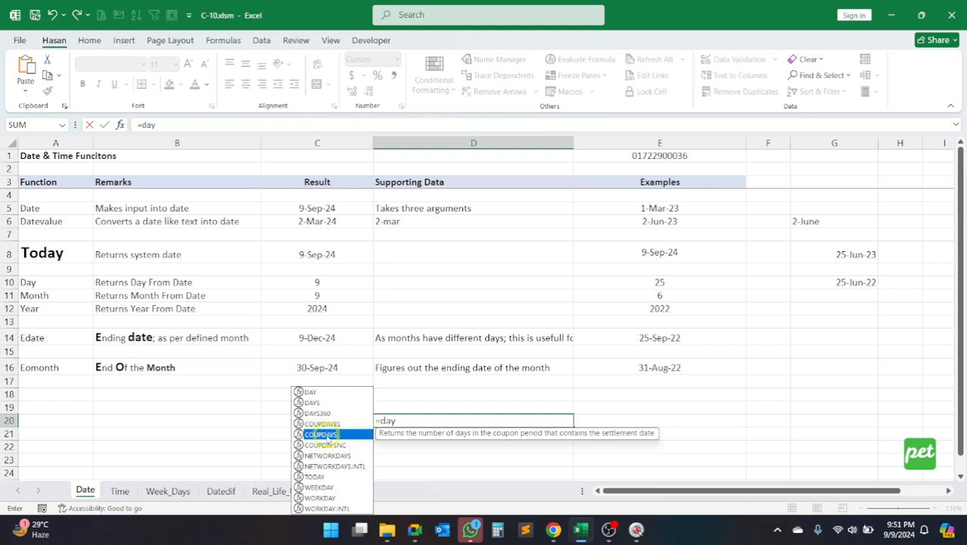
{"action": "key", "text": "Tab"}
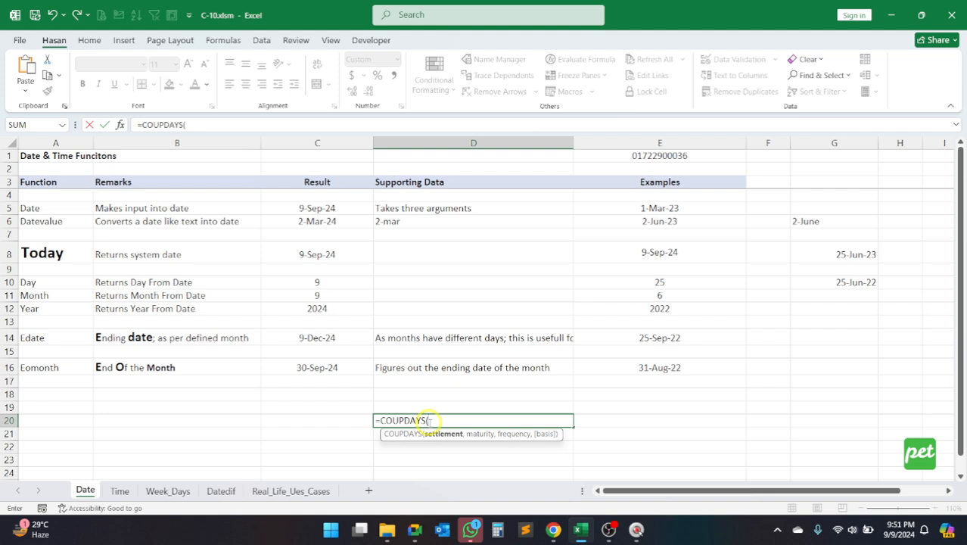
{"action": "key", "text": "Escape"}
Step: Enter =DAY(TODAY()) in D20 to extract the day number from the current date
{"action": "type", "text": "=day"}
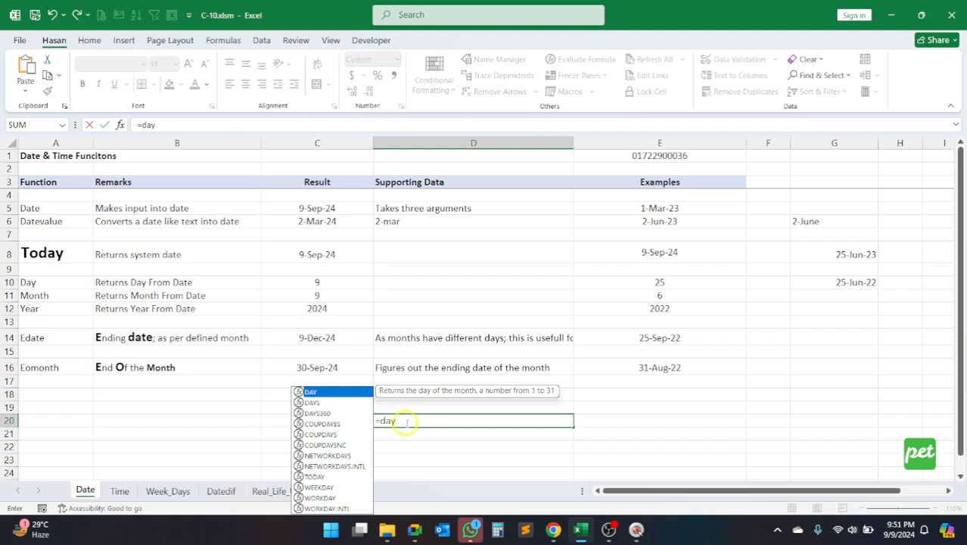
{"action": "key", "text": "Tab"}
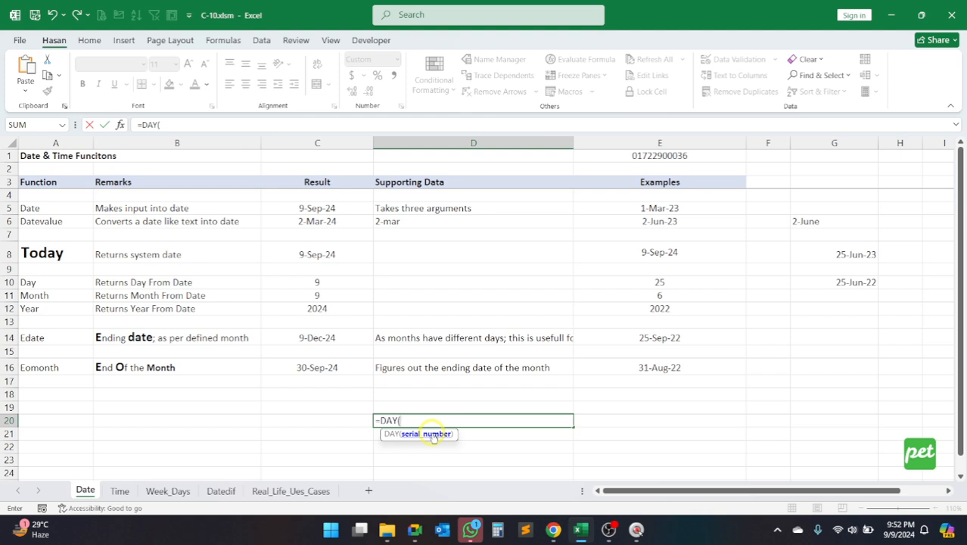
{"action": "type", "text": "today"}
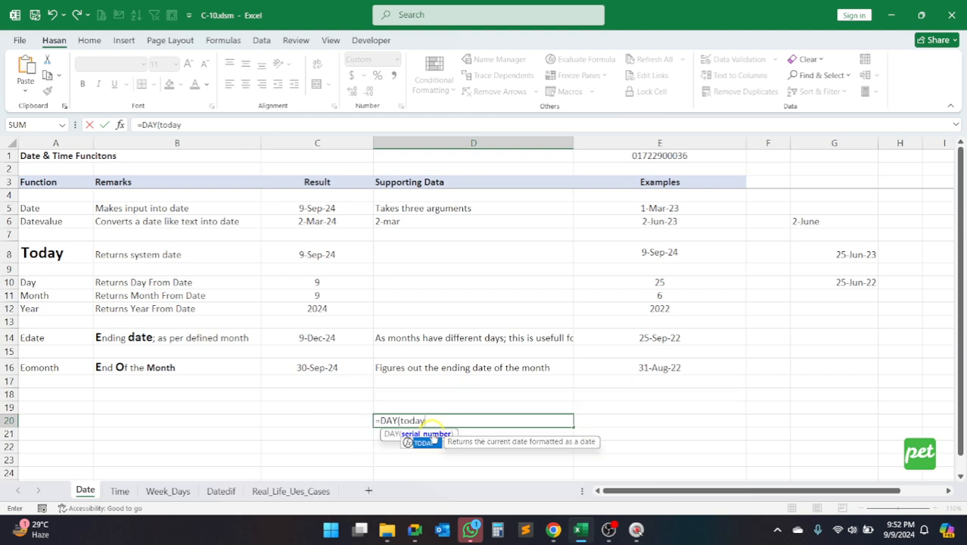
{"action": "type", "text": "())"}
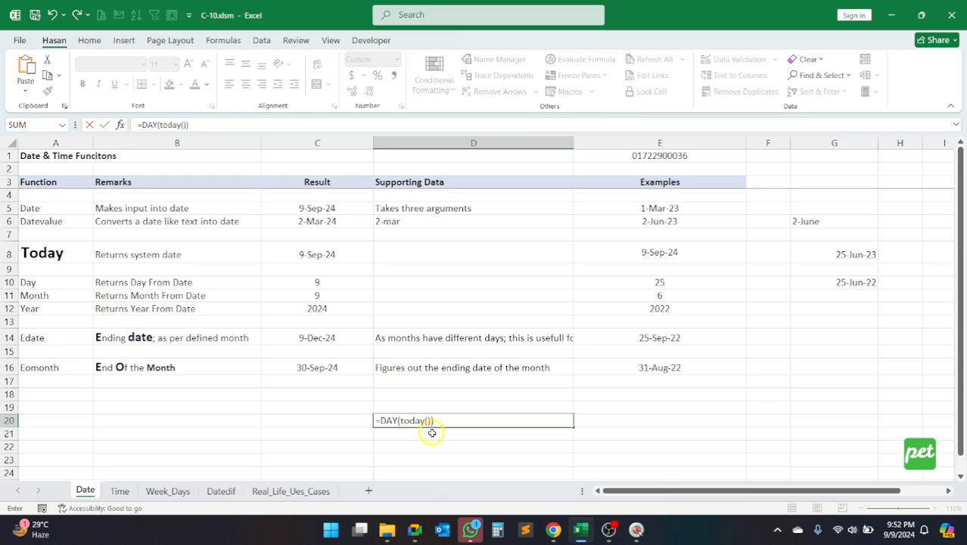
{"action": "key", "text": "Return"}
Step: Apply the General number format to the DAY result in D20
{"action": "left_click", "coordinate": [521, 421]}
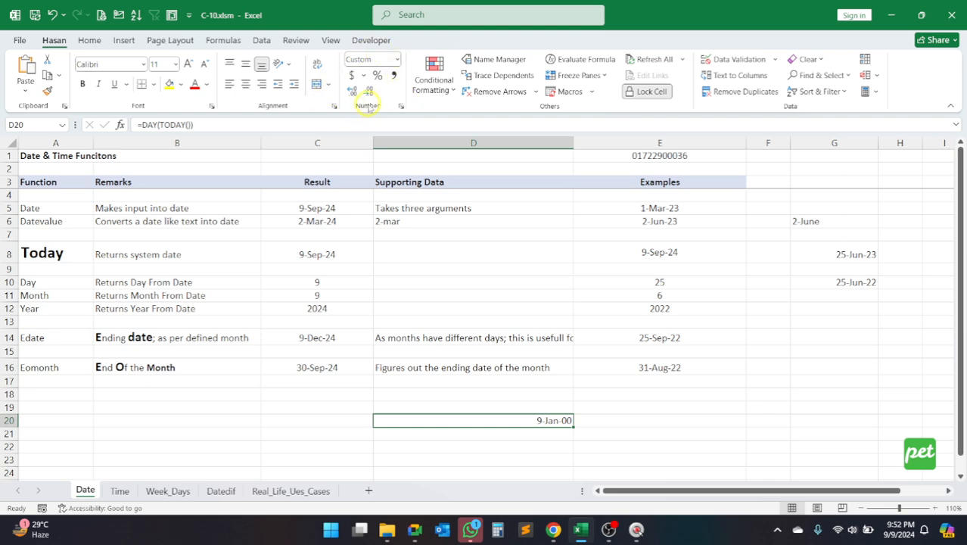
{"action": "left_click", "coordinate": [398, 59]}
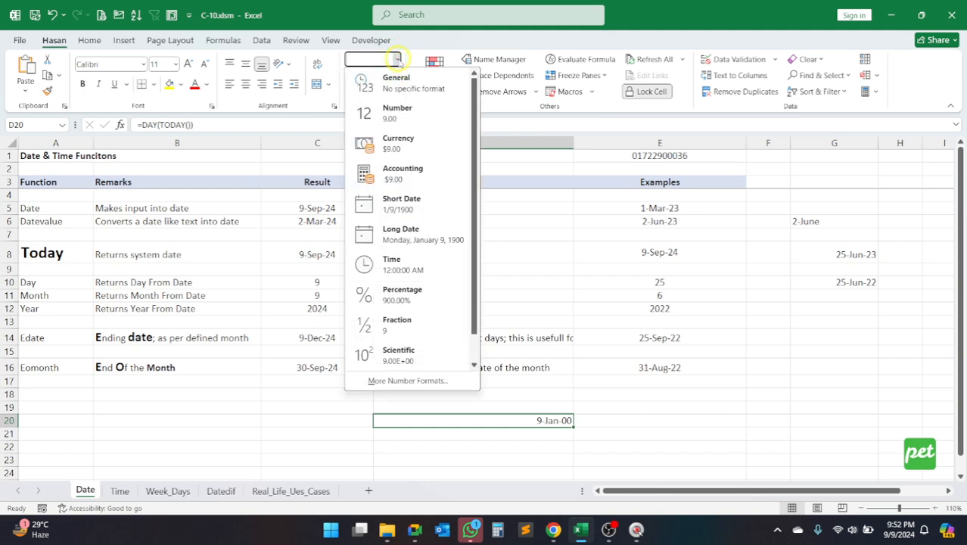
{"action": "left_click", "coordinate": [395, 80]}
{"action": "left_click", "coordinate": [562, 419]}
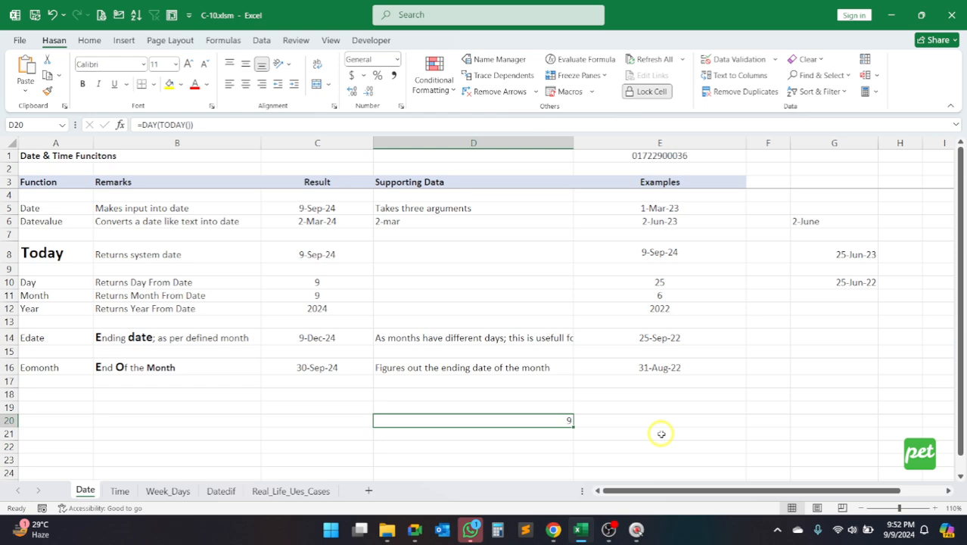
Step: Examine the nested TODAY() argument and the full DAY expression in D20 by highlighting each part, leaving the formula unchanged
{"action": "left_click", "coordinate": [161, 125]}
{"action": "left_click_drag", "start_coordinate": [160, 124], "coordinate": [191, 125]}
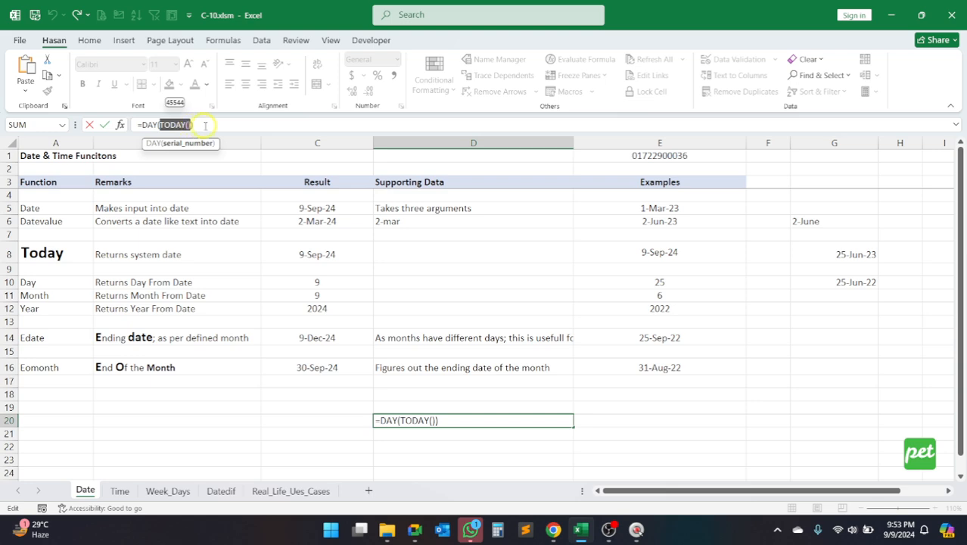
{"action": "left_click", "coordinate": [192, 124]}
{"action": "mouse_move", "coordinate": [191, 125]}
{"action": "left_mouse_down"}
{"action": "mouse_move", "coordinate": [141, 124]}
{"action": "mouse_move", "coordinate": [195, 124]}
{"action": "left_mouse_up"}
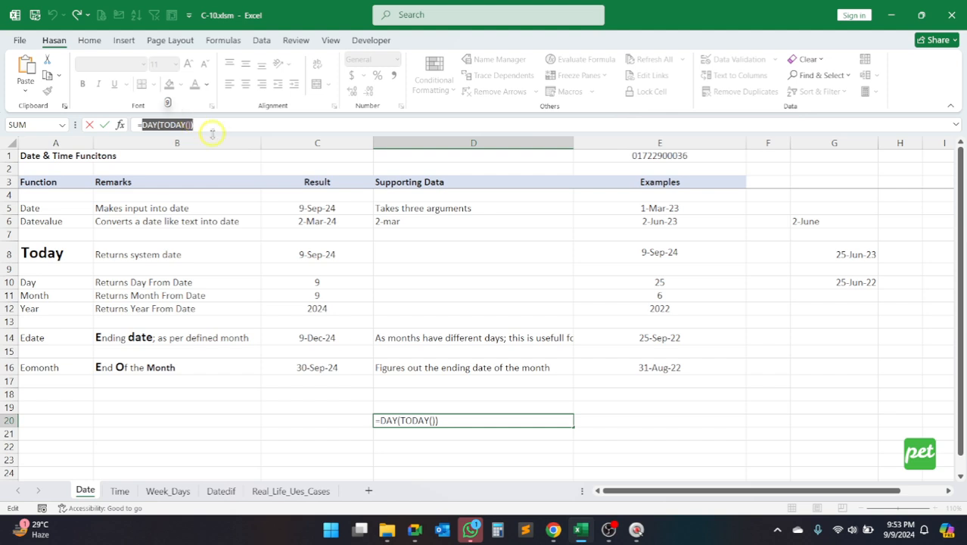
{"action": "left_click_drag", "start_coordinate": [436, 420], "coordinate": [400, 421]}
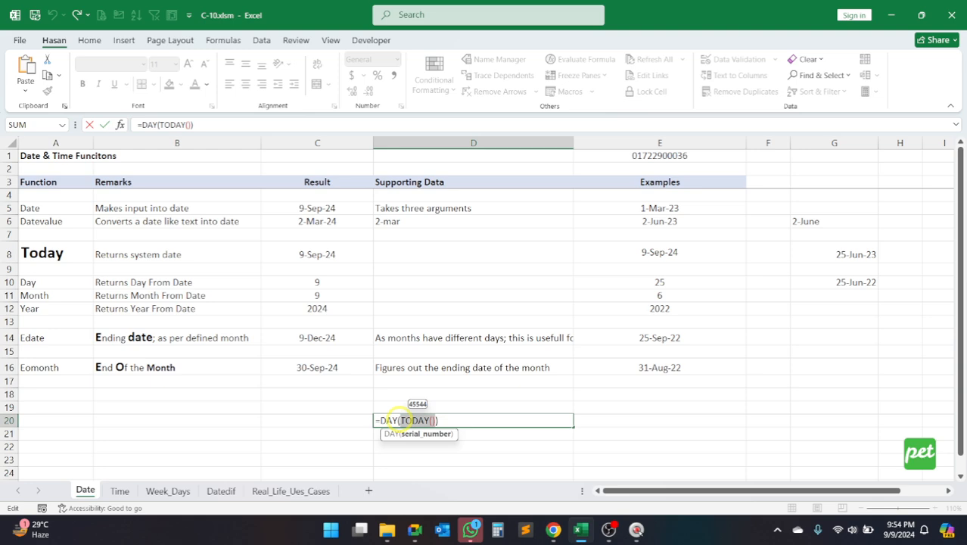
{"action": "key", "text": "Return"}
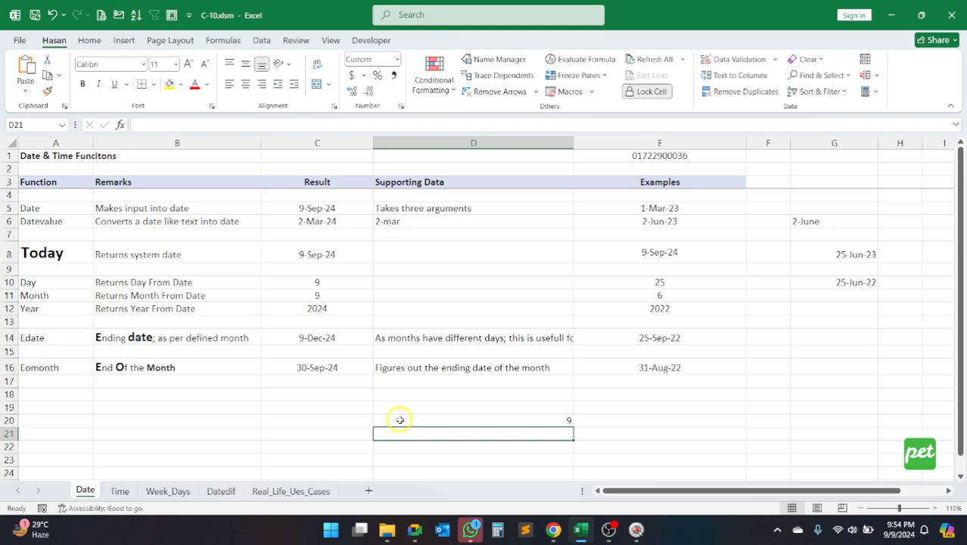
Step: Apply the General number format to the practice cells D20:D23
{"action": "left_click_drag", "start_coordinate": [479, 419], "coordinate": [490, 457]}
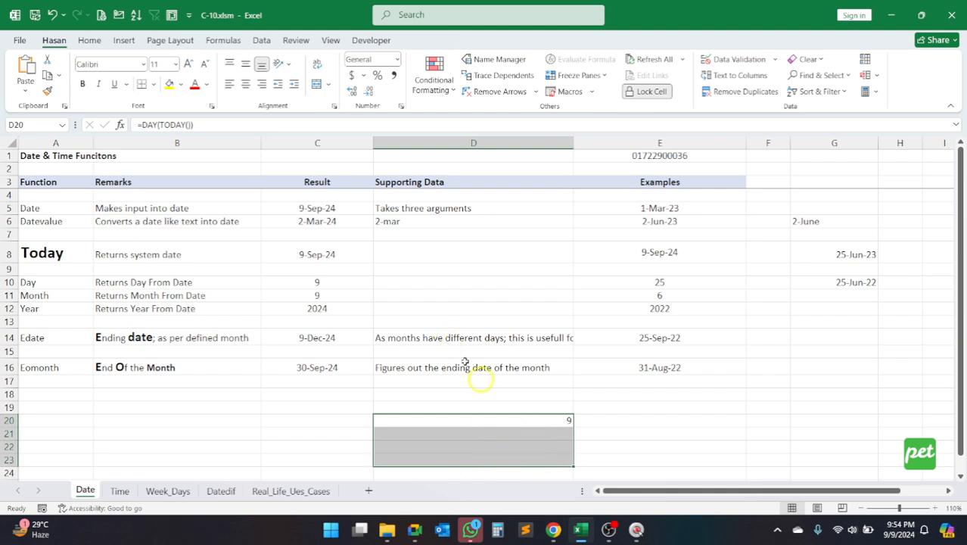
{"action": "left_click", "coordinate": [396, 60]}
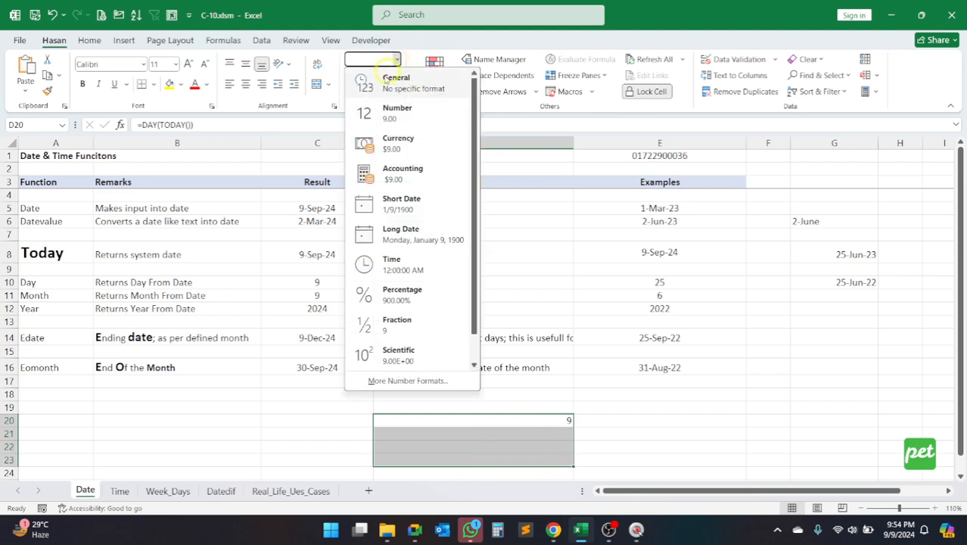
{"action": "left_click", "coordinate": [390, 82]}
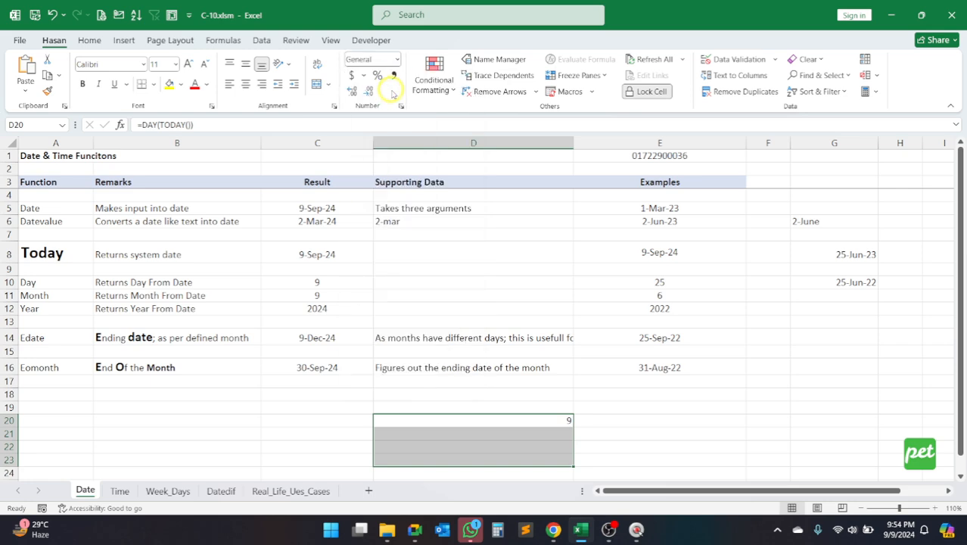
Step: Enter =MONTH(TODAY()) in D21 to extract the month number from the current date
{"action": "left_click", "coordinate": [472, 435]}
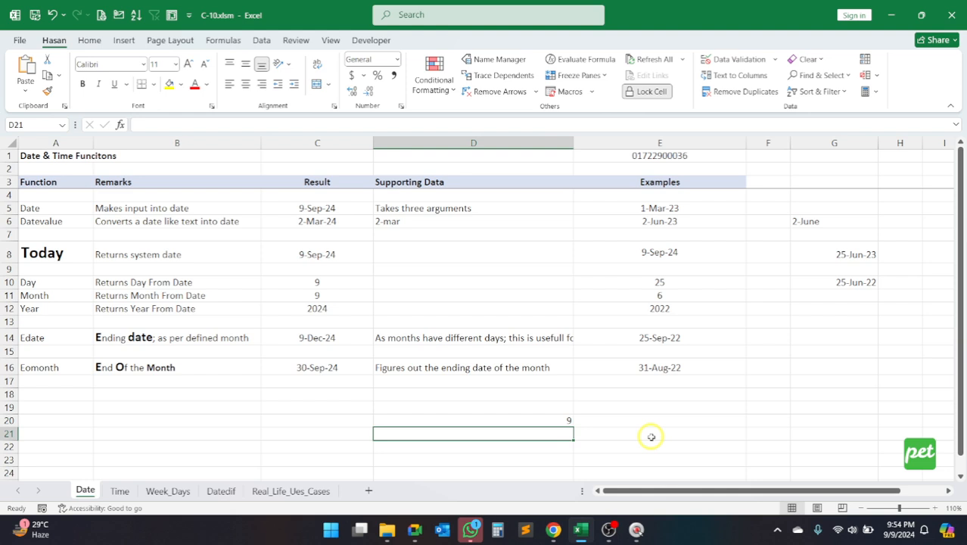
{"action": "type", "text": "=mon"}
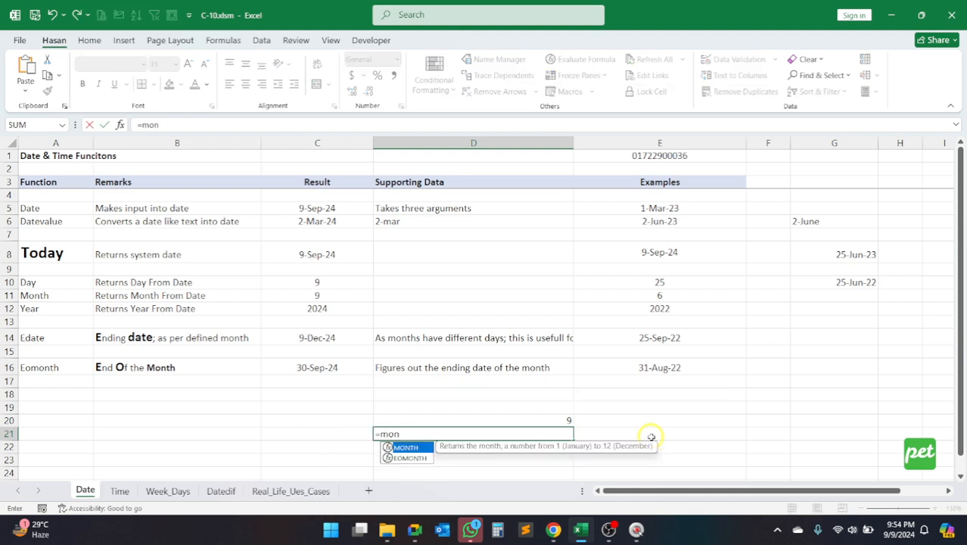
{"action": "key", "text": "Tab"}
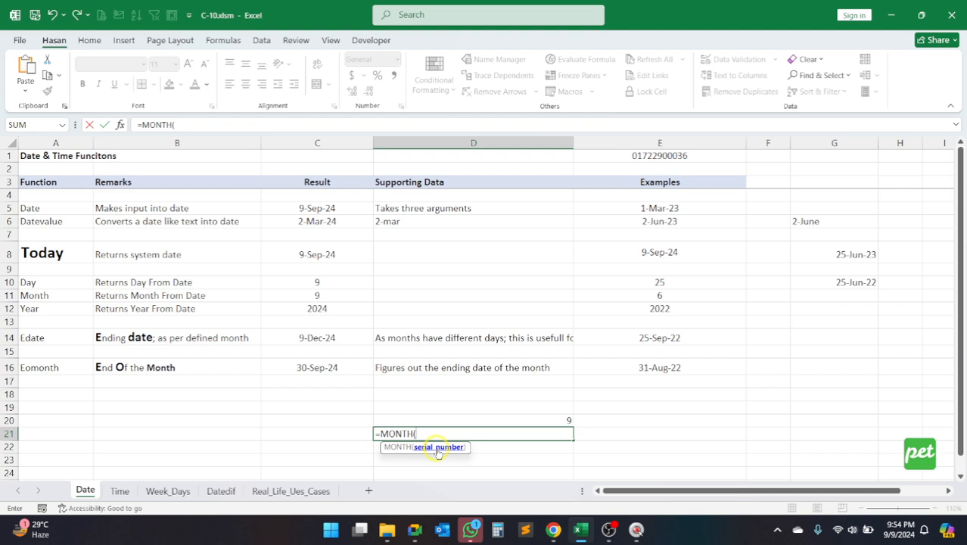
{"action": "type", "text": "today"}
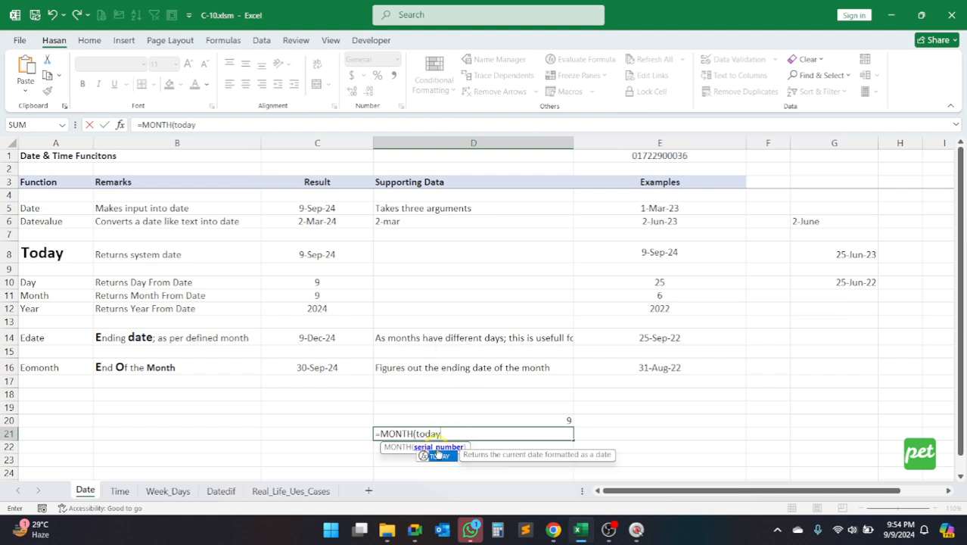
{"action": "double_click", "coordinate": [438, 455]}
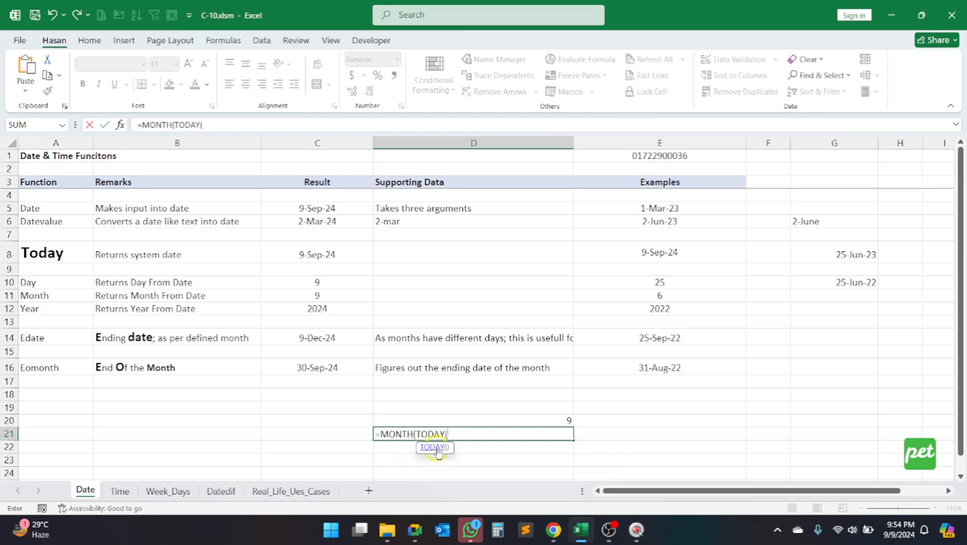
{"action": "type", "text": ")"}
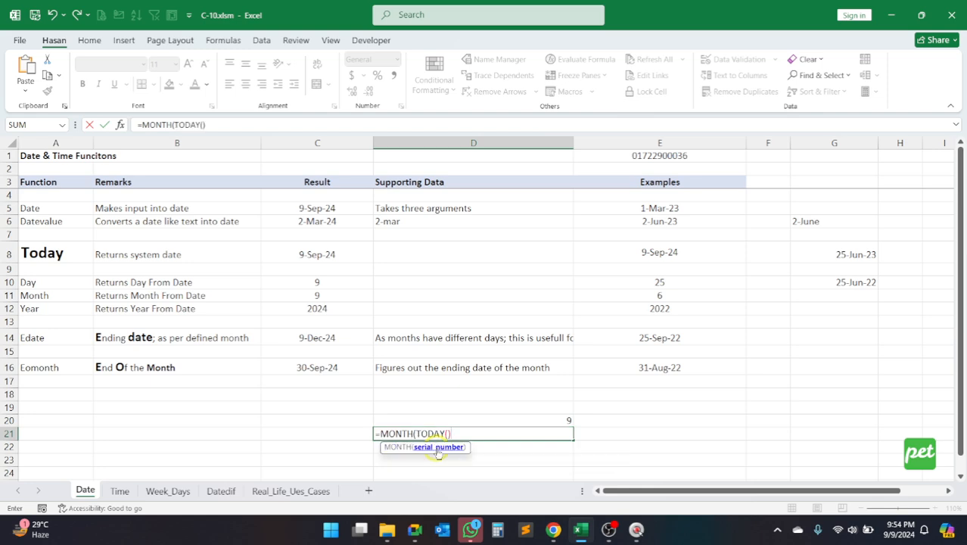
{"action": "type", "text": ")"}
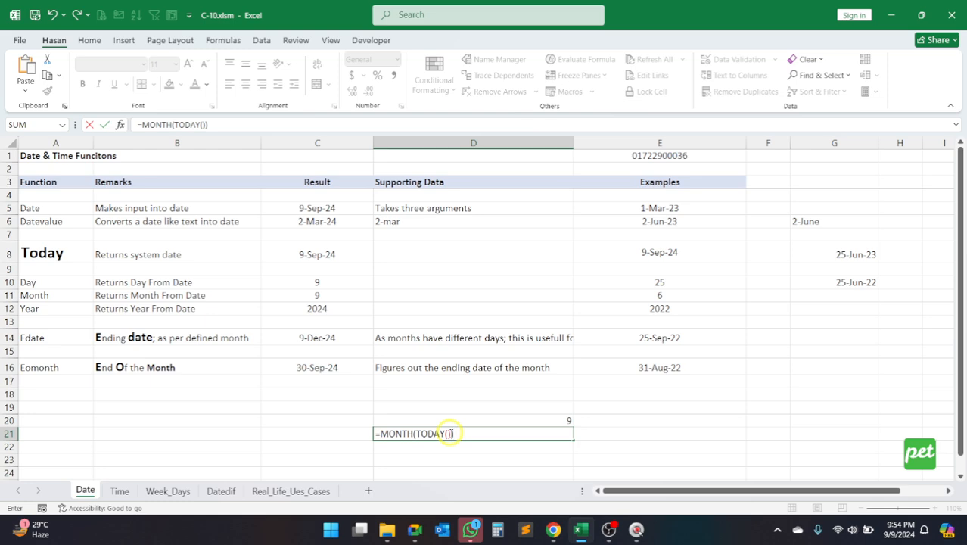
{"action": "double_click", "coordinate": [420, 432]}
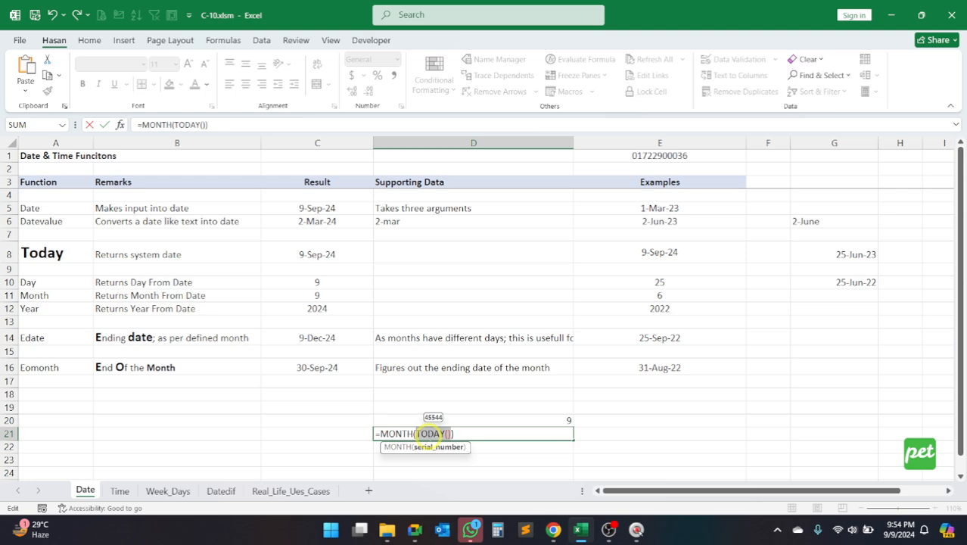
{"action": "key", "text": "Return"}
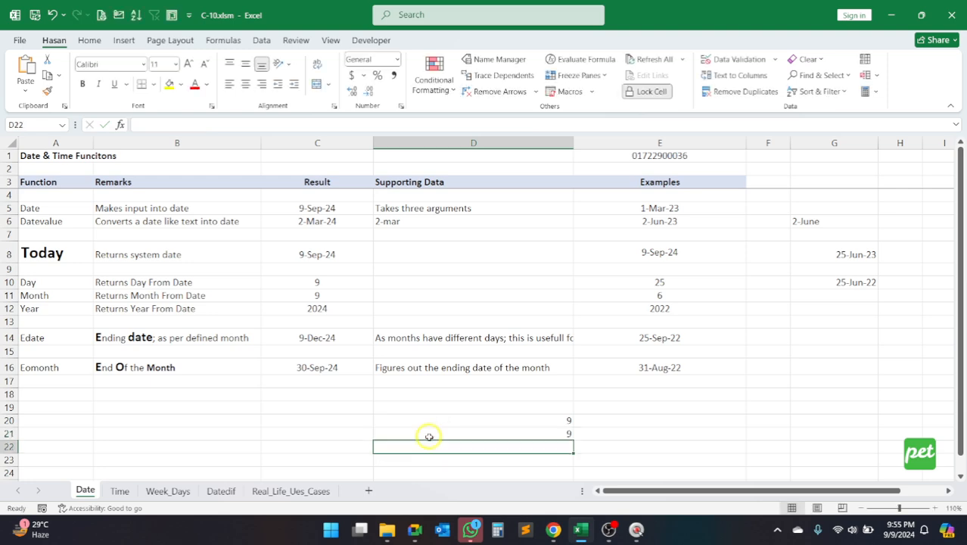
Step: Compare the DAY formula in D20 with the MONTH formula in D21 by inspecting each cell
{"action": "left_click_drag", "start_coordinate": [559, 420], "coordinate": [560, 429]}
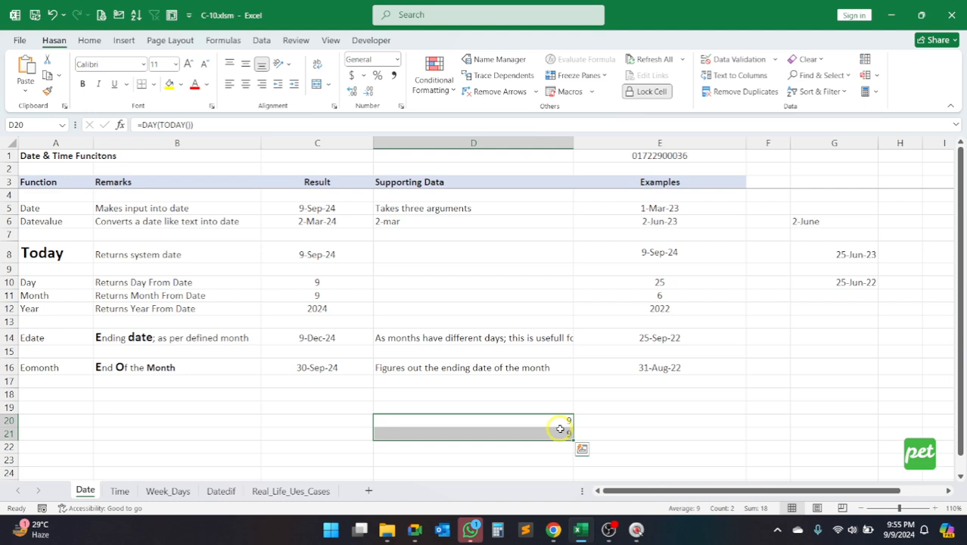
{"action": "left_click", "coordinate": [534, 433]}
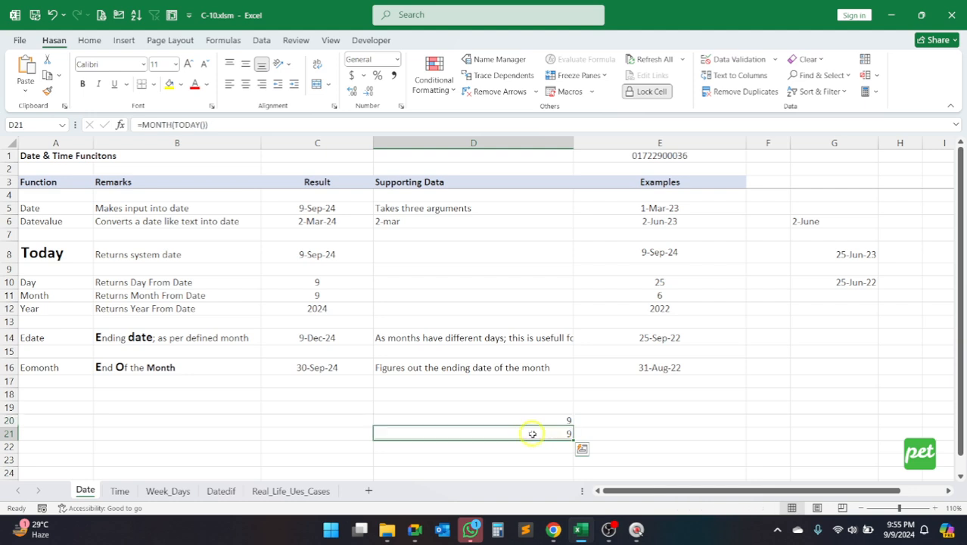
{"action": "left_click", "coordinate": [517, 418]}
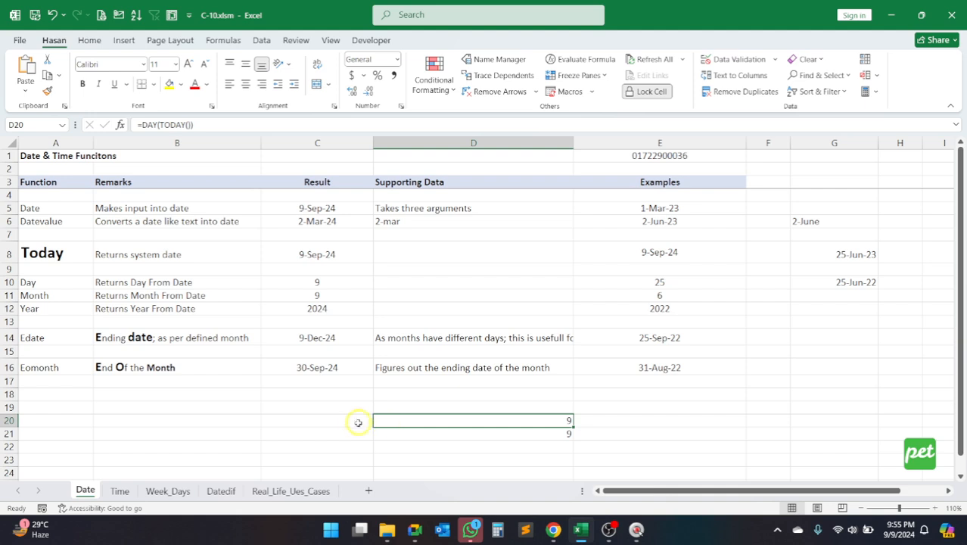
{"action": "left_click", "coordinate": [502, 432]}
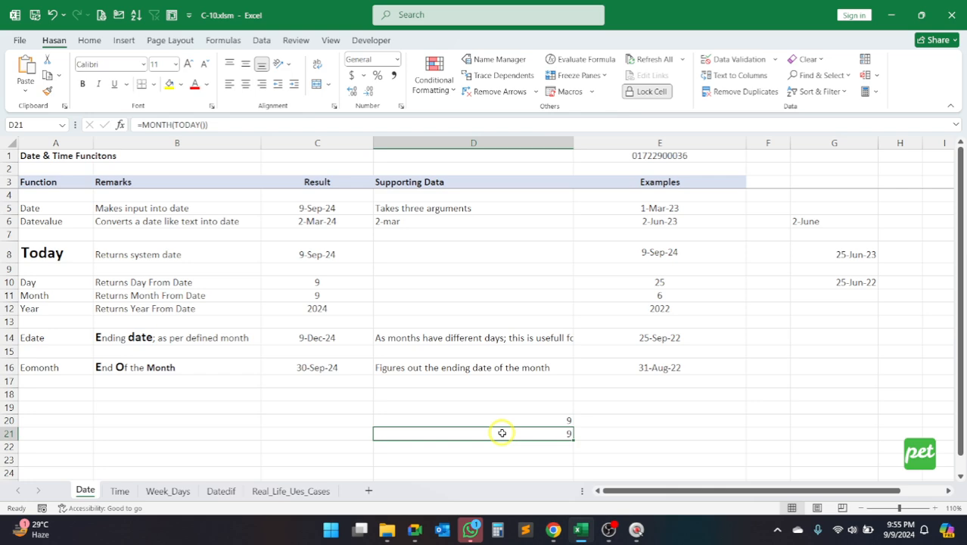
{"action": "left_click_drag", "start_coordinate": [412, 420], "coordinate": [416, 437]}
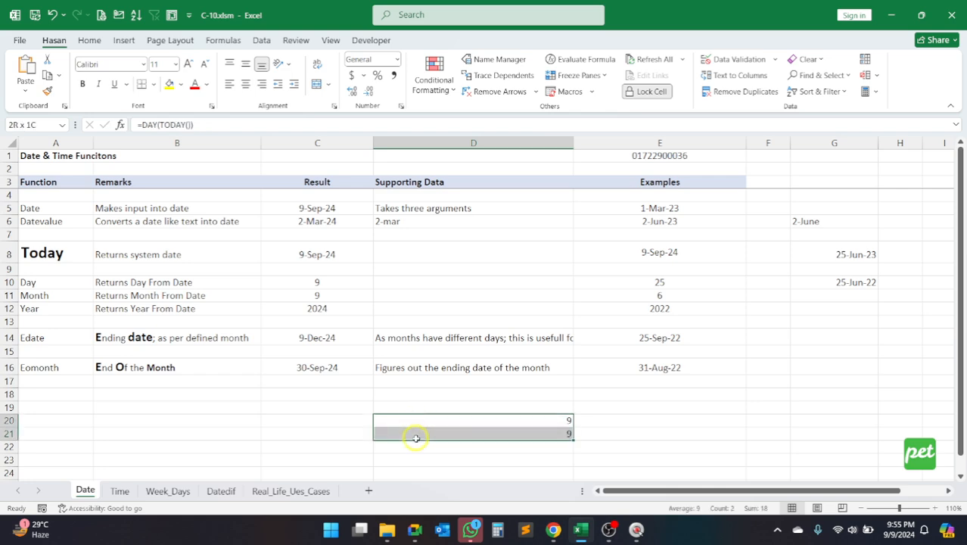
{"action": "left_click", "coordinate": [518, 421]}
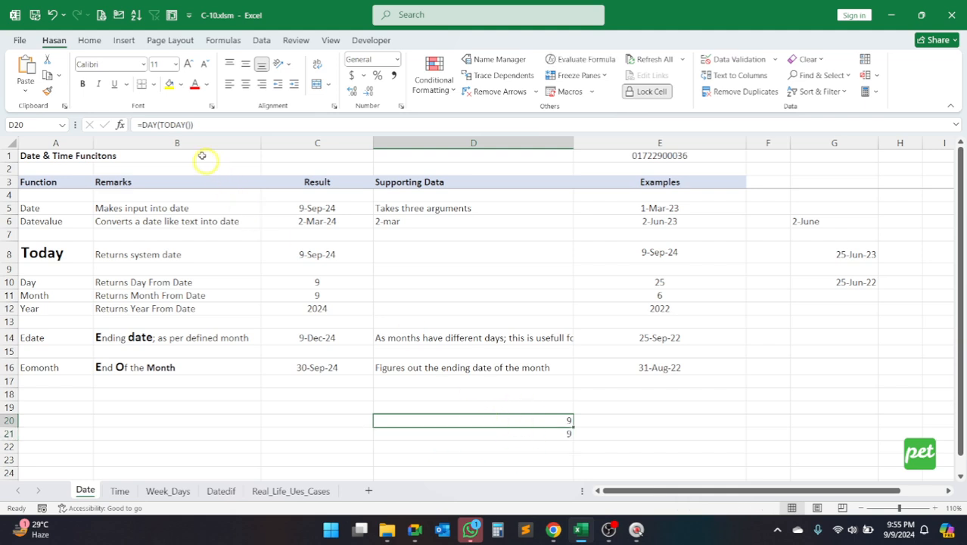
{"action": "left_click", "coordinate": [495, 433]}
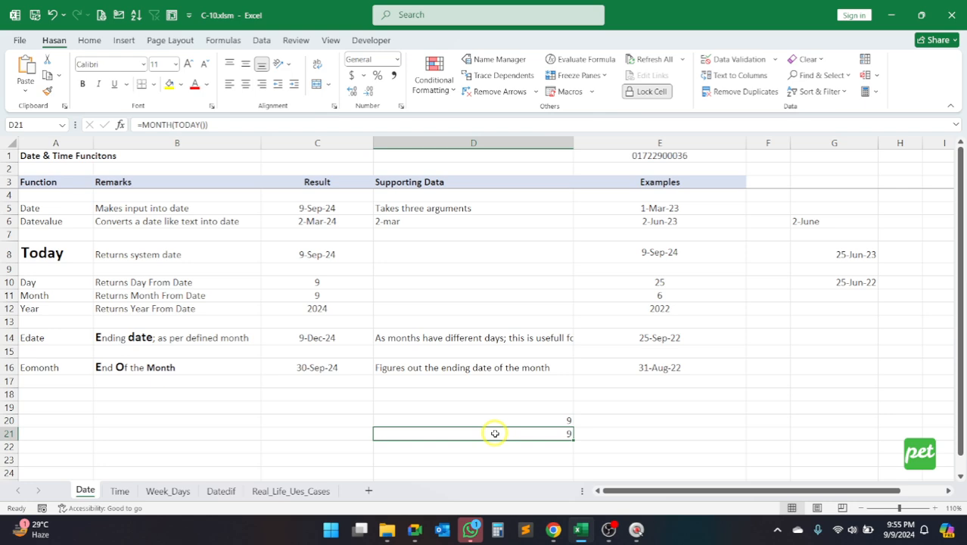
{"action": "left_click", "coordinate": [549, 420]}
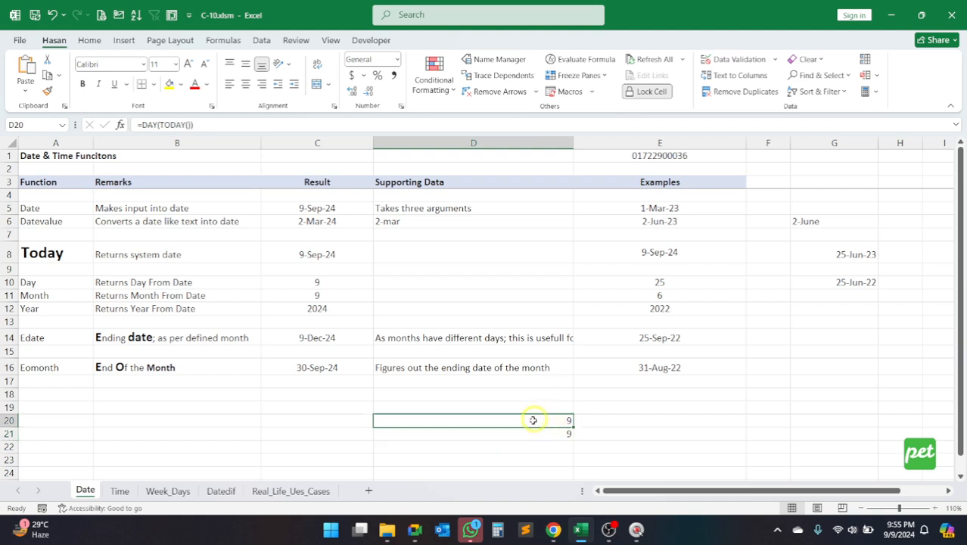
Step: Label the two practice results by entering Day in C20 and Month in C21
{"action": "left_click", "coordinate": [337, 422]}
{"action": "type", "text": "Day"}
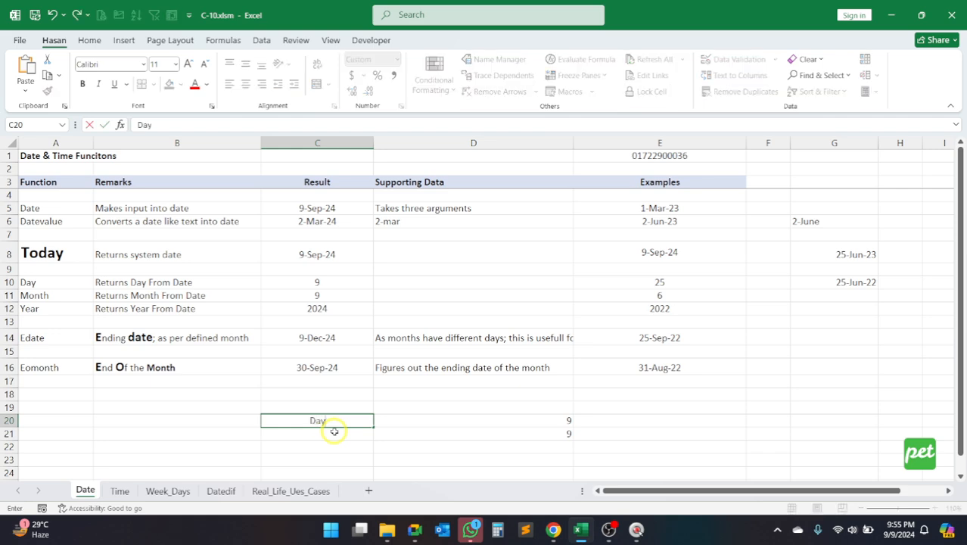
{"action": "key", "text": "Return"}
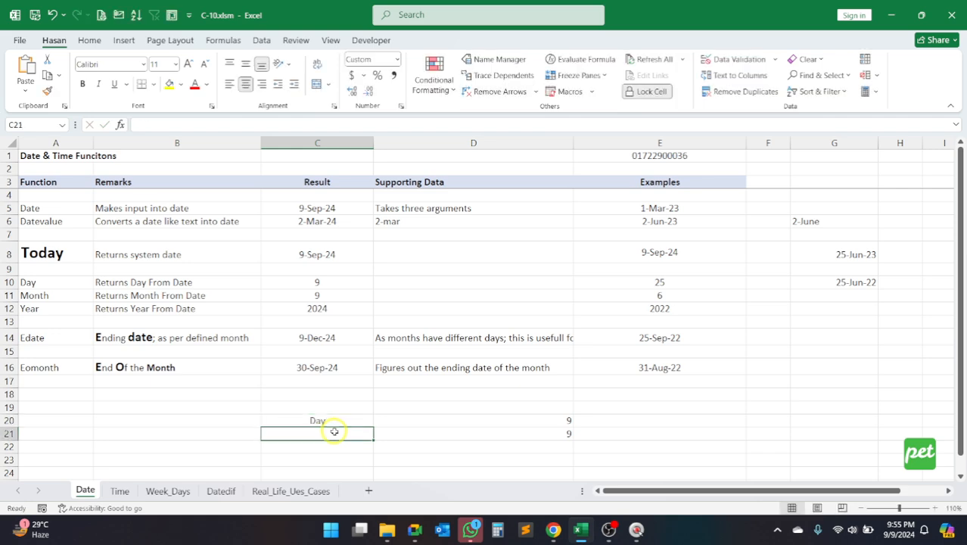
{"action": "type", "text": "Month"}
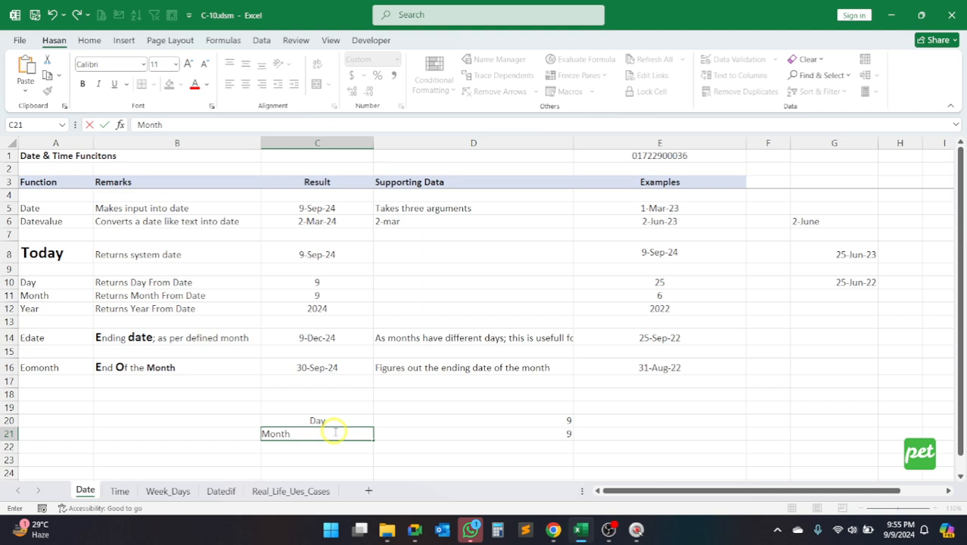
{"action": "key", "text": "Return"}
{"action": "left_click", "coordinate": [312, 420]}
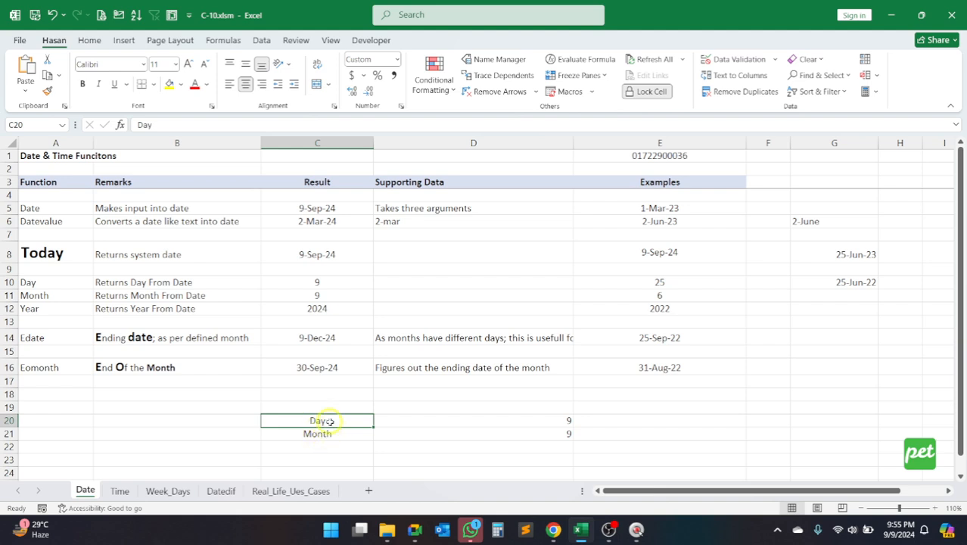
{"action": "left_click", "coordinate": [337, 421]}
{"action": "type", "text": "Day"}
{"action": "key", "text": "Return"}
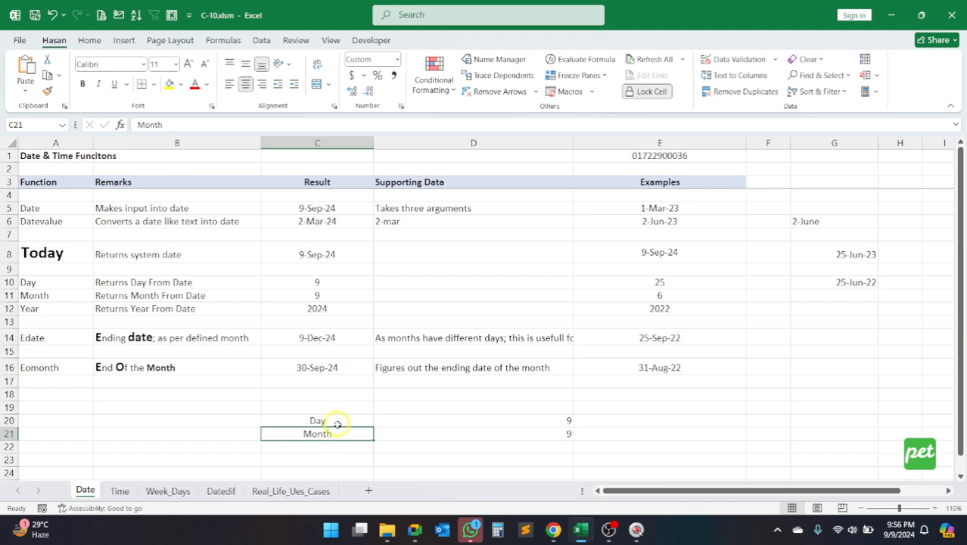
Step: Review the labelled results in rows 20 and 21, examining the full MONTH expression in D21 without editing it
{"action": "left_click", "coordinate": [337, 423]}
{"action": "left_click", "coordinate": [340, 434]}
{"action": "left_click", "coordinate": [447, 434]}
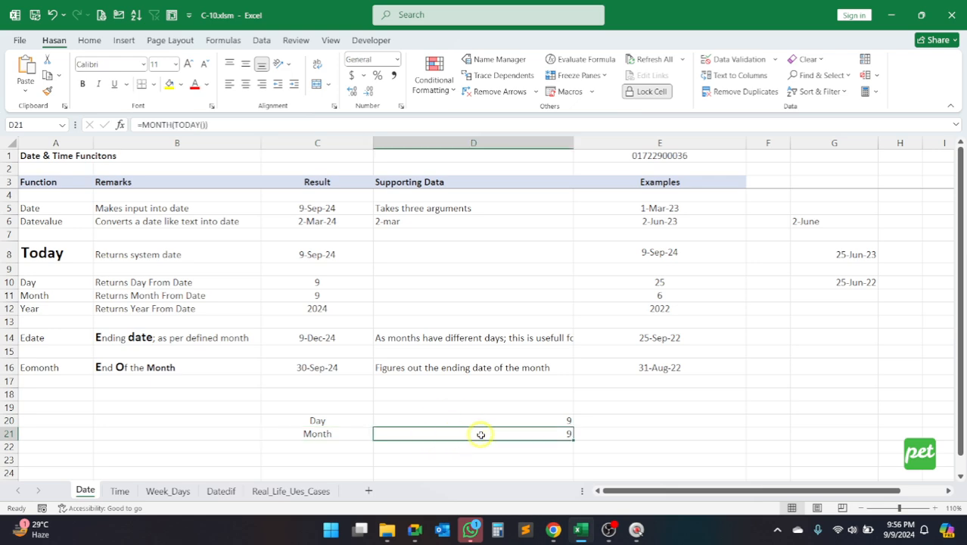
{"action": "mouse_move", "coordinate": [142, 125]}
{"action": "left_mouse_down"}
{"action": "mouse_move", "coordinate": [225, 124]}
{"action": "mouse_move", "coordinate": [125, 127]}
{"action": "left_mouse_up"}
{"action": "left_click", "coordinate": [255, 127]}
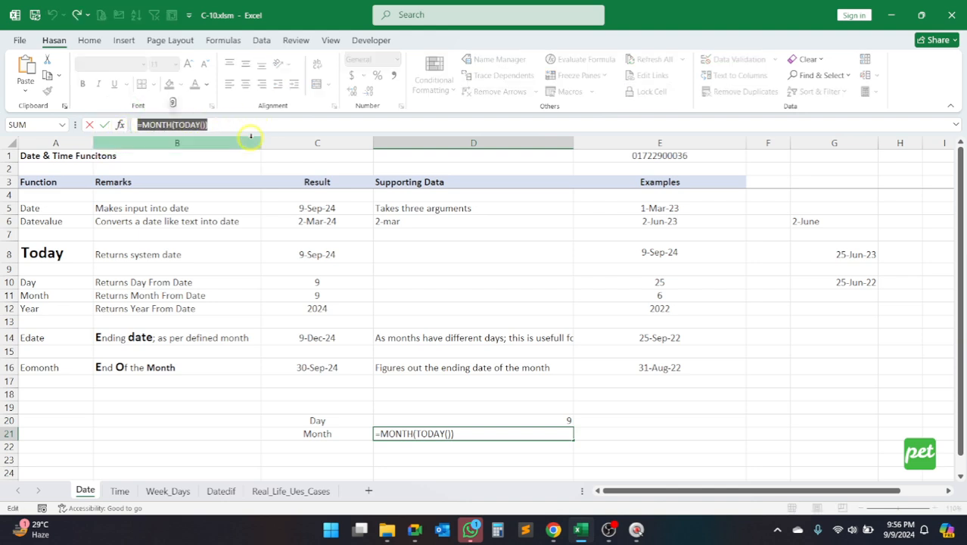
{"action": "key", "text": "Escape"}
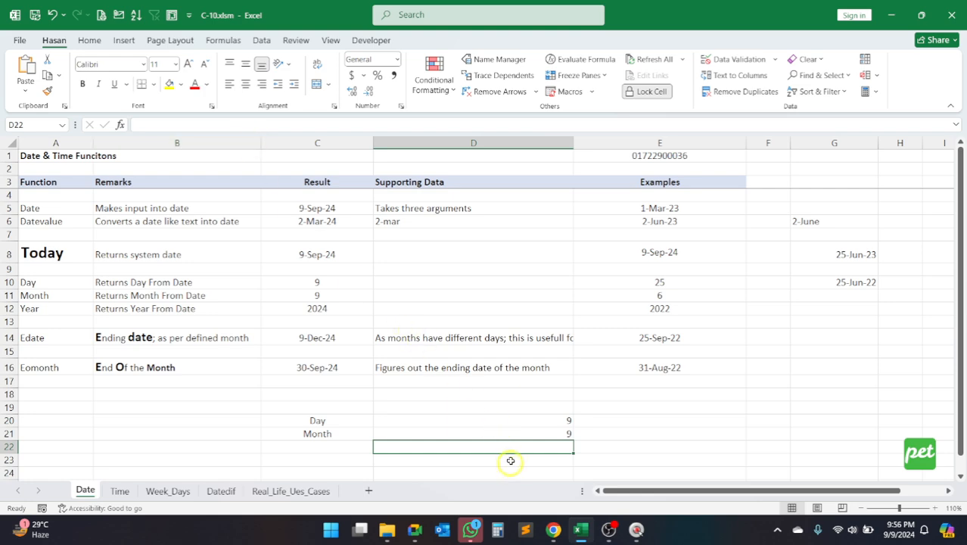
{"action": "left_click", "coordinate": [480, 421]}
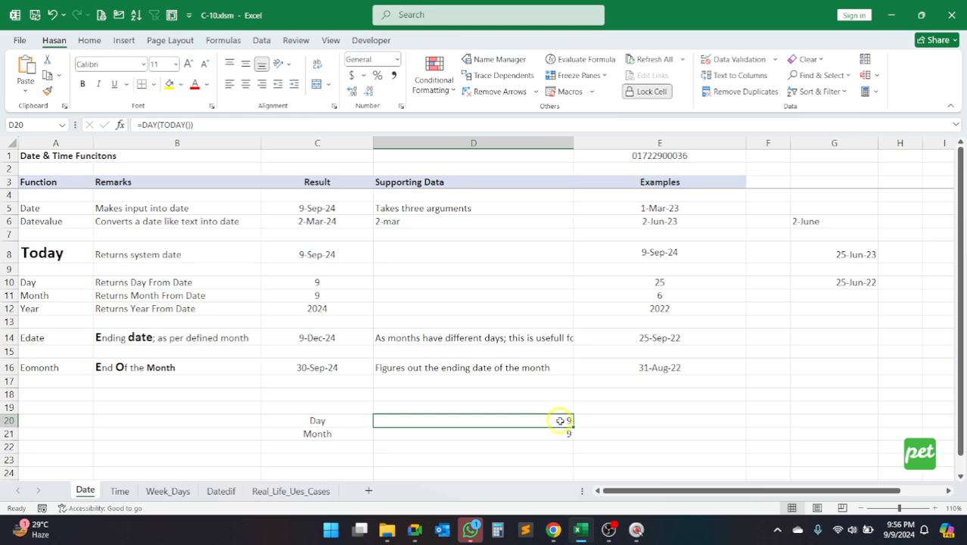
{"action": "left_click", "coordinate": [535, 433]}
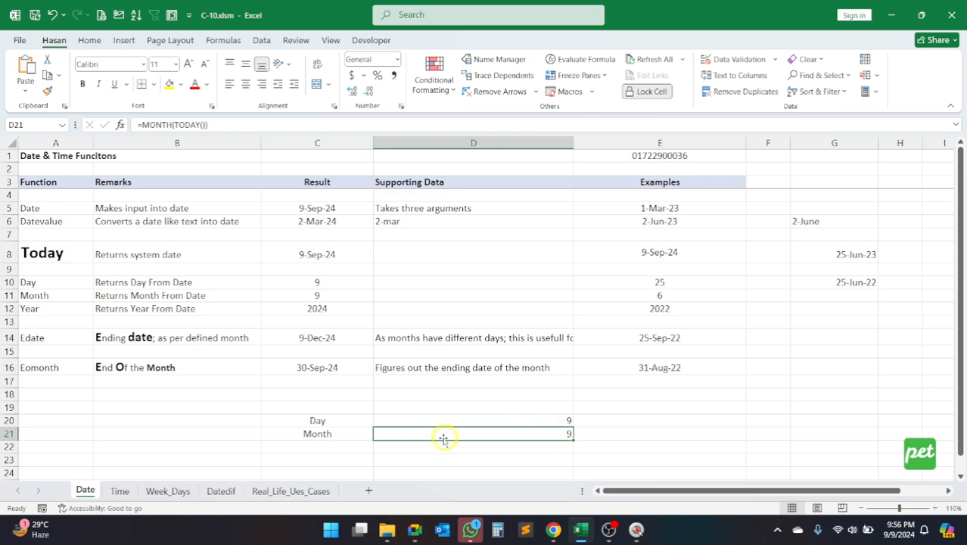
Step: Enter the label Year in C22 below the Month label
{"action": "left_click", "coordinate": [334, 446]}
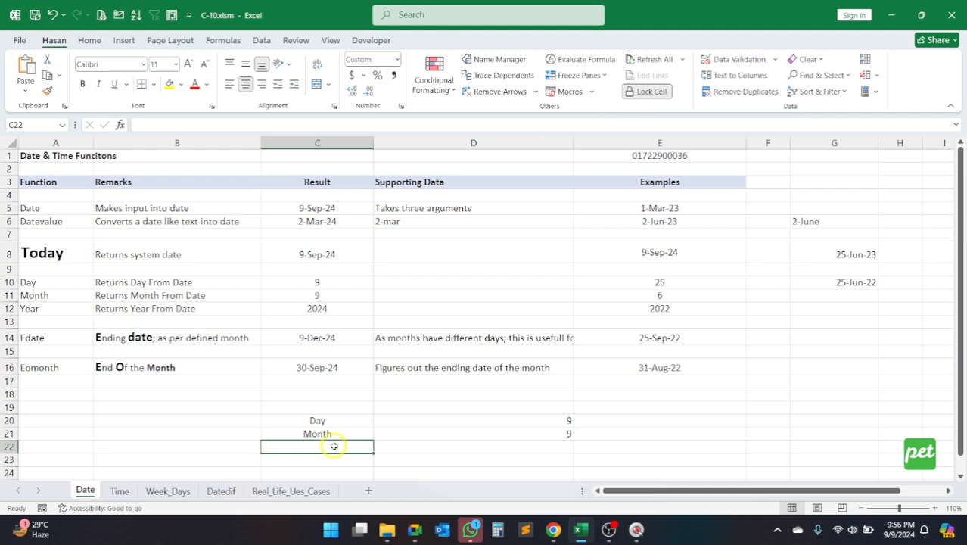
{"action": "type", "text": "Year"}
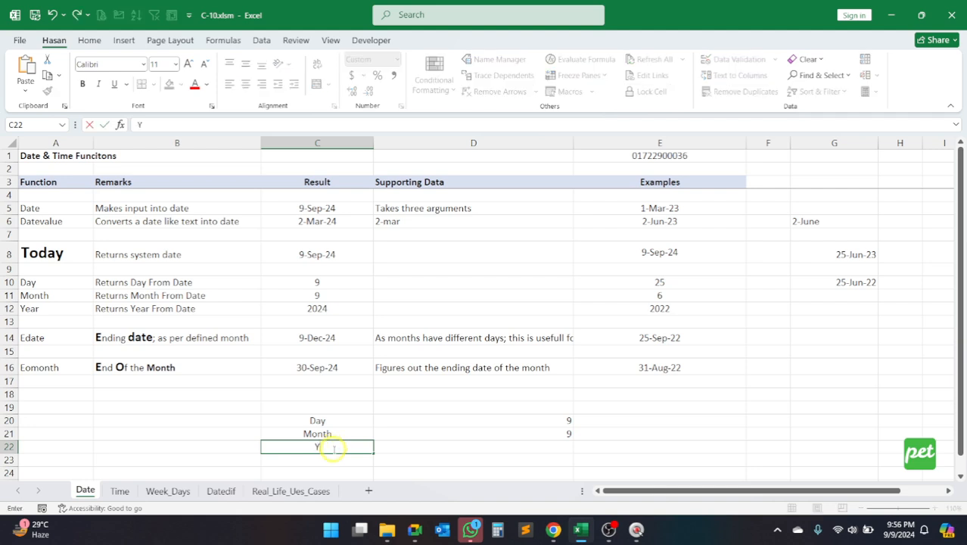
{"action": "key", "text": "Return"}
Step: Enter year(today()) in D22 beside the Year label
{"action": "key", "text": "Up"}
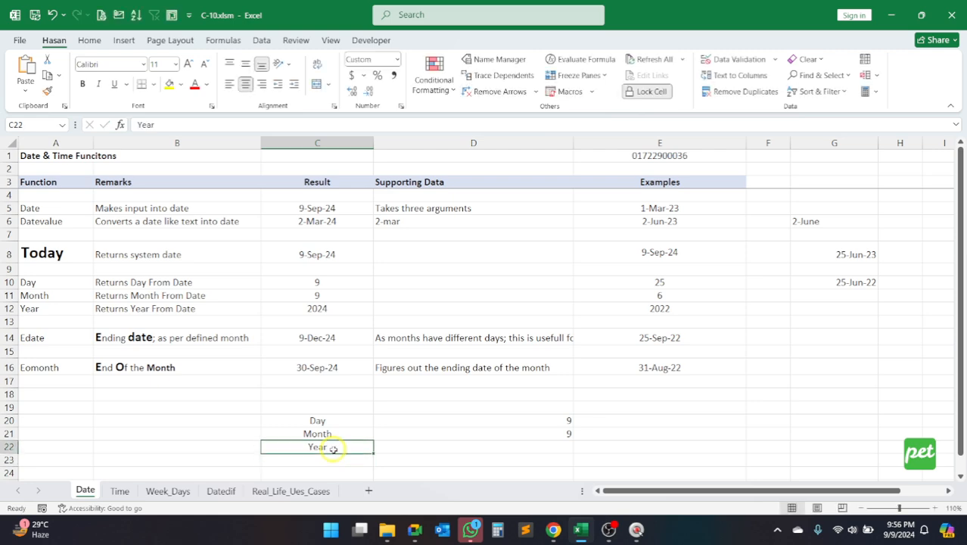
{"action": "key", "text": "Right"}
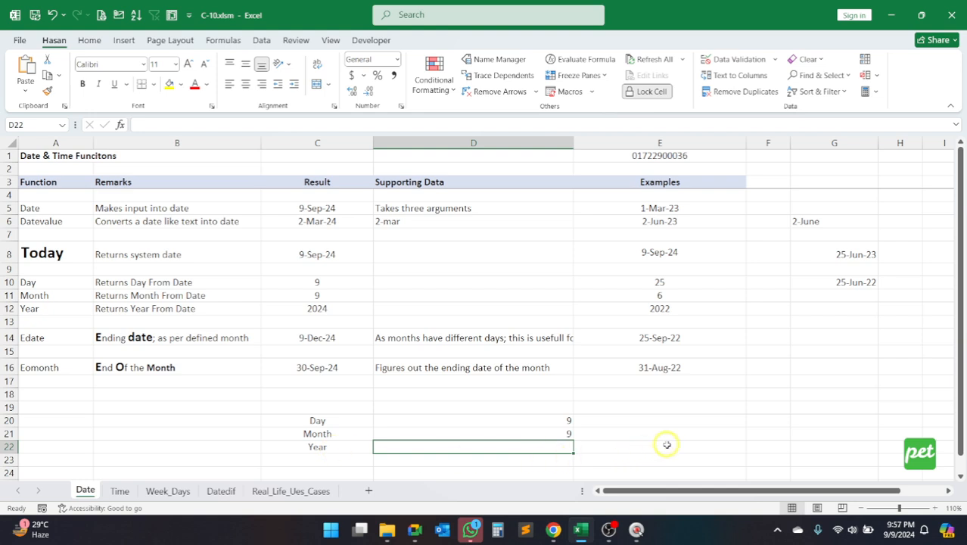
{"action": "type", "text": "yea"}
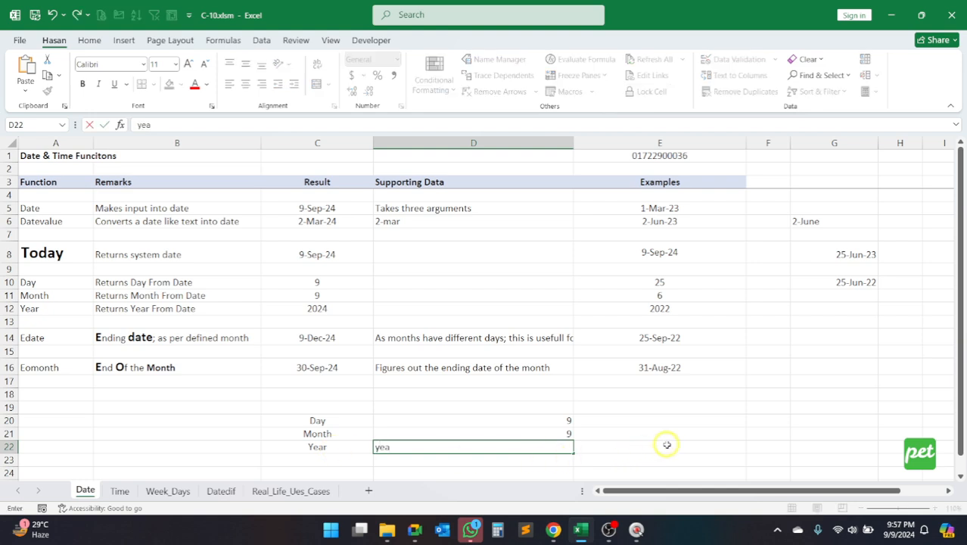
{"action": "type", "text": "r(today())"}
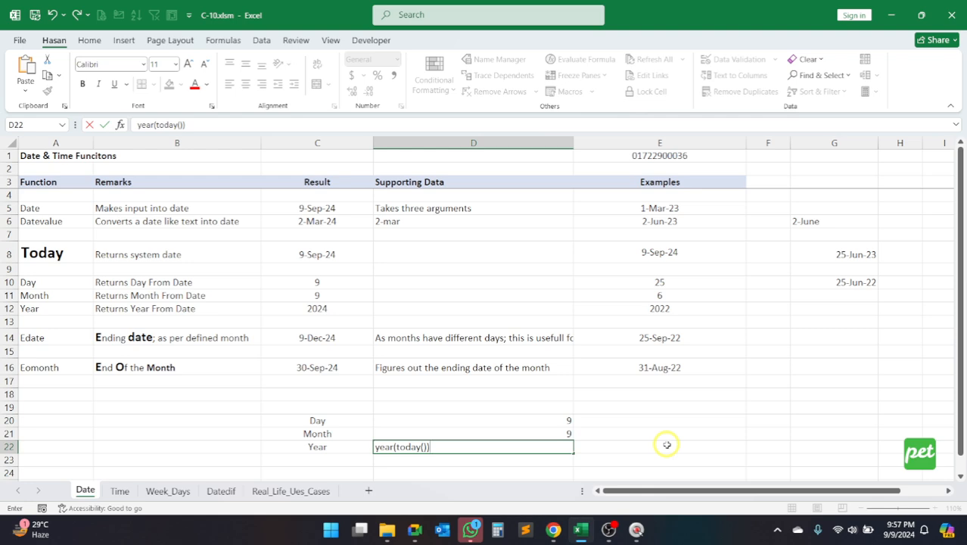
{"action": "key", "text": "Return"}
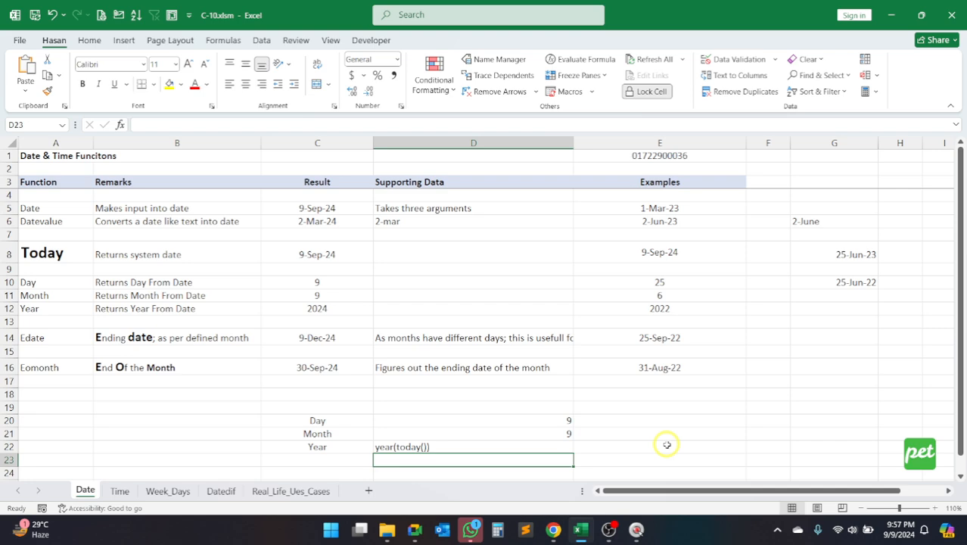
Step: Add the missing equals sign to the D22 entry so it becomes the formula =YEAR(TODAY())
{"action": "left_click", "coordinate": [449, 447]}
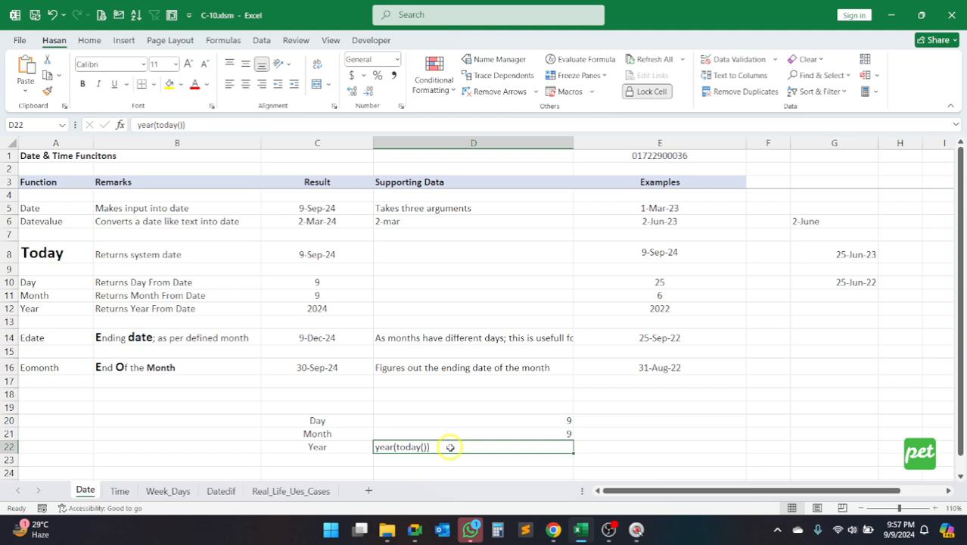
{"action": "left_click", "coordinate": [136, 124]}
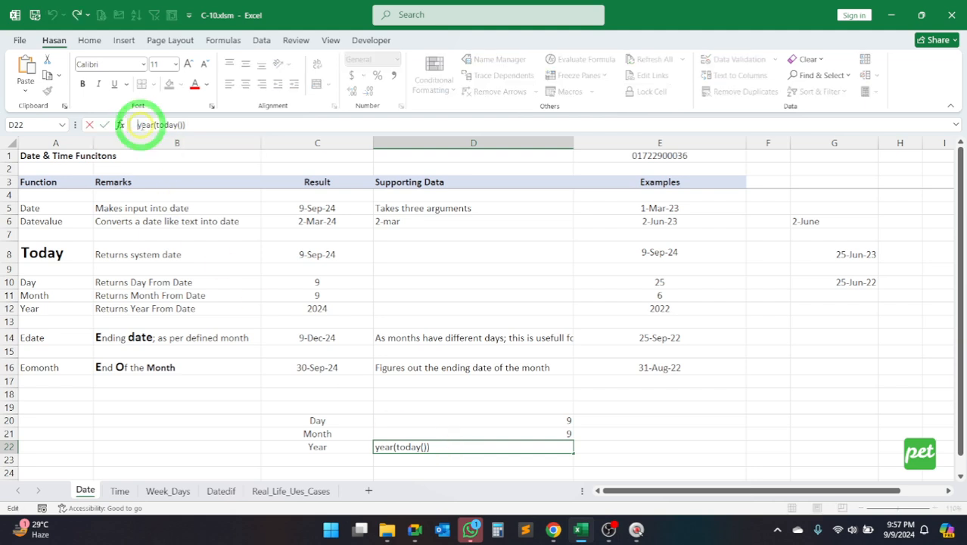
{"action": "type", "text": "="}
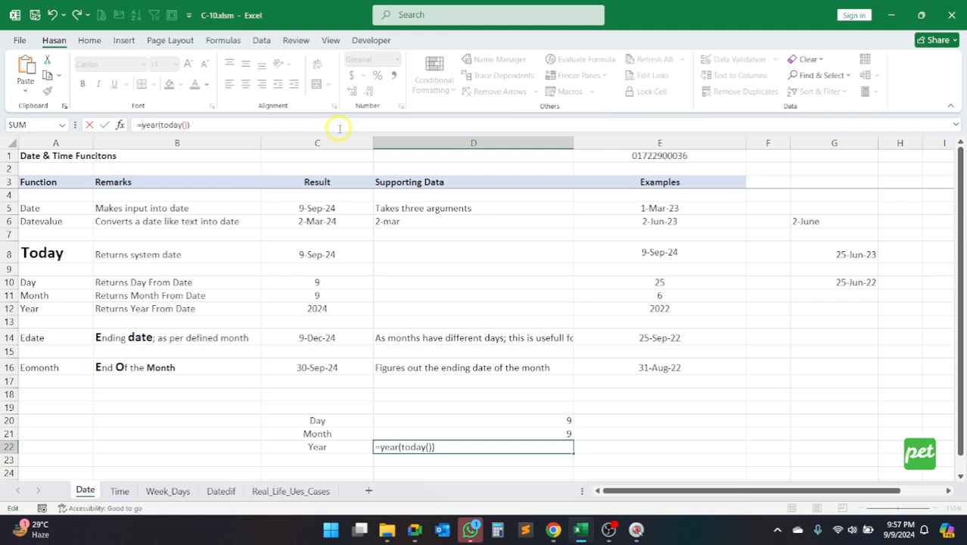
{"action": "key", "text": "Return"}
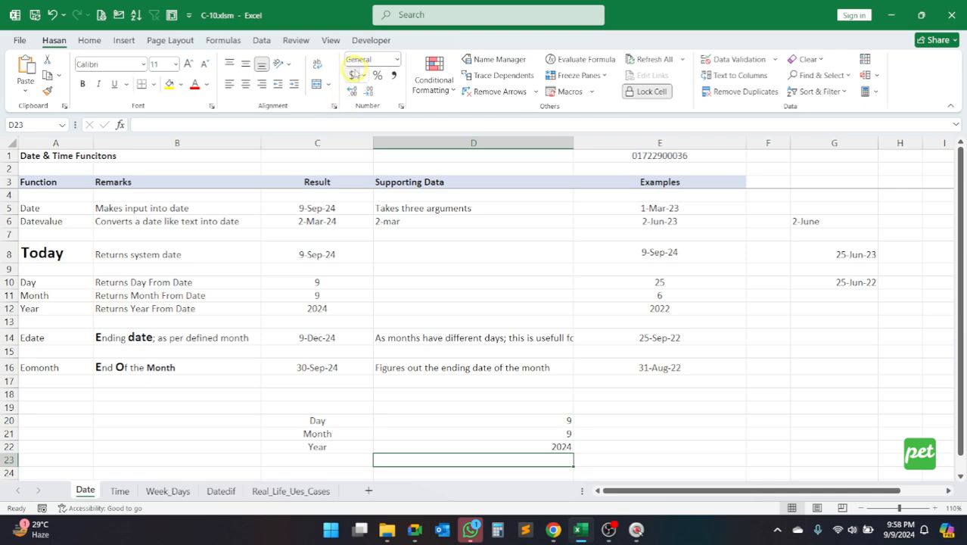
Step: Review the Year row and examine the nested TODAY() argument of the D22 formula without editing it
{"action": "left_click", "coordinate": [452, 445]}
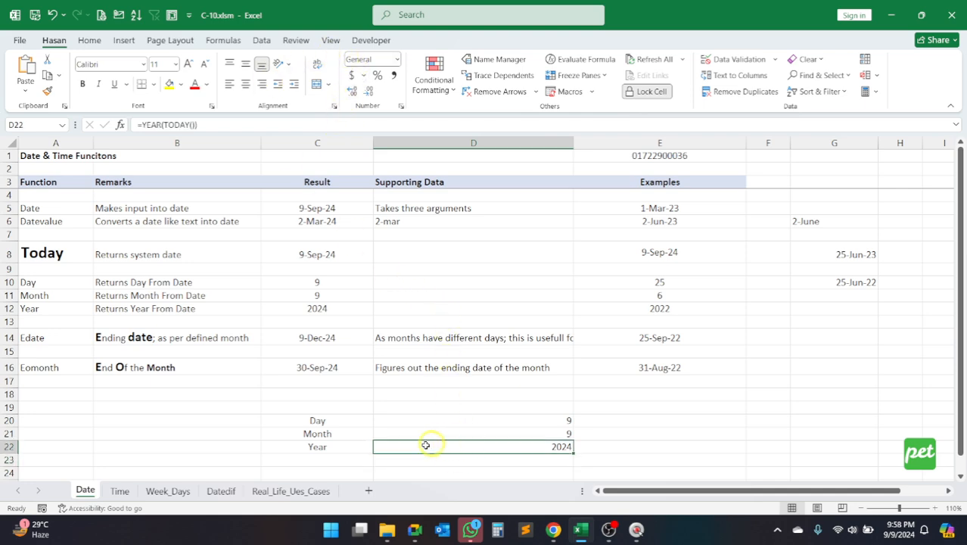
{"action": "left_click", "coordinate": [303, 447]}
{"action": "left_click_drag", "start_coordinate": [305, 447], "coordinate": [466, 447]}
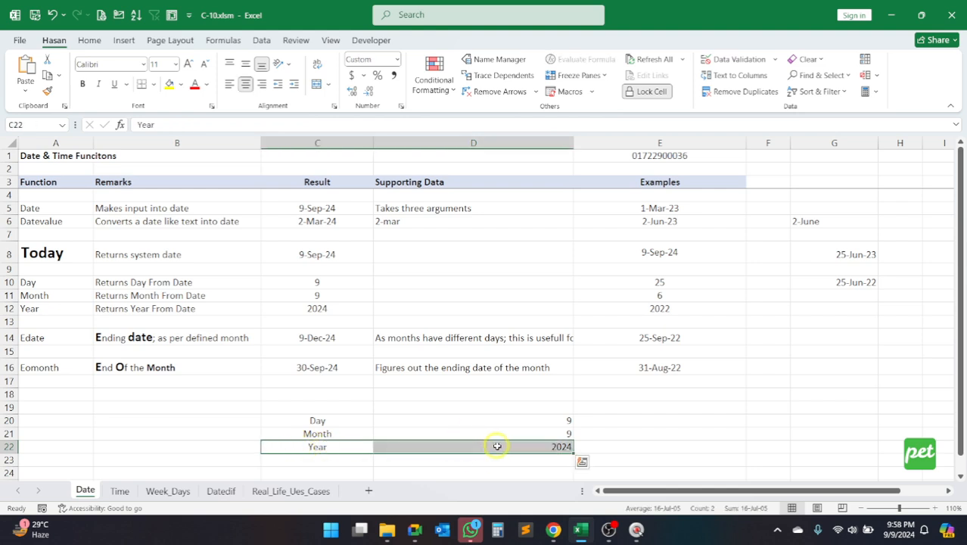
{"action": "left_click", "coordinate": [500, 446]}
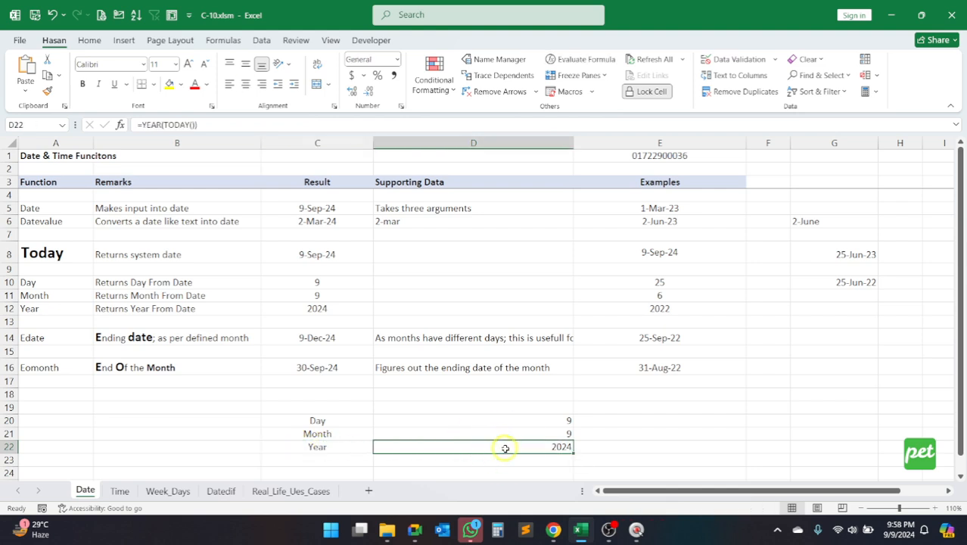
{"action": "double_click", "coordinate": [172, 124]}
{"action": "left_click_drag", "start_coordinate": [172, 124], "coordinate": [203, 124]}
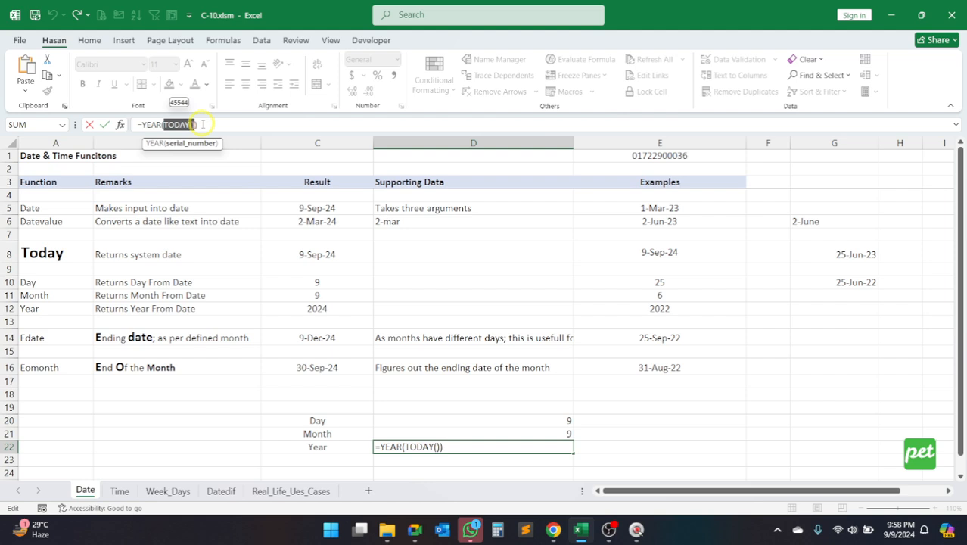
{"action": "key", "text": "Return"}
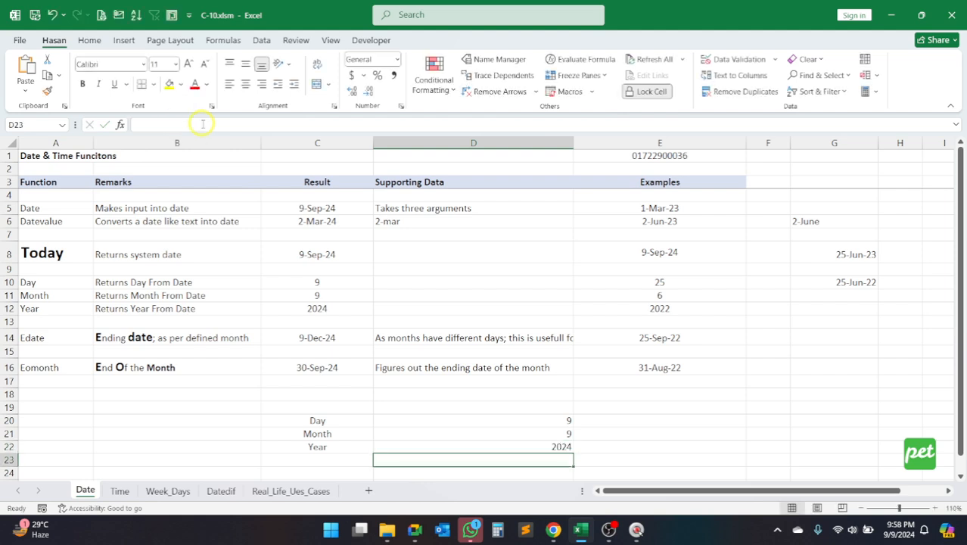
Step: Enter the formula =TODAY() in F19
{"action": "left_click", "coordinate": [764, 409]}
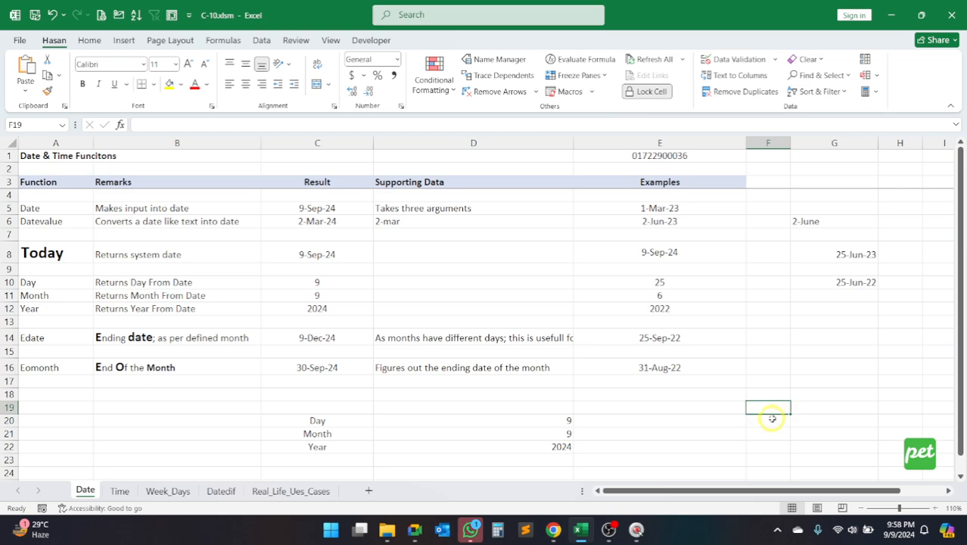
{"action": "type", "text": "="}
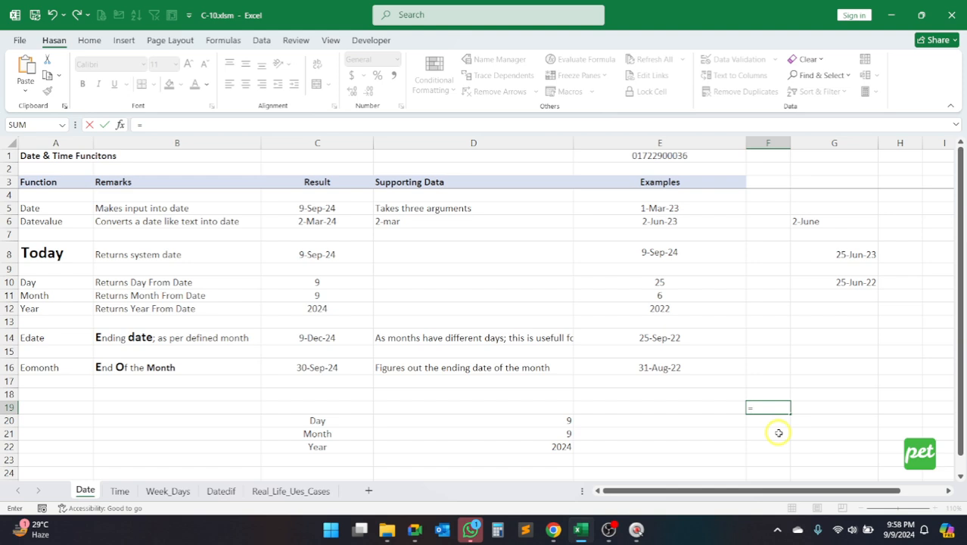
{"action": "type", "text": "tod"}
{"action": "key", "text": "Tab"}
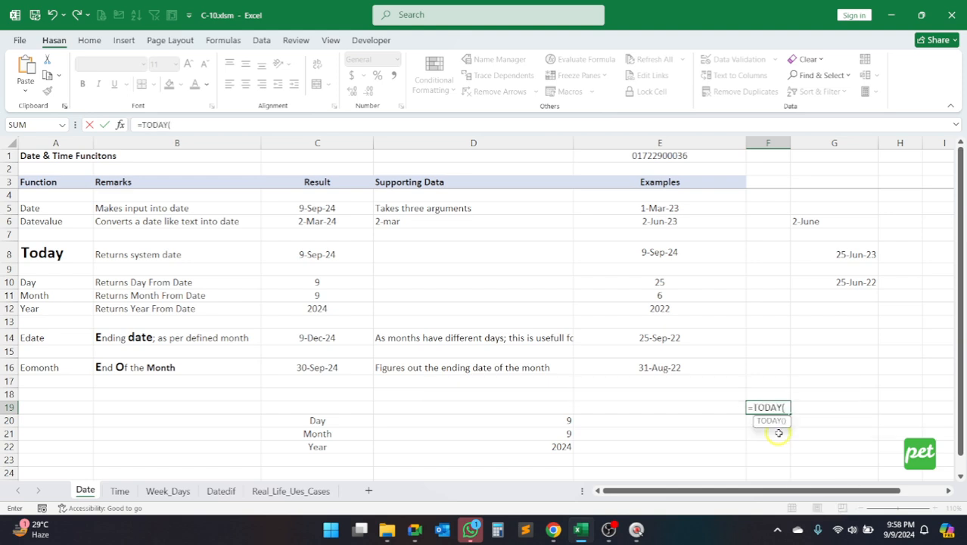
{"action": "type", "text": ")"}
{"action": "key", "text": "Return"}
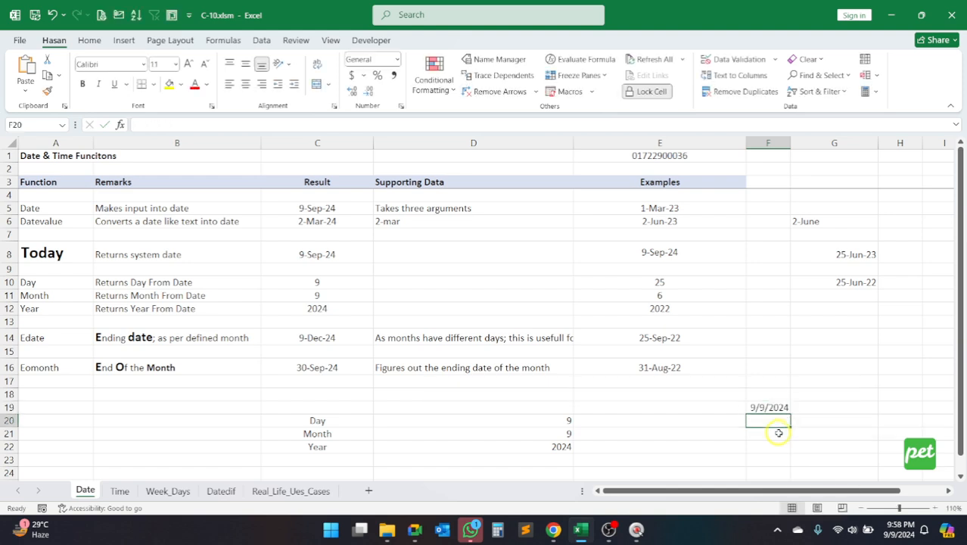
Step: Format the date in F19 as day-month-year with an abbreviated month name, and fill the cell with the standard orange
{"action": "left_click", "coordinate": [775, 408]}
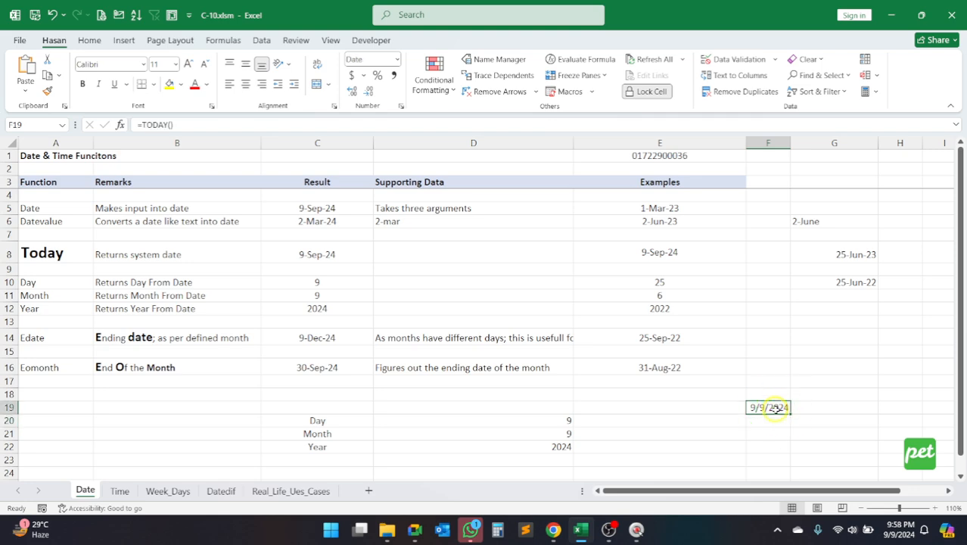
{"action": "key", "text": "ctrl+shift+3"}
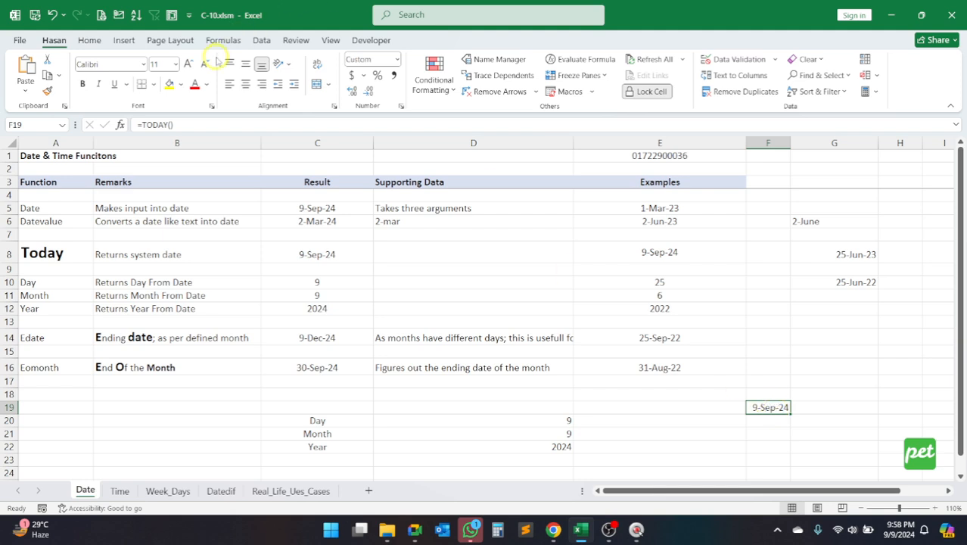
{"action": "left_click", "coordinate": [170, 83]}
{"action": "left_click", "coordinate": [181, 84]}
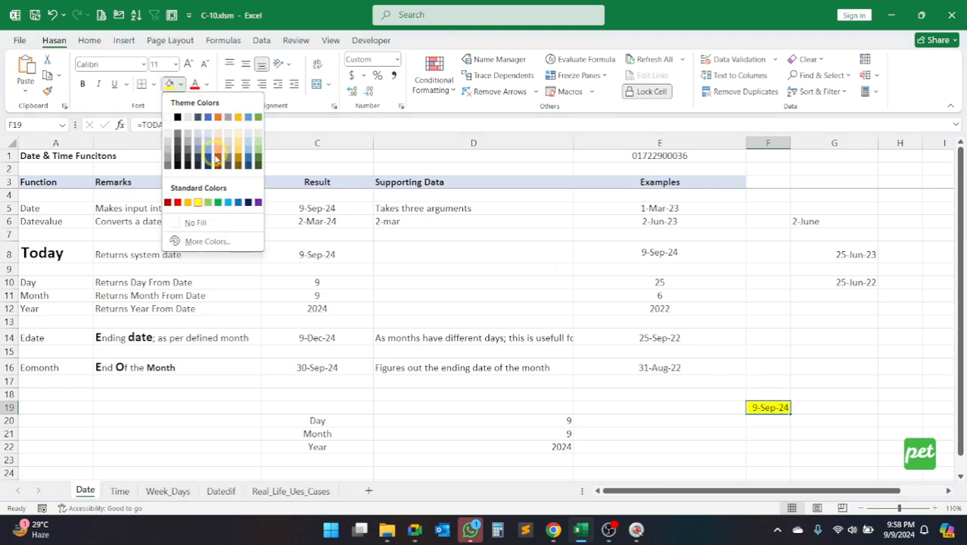
{"action": "left_click", "coordinate": [187, 202]}
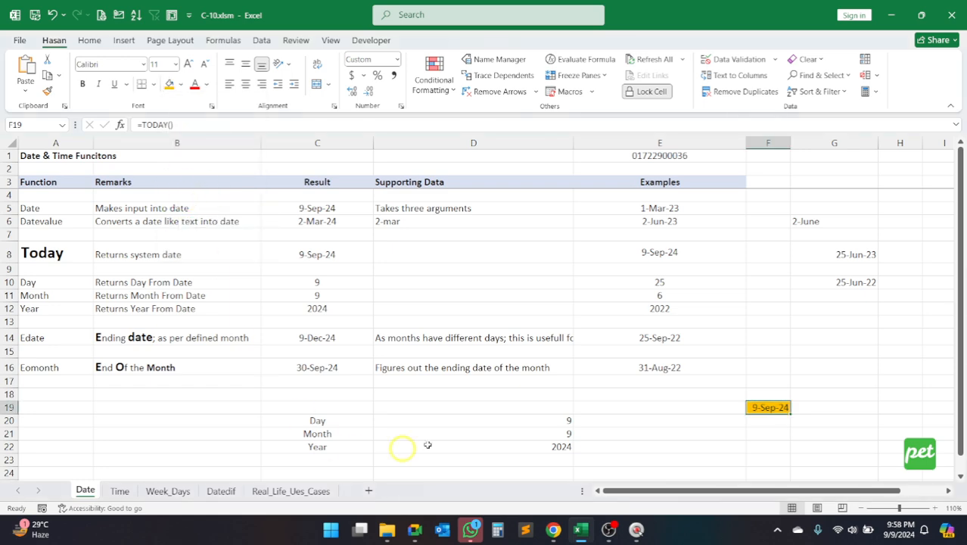
Step: Replace the DAY formula in D20 with =DAY(F19) so it refers to the highlighted date cell
{"action": "left_click", "coordinate": [522, 420]}
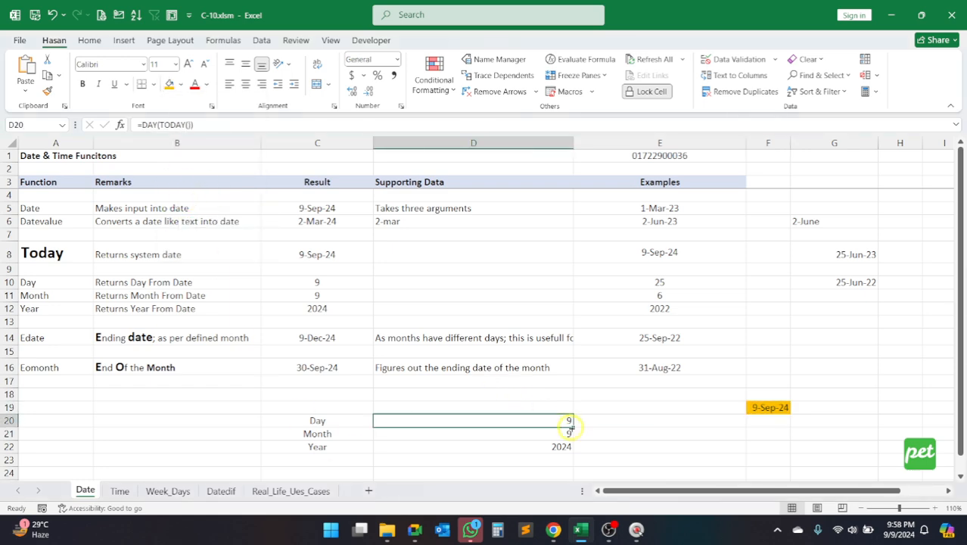
{"action": "type", "text": "=DAY("}
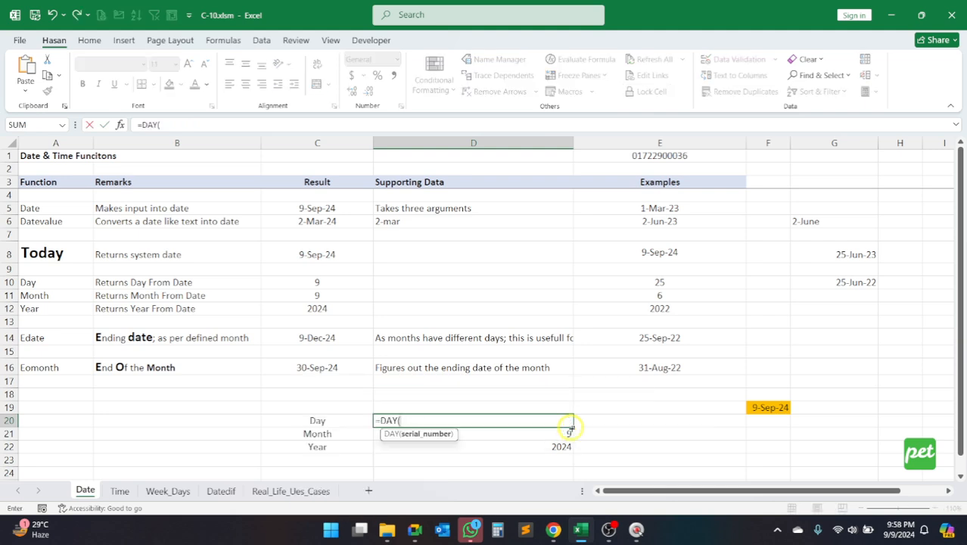
{"action": "left_click", "coordinate": [772, 408]}
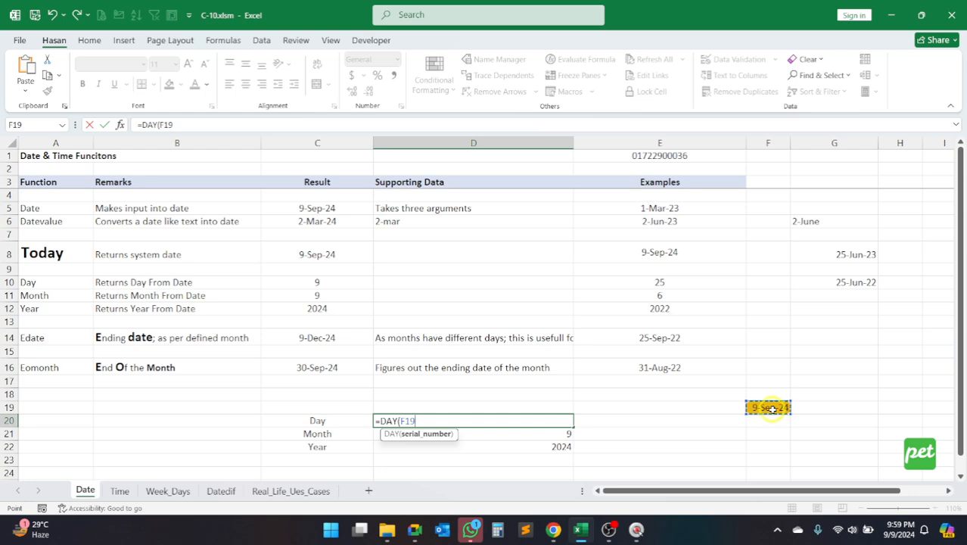
{"action": "key", "text": "Return"}
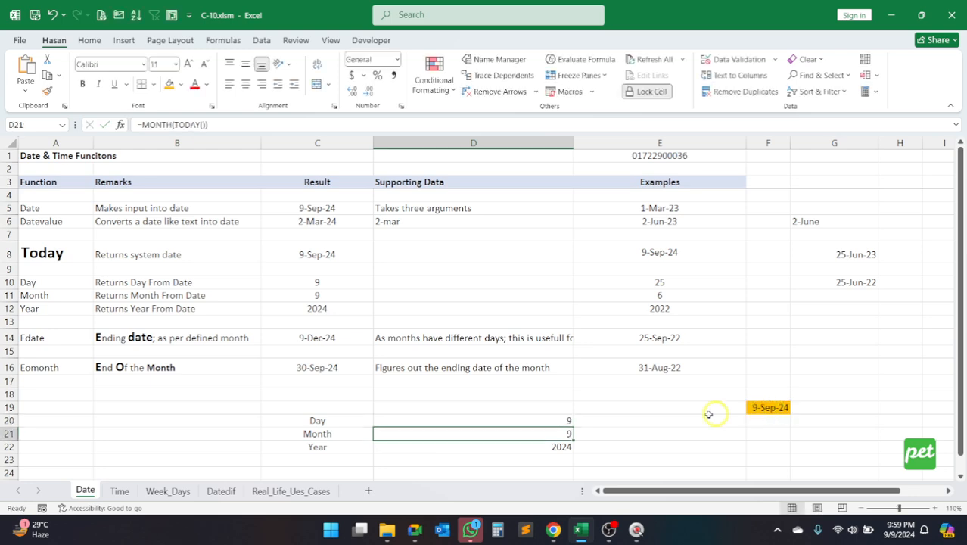
Step: Examine the DAY formula in D20 and its reference to F19 without changing it
{"action": "left_click", "coordinate": [554, 420]}
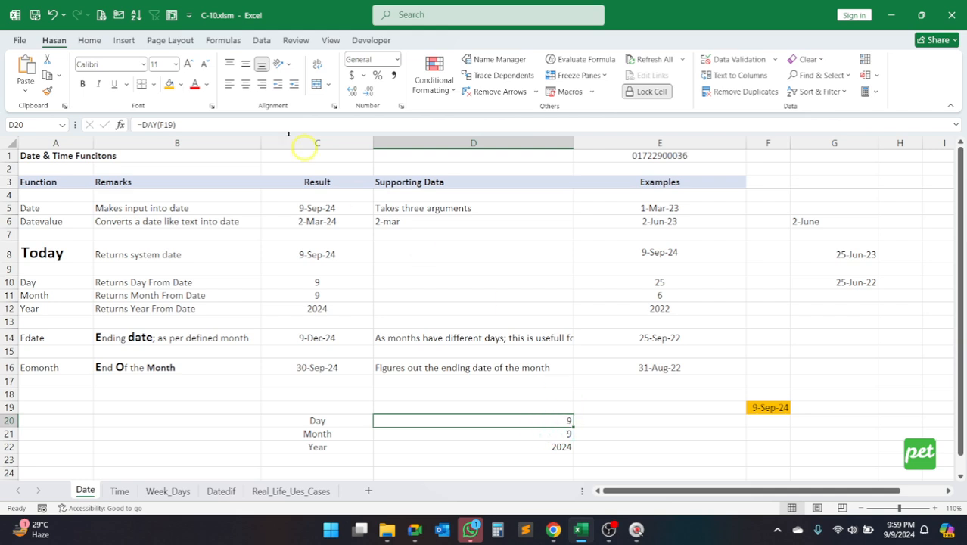
{"action": "left_click", "coordinate": [182, 125]}
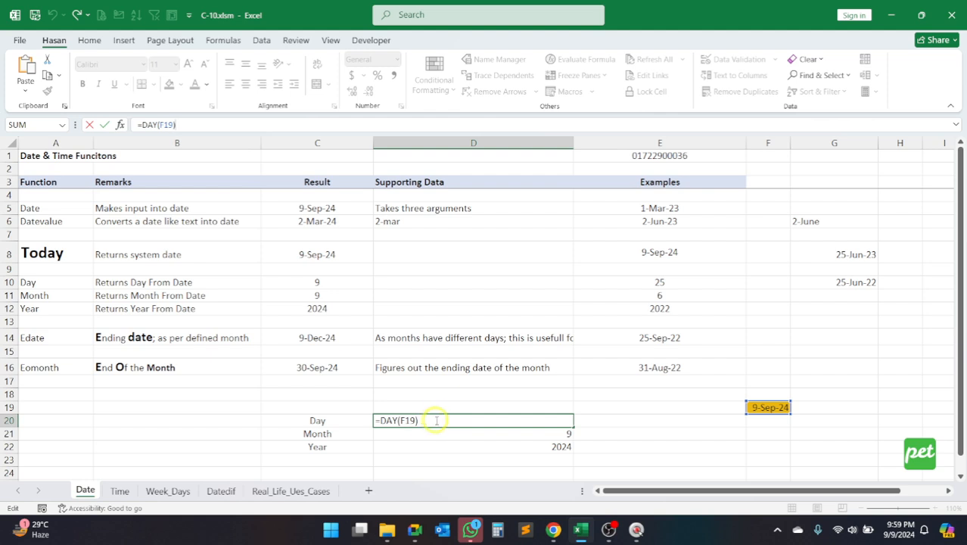
{"action": "left_click_drag", "start_coordinate": [436, 420], "coordinate": [375, 421]}
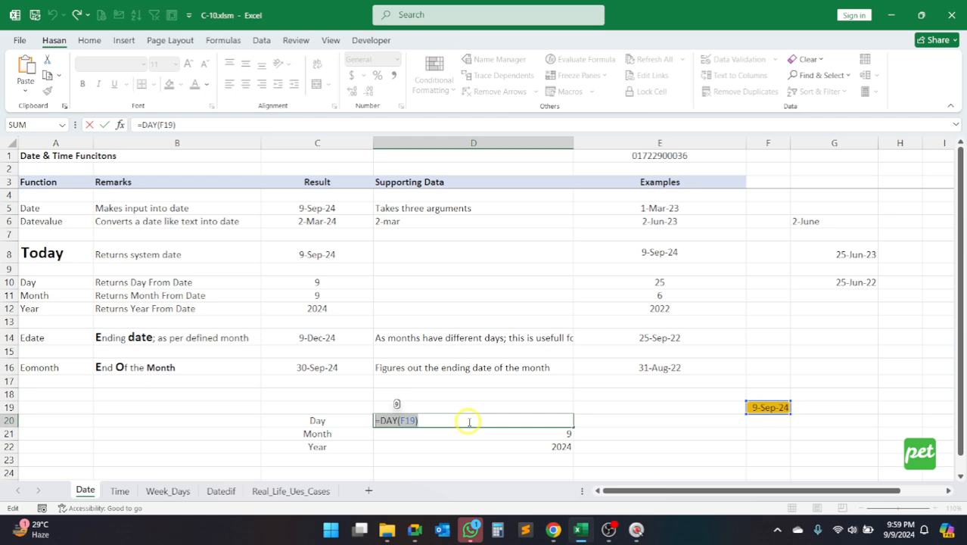
{"action": "key", "text": "Return"}
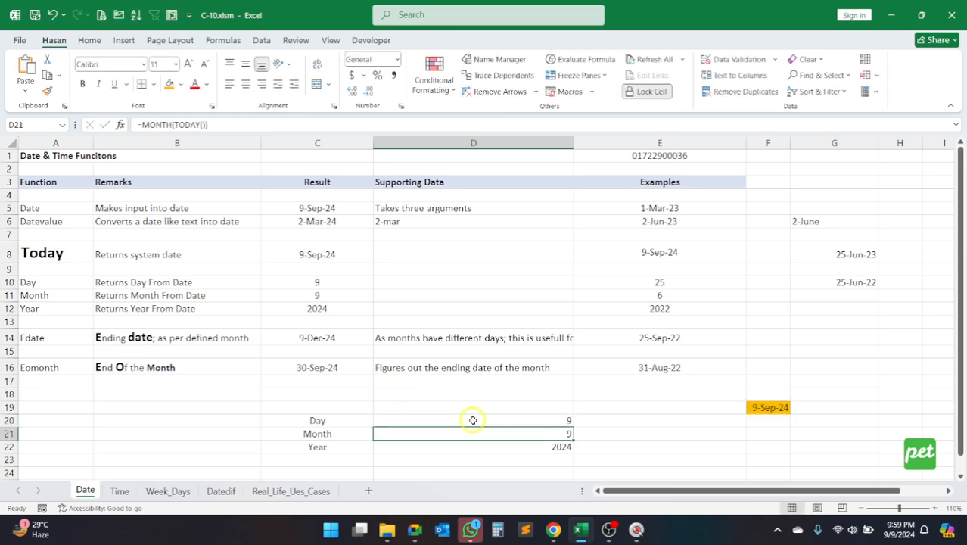
Step: Replace the MONTH formula in D21 with =MONTH(F19), referring to the highlighted date cell
{"action": "left_click", "coordinate": [470, 421]}
{"action": "left_click", "coordinate": [532, 435]}
{"action": "key", "text": "F2"}
{"action": "type", "text": "=mo"}
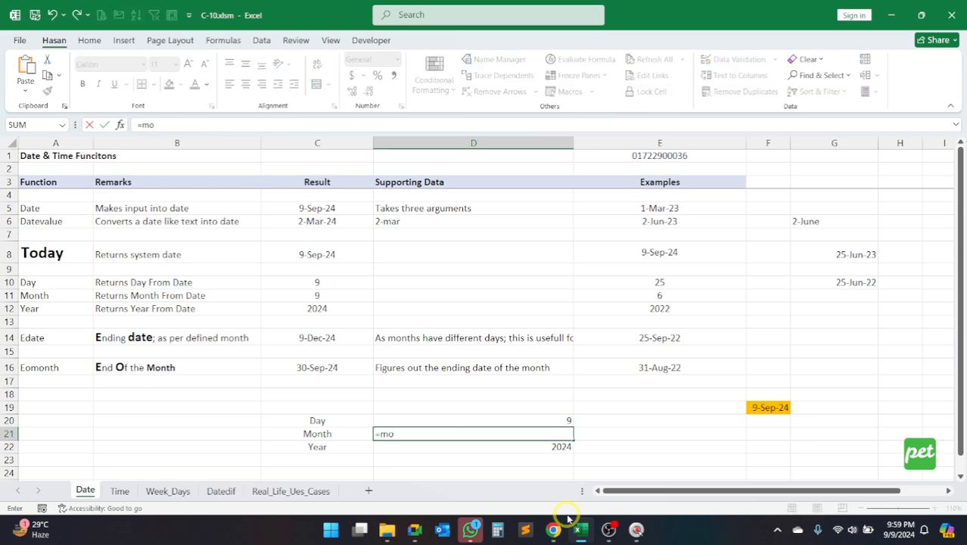
{"action": "type", "text": "nth("}
{"action": "key", "text": "Tab"}
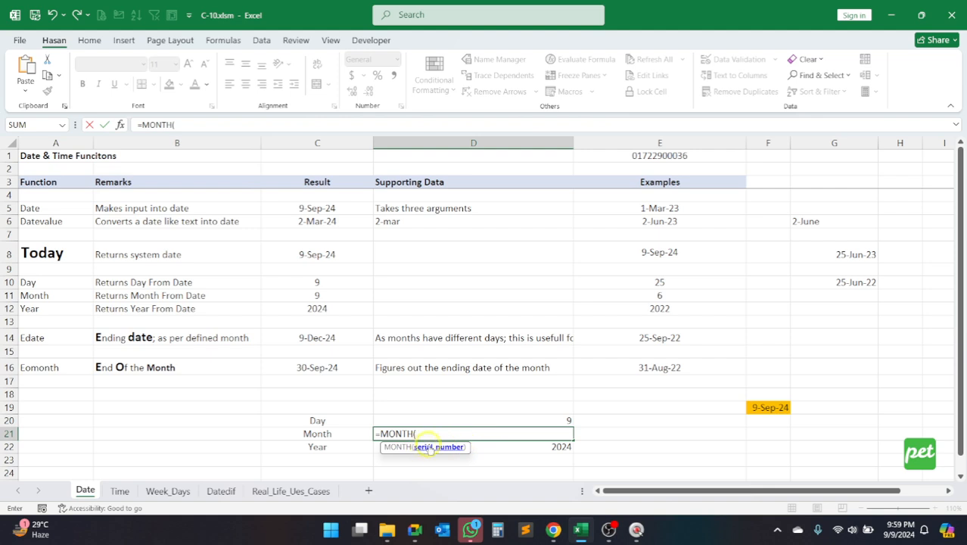
{"action": "left_click", "coordinate": [764, 407]}
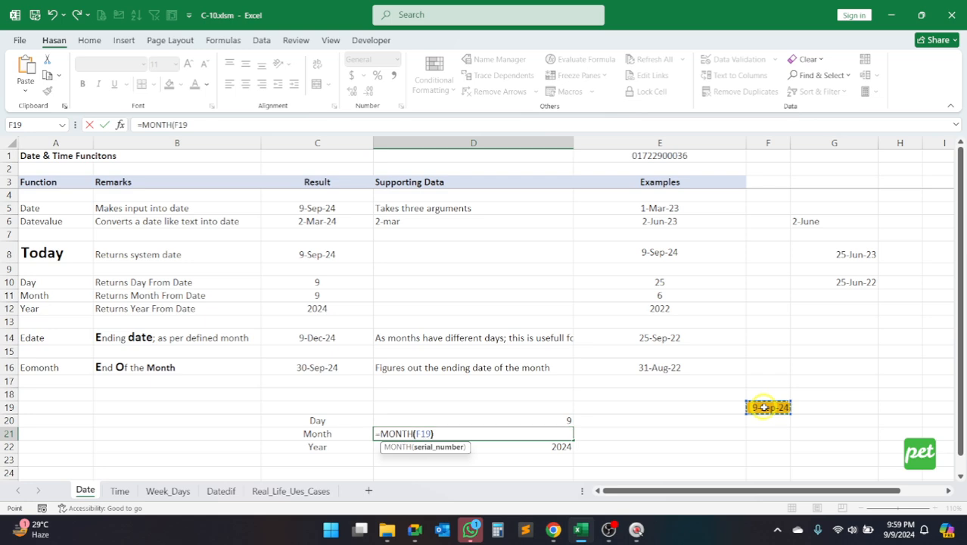
{"action": "type", "text": ")"}
{"action": "key", "text": "Return"}
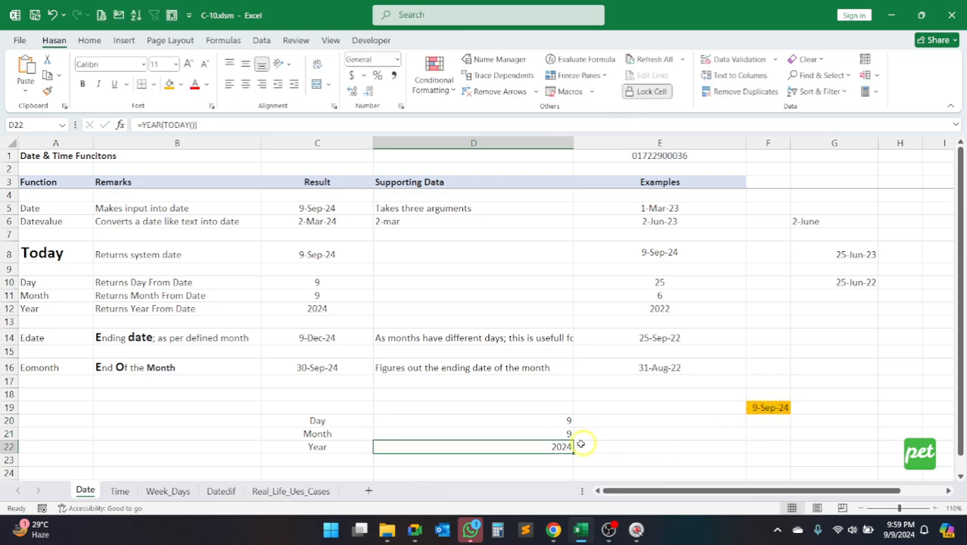
{"action": "left_click", "coordinate": [562, 431]}
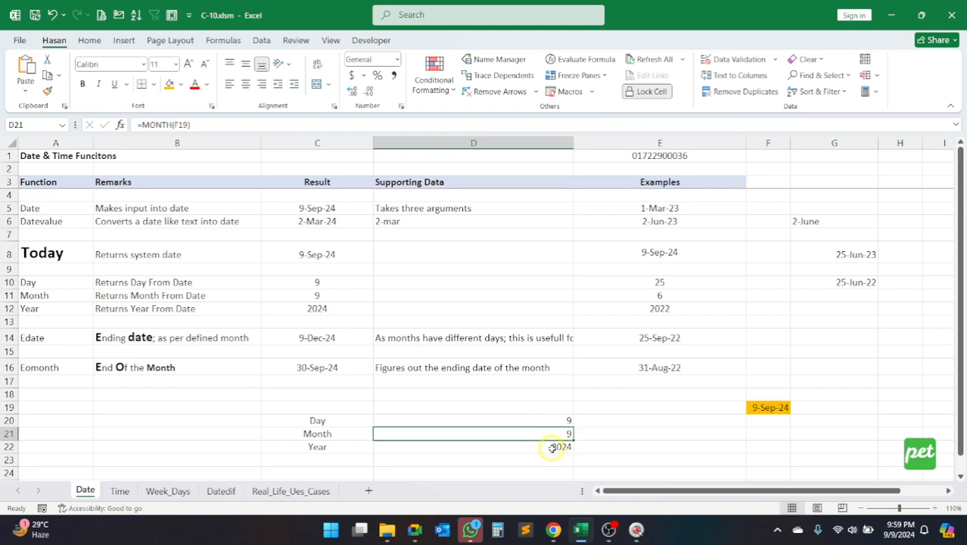
Step: Replace the YEAR formula in D22 with =YEAR(F19) so it refers to the highlighted date cell
{"action": "left_click", "coordinate": [553, 447]}
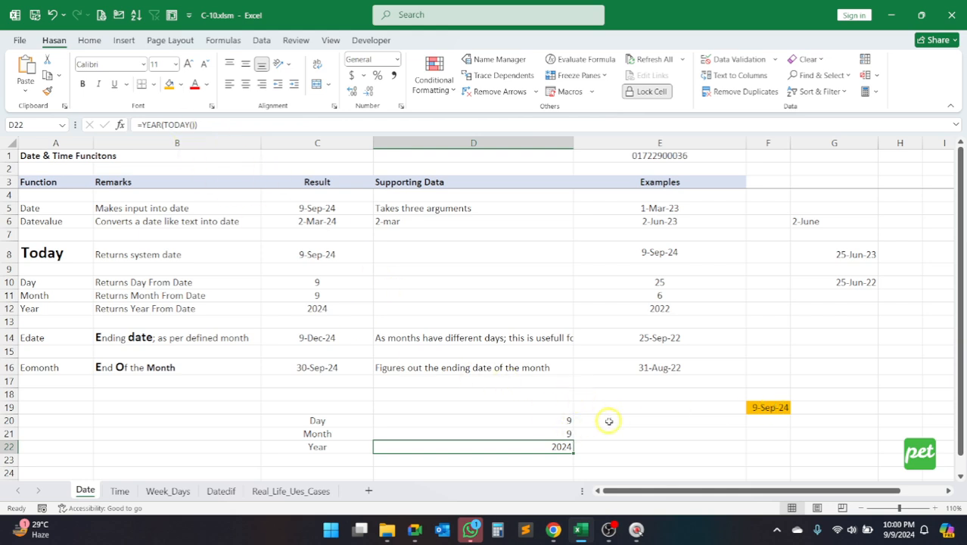
{"action": "key", "text": "BackSpace"}
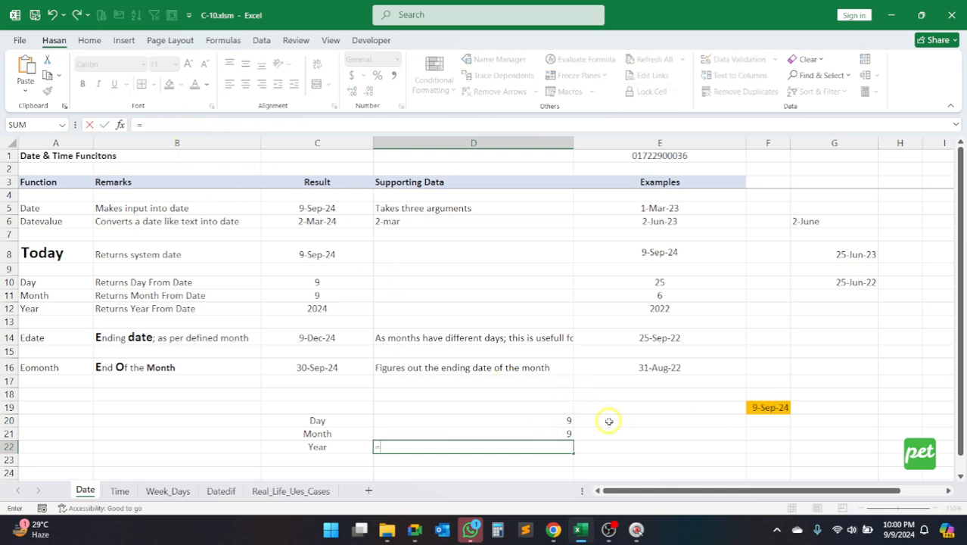
{"action": "type", "text": "=year"}
{"action": "key", "text": "Tab"}
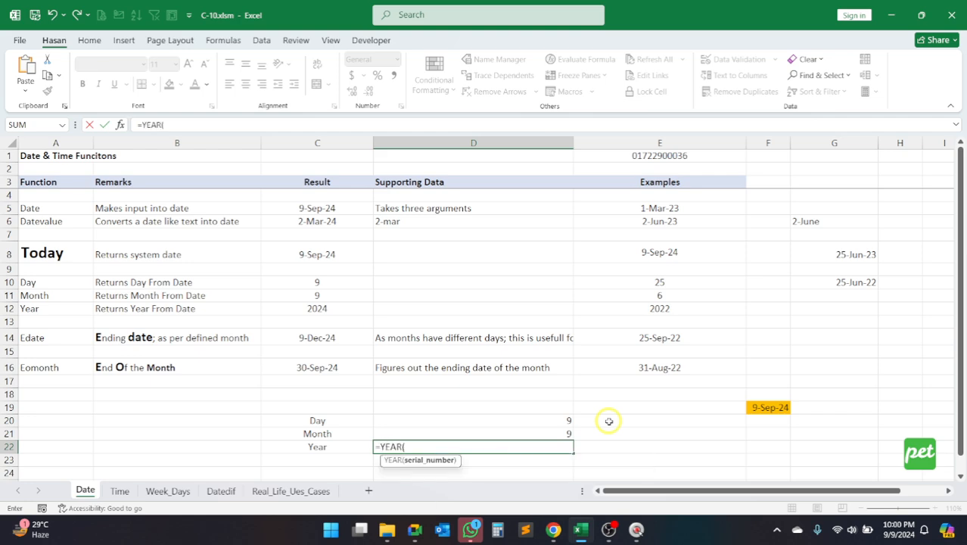
{"action": "left_click", "coordinate": [770, 408]}
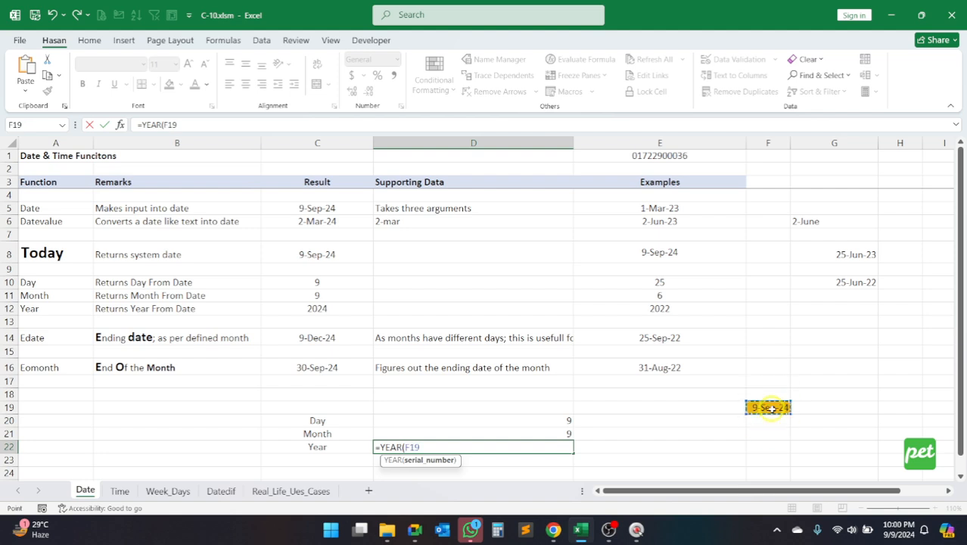
{"action": "type", "text": ")"}
{"action": "key", "text": "Return"}
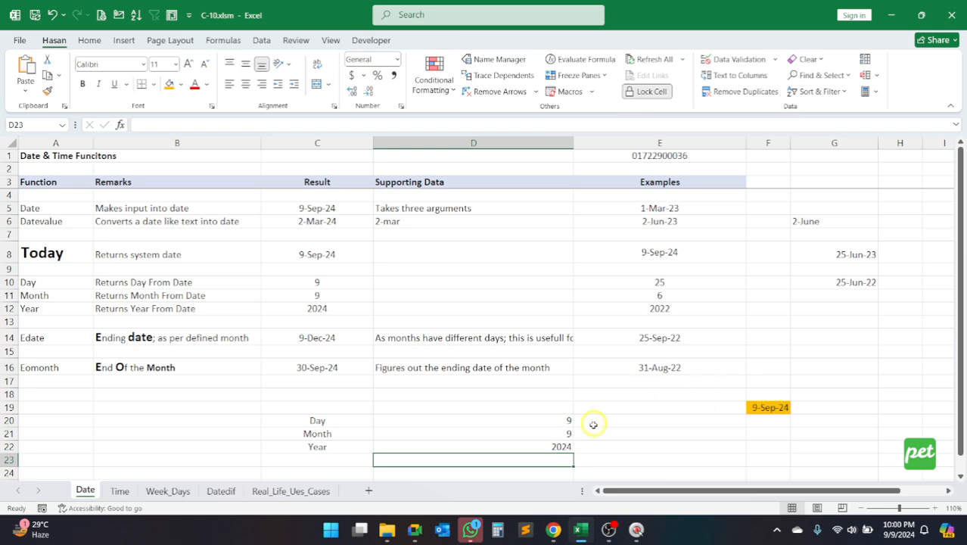
{"action": "left_click", "coordinate": [538, 447]}
{"action": "left_click", "coordinate": [766, 409]}
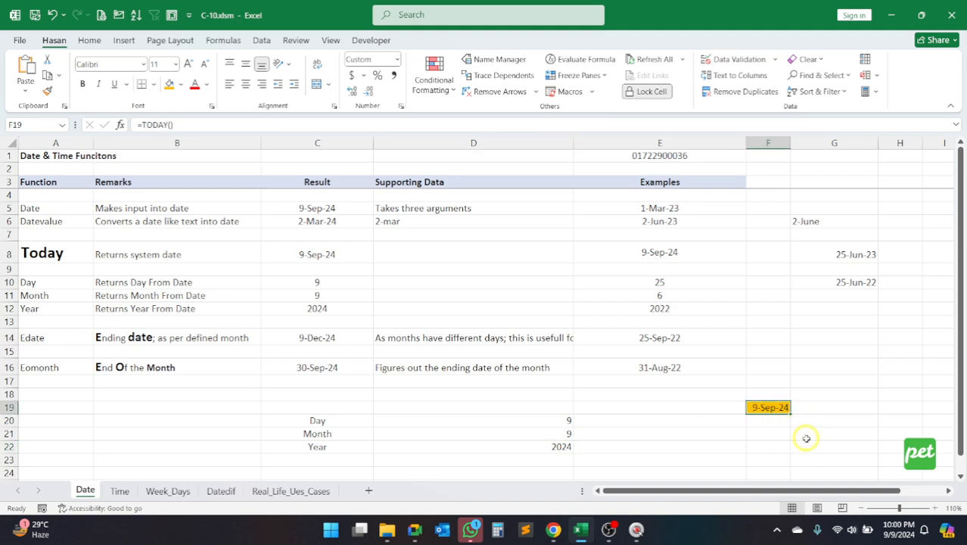
{"action": "type", "text": "2014"}
{"action": "key", "text": "Escape"}
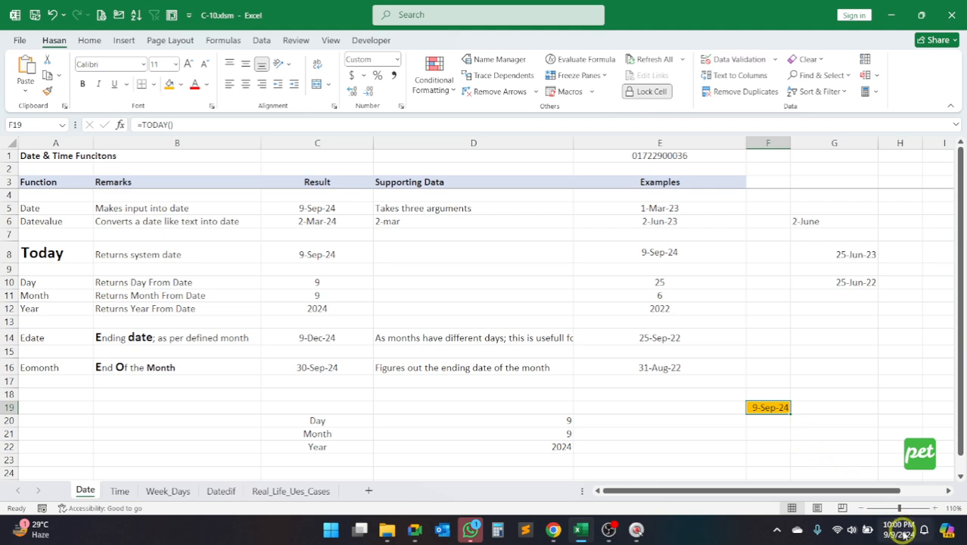
Step: Open the Windows system calendar to check the computer's current date, and close it again
{"action": "mouse_move", "coordinate": [902, 534]}
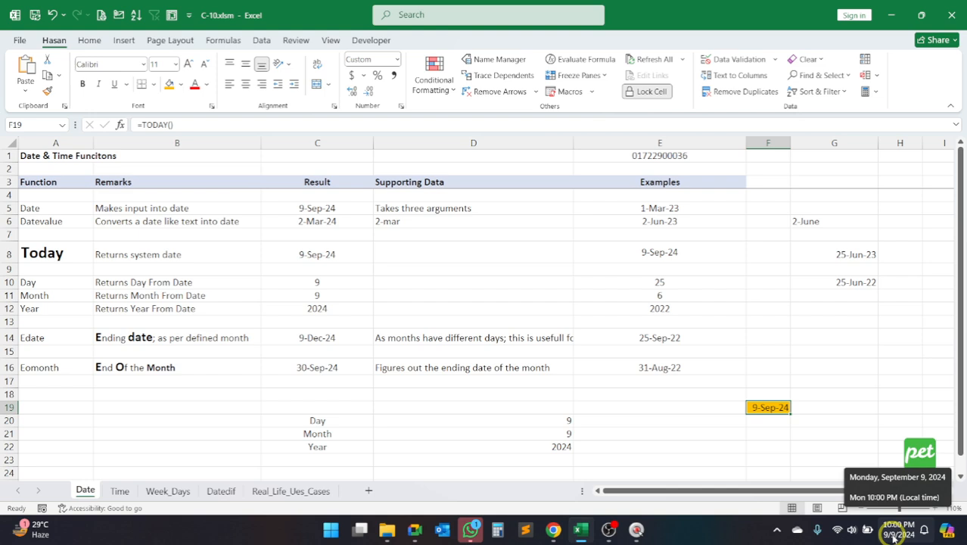
{"action": "left_click", "coordinate": [896, 533]}
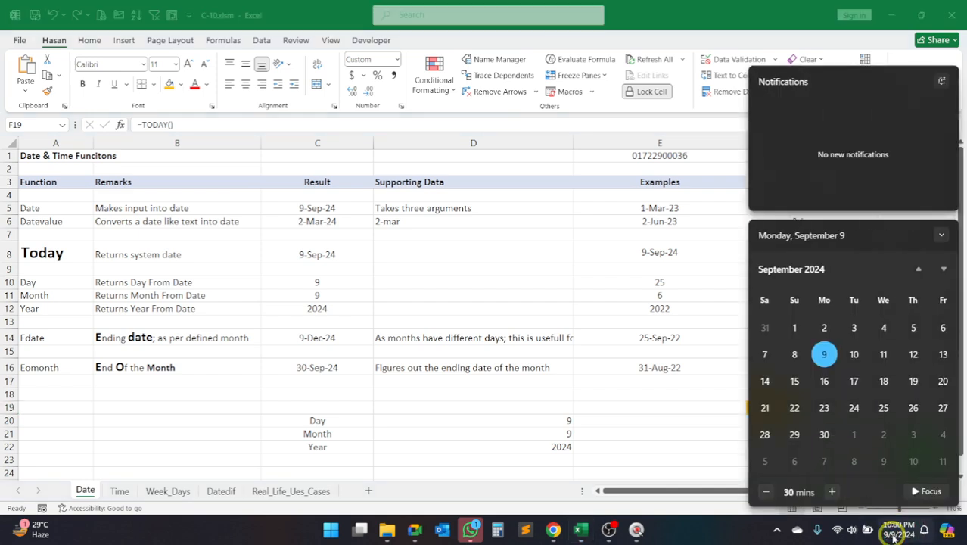
{"action": "left_click", "coordinate": [724, 538]}
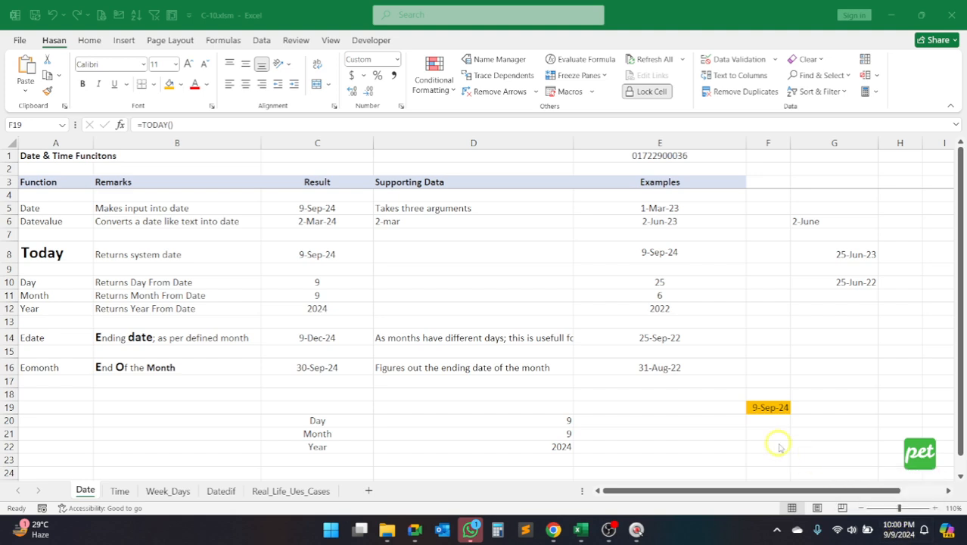
Step: Widen column F and centre the date in F19 both horizontally and vertically
{"action": "left_click", "coordinate": [763, 407]}
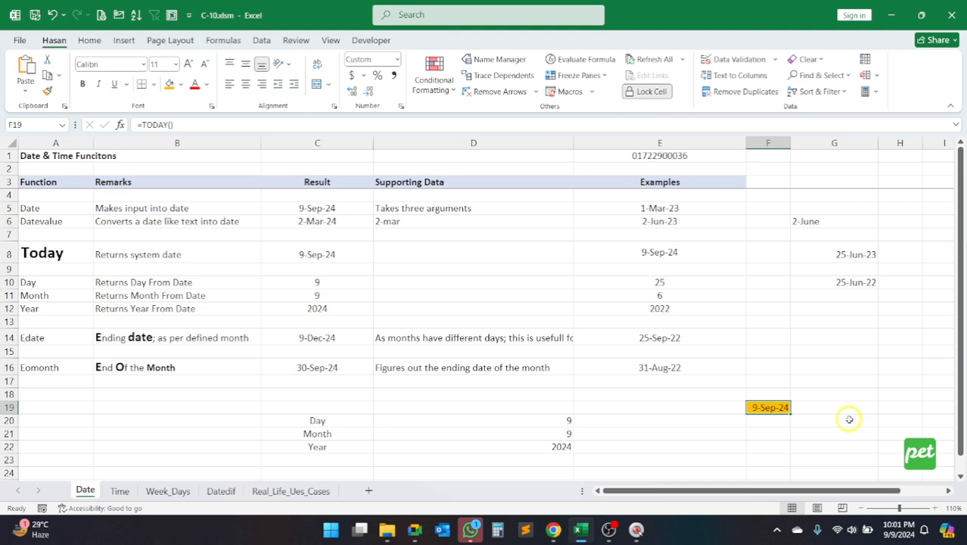
{"action": "left_click_drag", "start_coordinate": [791, 143], "coordinate": [827, 145]}
{"action": "left_click", "coordinate": [245, 84]}
{"action": "left_click", "coordinate": [245, 63]}
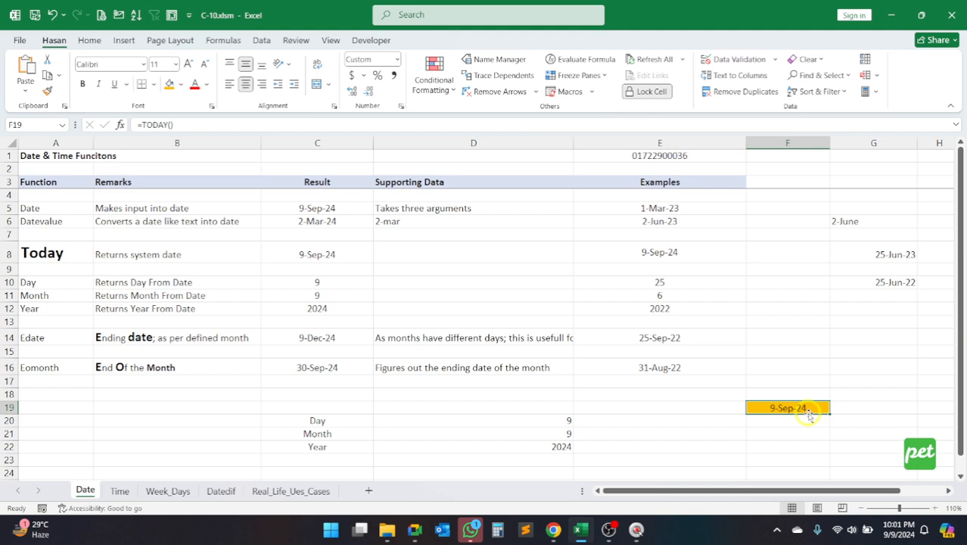
Step: Enter 10-15 as a fixed date in F19 and check the day, month and year results in D20:D22
{"action": "type", "text": "10"}
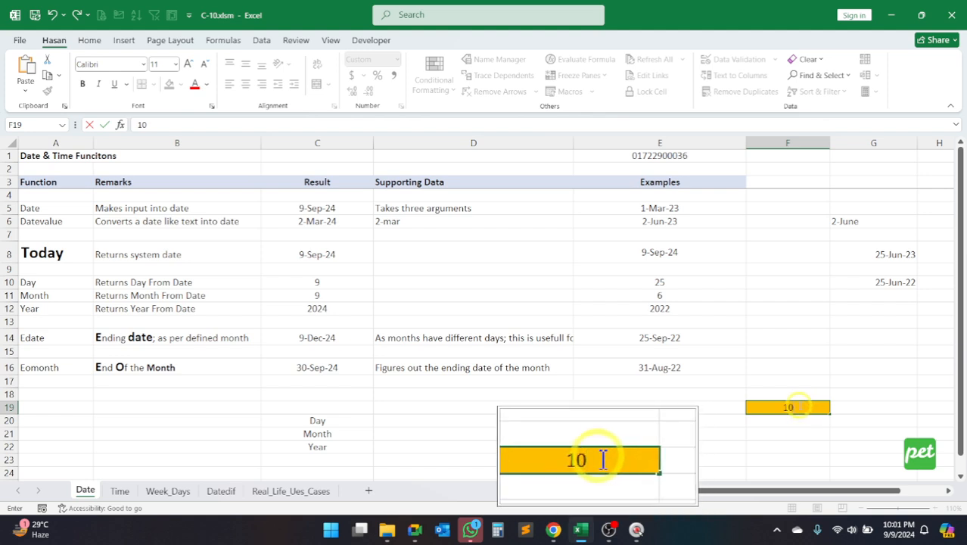
{"action": "type", "text": "-15"}
{"action": "key", "text": "Return"}
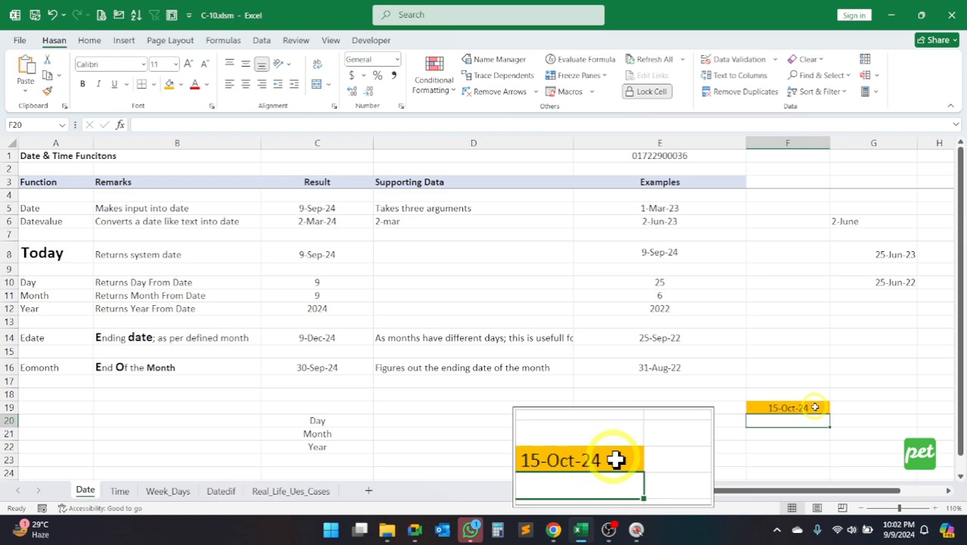
{"action": "left_click", "coordinate": [815, 407]}
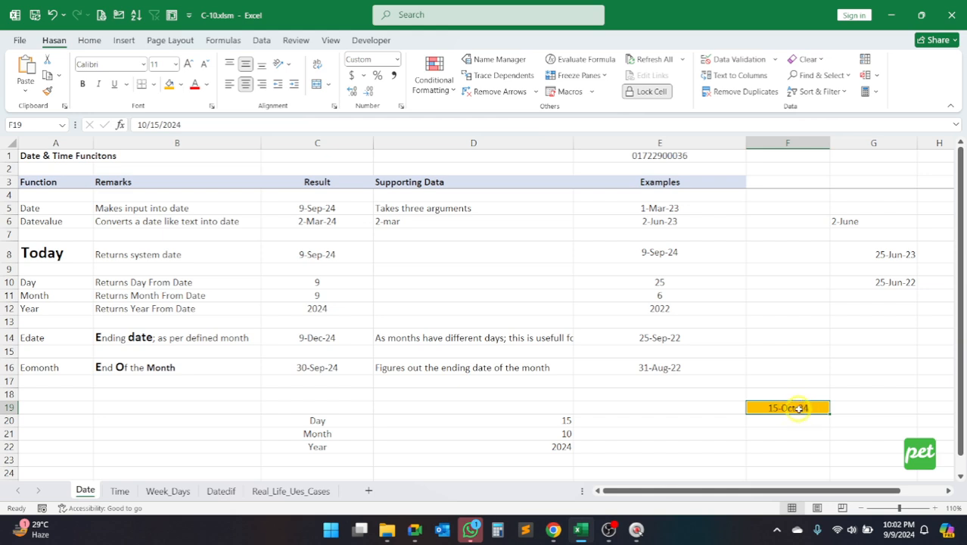
{"action": "left_click_drag", "start_coordinate": [546, 421], "coordinate": [543, 446]}
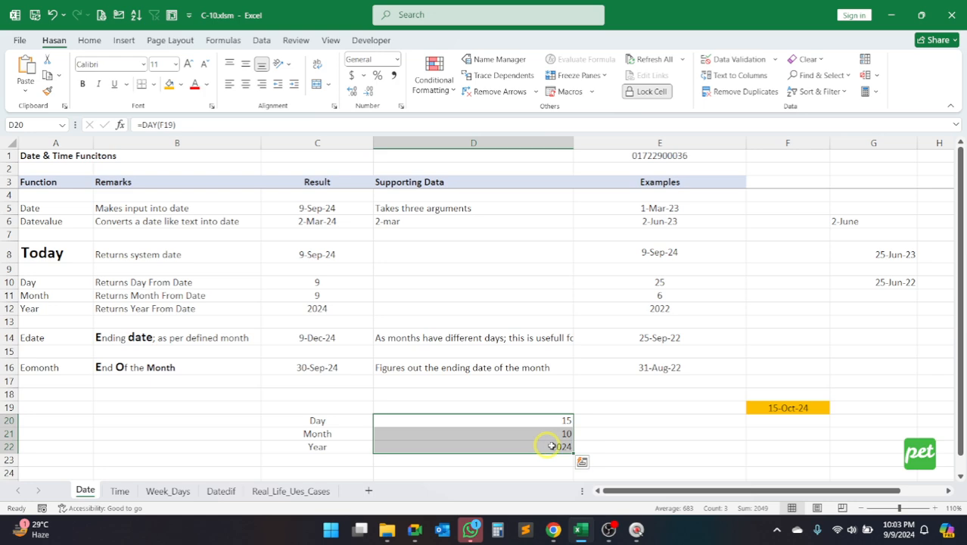
Step: Replace the fixed date in F19 with the formula =TODAY(), including its empty parentheses
{"action": "left_click", "coordinate": [789, 408]}
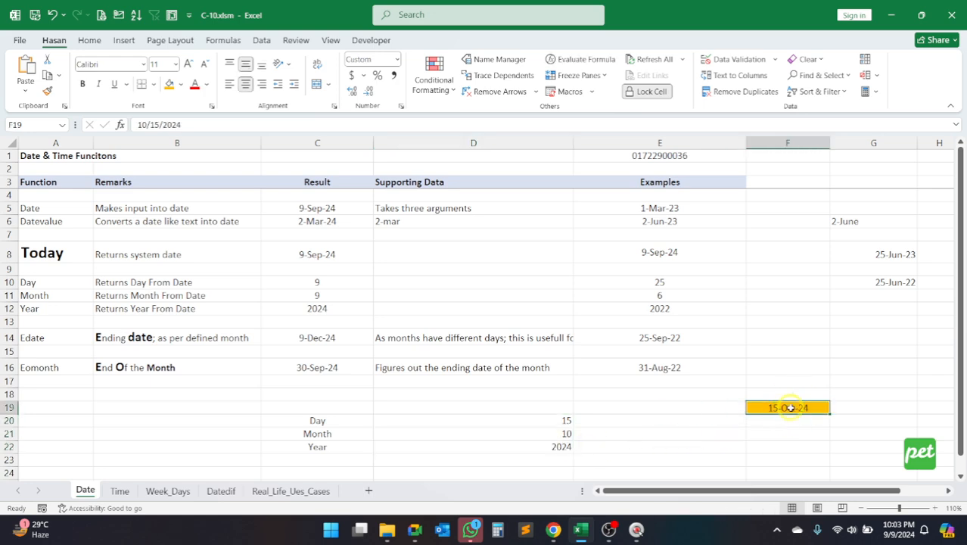
{"action": "type", "text": "=today"}
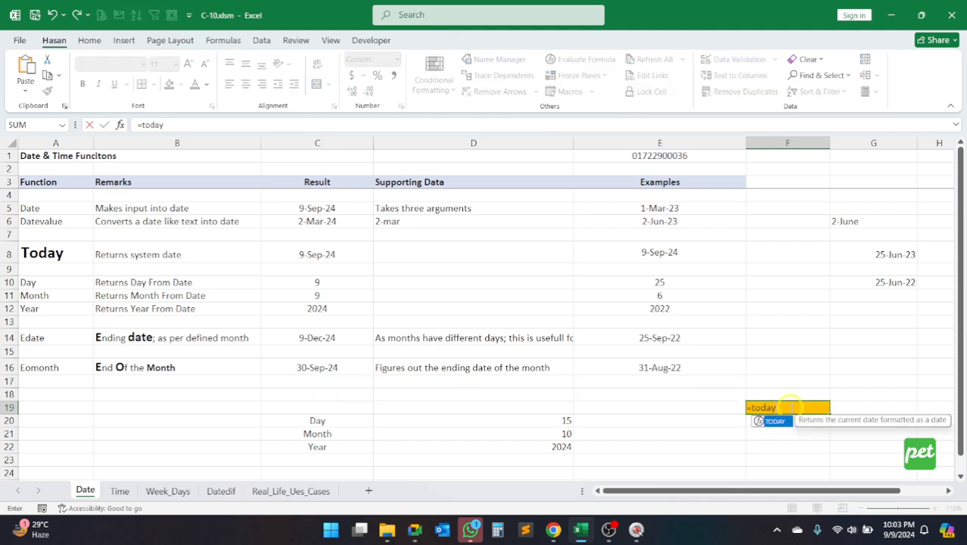
{"action": "key", "text": "Return"}
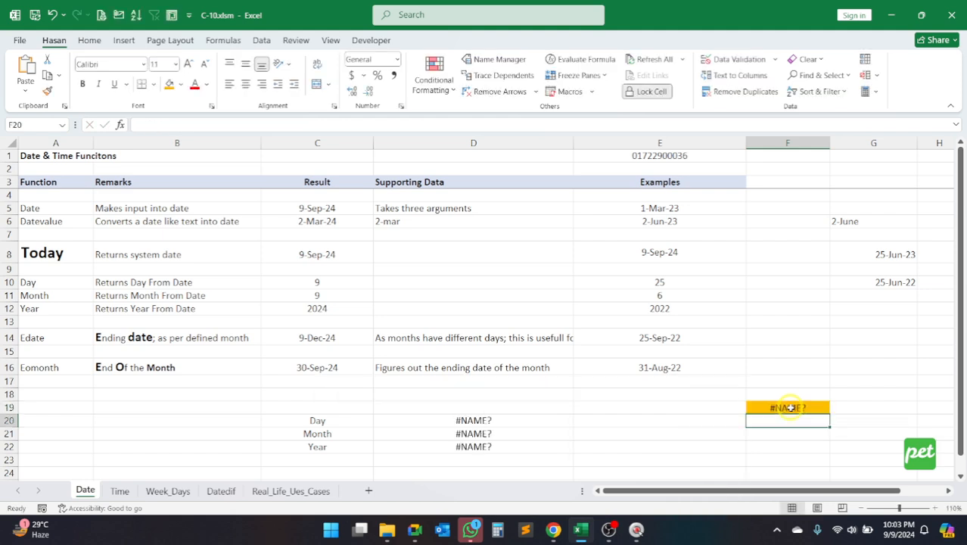
{"action": "left_click", "coordinate": [790, 409]}
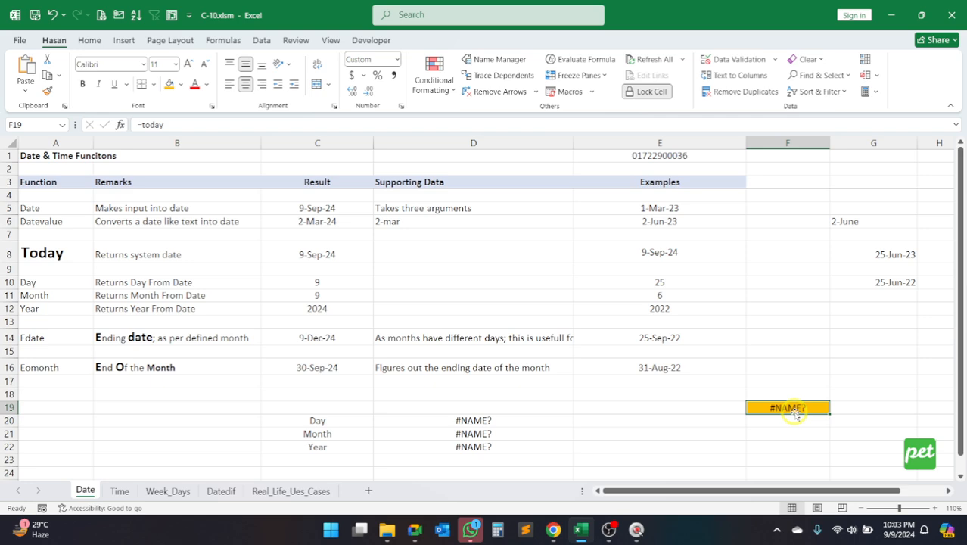
{"action": "double_click", "coordinate": [793, 410]}
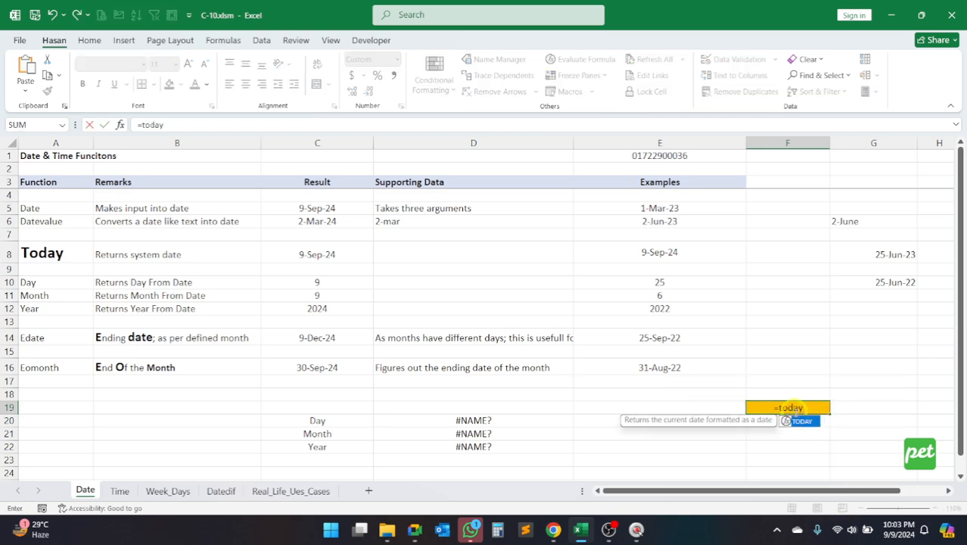
{"action": "type", "text": "()"}
{"action": "key", "text": "Return"}
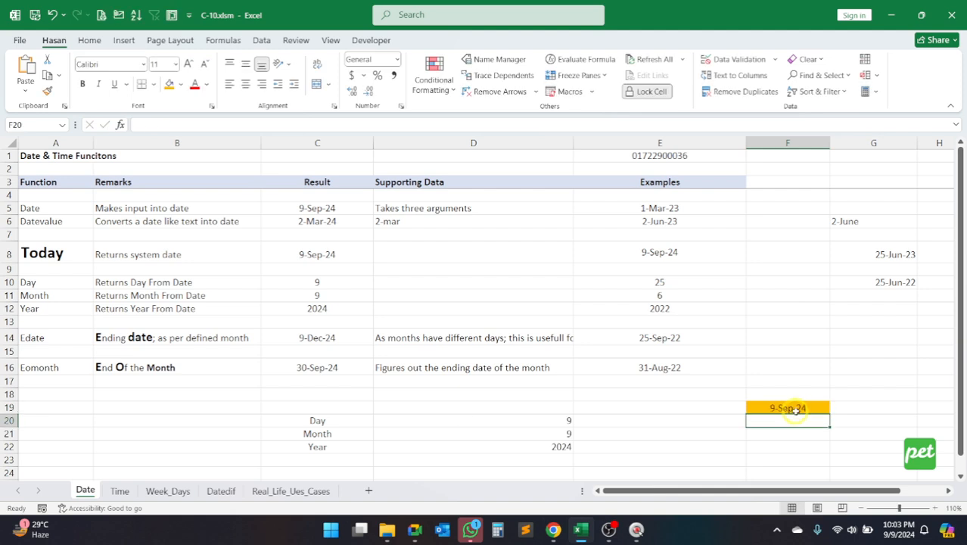
Step: Overwrite the formula in F19 with the date 3-13-91 and check the DAY, MONTH and YEAR formulas in D20:D22
{"action": "left_click", "coordinate": [796, 408]}
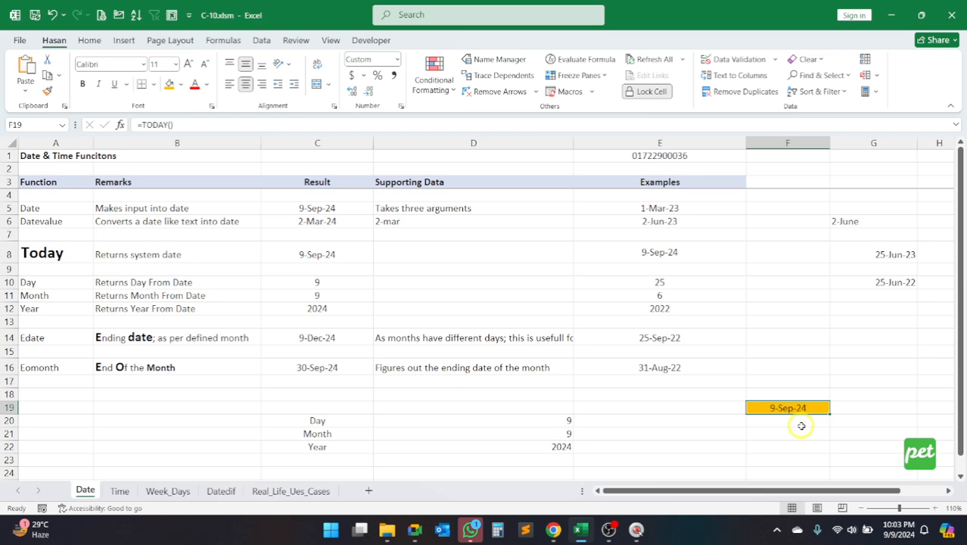
{"action": "type", "text": "3-"}
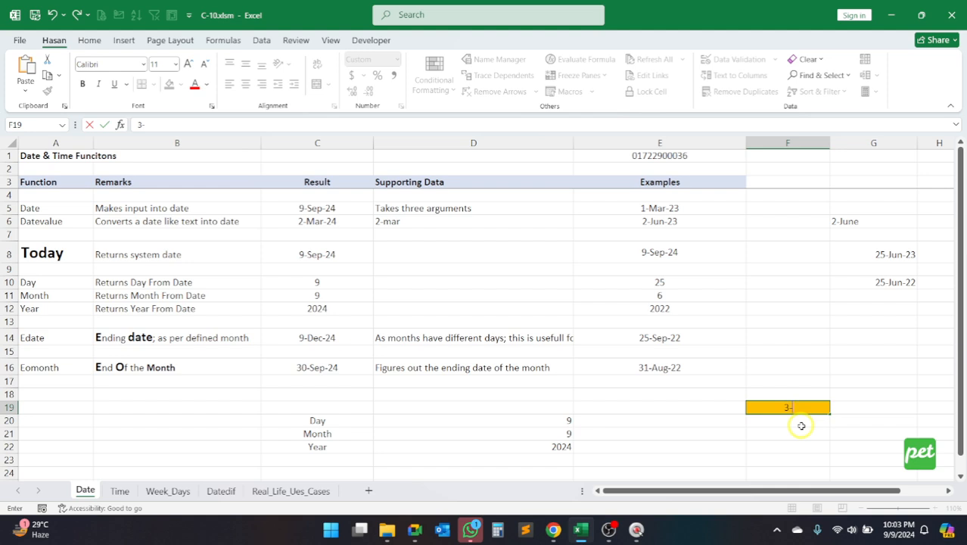
{"action": "type", "text": "13"}
{"action": "type", "text": "-91"}
{"action": "key", "text": "Return"}
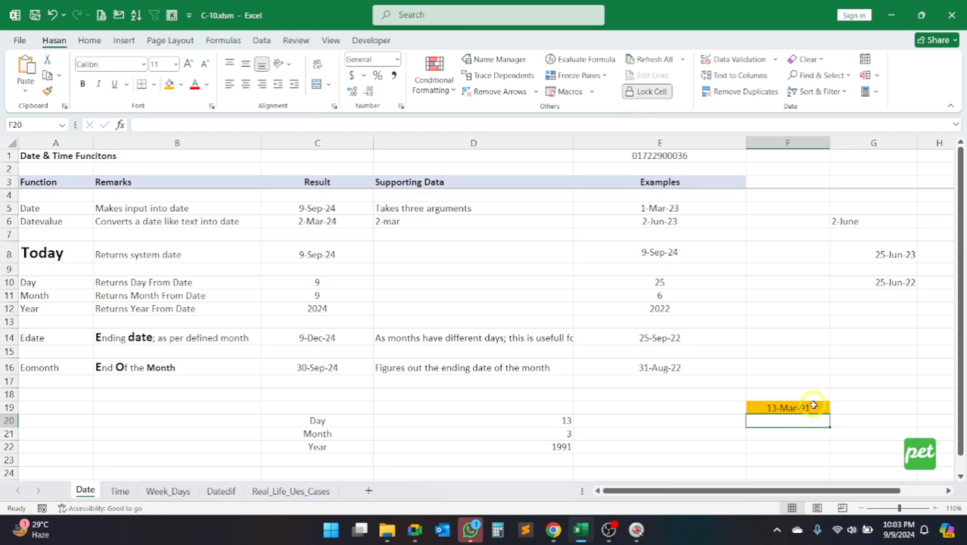
{"action": "left_click", "coordinate": [810, 407]}
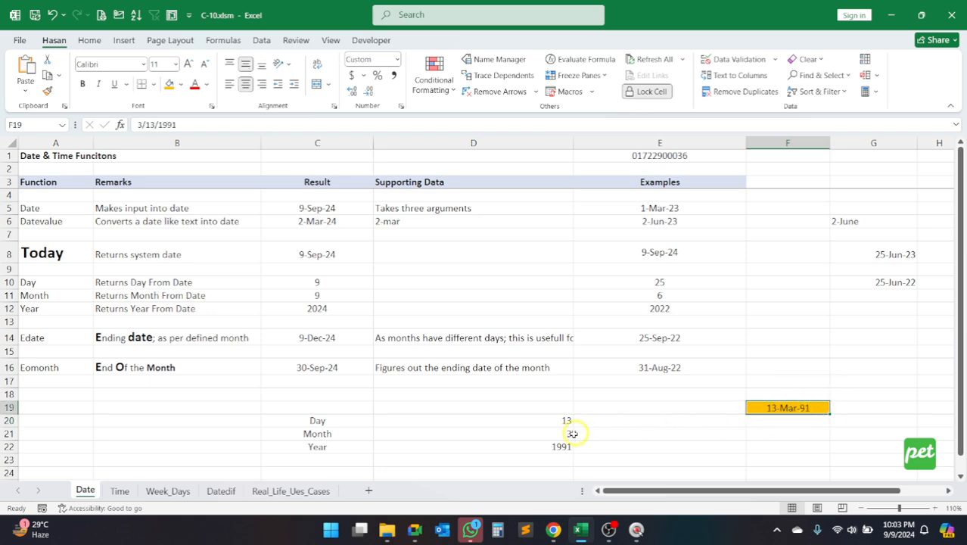
{"action": "left_click", "coordinate": [534, 418]}
{"action": "left_click", "coordinate": [534, 431]}
{"action": "left_click", "coordinate": [532, 447]}
{"action": "left_click", "coordinate": [534, 419]}
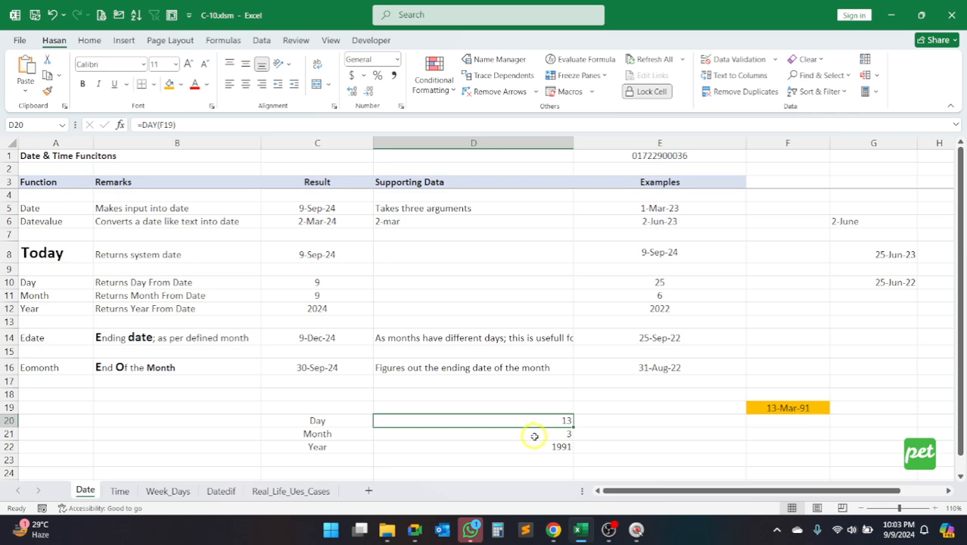
{"action": "left_click_drag", "start_coordinate": [532, 419], "coordinate": [533, 447]}
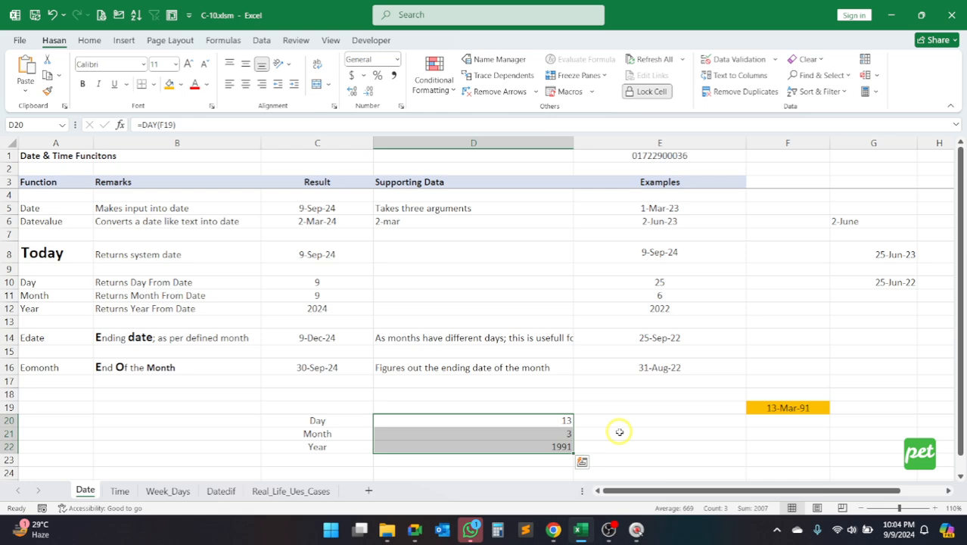
Step: Make the Eomonth label in A16 bold and increase its font size to 12
{"action": "left_click", "coordinate": [42, 368]}
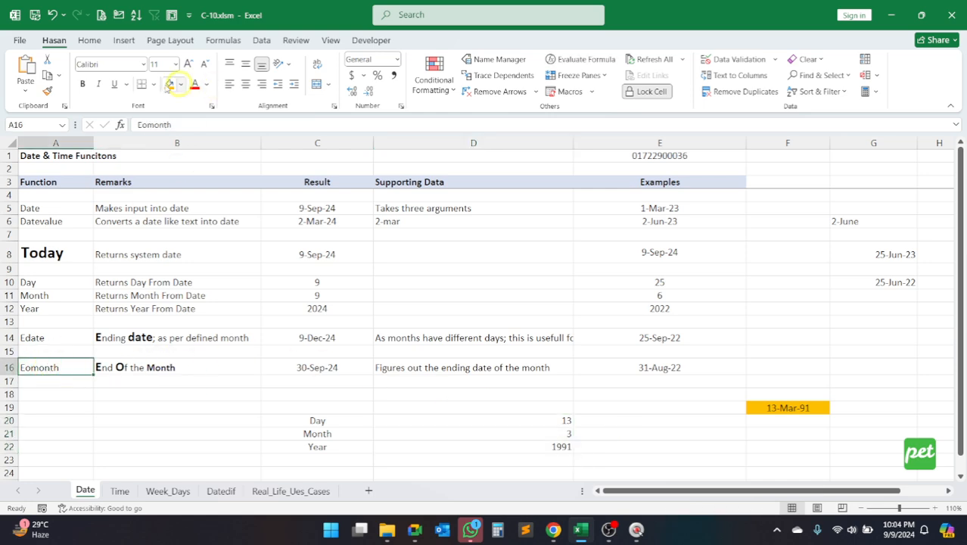
{"action": "left_click", "coordinate": [82, 84]}
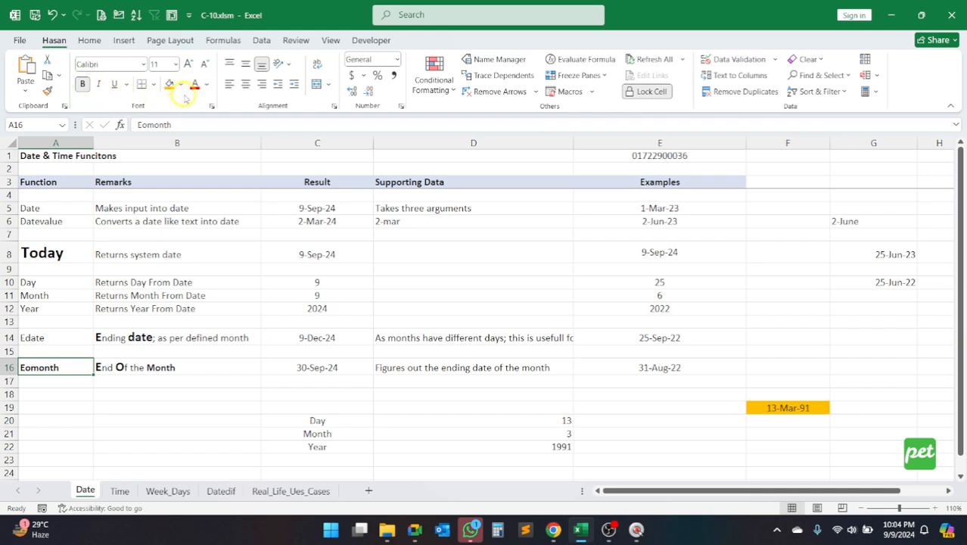
{"action": "left_click", "coordinate": [188, 63]}
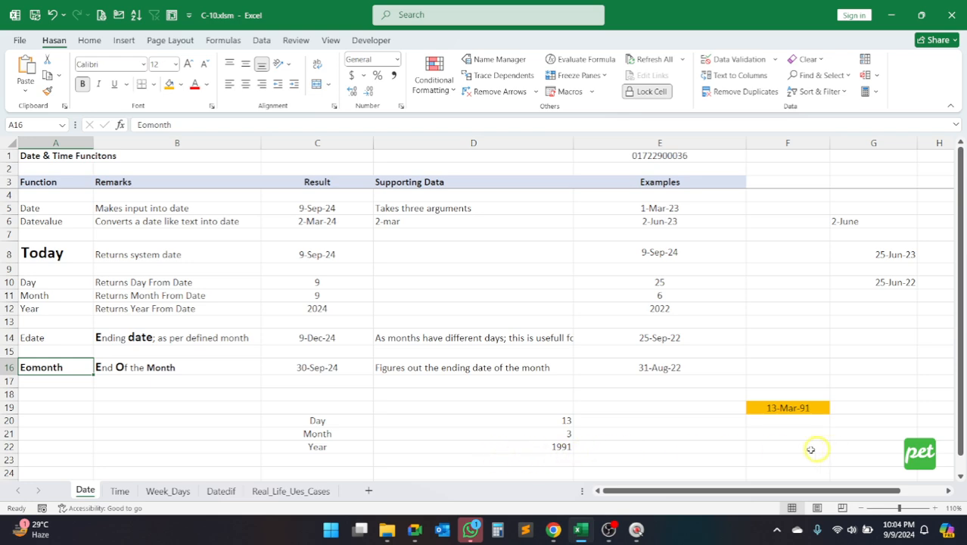
{"action": "left_click", "coordinate": [785, 447]}
{"action": "left_click", "coordinate": [789, 465]}
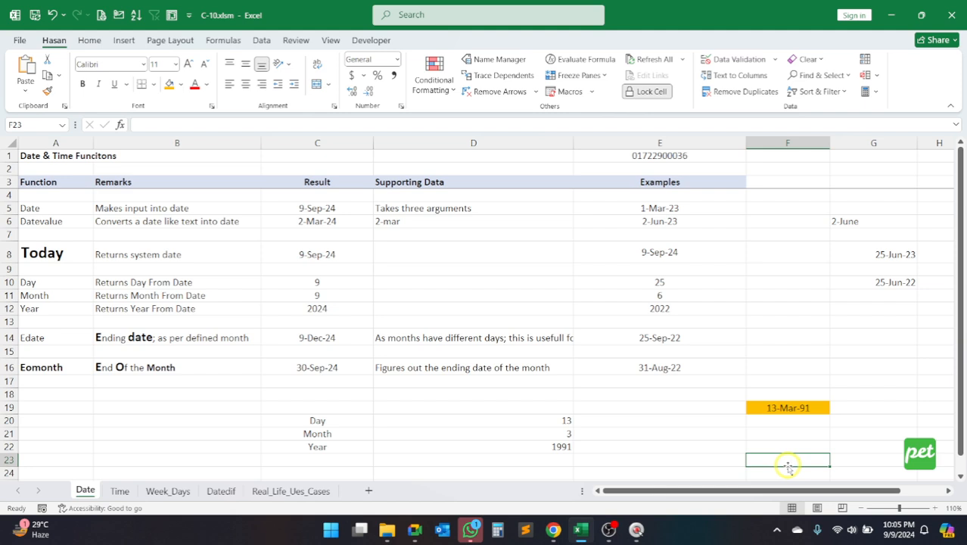
Step: Review the End Of the Month remark in B16 and highlight the letter o in the Eomonth label in A16
{"action": "left_click", "coordinate": [113, 365]}
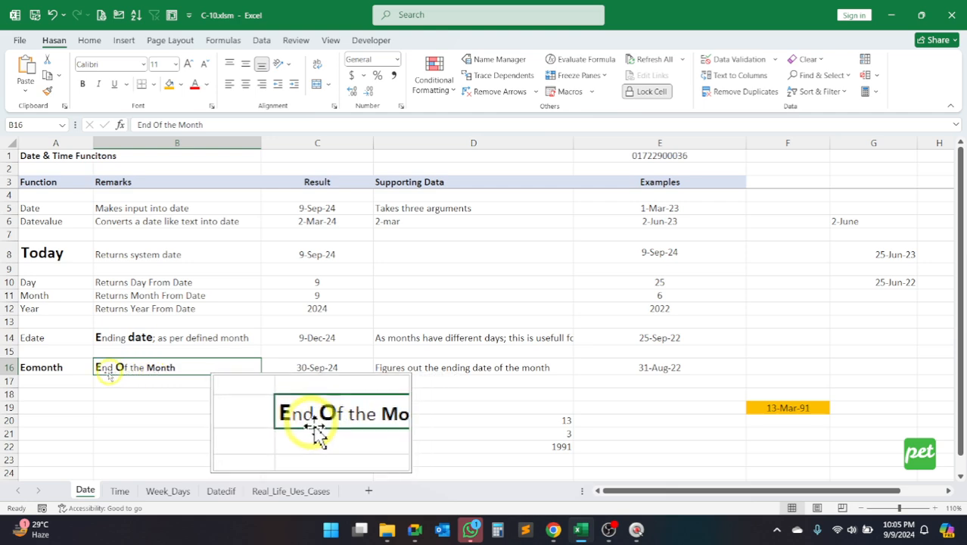
{"action": "double_click", "coordinate": [33, 370]}
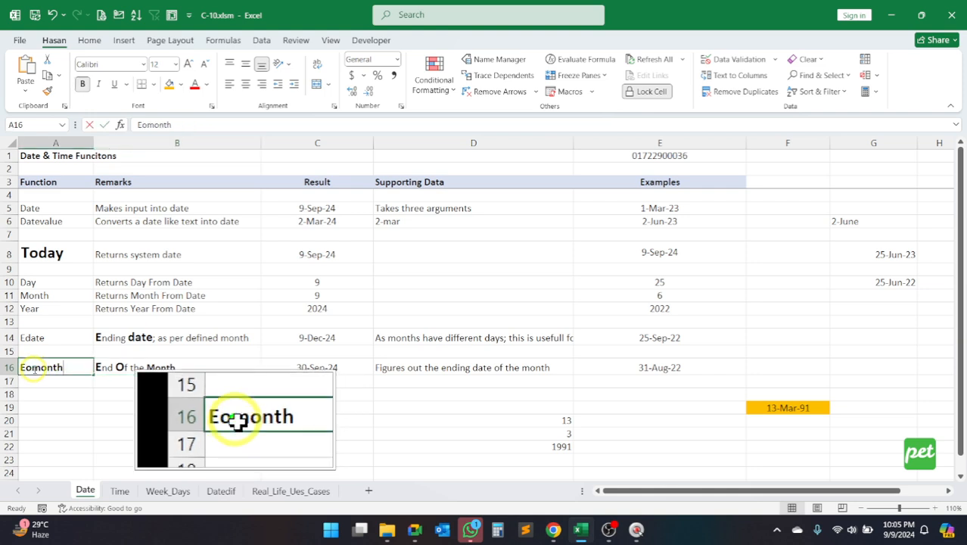
{"action": "mouse_move", "coordinate": [32, 370]}
{"action": "left_mouse_down"}
{"action": "mouse_move", "coordinate": [64, 370]}
{"action": "mouse_move", "coordinate": [26, 370]}
{"action": "left_mouse_up"}
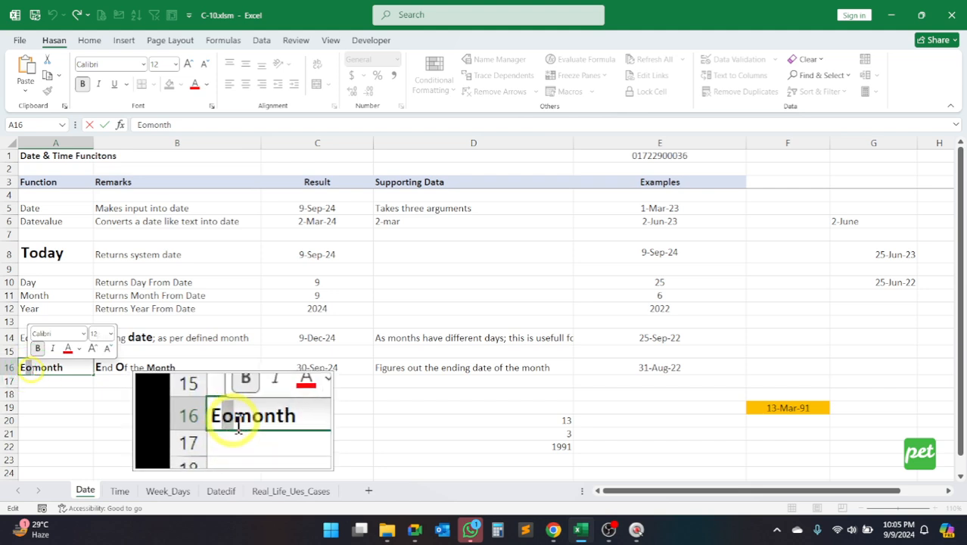
{"action": "key", "text": "Return"}
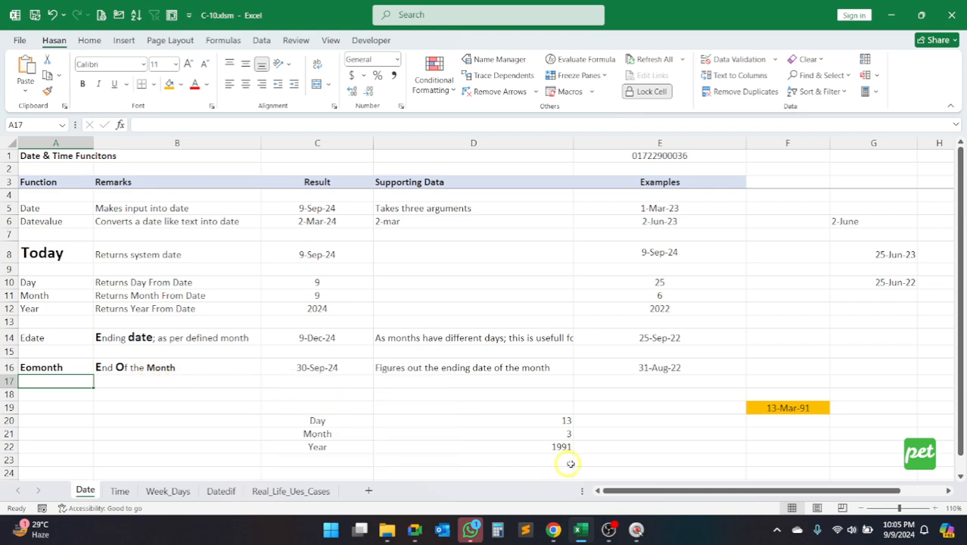
Step: Try entering the incomplete function name =eom as a formula in F22
{"action": "left_click", "coordinate": [783, 448]}
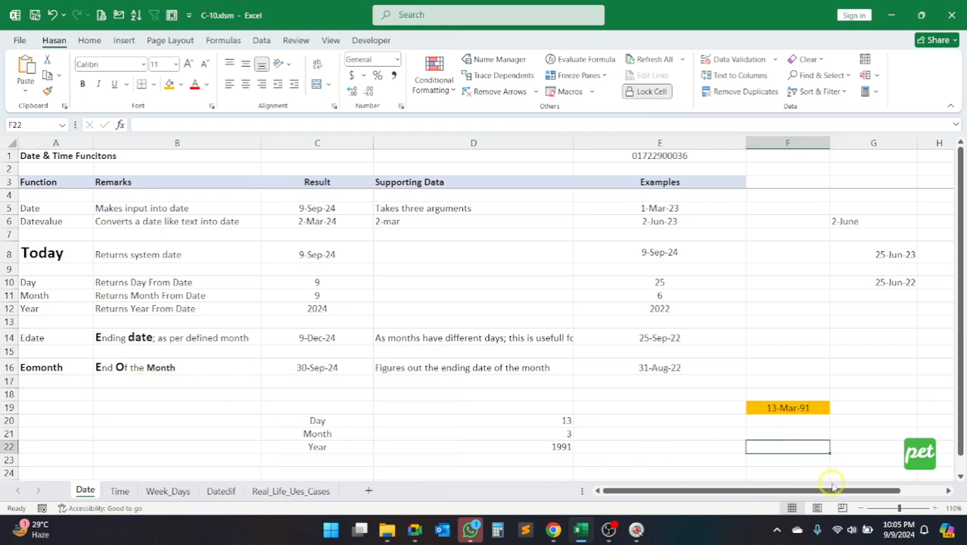
{"action": "type", "text": "=eom"}
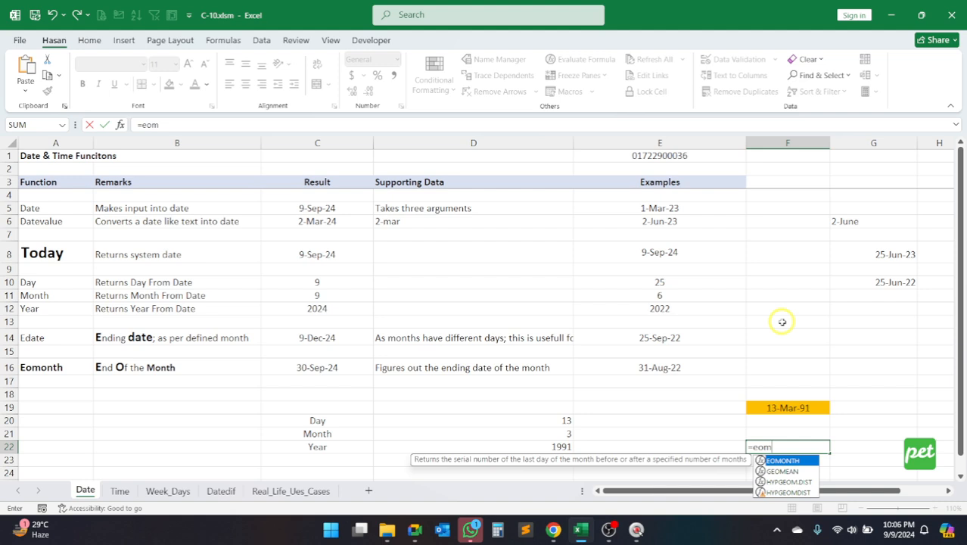
{"action": "key", "text": "Return"}
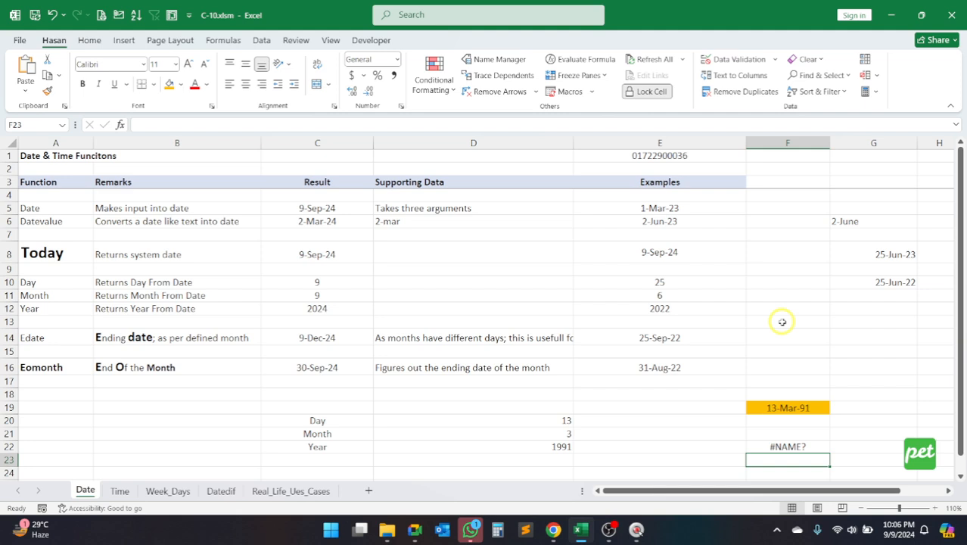
Step: Start a new formula in F22, browse the functions suggested for eom and insert EOMONTH
{"action": "key", "text": "Up"}
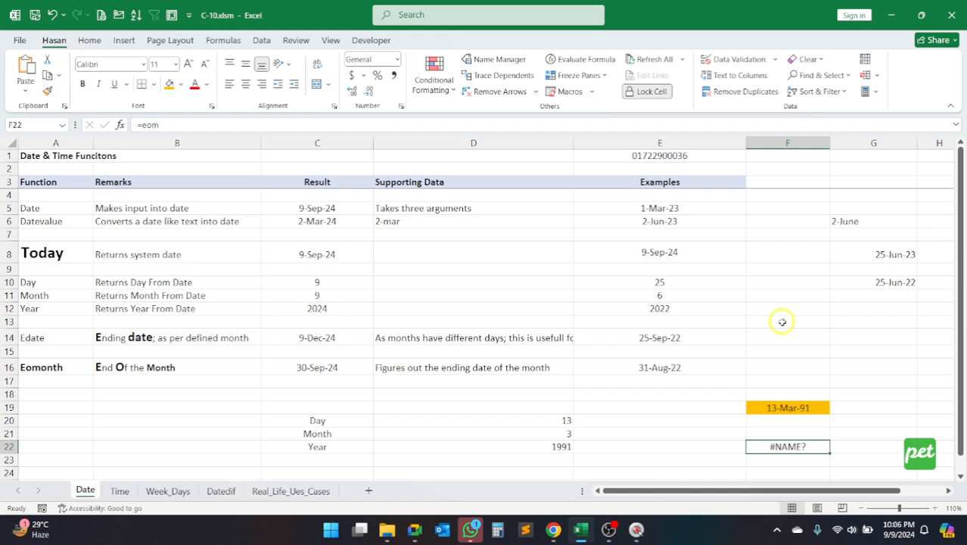
{"action": "type", "text": "="}
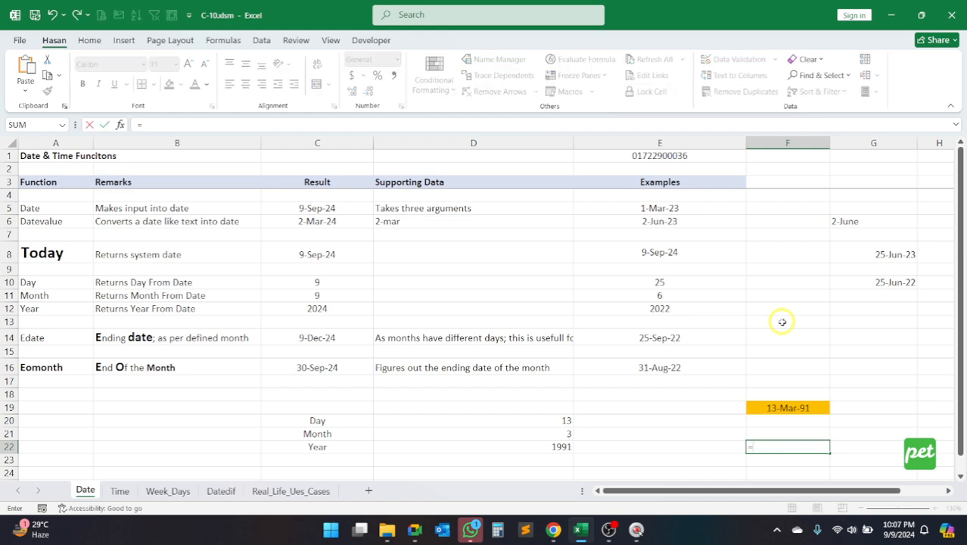
{"action": "type", "text": "eom"}
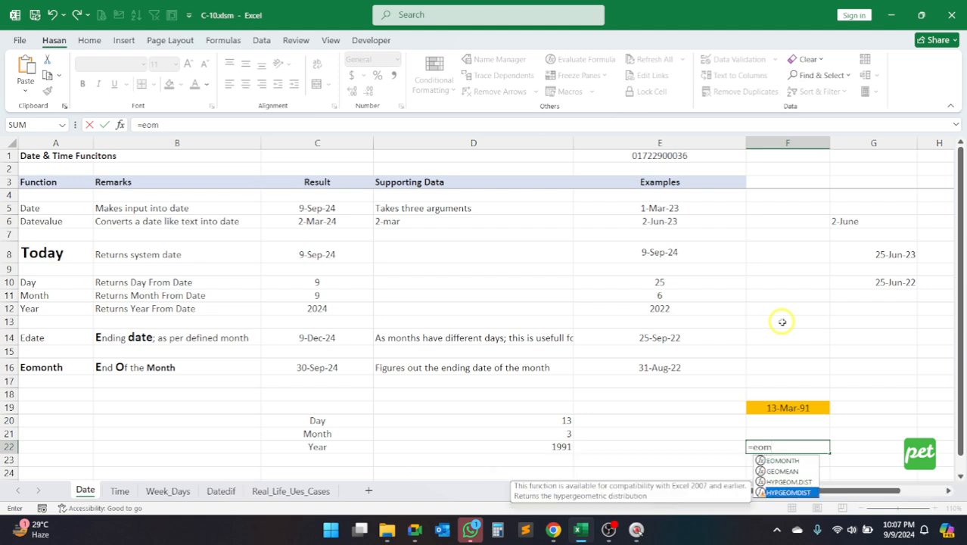
{"action": "key", "text": "Down"}
{"action": "key", "text": "Up"}
{"action": "key", "text": "Down"}
{"action": "key", "text": "Down"}
{"action": "key", "text": "Down"}
{"action": "key", "text": "Up"}
{"action": "key", "text": "Up"}
{"action": "key", "text": "Up"}
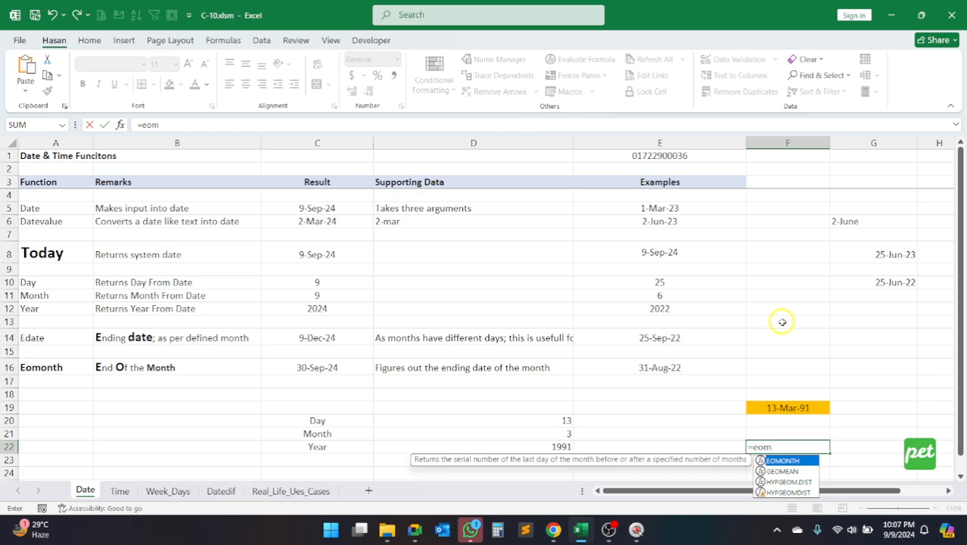
{"action": "key", "text": "Tab"}
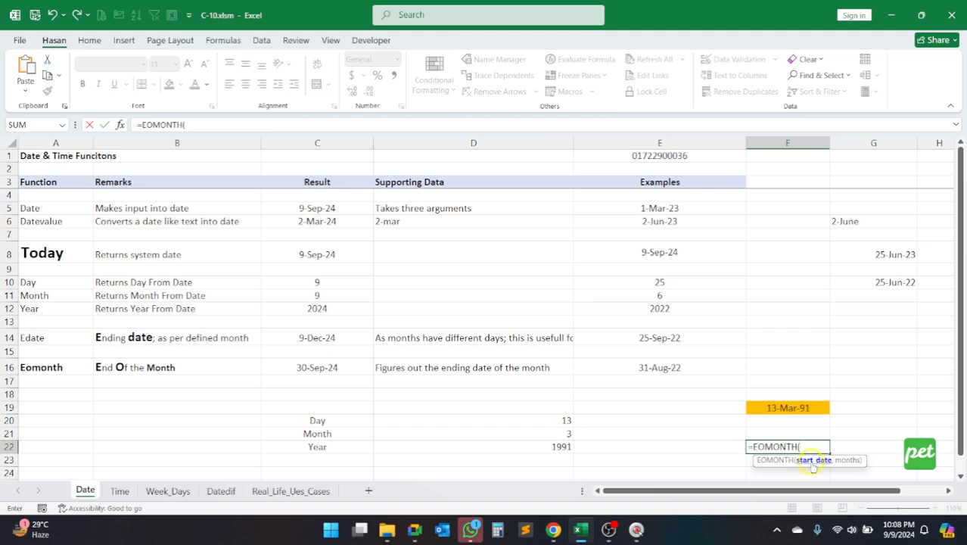
Step: Complete the EOMONTH formula in F22 with F19 as start date and 0 months, and format the cell as a date
{"action": "left_click", "coordinate": [786, 409]}
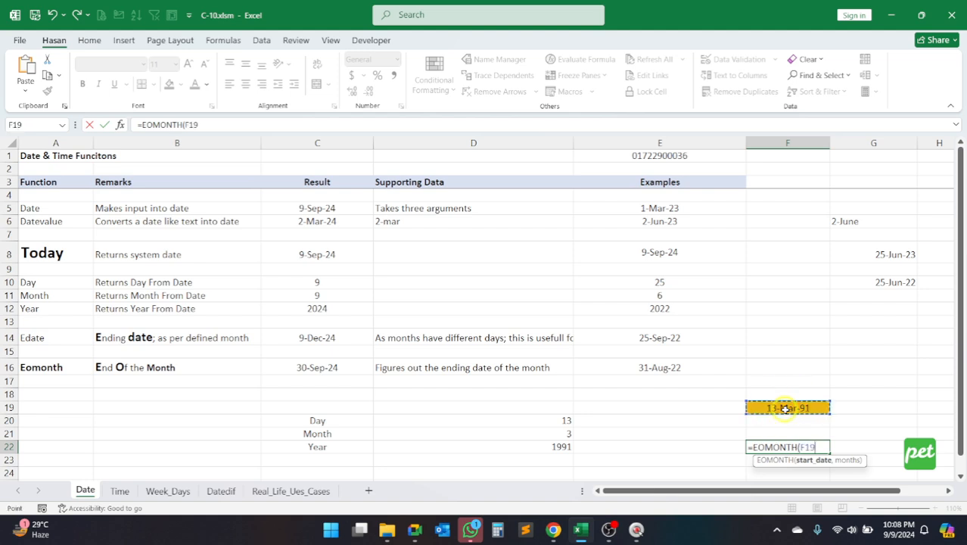
{"action": "type", "text": ","}
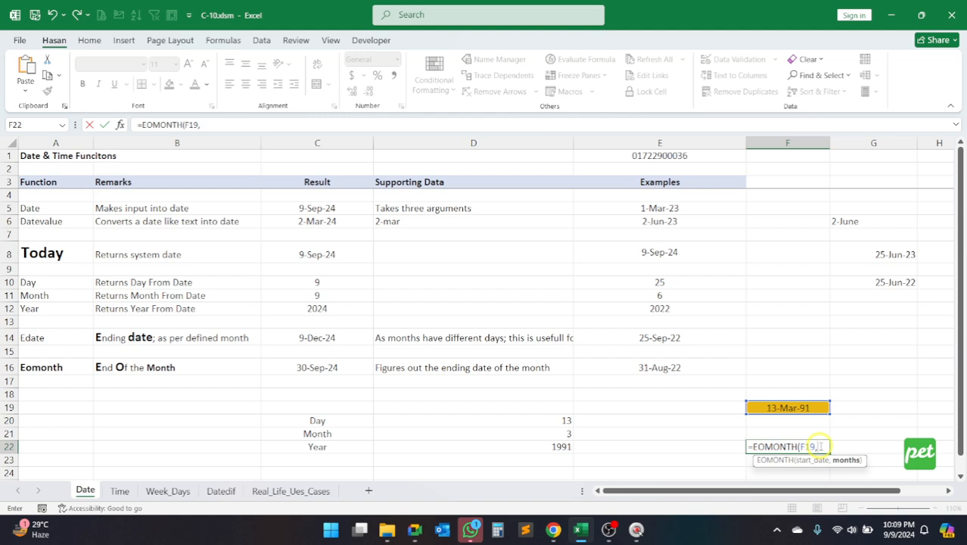
{"action": "type", "text": "0)"}
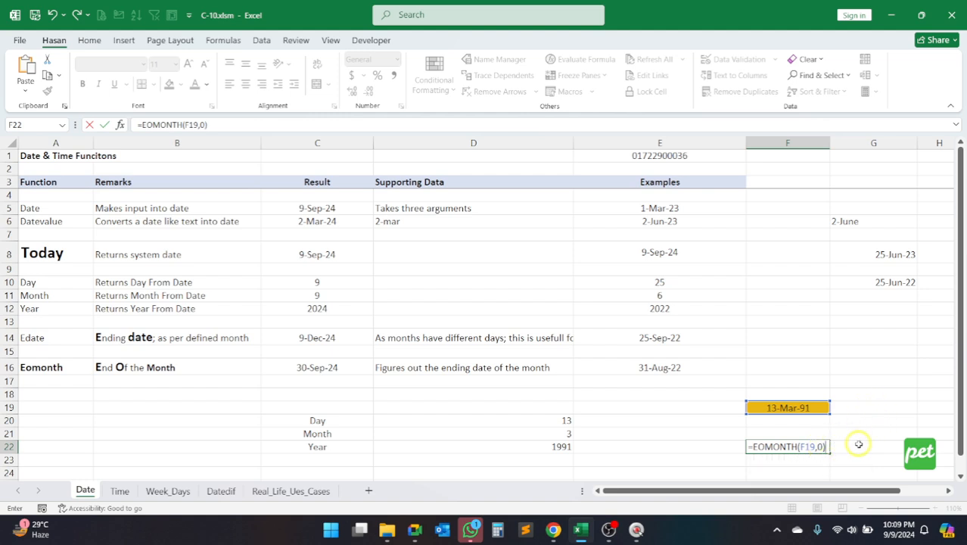
{"action": "key", "text": "Return"}
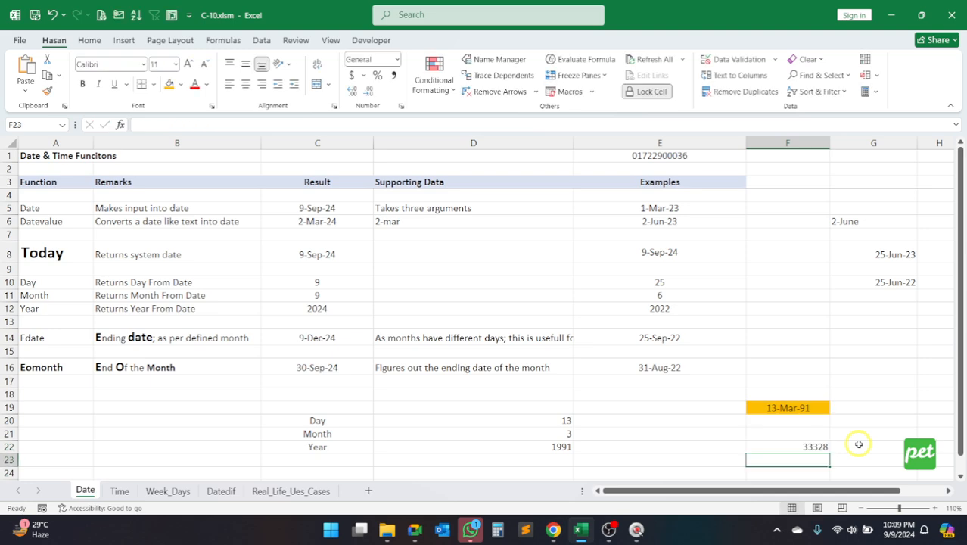
{"action": "left_click", "coordinate": [801, 446]}
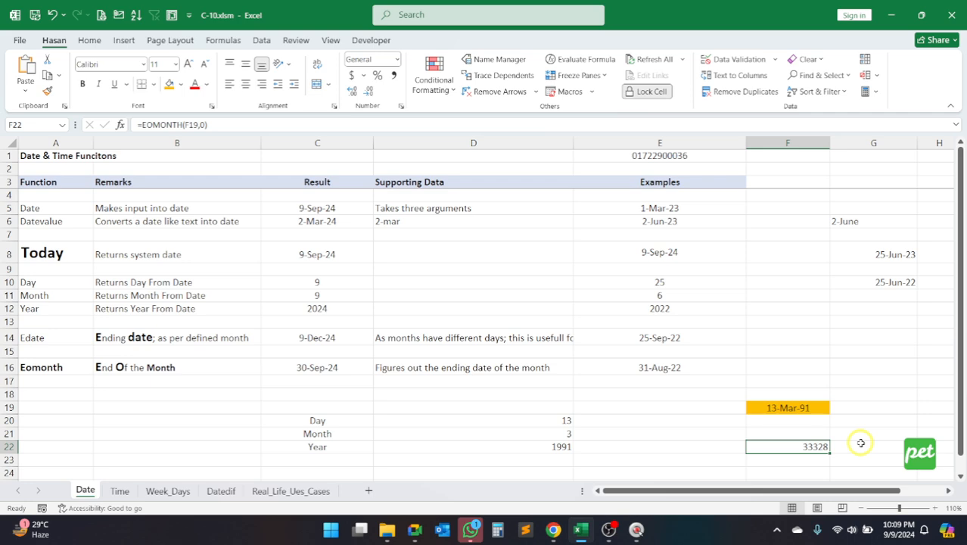
{"action": "key", "text": "ctrl+shift+3"}
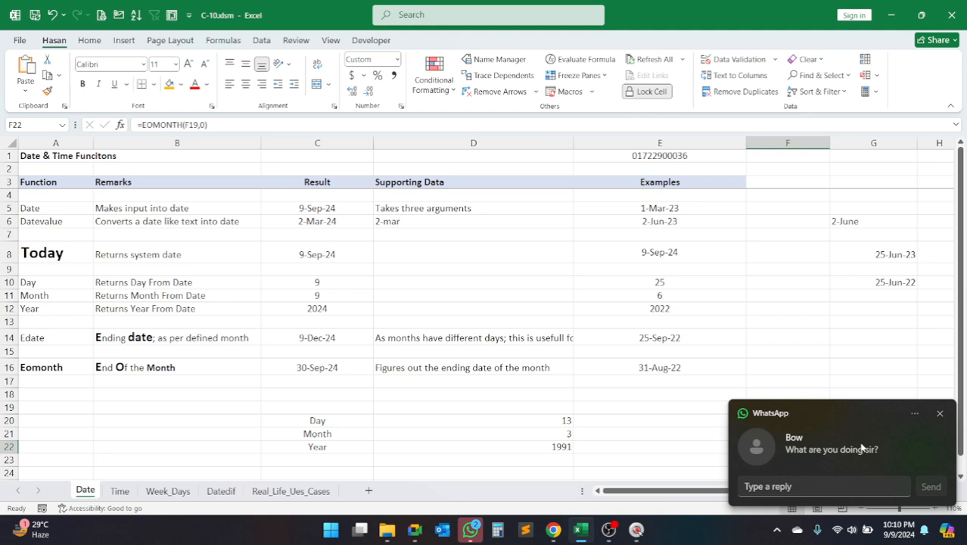
Step: Dismiss the WhatsApp notification and close the WhatsApp window
{"action": "left_click", "coordinate": [937, 418]}
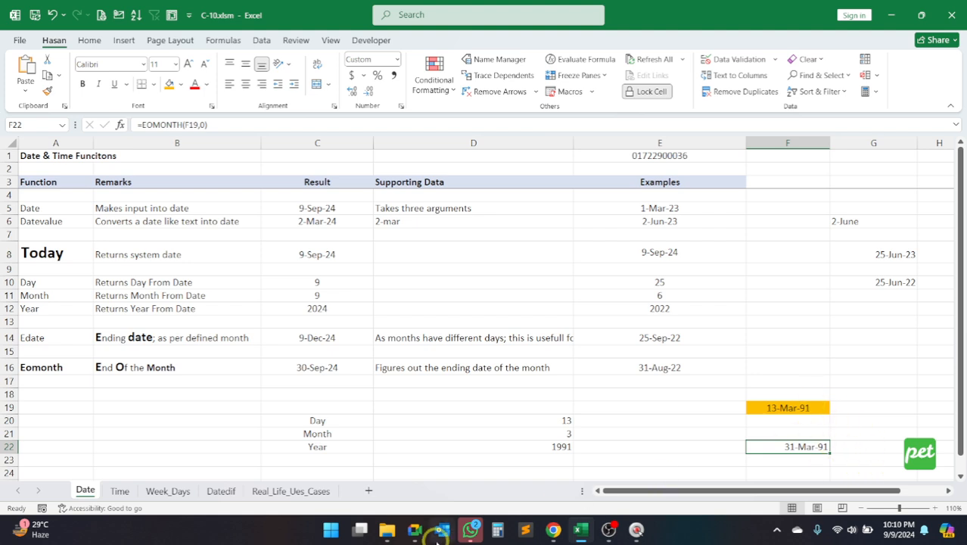
{"action": "mouse_move", "coordinate": [470, 530]}
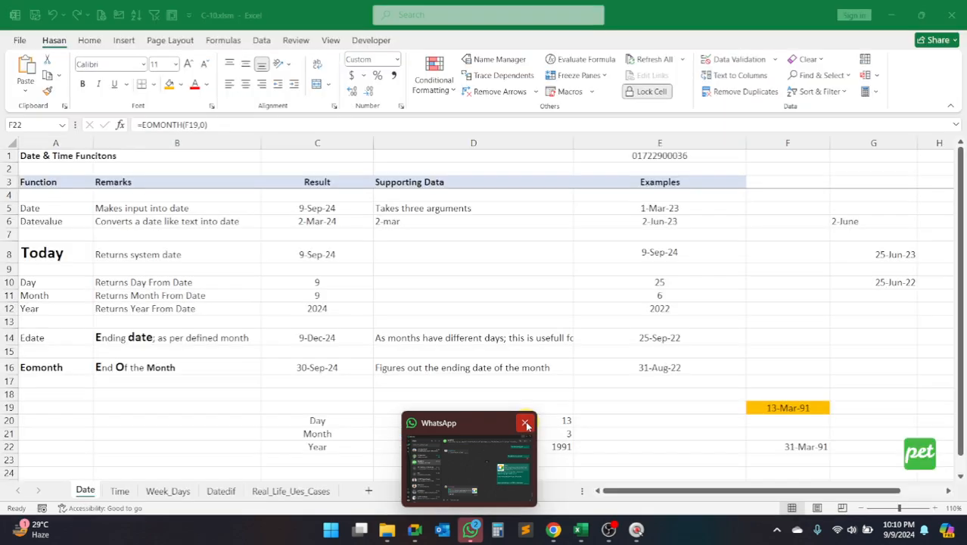
{"action": "left_click", "coordinate": [526, 425]}
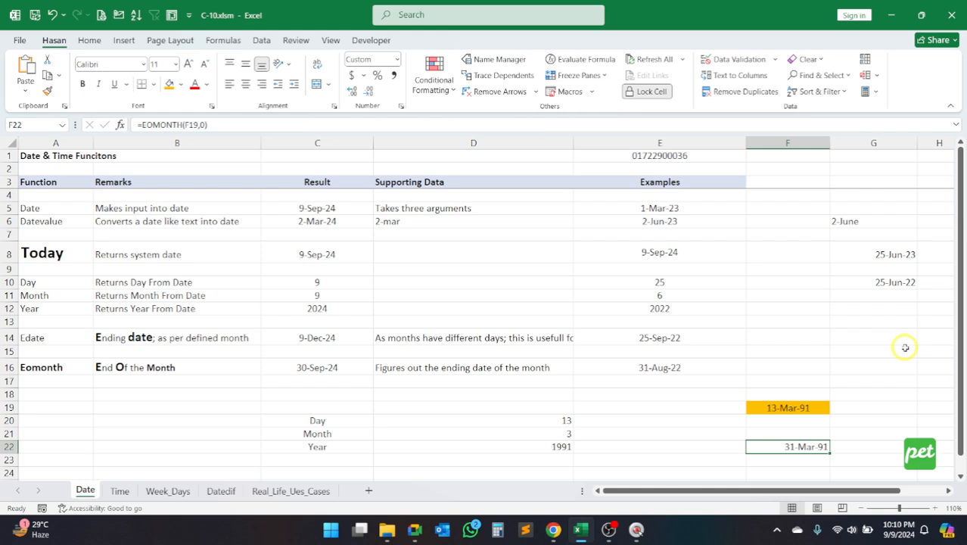
Step: Clear F22 and enter =EOMONTH(F19,1) to get the end date of the following month
{"action": "key", "text": "Delete"}
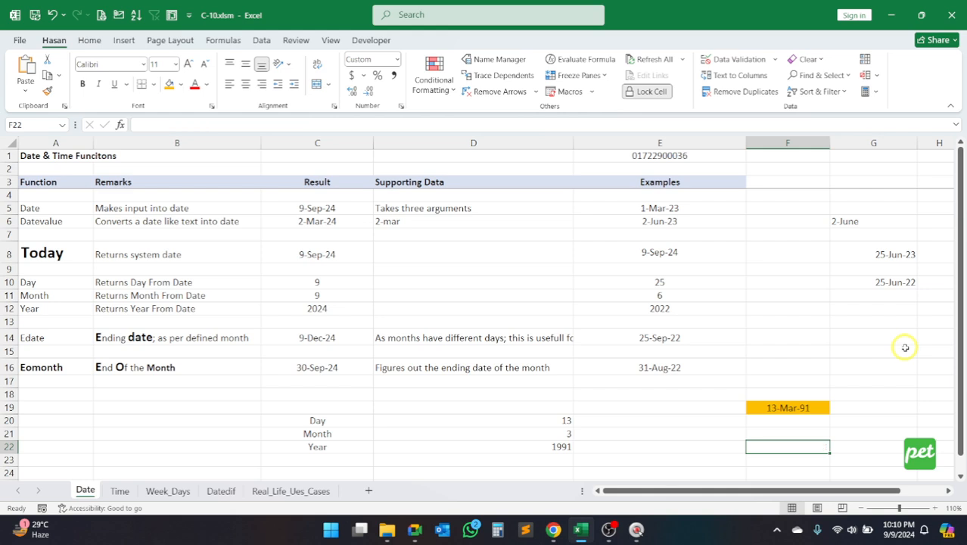
{"action": "type", "text": "=eom"}
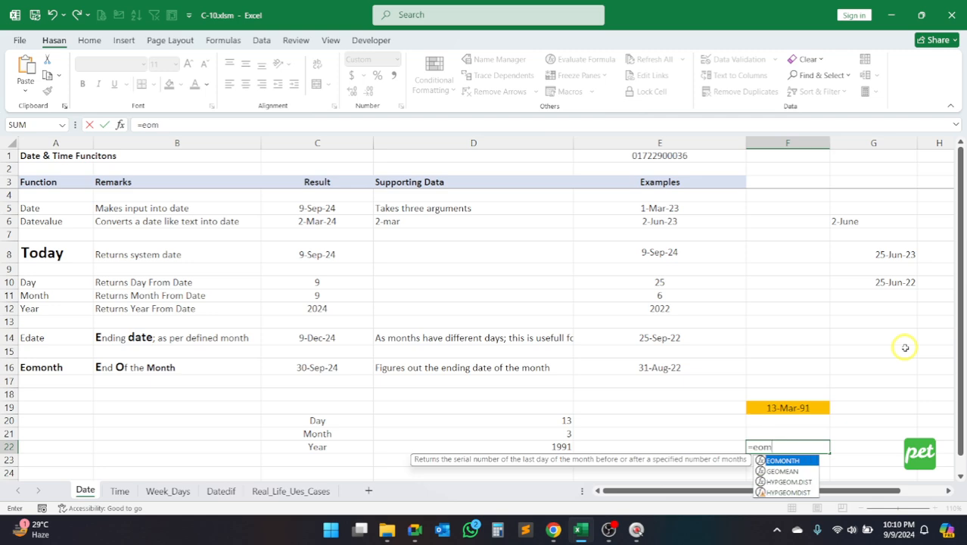
{"action": "key", "text": "Tab"}
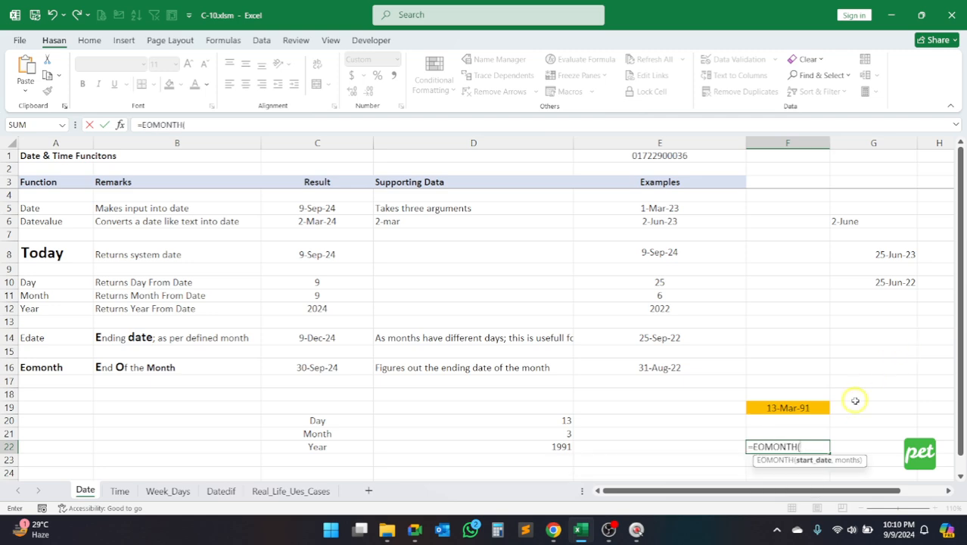
{"action": "left_click", "coordinate": [783, 407]}
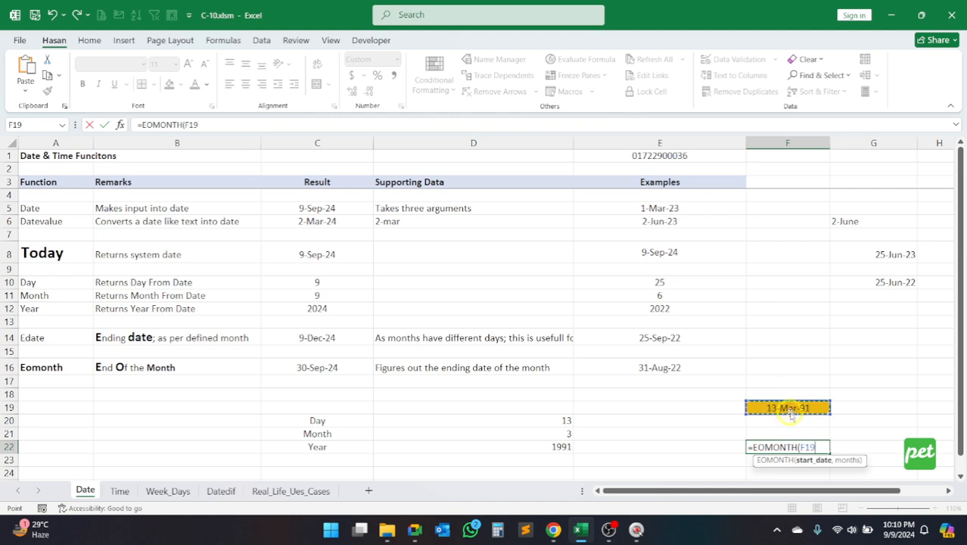
{"action": "type", "text": ","}
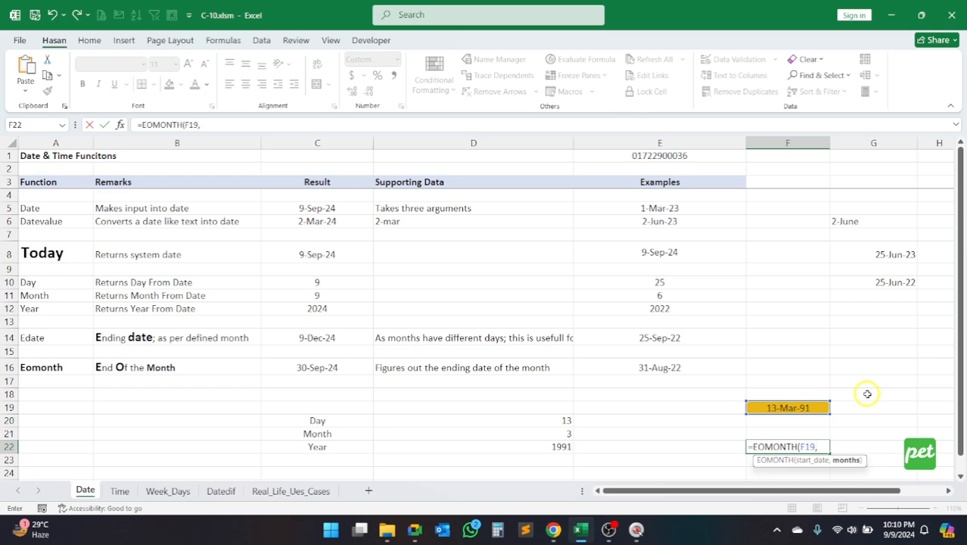
{"action": "type", "text": "1)"}
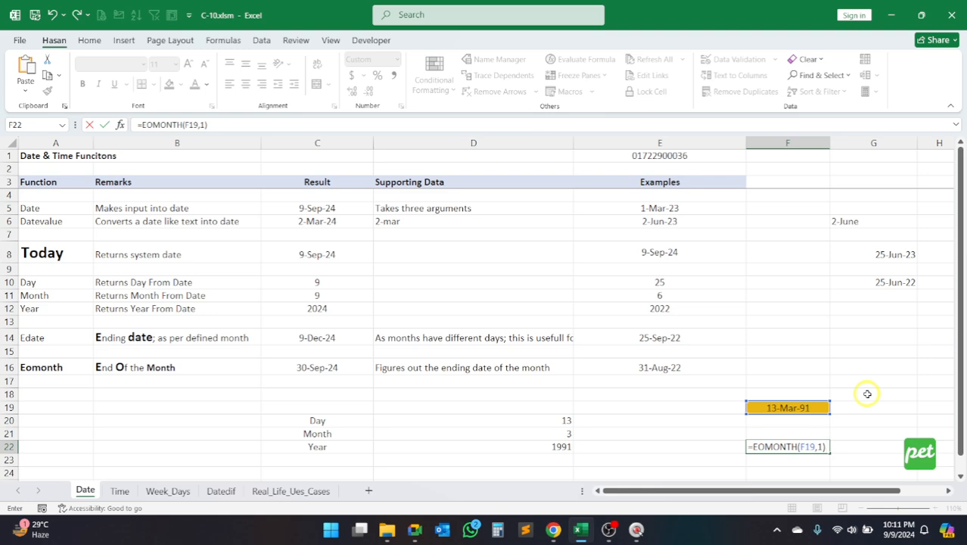
{"action": "key", "text": "Return"}
{"action": "key", "text": "Up"}
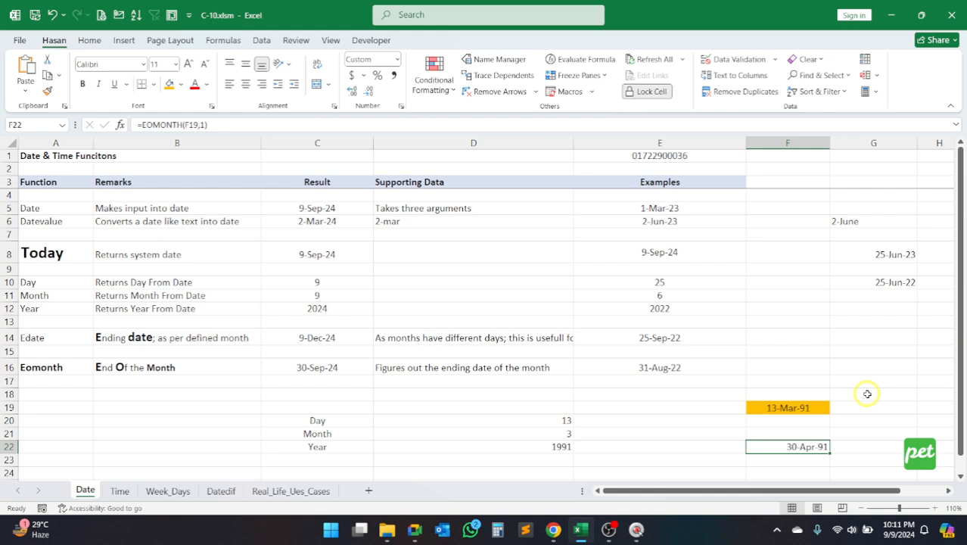
Step: Change the months argument of the EOMONTH formula in F22 to -1
{"action": "double_click", "coordinate": [816, 447]}
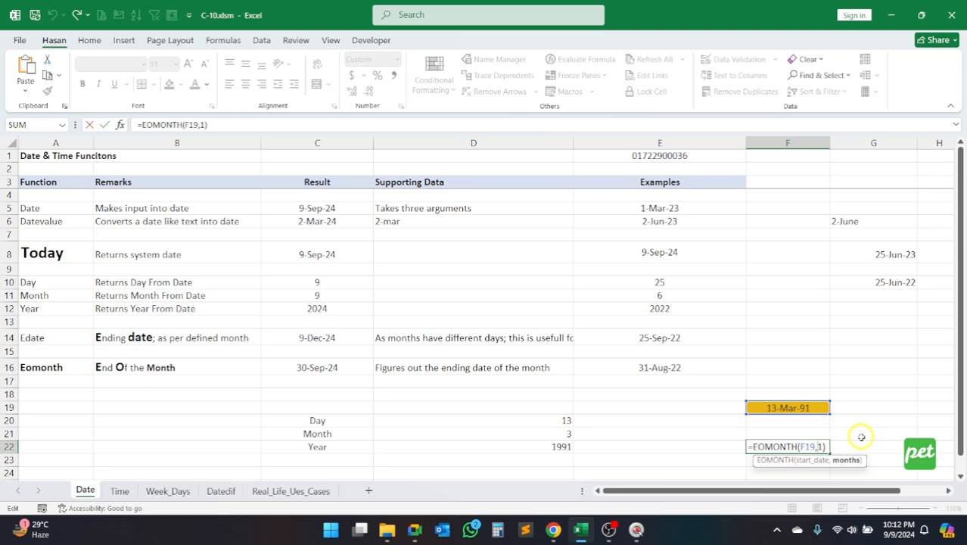
{"action": "type", "text": "-"}
{"action": "key", "text": "Return"}
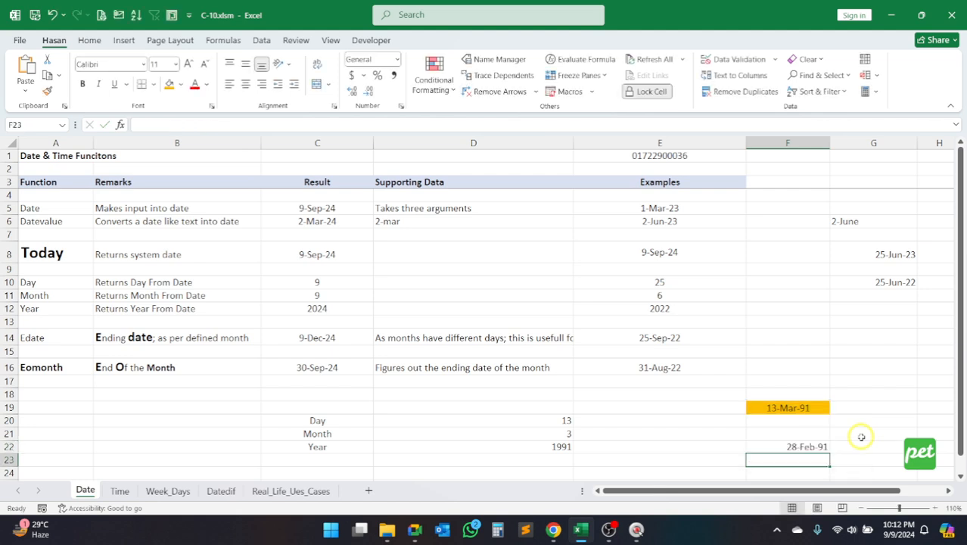
{"action": "key", "text": "Up"}
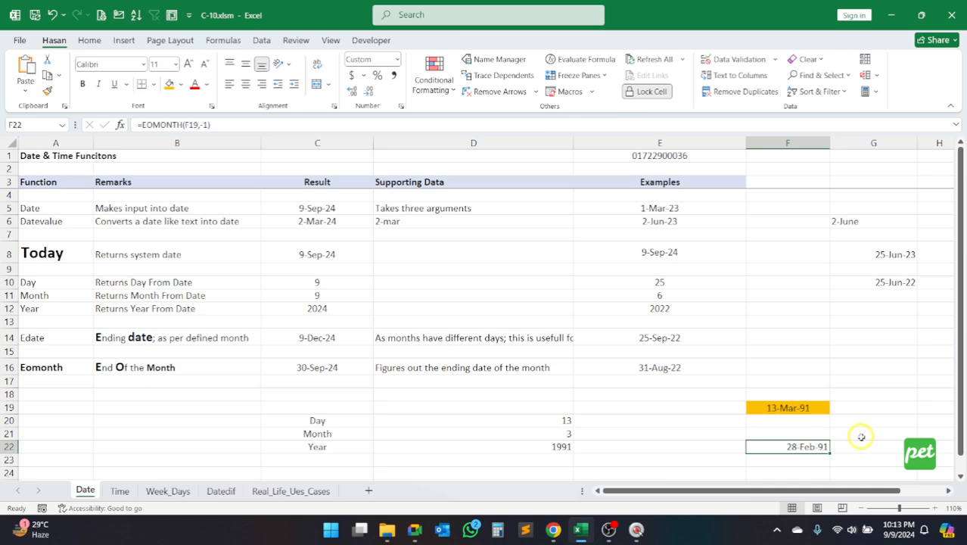
Step: On the Real_Life_Ues_Cases sheet, enter =TODAY() in V2 and format it as a day-month-year date with abbreviated month
{"action": "left_click", "coordinate": [273, 490]}
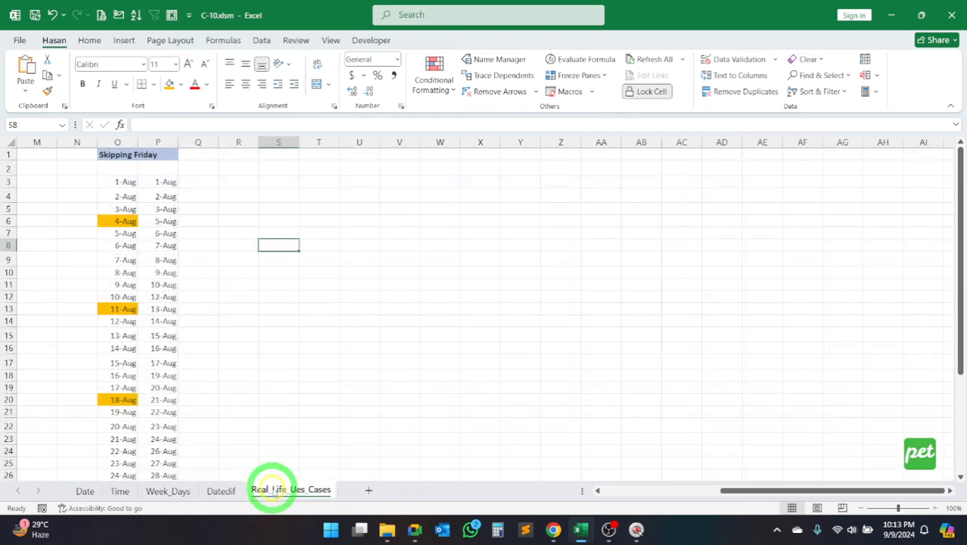
{"action": "left_click", "coordinate": [402, 165]}
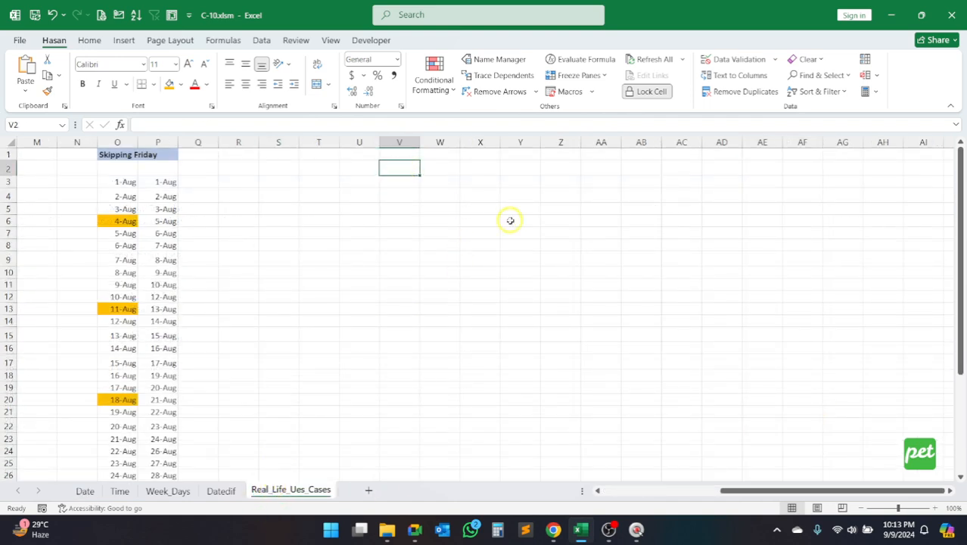
{"action": "type", "text": "=today"}
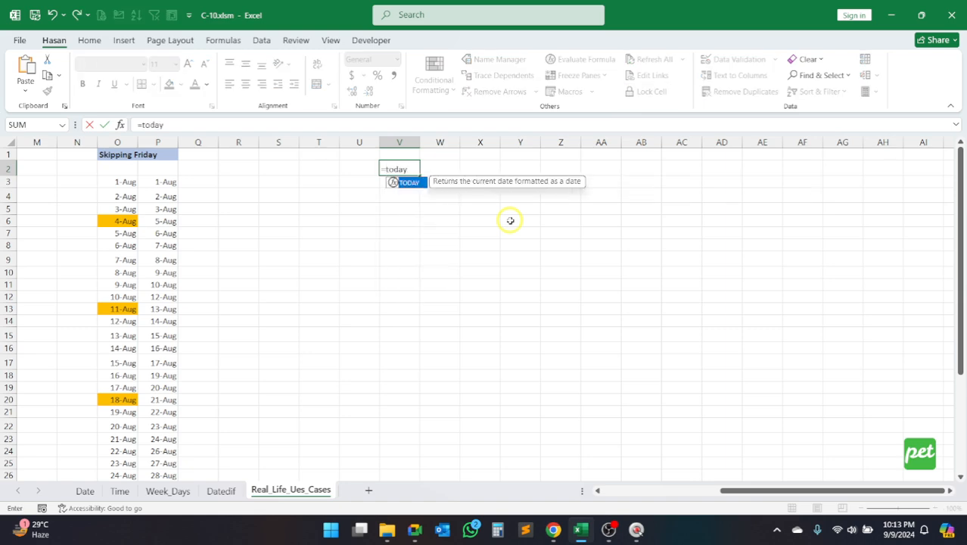
{"action": "key", "text": "Tab"}
{"action": "type", "text": ")"}
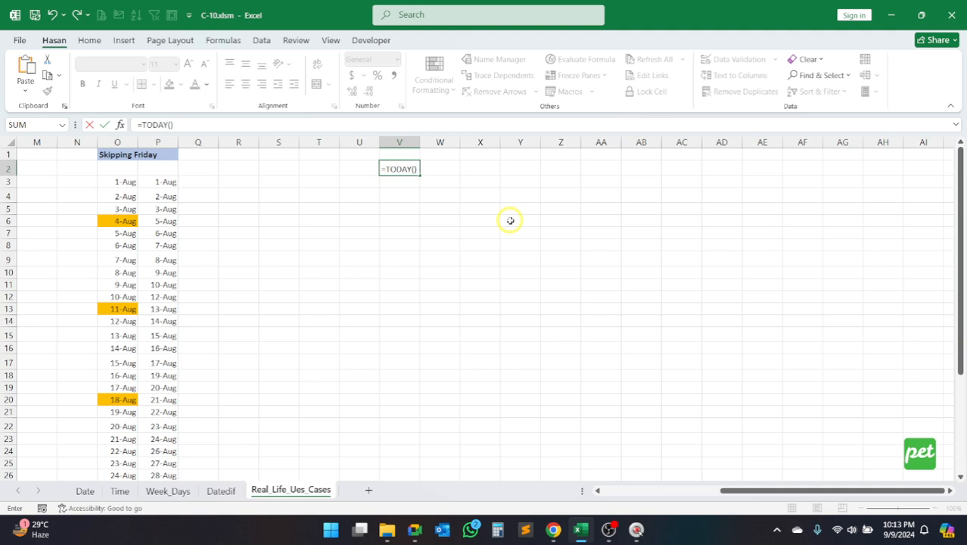
{"action": "key", "text": "Return"}
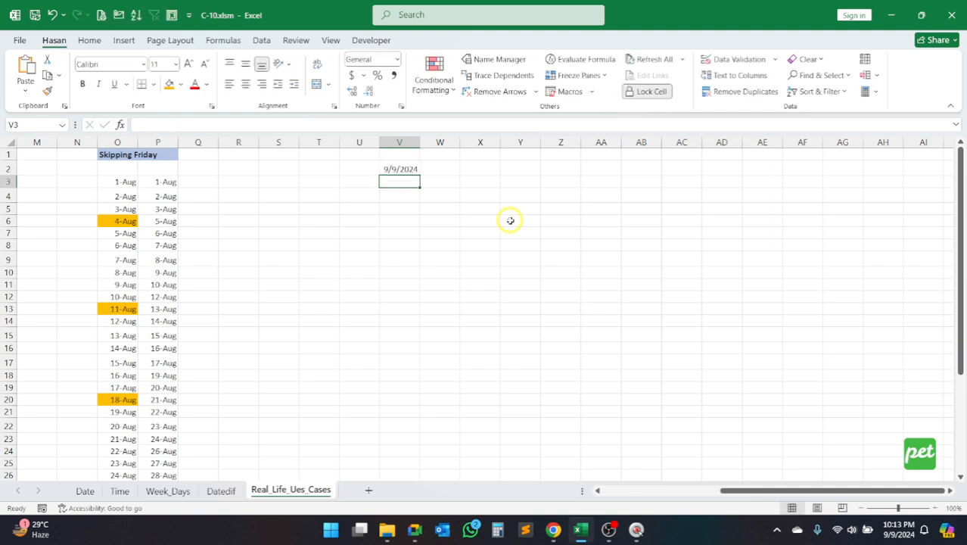
{"action": "key", "text": "Up"}
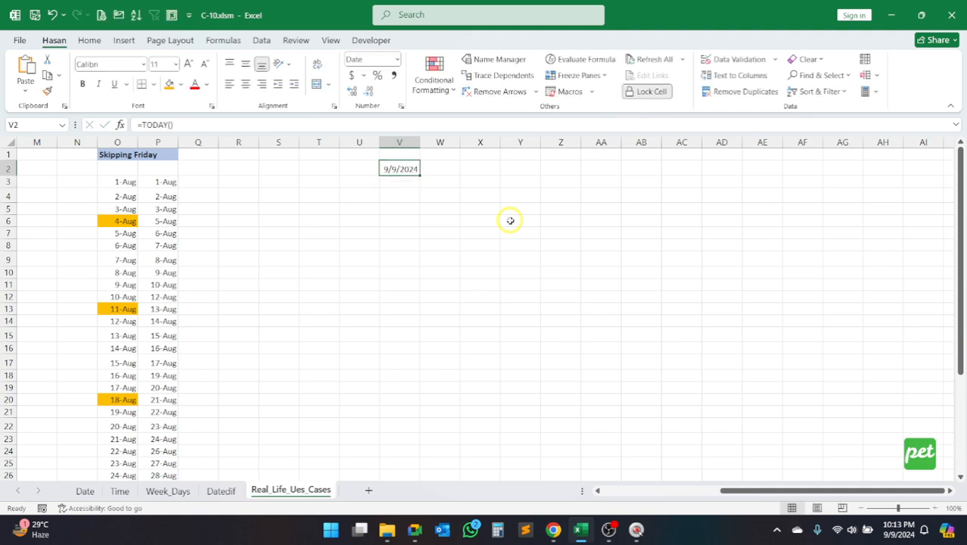
{"action": "key", "text": "ctrl+shift+3"}
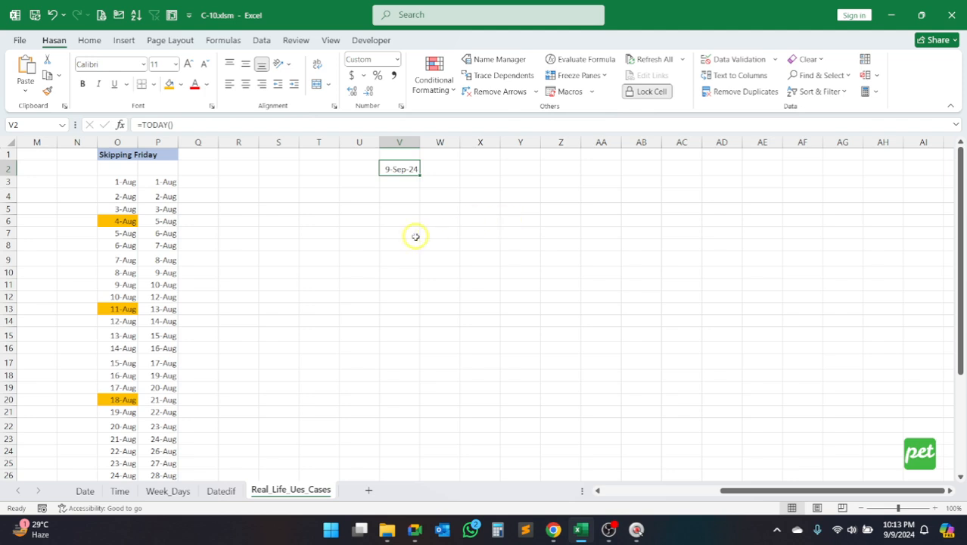
Step: Enter =DAY(V2) in V6 to extract the day number from today's date
{"action": "left_click", "coordinate": [399, 195]}
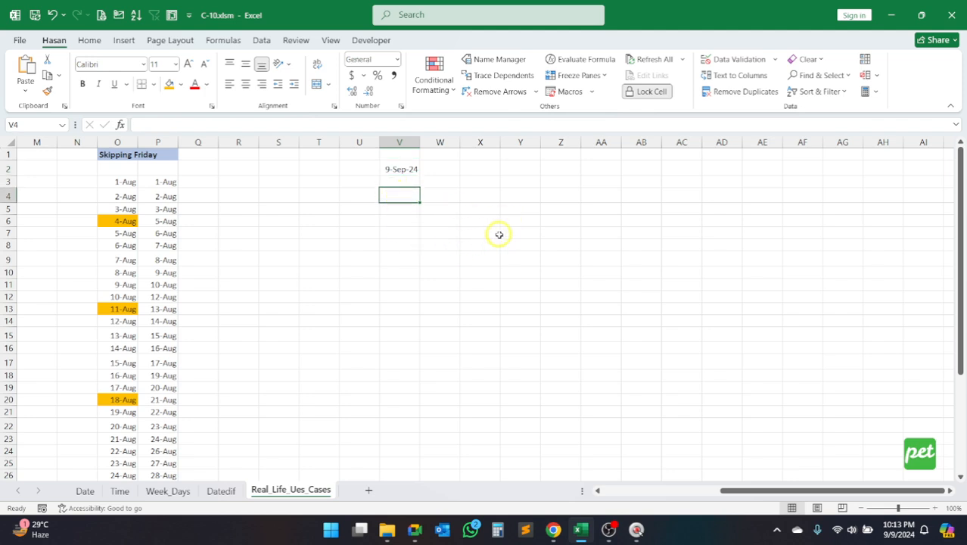
{"action": "left_click", "coordinate": [409, 224]}
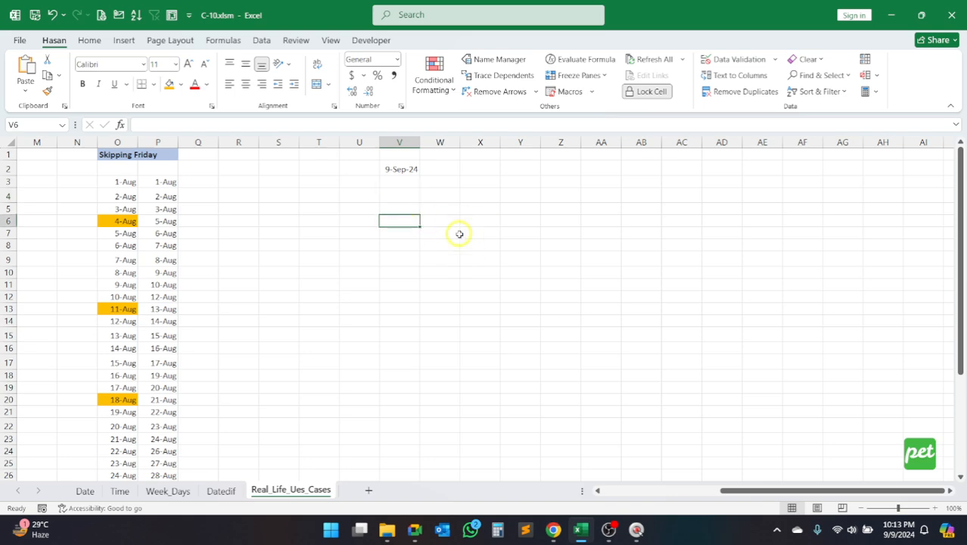
{"action": "type", "text": "="}
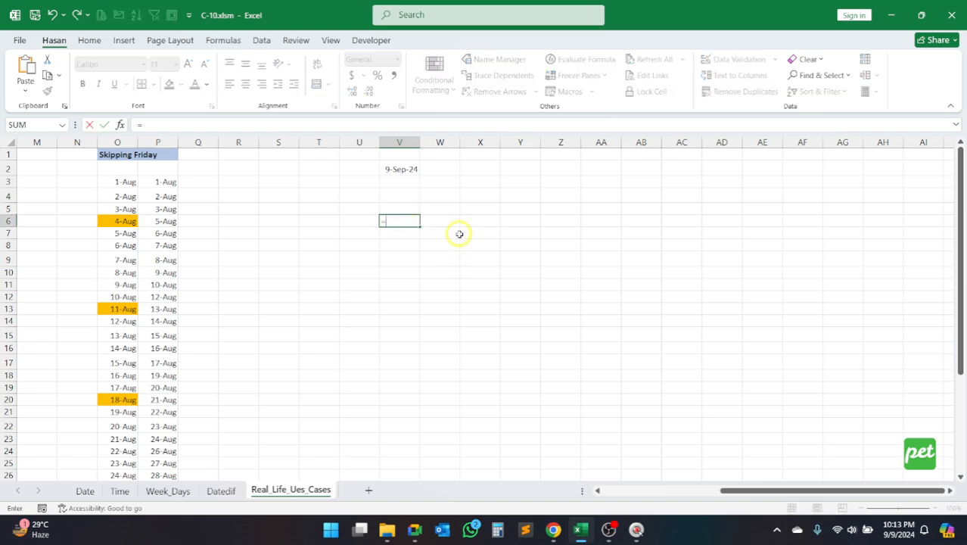
{"action": "type", "text": "day"}
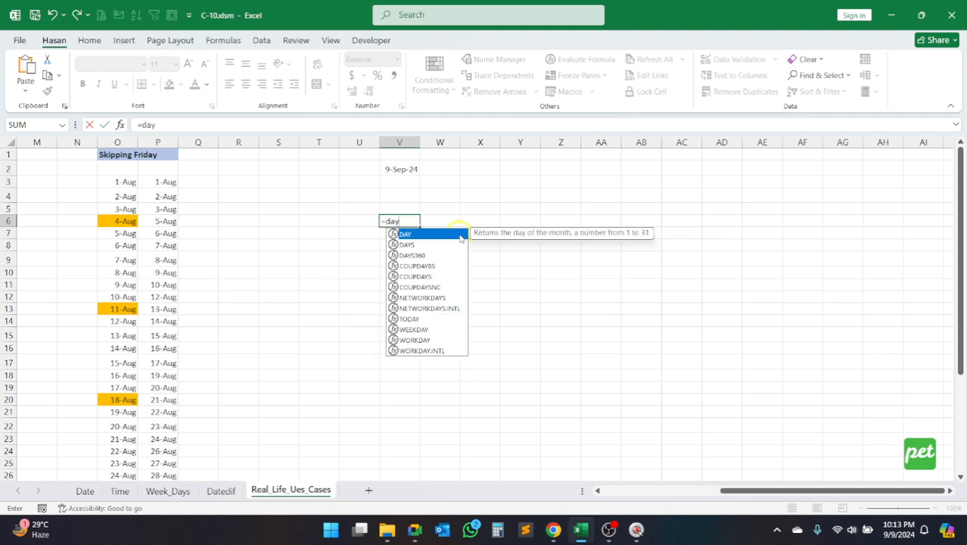
{"action": "type", "text": "("}
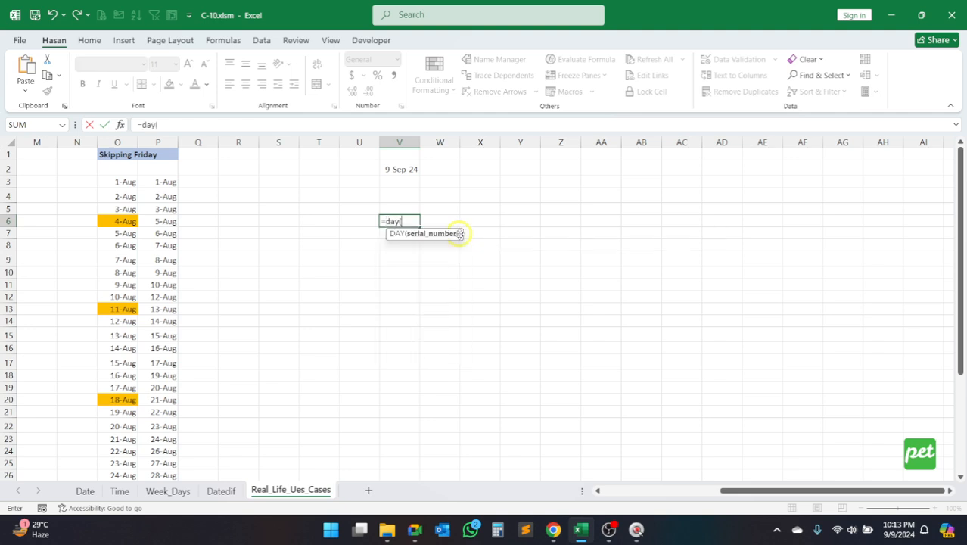
{"action": "left_click", "coordinate": [400, 168]}
{"action": "type", "text": ")"}
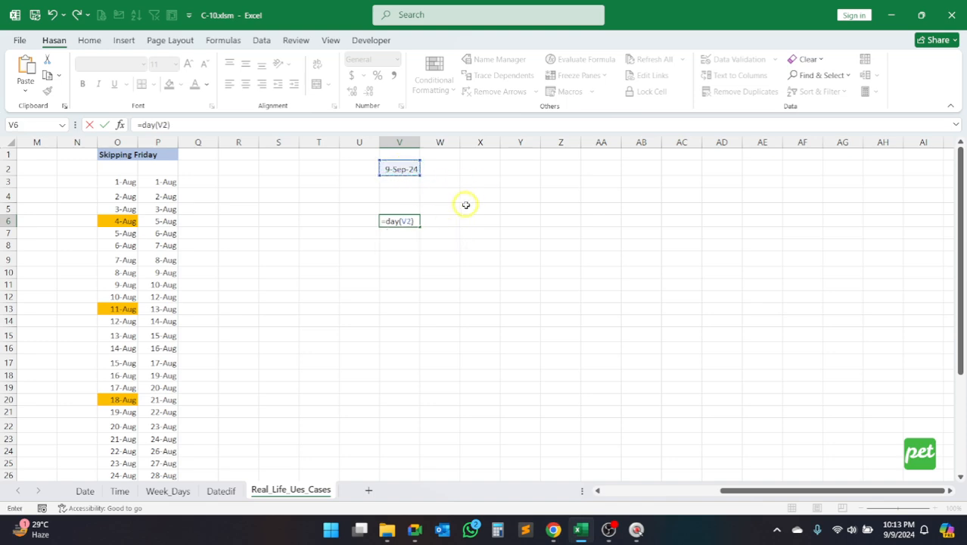
{"action": "key", "text": "Return"}
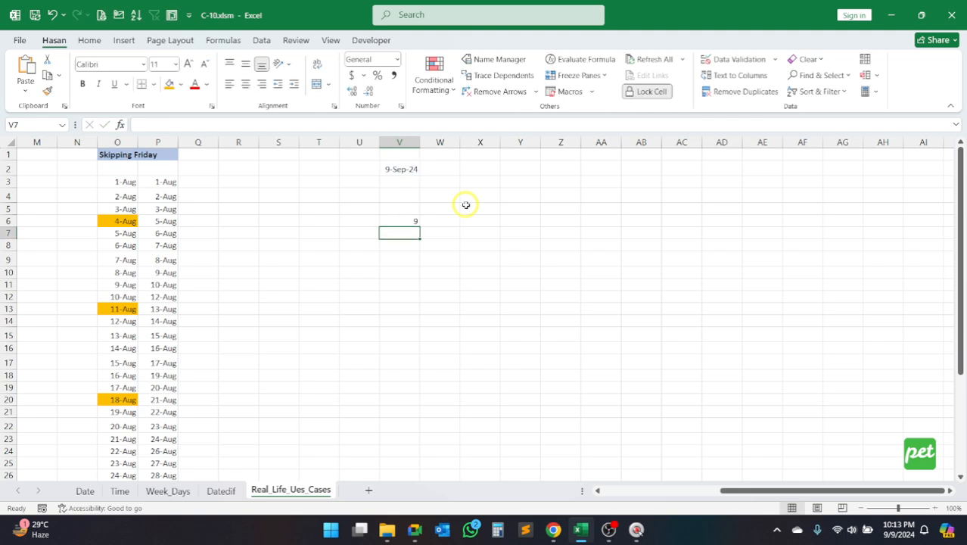
{"action": "left_click", "coordinate": [411, 220]}
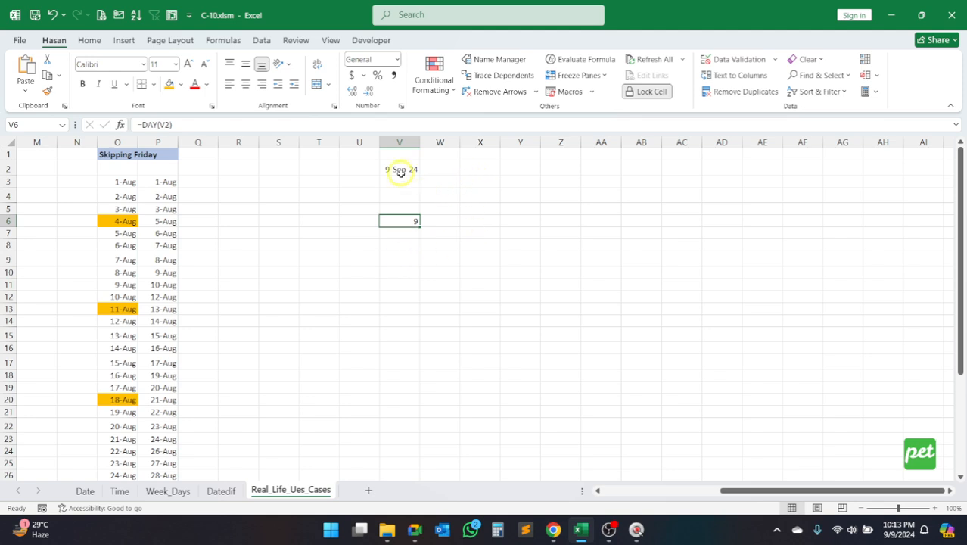
Step: Link X2 to today's date with the formula =V2
{"action": "left_click", "coordinate": [469, 169]}
{"action": "type", "text": "="}
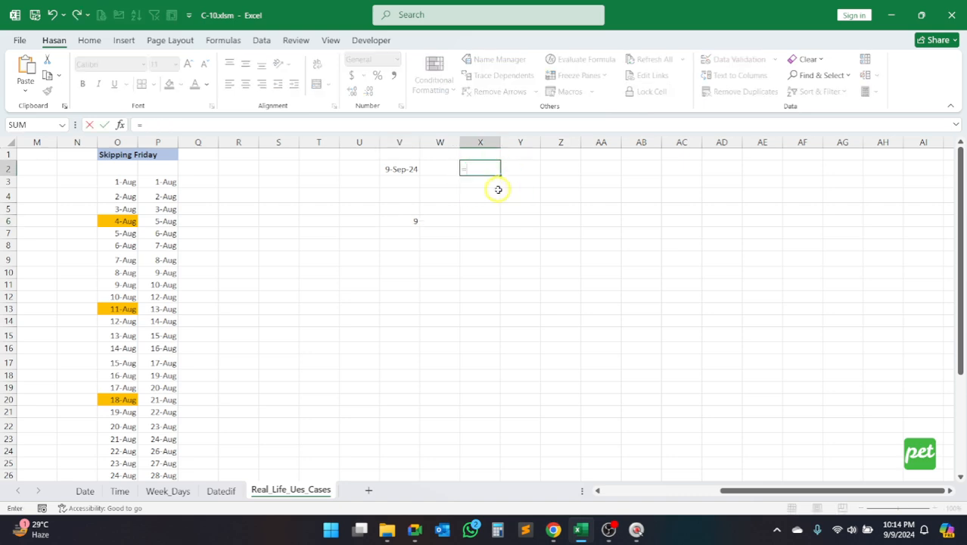
{"action": "key", "text": "Left"}
{"action": "key", "text": "Left"}
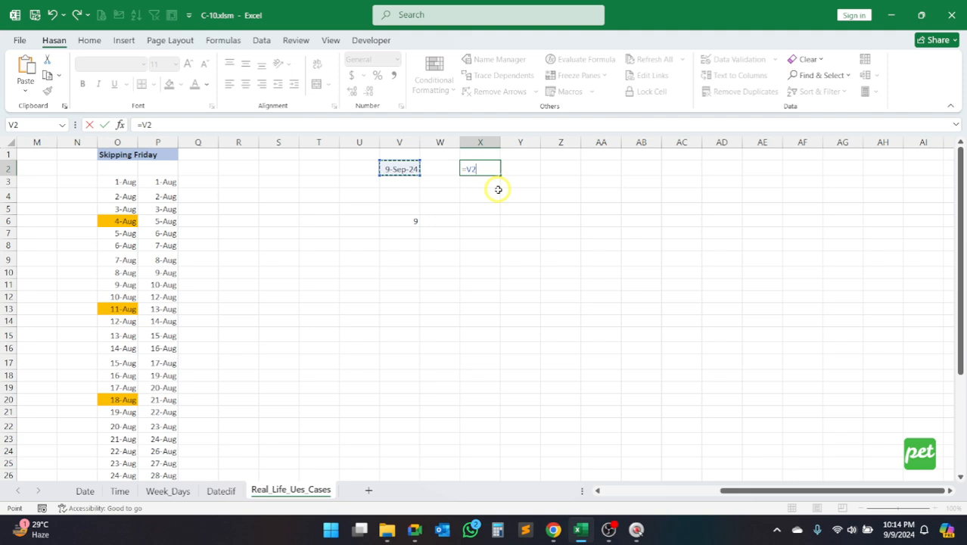
{"action": "key", "text": "Return"}
Step: Apply the General number format to X2 to expose the date's serial number, and check which cell its formula references
{"action": "left_click", "coordinate": [482, 171]}
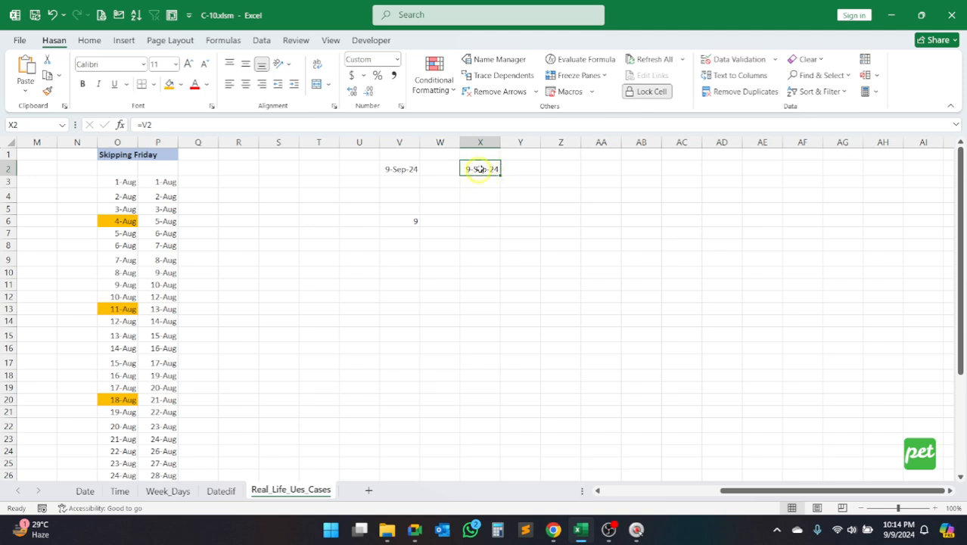
{"action": "left_click", "coordinate": [398, 61]}
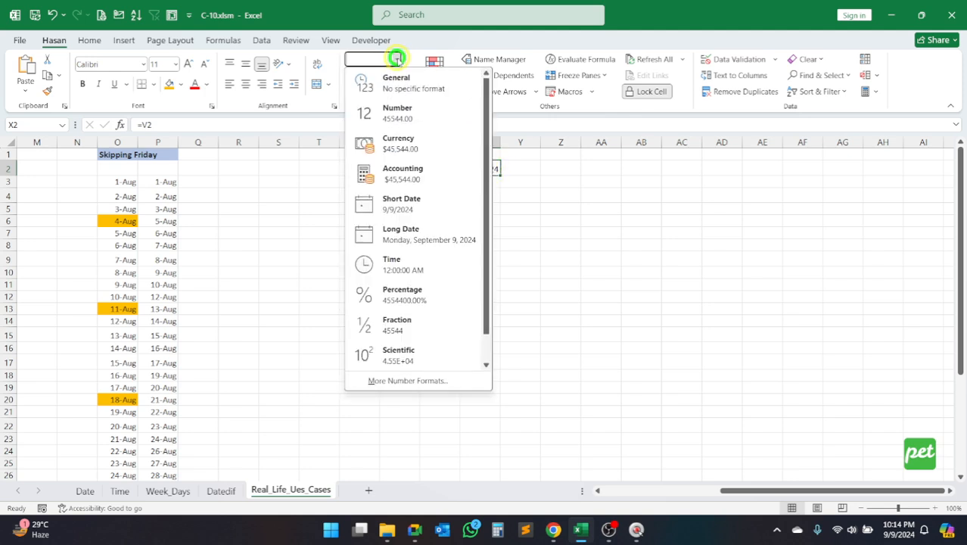
{"action": "left_click", "coordinate": [369, 80]}
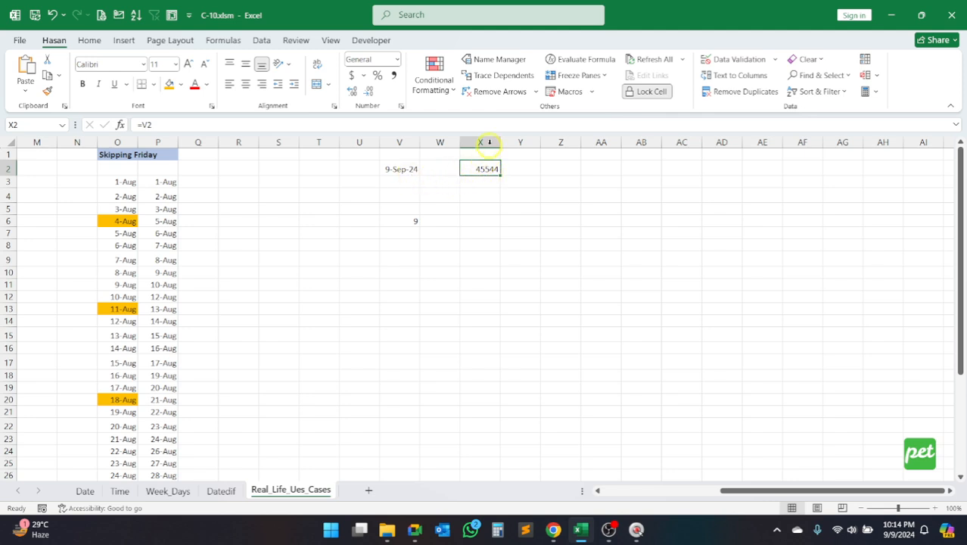
{"action": "left_click", "coordinate": [479, 125]}
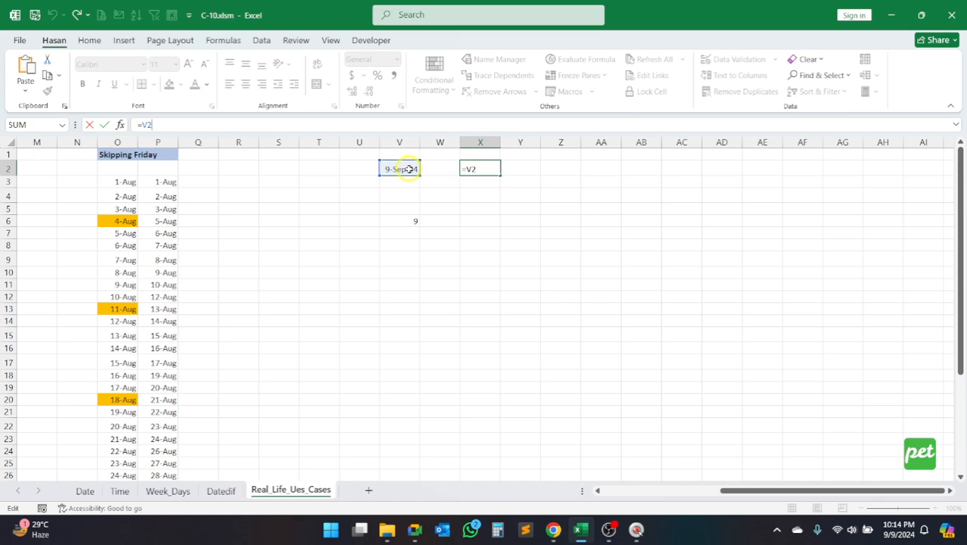
{"action": "key", "text": "ctrl+Return"}
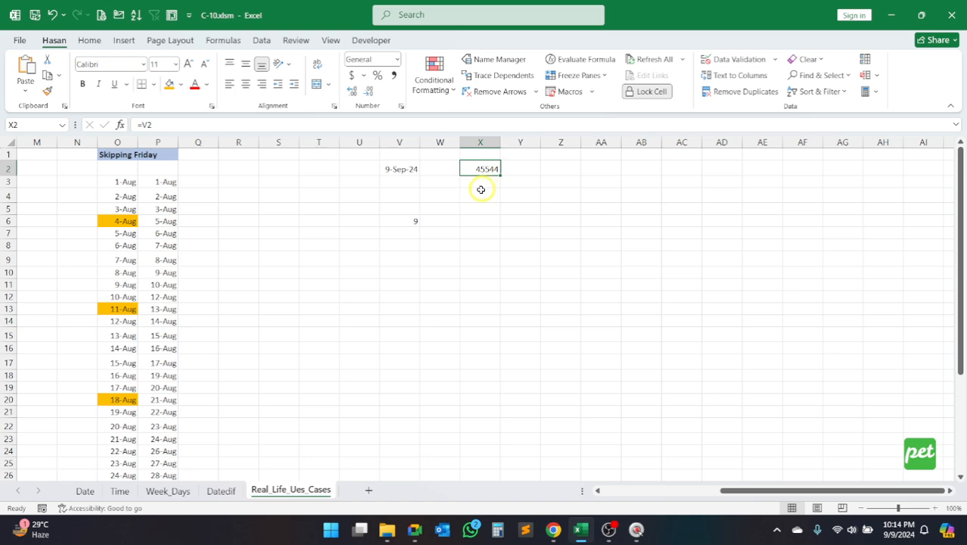
Step: Enter =X2+1 in Y2 to calculate the following day
{"action": "left_click", "coordinate": [521, 170]}
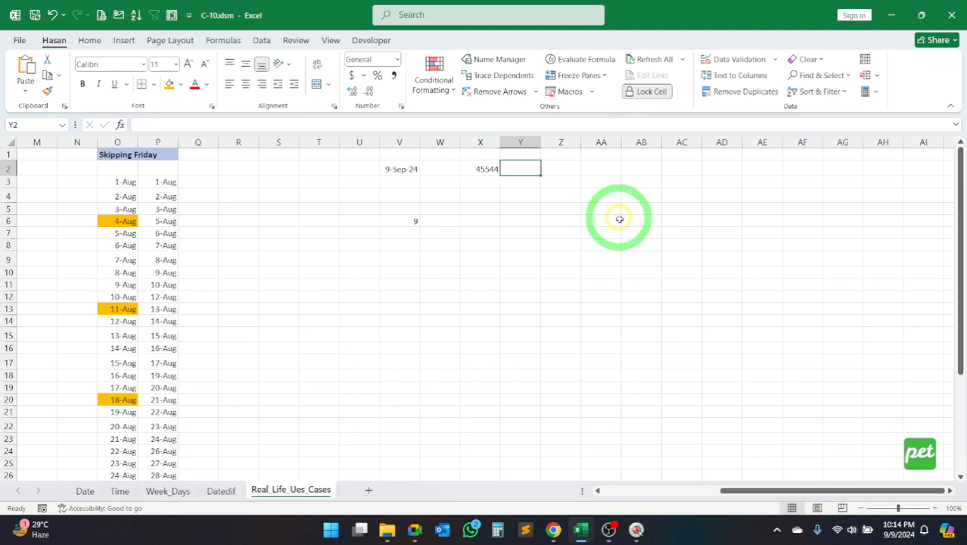
{"action": "type", "text": "=X2+1"}
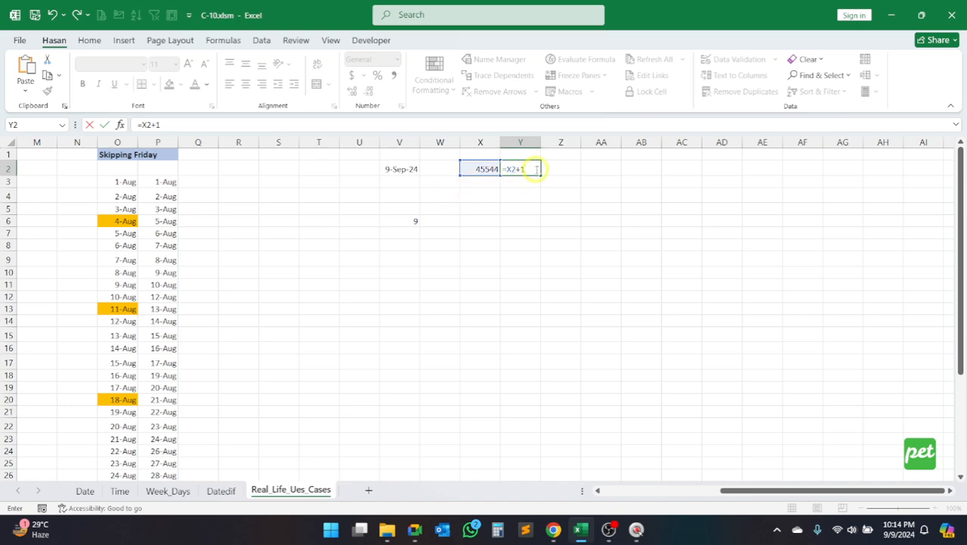
{"action": "key", "text": "Return"}
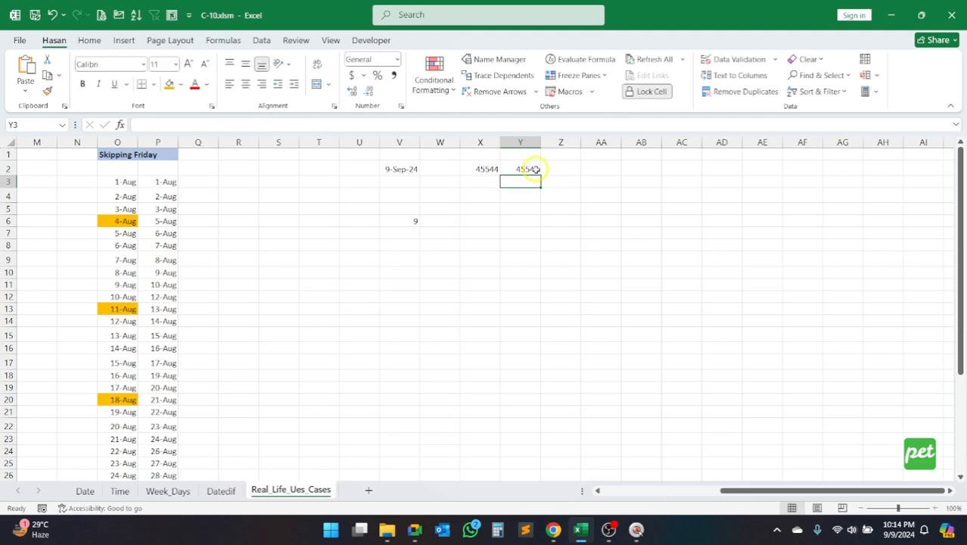
Step: Format Y2 and X2 as day-month-year dates with abbreviated month
{"action": "left_click", "coordinate": [532, 168]}
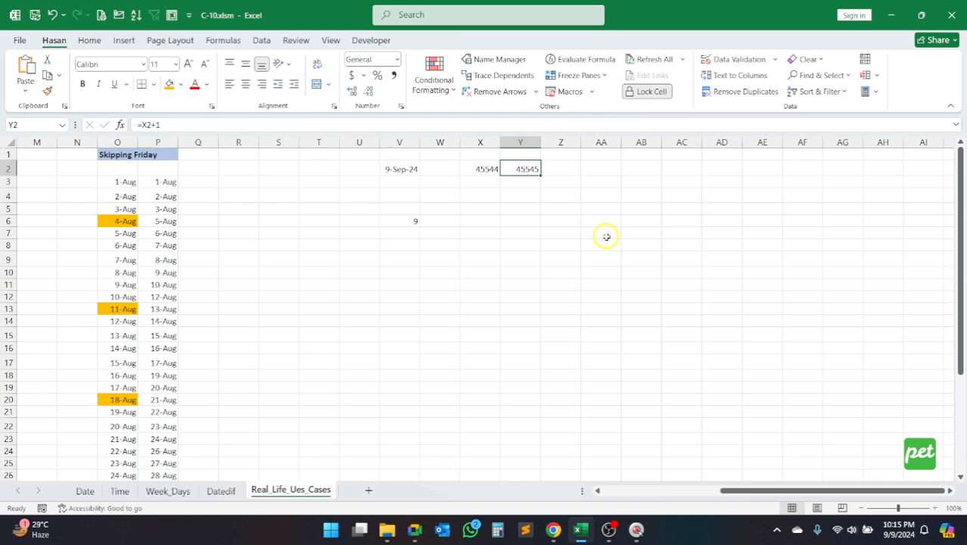
{"action": "key", "text": "ctrl+shift+3"}
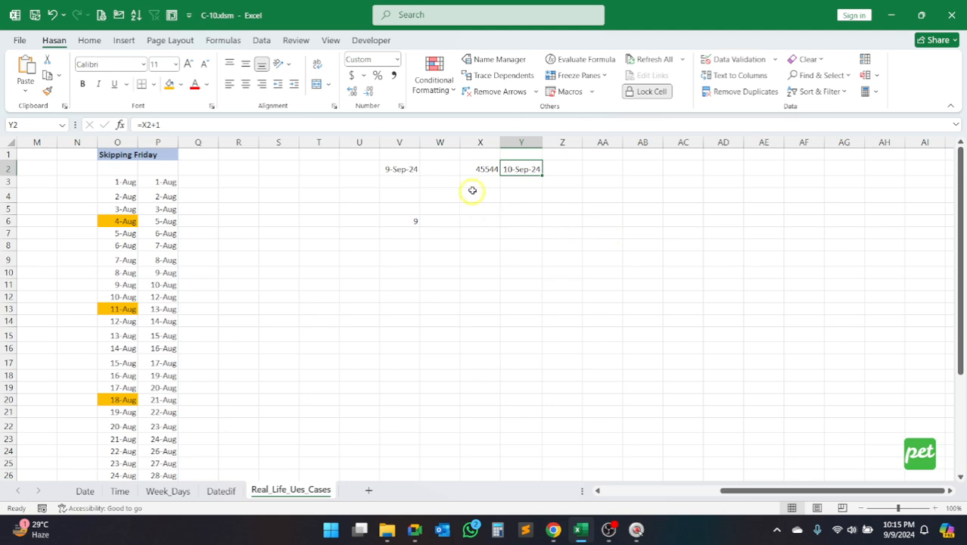
{"action": "left_click", "coordinate": [469, 166]}
{"action": "key", "text": "ctrl+shift+3"}
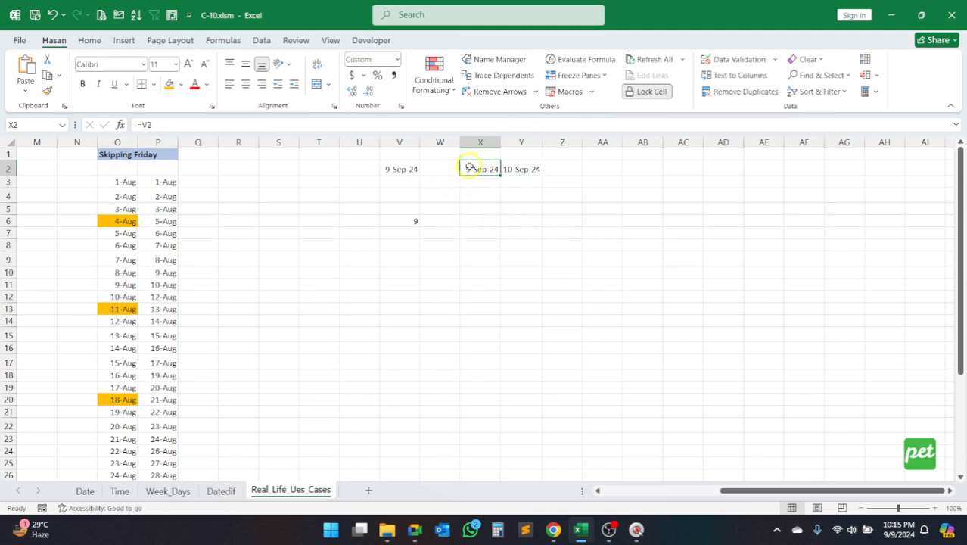
Step: Fill the next-day formula from Y2 across row 2 through AI2
{"action": "left_click", "coordinate": [520, 170]}
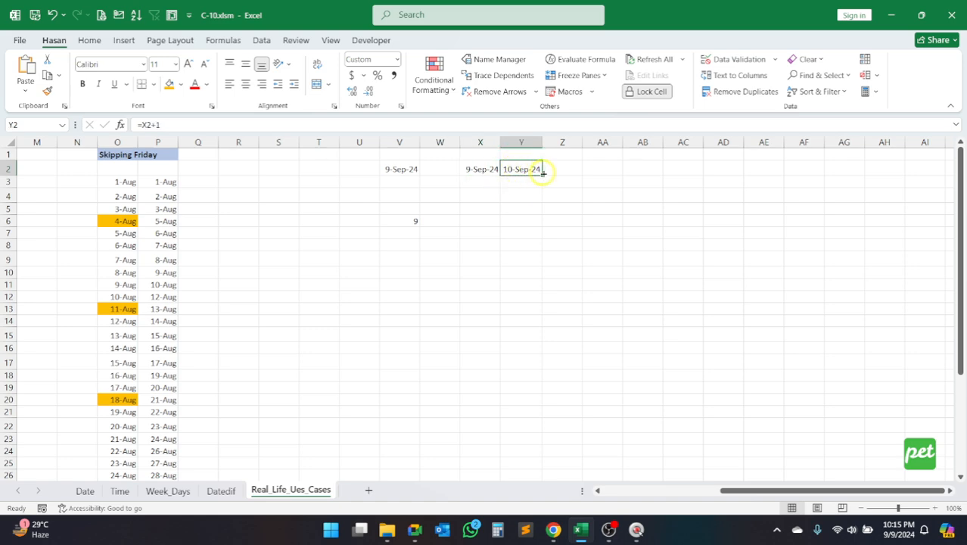
{"action": "left_click_drag", "start_coordinate": [542, 174], "coordinate": [932, 172]}
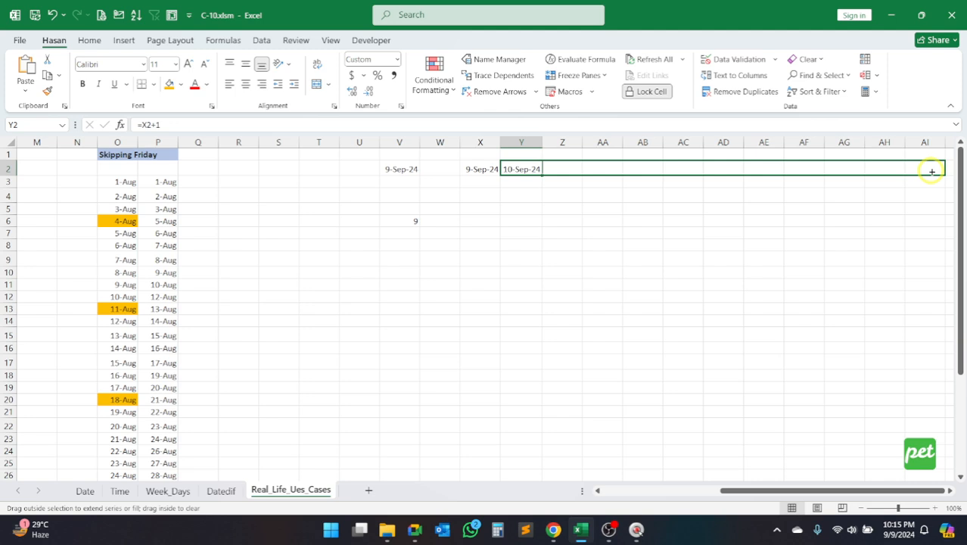
{"action": "left_click_drag", "start_coordinate": [931, 172], "coordinate": [932, 170]}
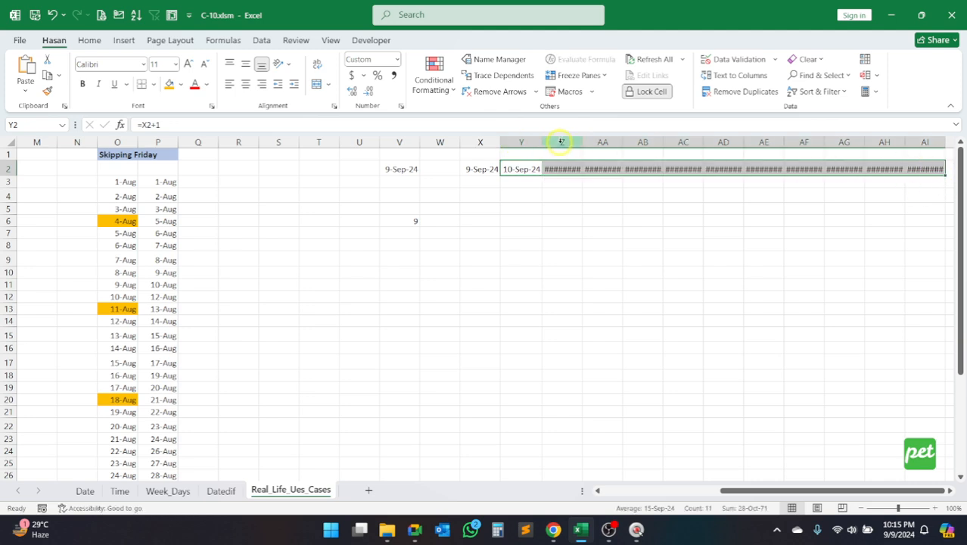
Step: Widen columns Z through AI so the dates fit, and check the formulas in Z2 and AA2
{"action": "left_click_drag", "start_coordinate": [561, 141], "coordinate": [917, 155]}
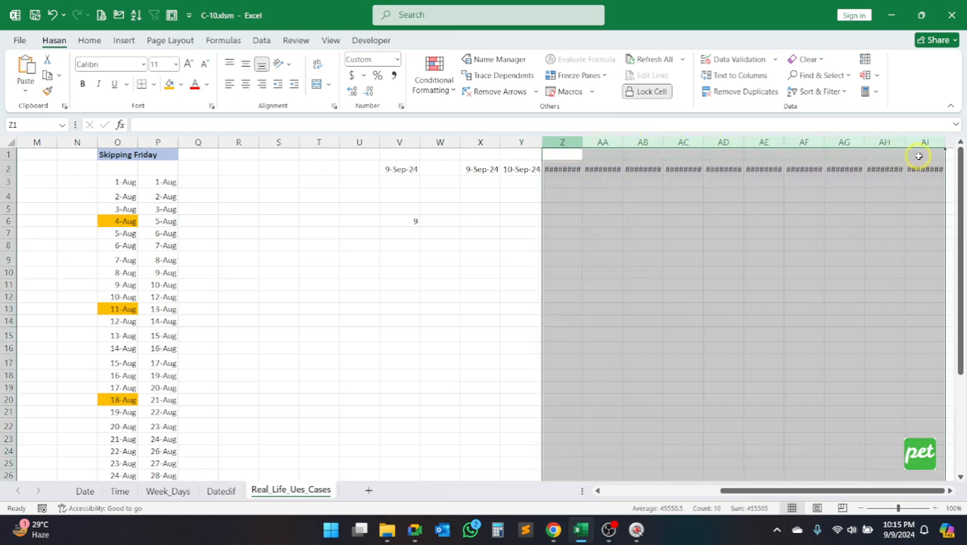
{"action": "left_click_drag", "start_coordinate": [583, 144], "coordinate": [596, 145]}
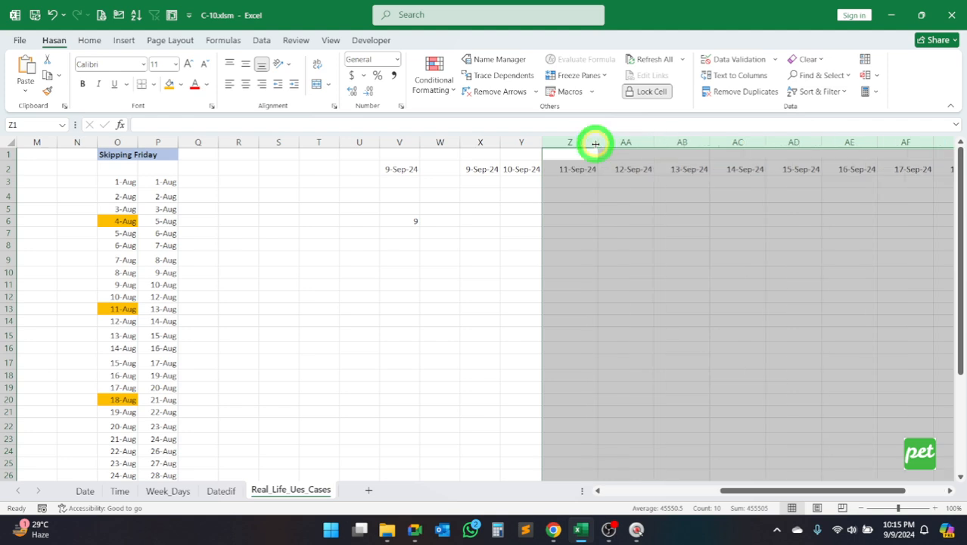
{"action": "left_click_drag", "start_coordinate": [745, 490], "coordinate": [816, 490]}
{"action": "left_click", "coordinate": [406, 170]}
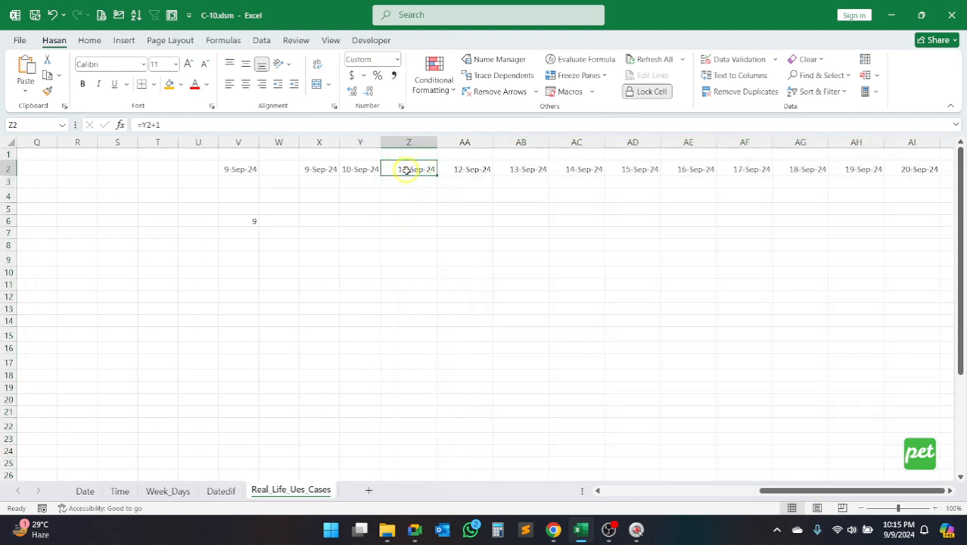
{"action": "left_click", "coordinate": [457, 172]}
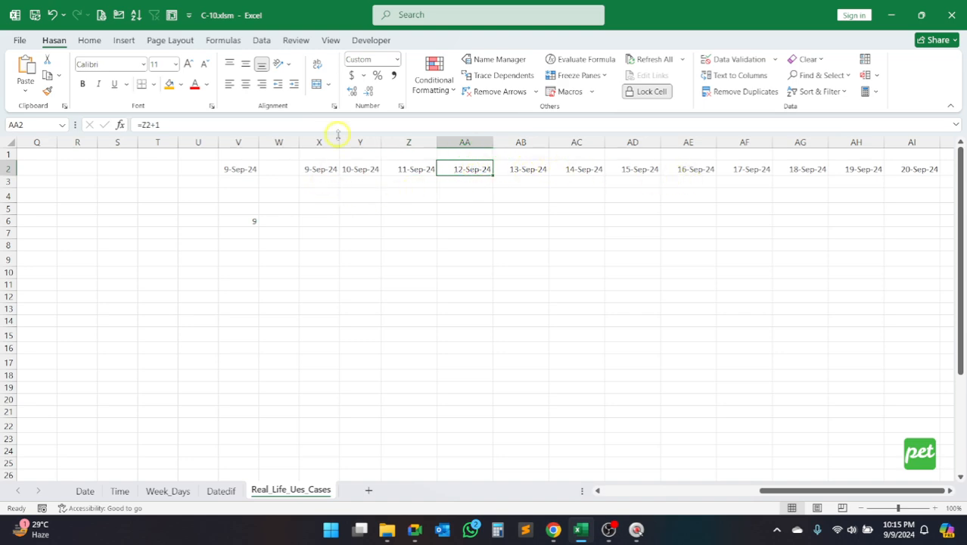
Step: Widen column X slightly and enter =X2+1 in X3 to calculate the following day
{"action": "left_click_drag", "start_coordinate": [338, 136], "coordinate": [348, 137]}
{"action": "left_click", "coordinate": [324, 182]}
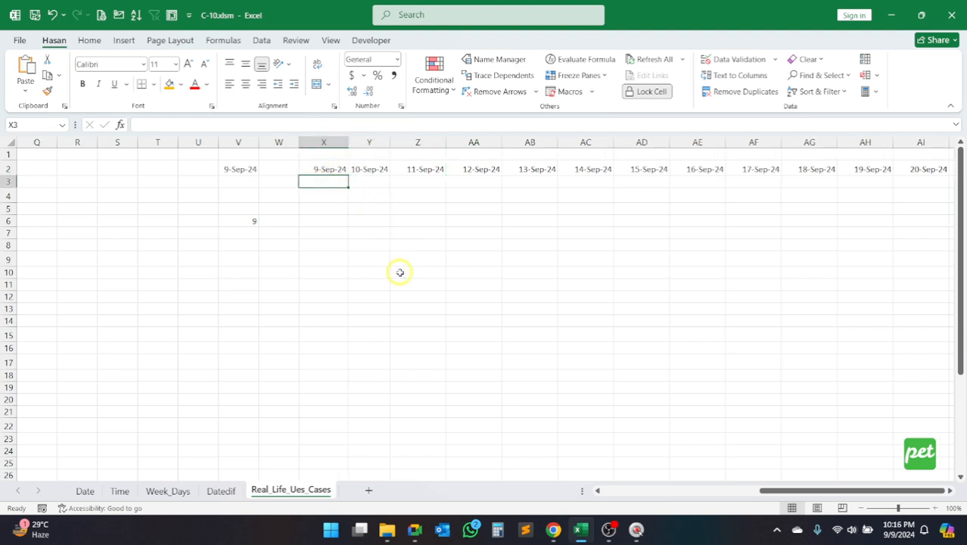
{"action": "type", "text": "=X2"}
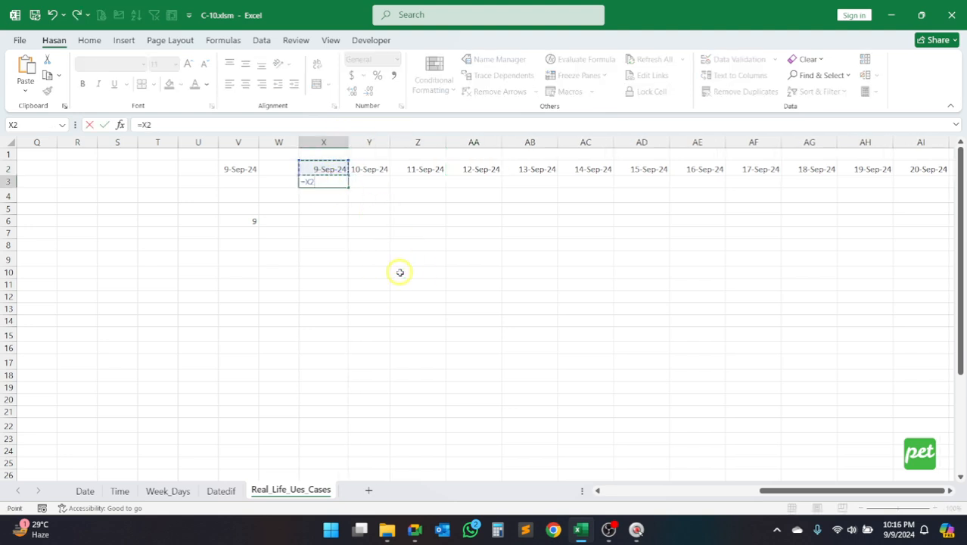
{"action": "type", "text": "+1"}
{"action": "key", "text": "Return"}
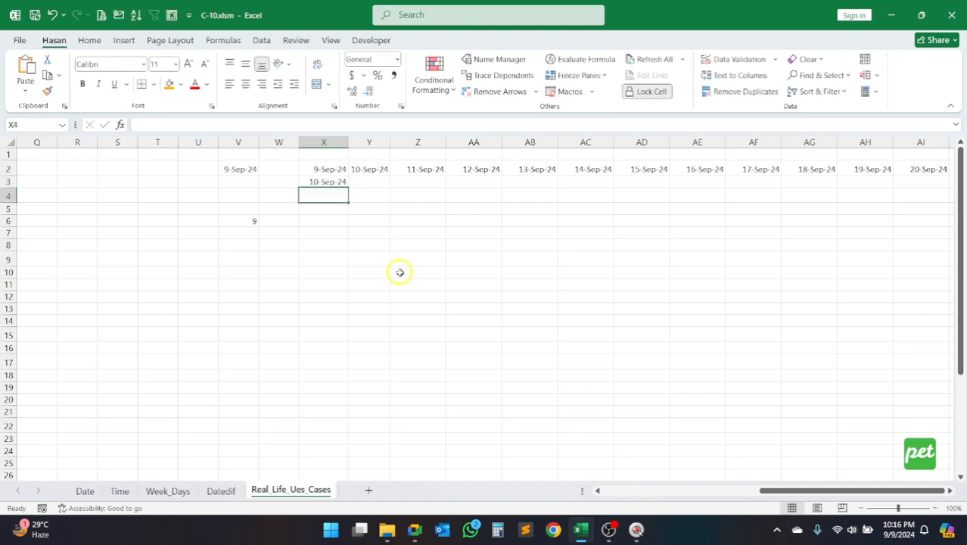
Step: Fill the next-day formula from X3 down column X through X24
{"action": "left_click", "coordinate": [331, 182]}
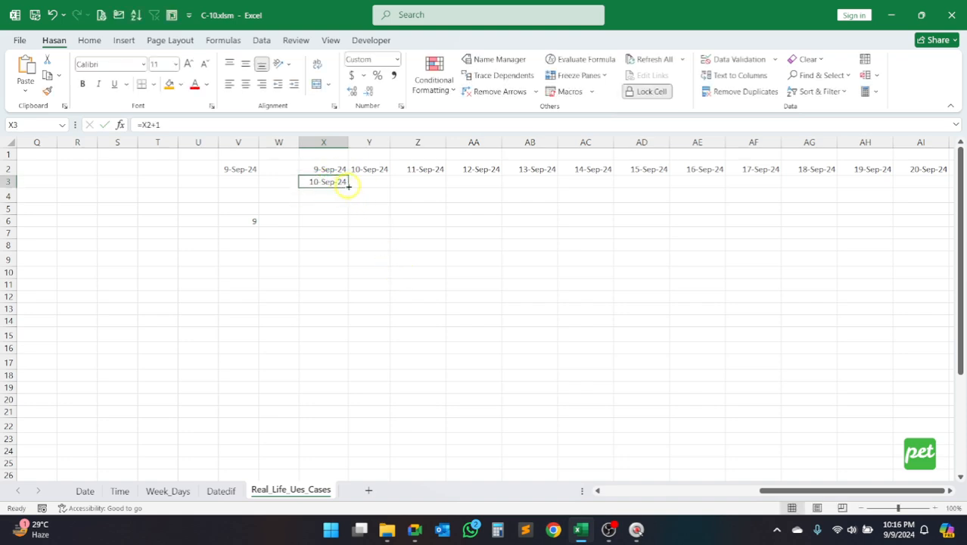
{"action": "left_click_drag", "start_coordinate": [349, 186], "coordinate": [327, 427]}
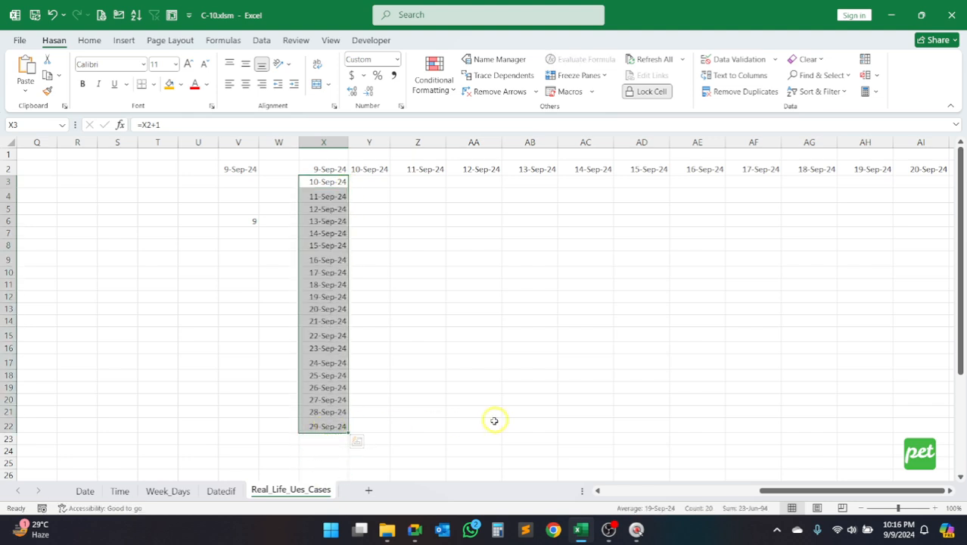
{"action": "left_click", "coordinate": [332, 426]}
{"action": "left_click_drag", "start_coordinate": [345, 431], "coordinate": [353, 455]}
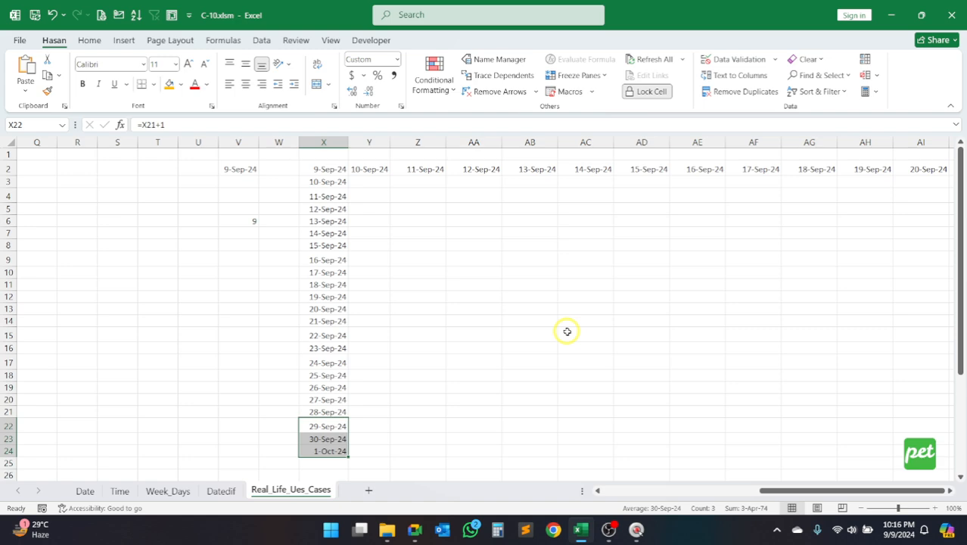
Step: Switch to the Google Meet window and bring the OBS window to the front
{"action": "left_click", "coordinate": [417, 529]}
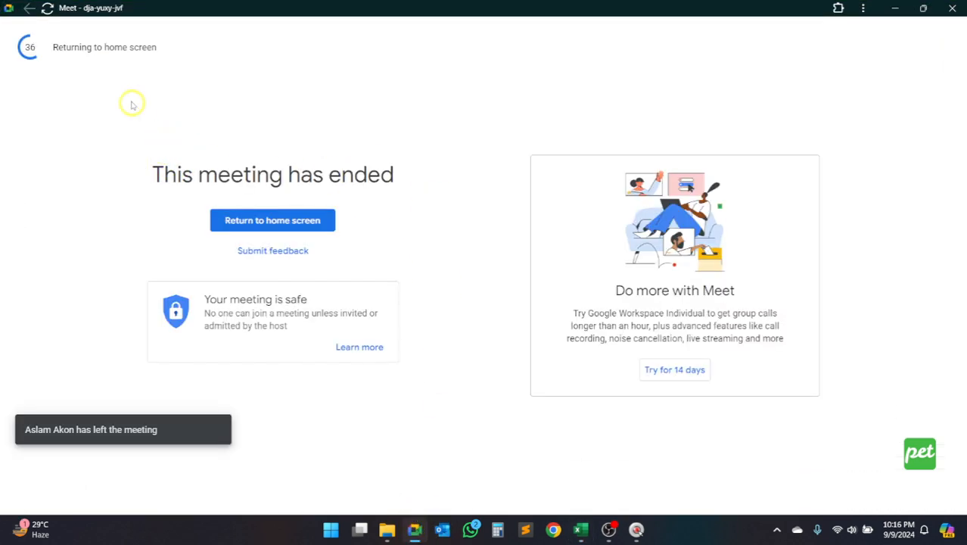
{"action": "left_click", "coordinate": [614, 532]}
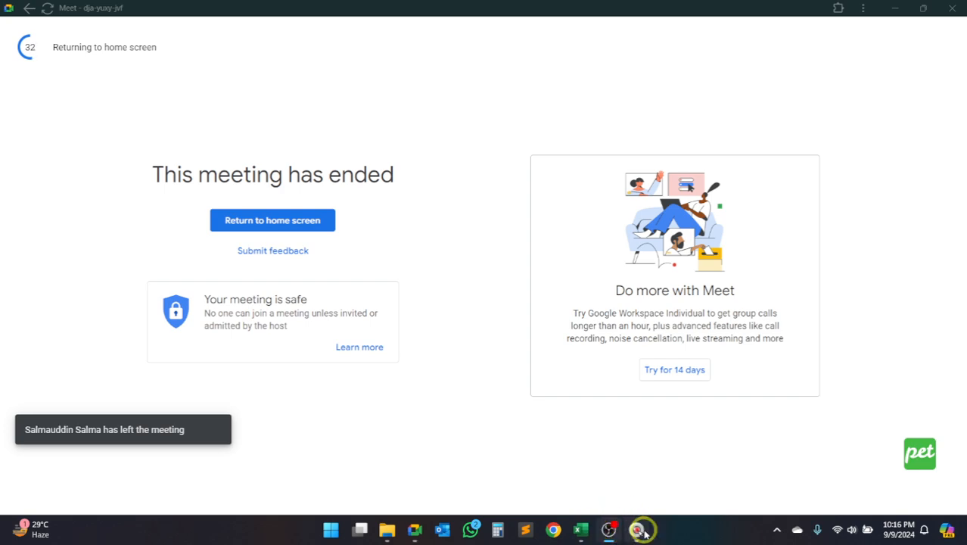
{"action": "left_click", "coordinate": [614, 532]}
{"action": "left_click", "coordinate": [609, 530]}
{"action": "left_click", "coordinate": [608, 528]}
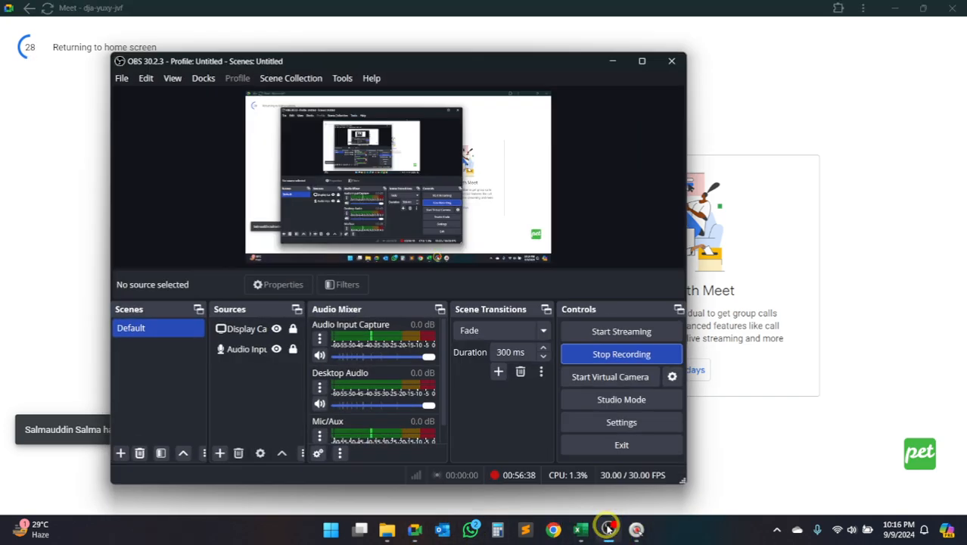